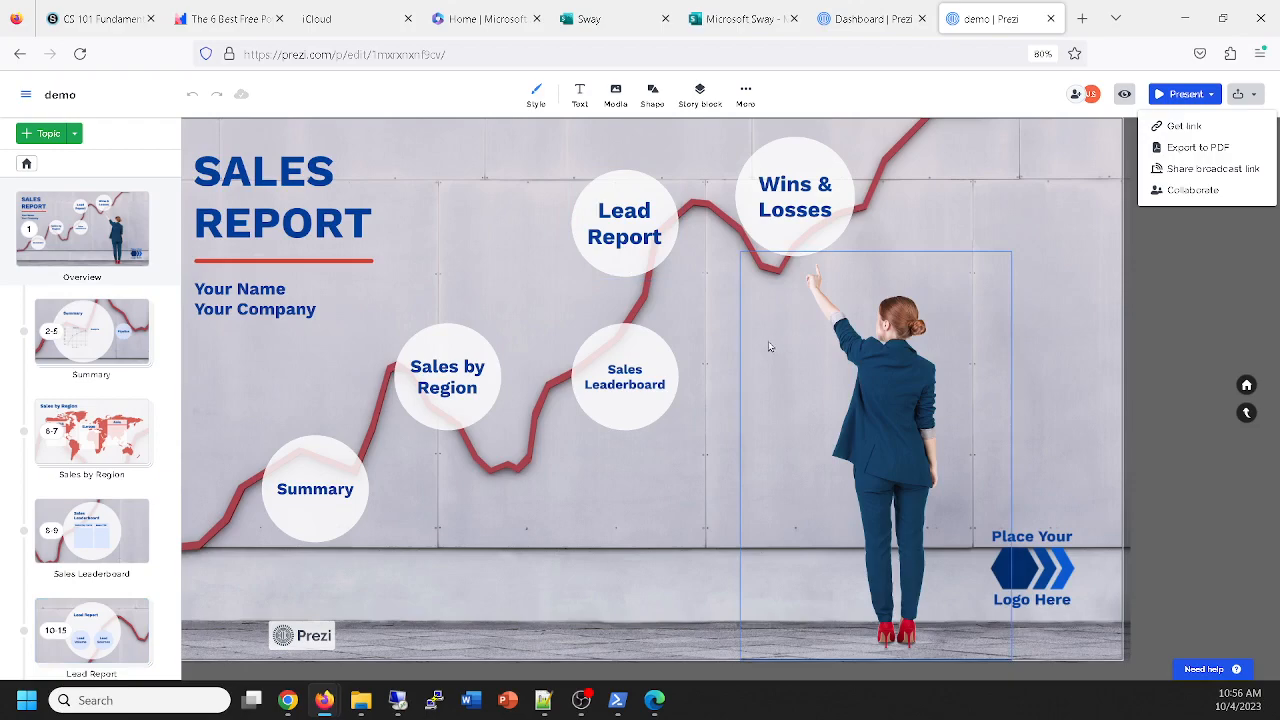
Examine the demo presentation's topics, viewing the Sales Leaderboard topic and returning to the overview.
{"action": "scroll", "coordinate": [110, 450], "scroll_direction": "down", "scroll_amount": 3}
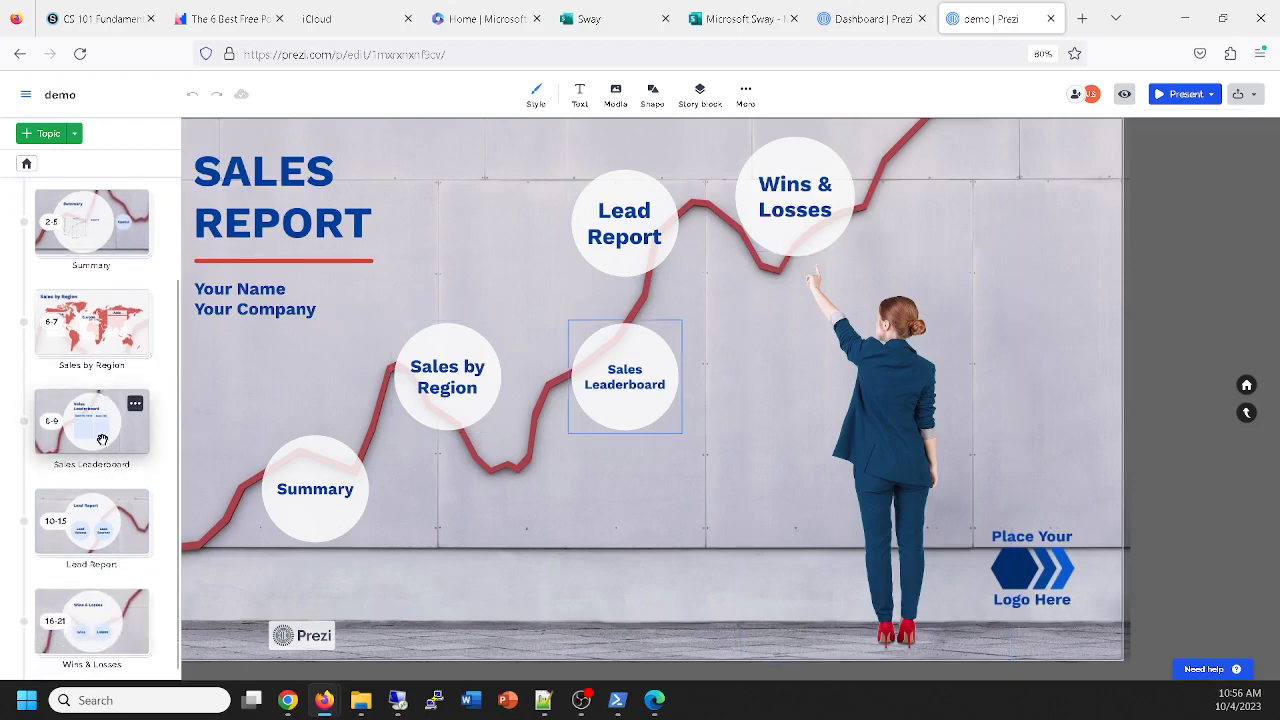
{"action": "left_click", "coordinate": [102, 440]}
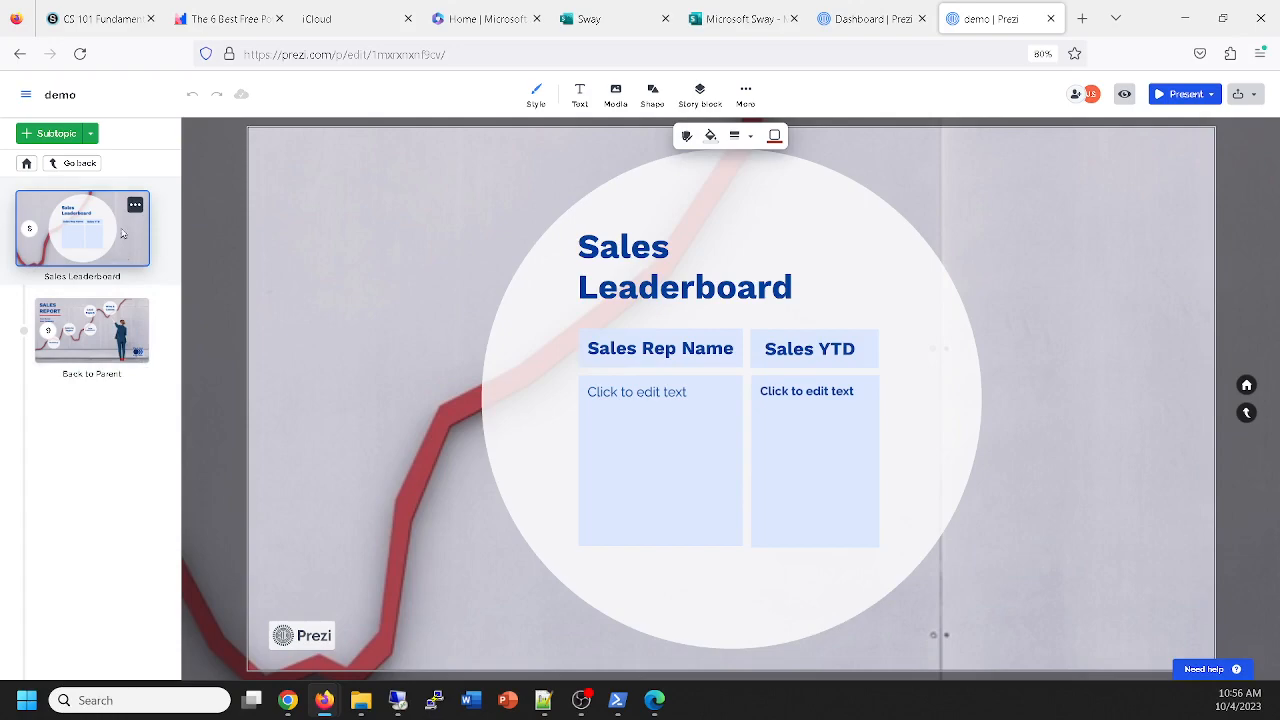
{"action": "left_click", "coordinate": [72, 163]}
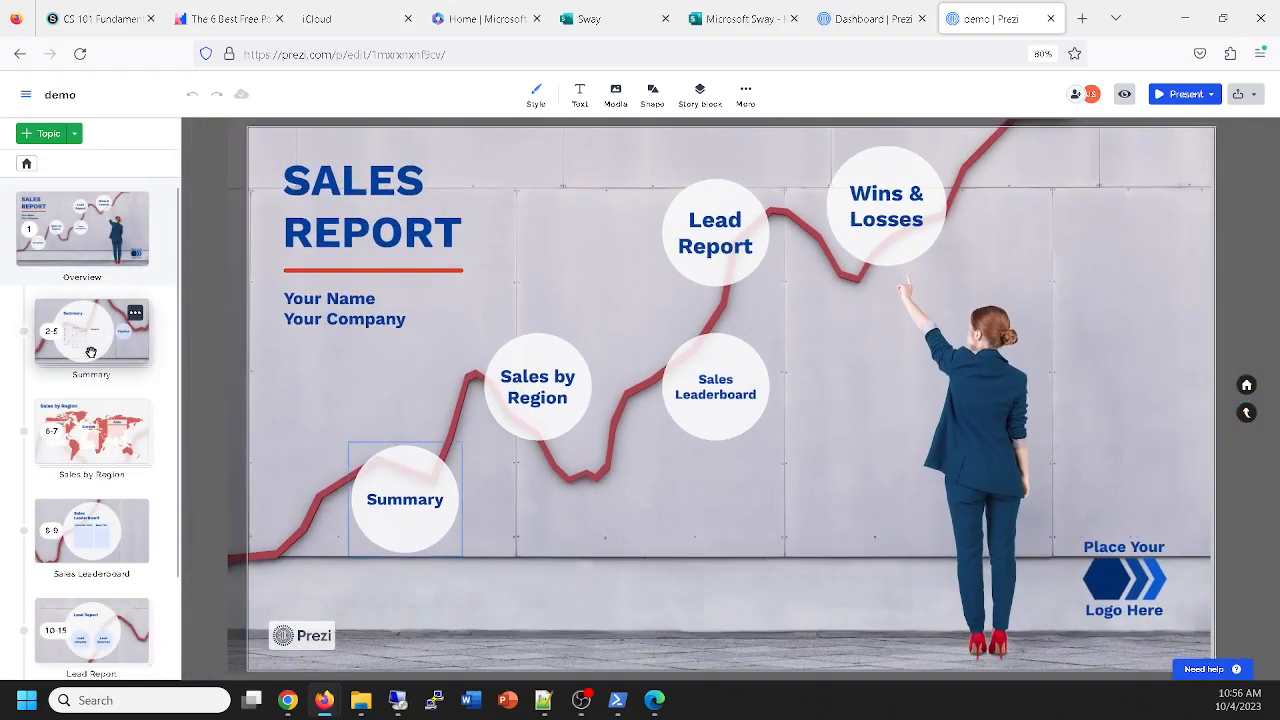
{"action": "scroll", "coordinate": [81, 507], "scroll_direction": "down", "scroll_amount": 2}
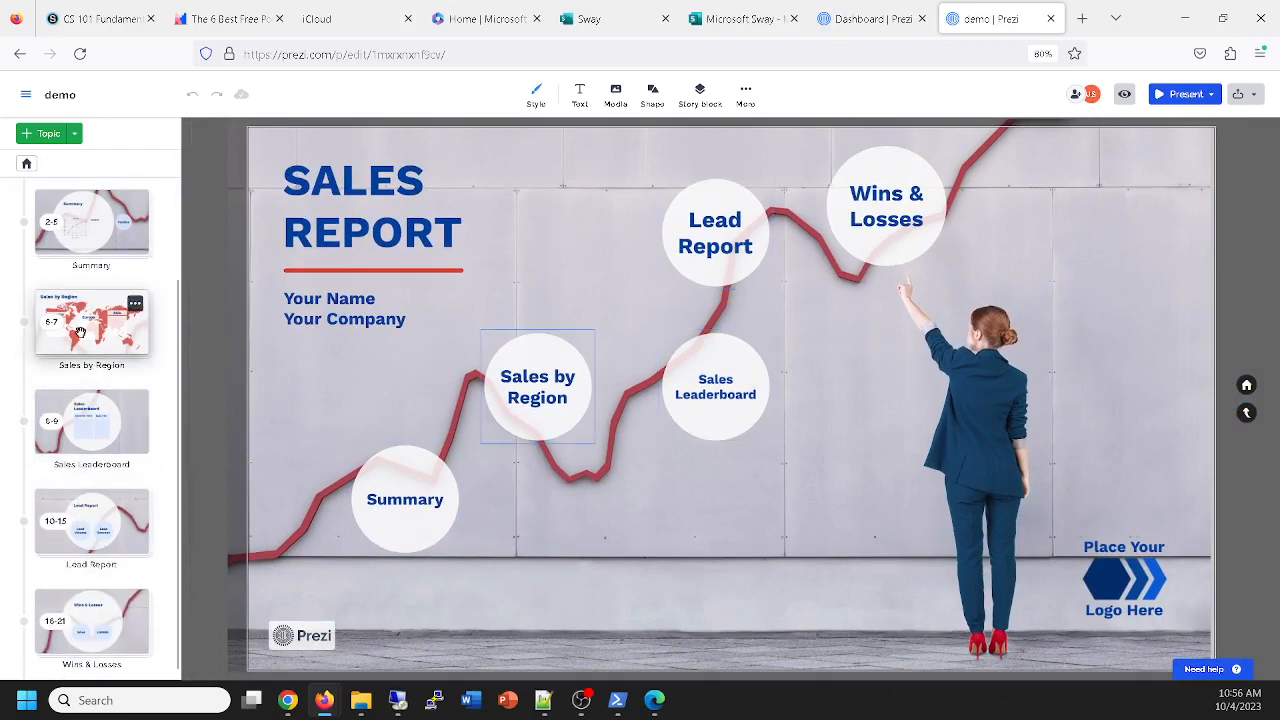
{"action": "left_click_drag", "start_coordinate": [95, 429], "coordinate": [143, 444]}
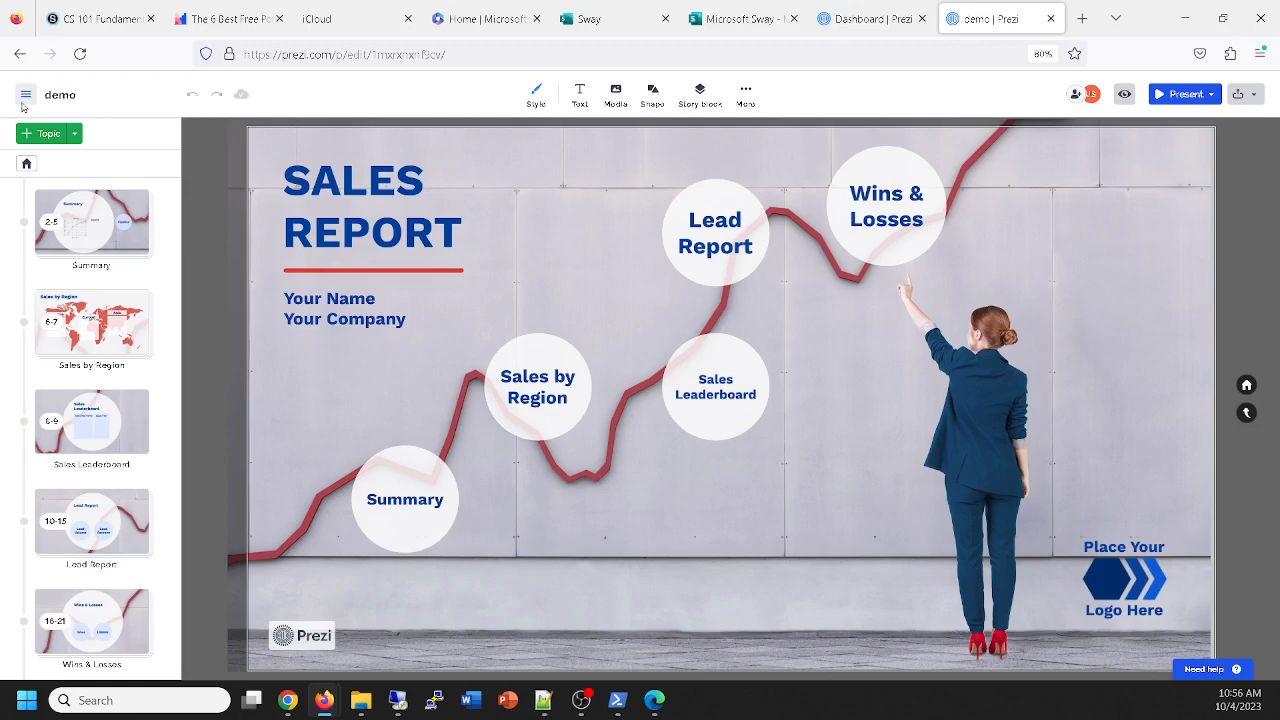
Go to the project dashboard and start creating a new presentation.
{"action": "left_click", "coordinate": [25, 100]}
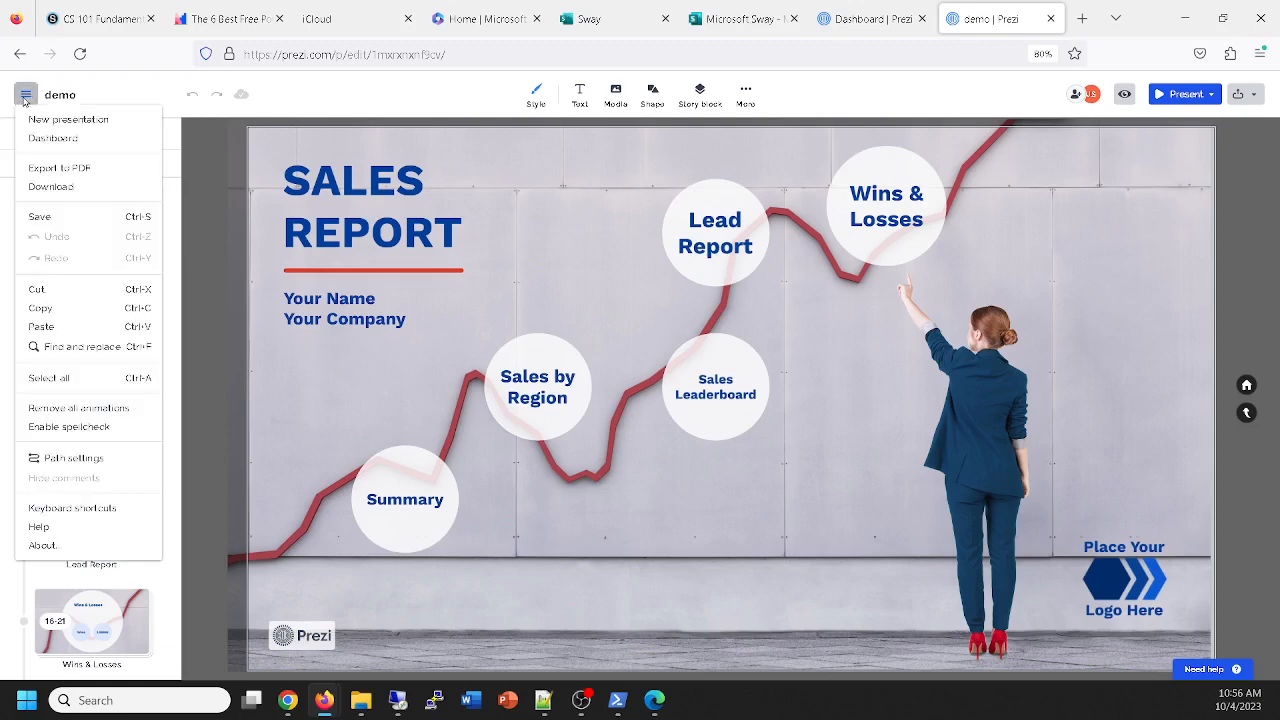
{"action": "left_click", "coordinate": [64, 138]}
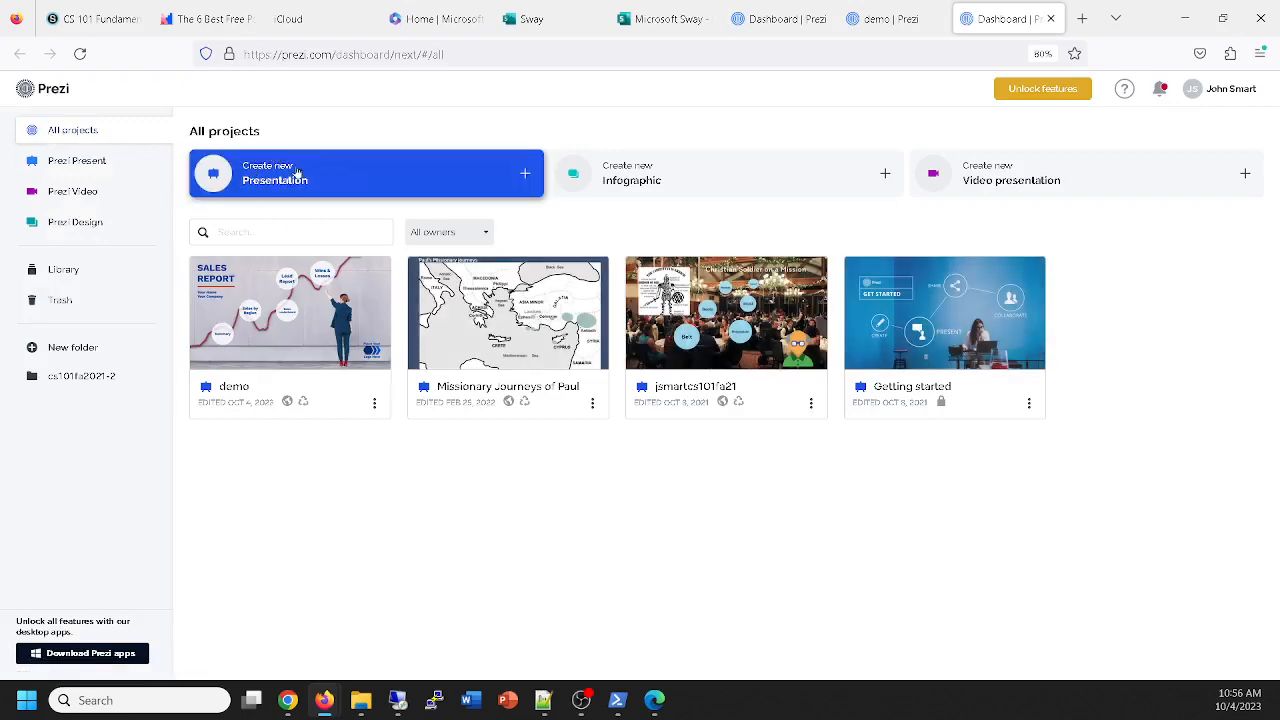
{"action": "left_click", "coordinate": [298, 175]}
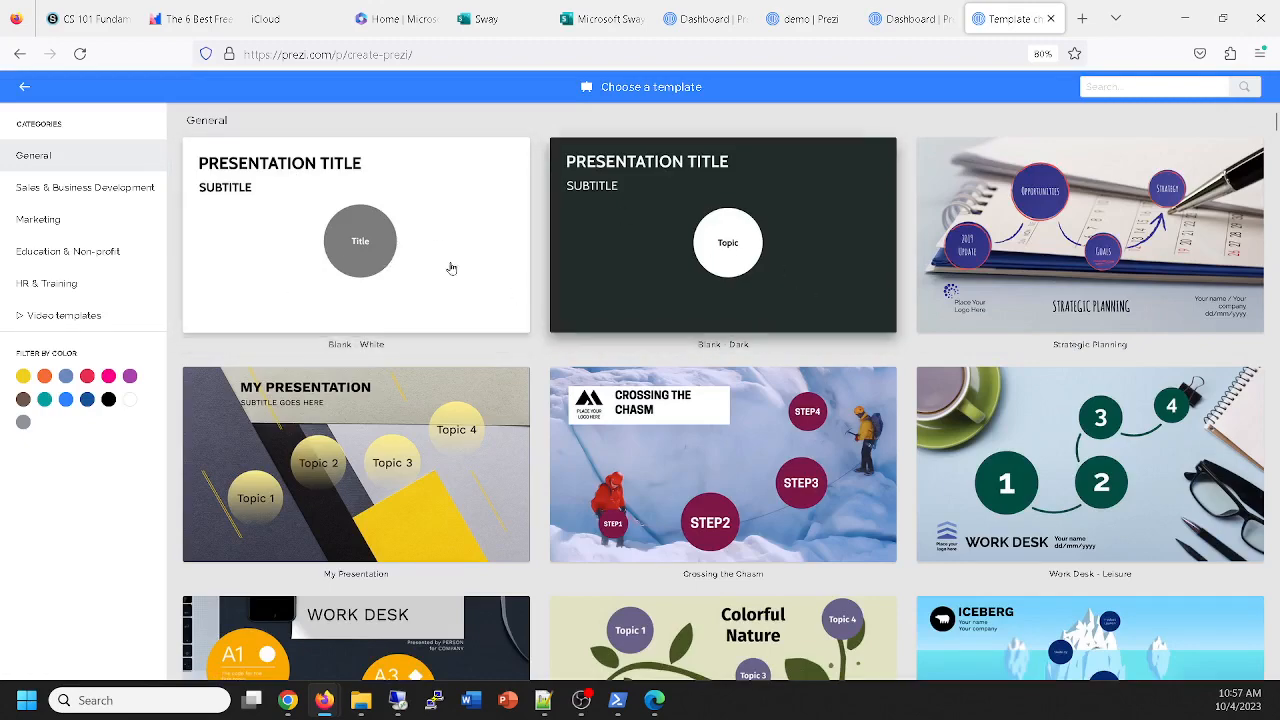
Look through the General templates and choose Blank - White for the new presentation.
{"action": "scroll", "coordinate": [1063, 278], "scroll_direction": "down", "scroll_amount": 2}
{"action": "scroll", "coordinate": [1063, 278], "scroll_direction": "down", "scroll_amount": 3}
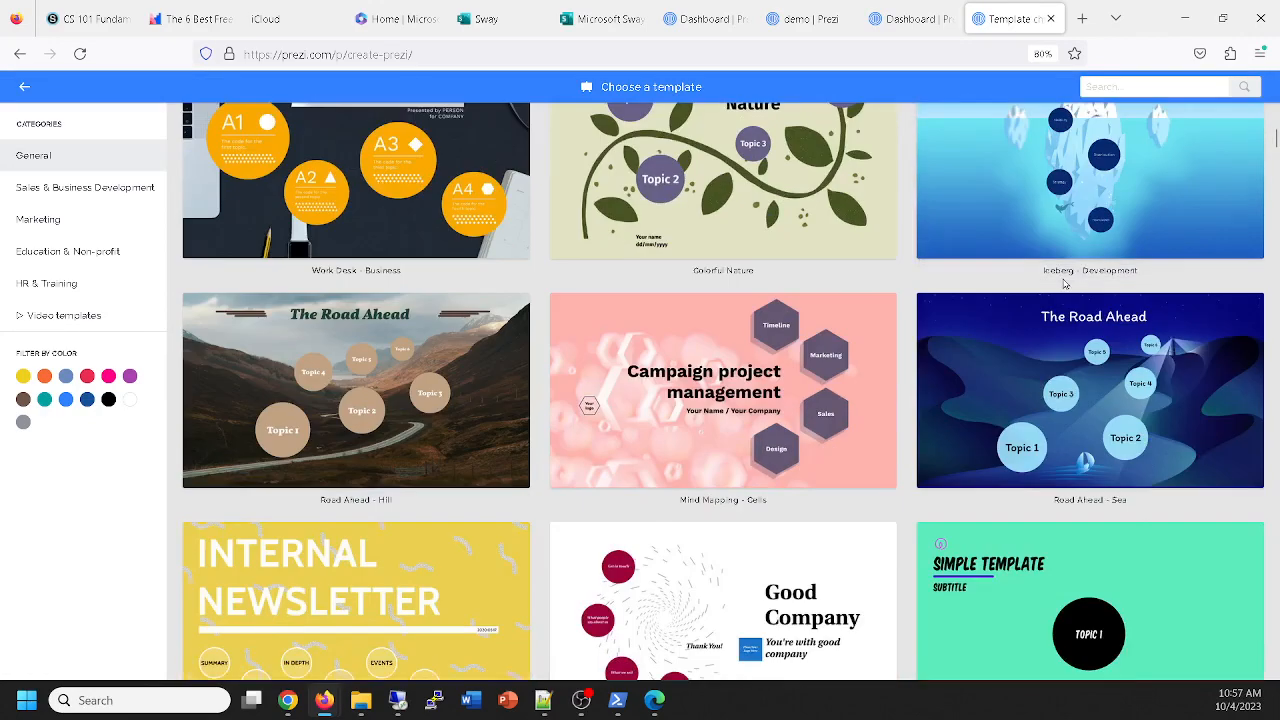
{"action": "scroll", "coordinate": [1063, 280], "scroll_direction": "down", "scroll_amount": 4}
{"action": "scroll", "coordinate": [1063, 283], "scroll_direction": "down", "scroll_amount": 8}
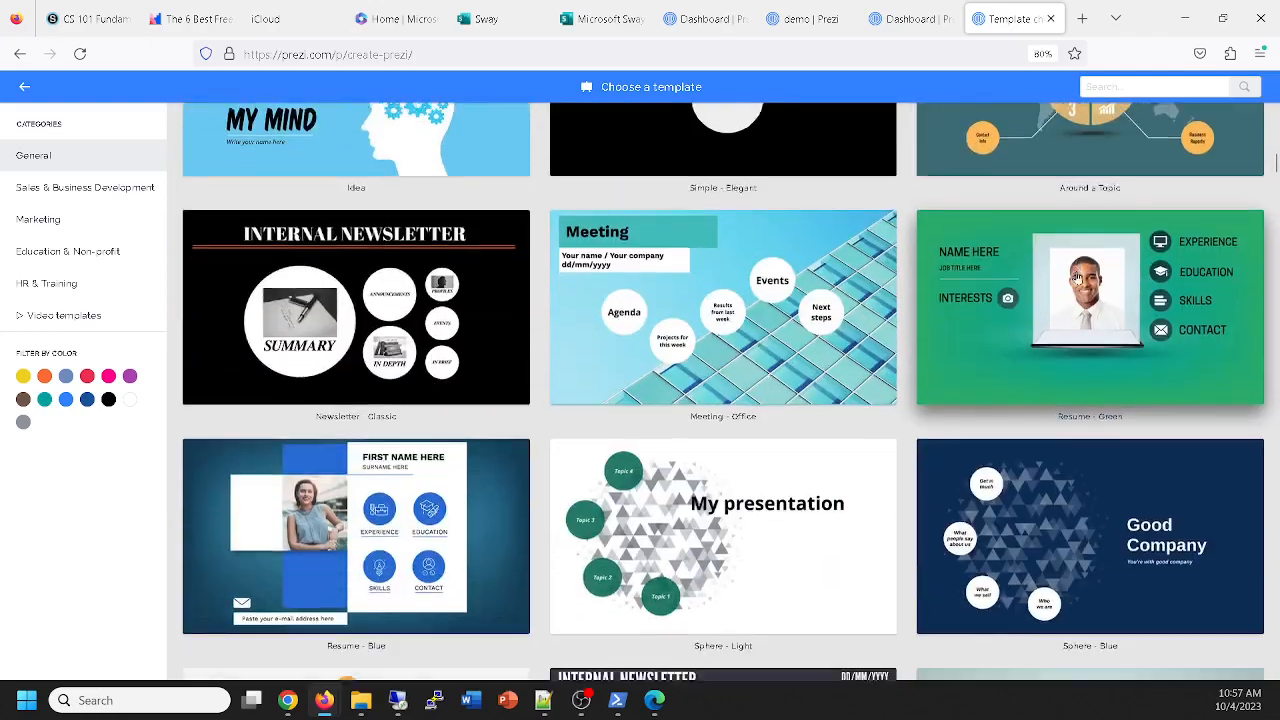
{"action": "scroll", "coordinate": [1083, 284], "scroll_direction": "down", "scroll_amount": 8}
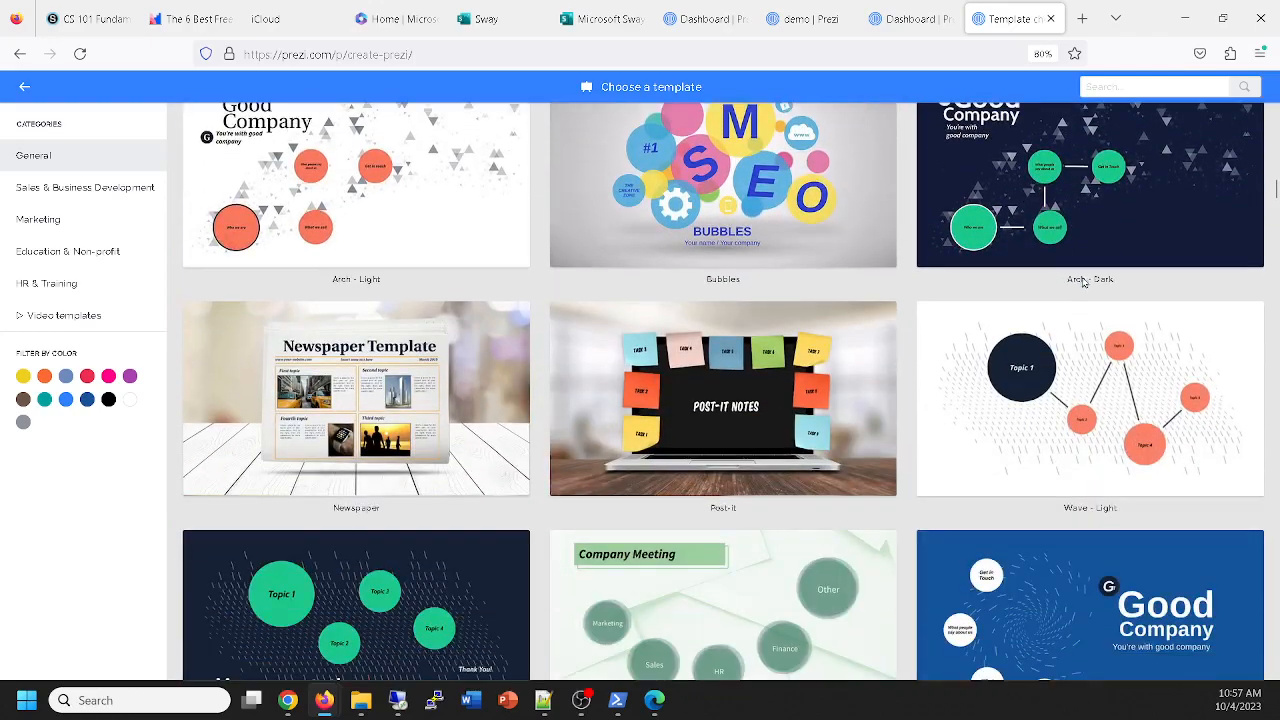
{"action": "scroll", "coordinate": [1083, 284], "scroll_direction": "down", "scroll_amount": 8}
{"action": "scroll", "coordinate": [1085, 284], "scroll_direction": "up", "scroll_amount": 5}
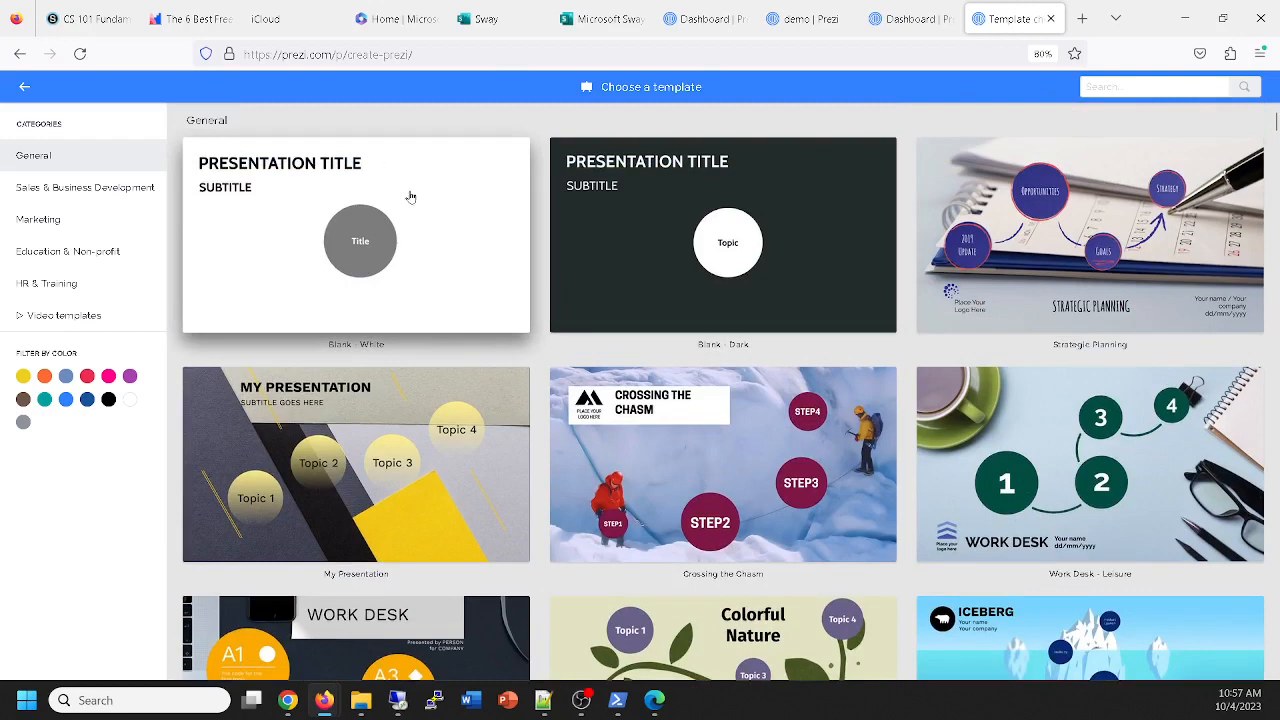
{"action": "left_click", "coordinate": [320, 198]}
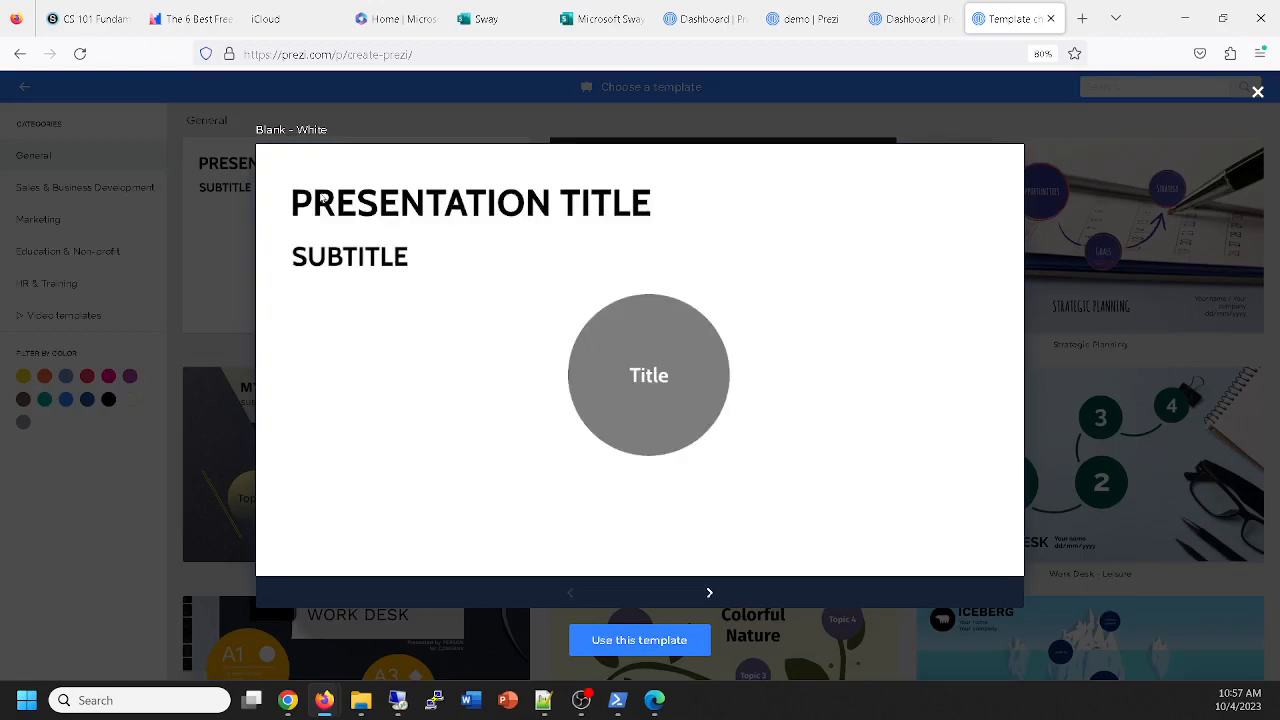
{"action": "left_click", "coordinate": [647, 644]}
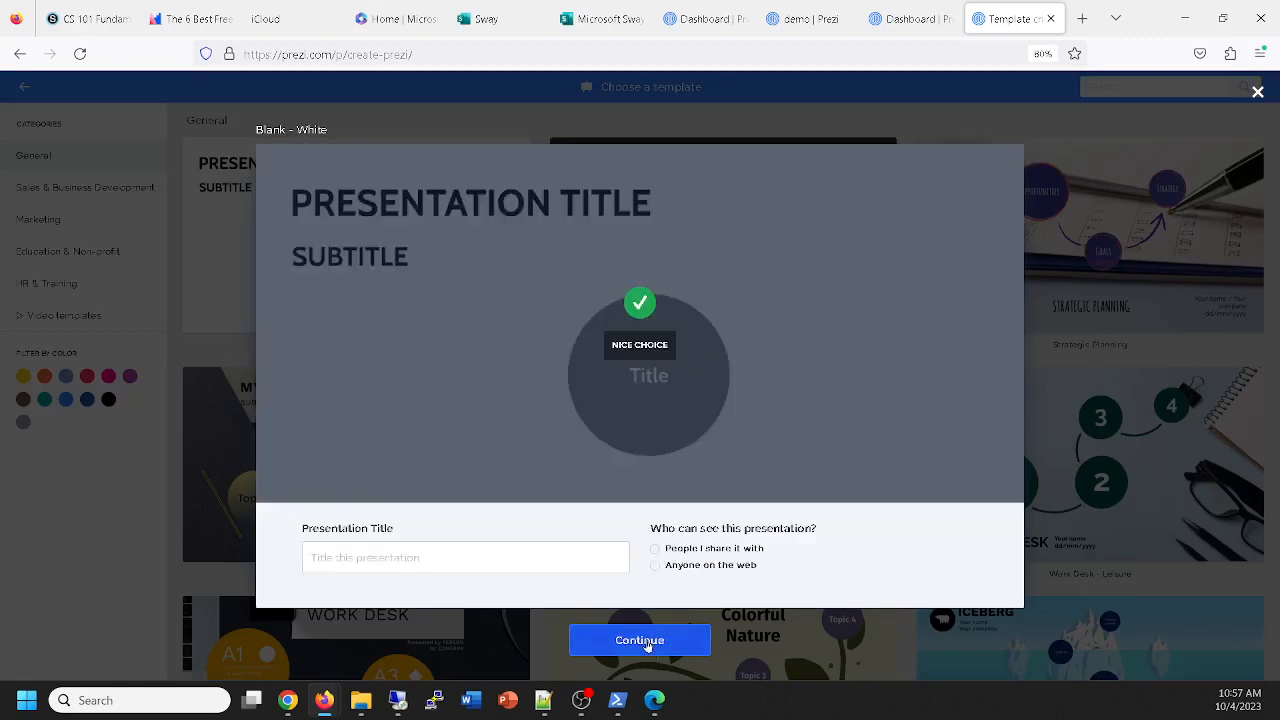
Make the presentation visible to anyone on the web, title it "cs101 Prezi by" plus the author's full name, and create it.
{"action": "left_click", "coordinate": [656, 567]}
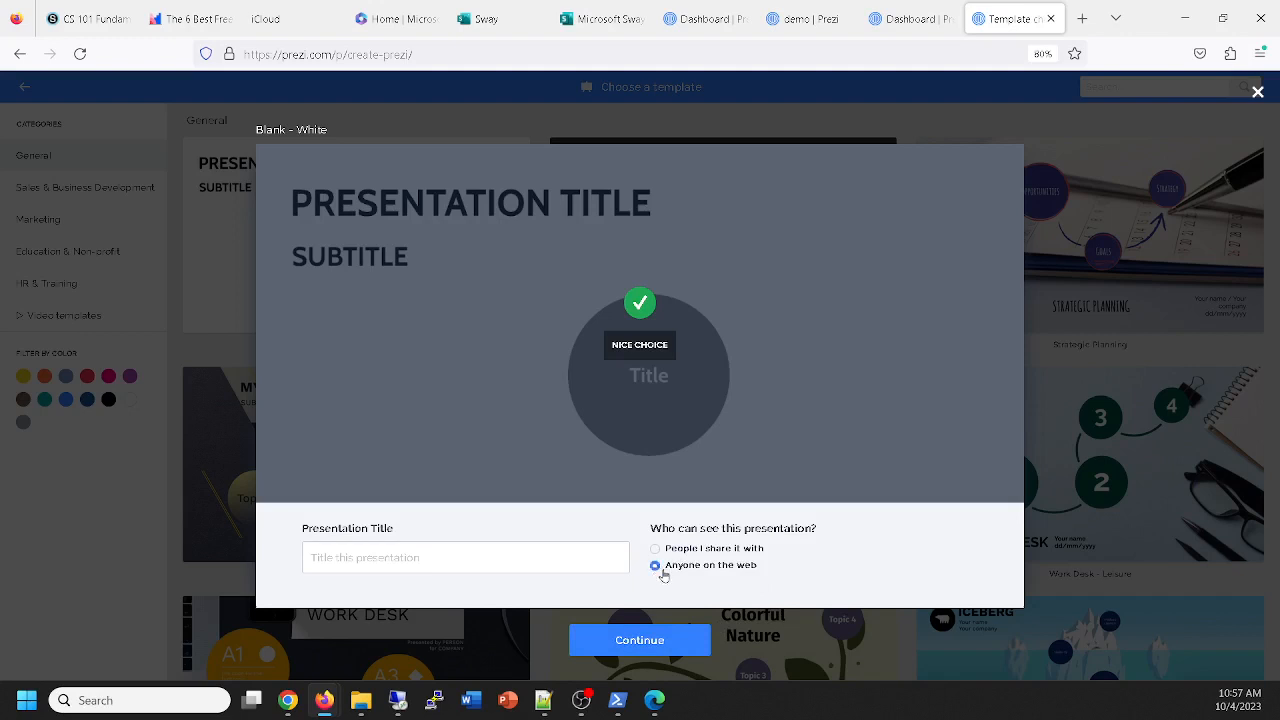
{"action": "left_click", "coordinate": [469, 563]}
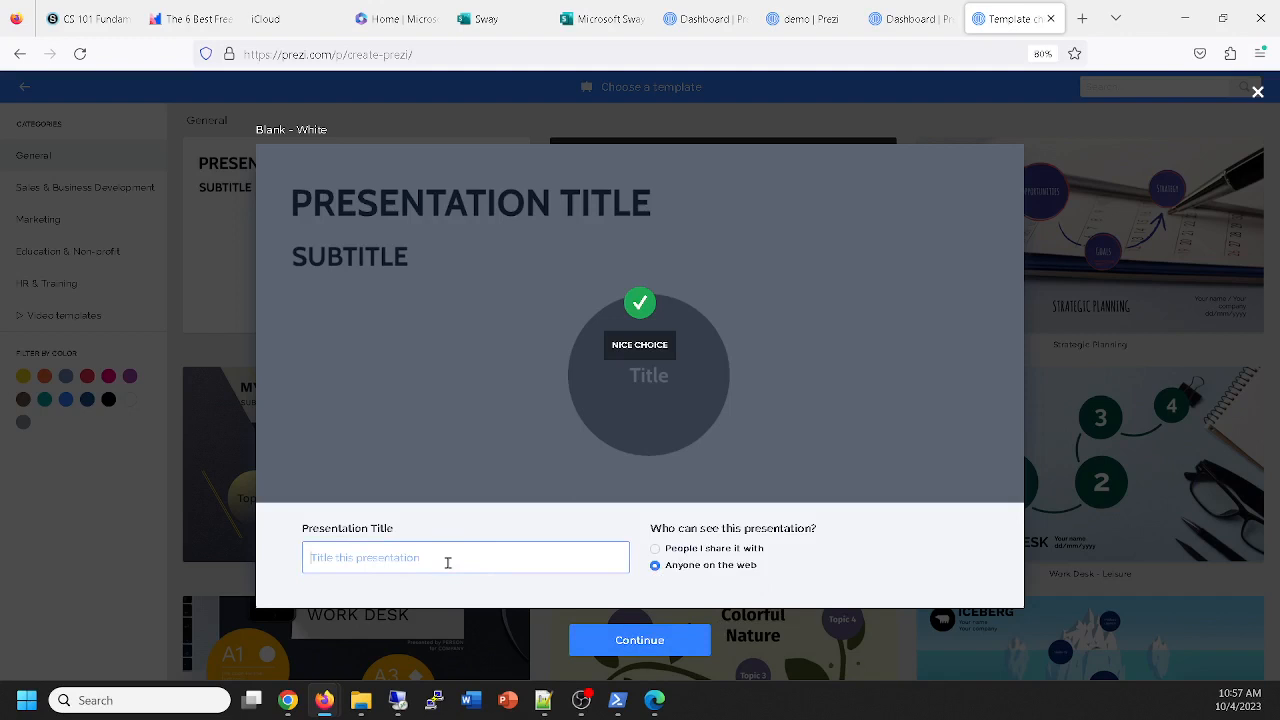
{"action": "type", "text": "cs101 Prezi by John Smart"}
{"action": "left_click", "coordinate": [636, 646]}
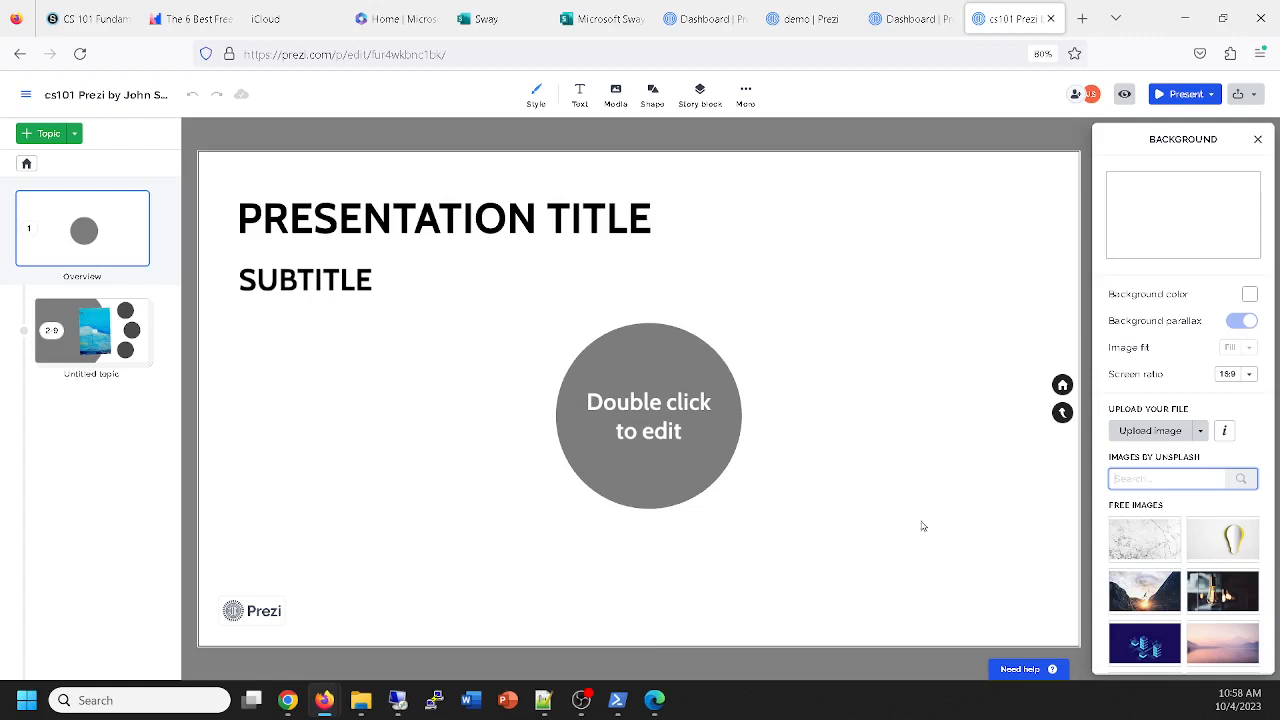
Preview the new presentation from the overview through every topic and subtopic to the end, and return to editing.
{"action": "left_click", "coordinate": [620, 388]}
{"action": "left_click", "coordinate": [1165, 94]}
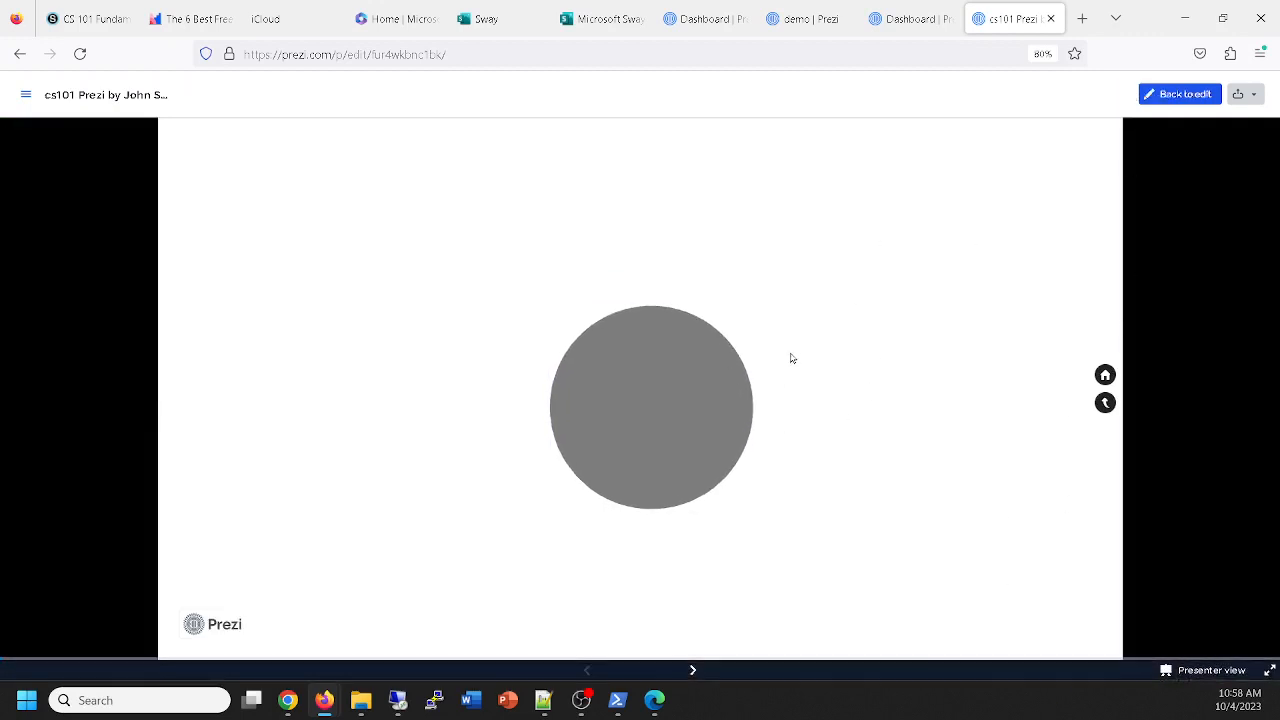
{"action": "left_click", "coordinate": [693, 671]}
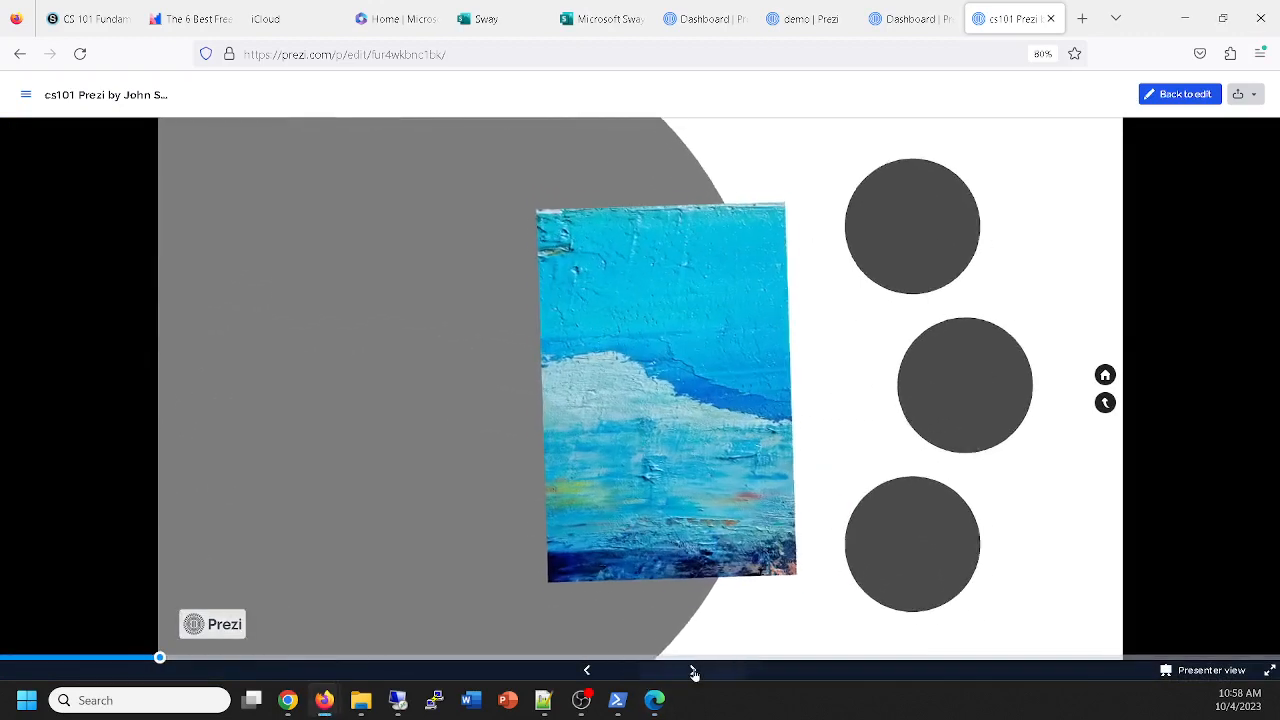
{"action": "left_click", "coordinate": [693, 671]}
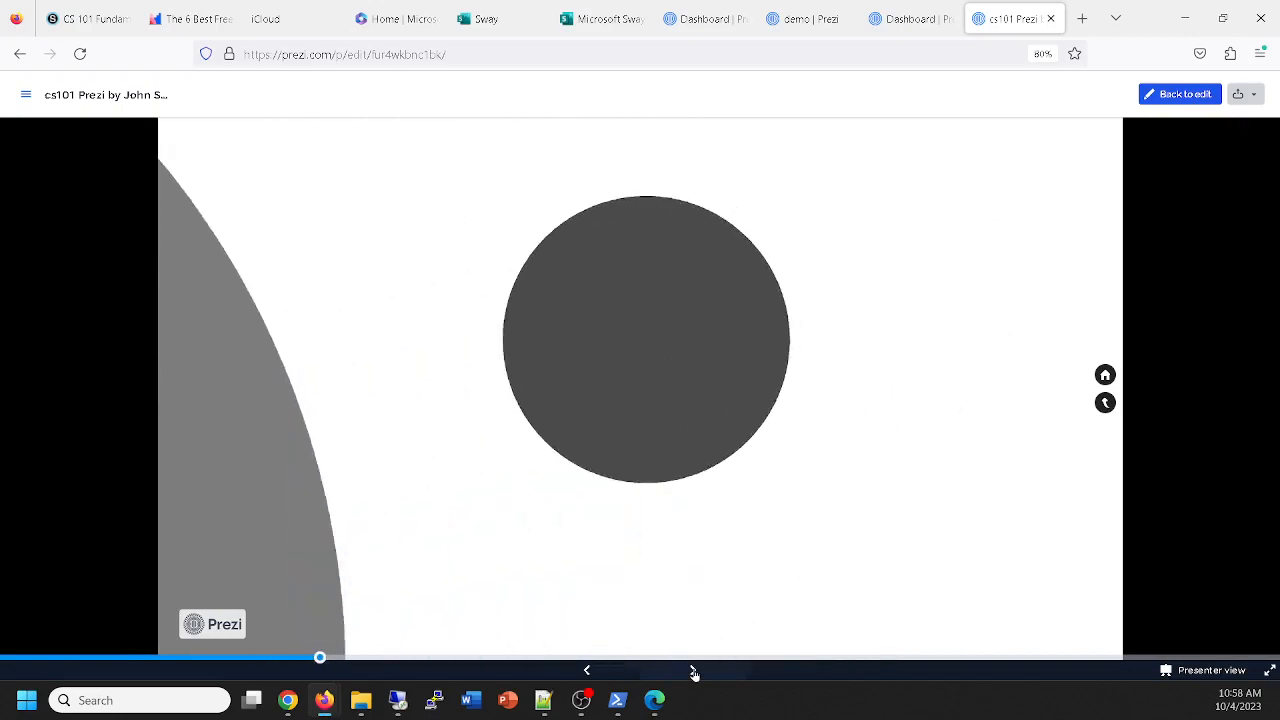
{"action": "left_click", "coordinate": [693, 671]}
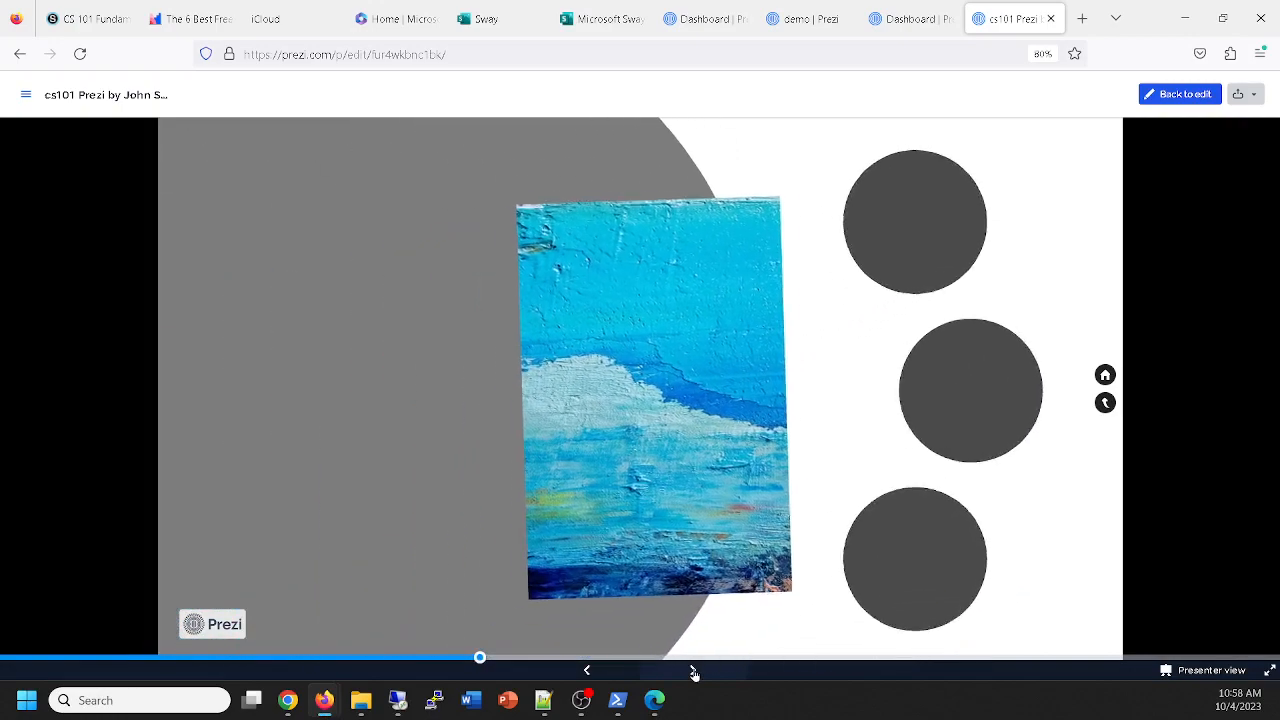
{"action": "left_click", "coordinate": [693, 671]}
{"action": "left_click", "coordinate": [693, 671]}
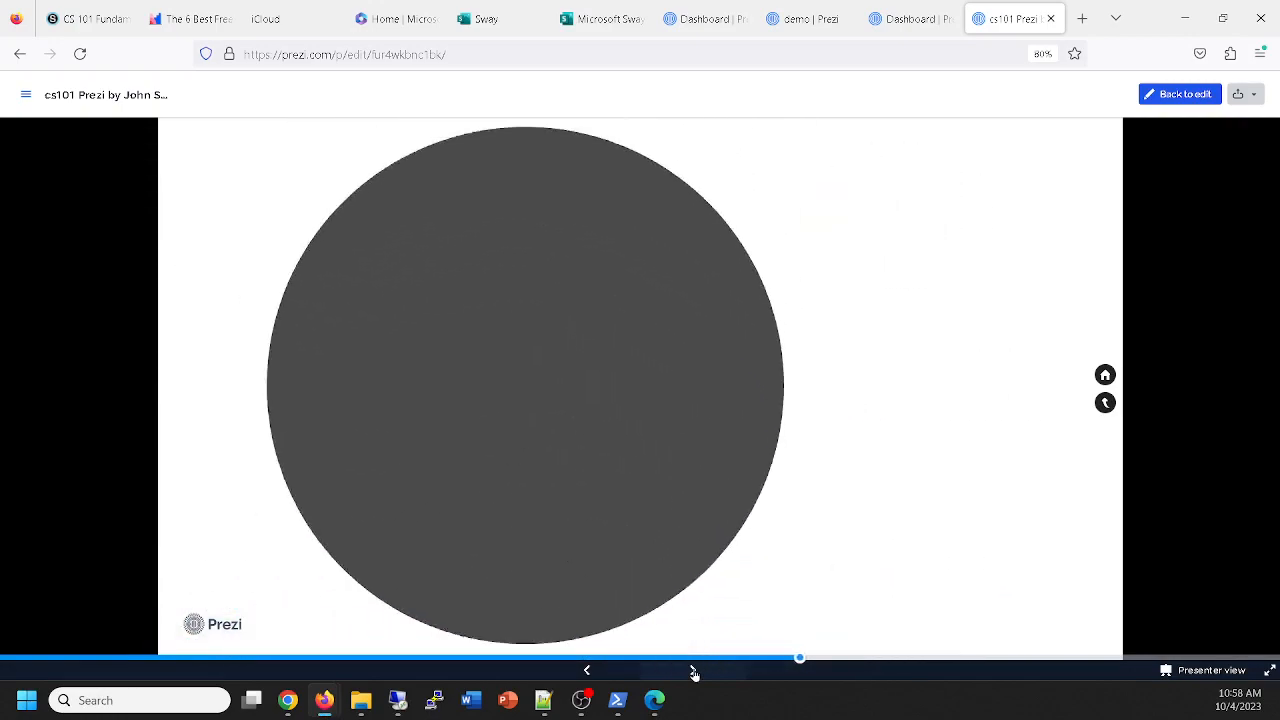
{"action": "left_click", "coordinate": [693, 671]}
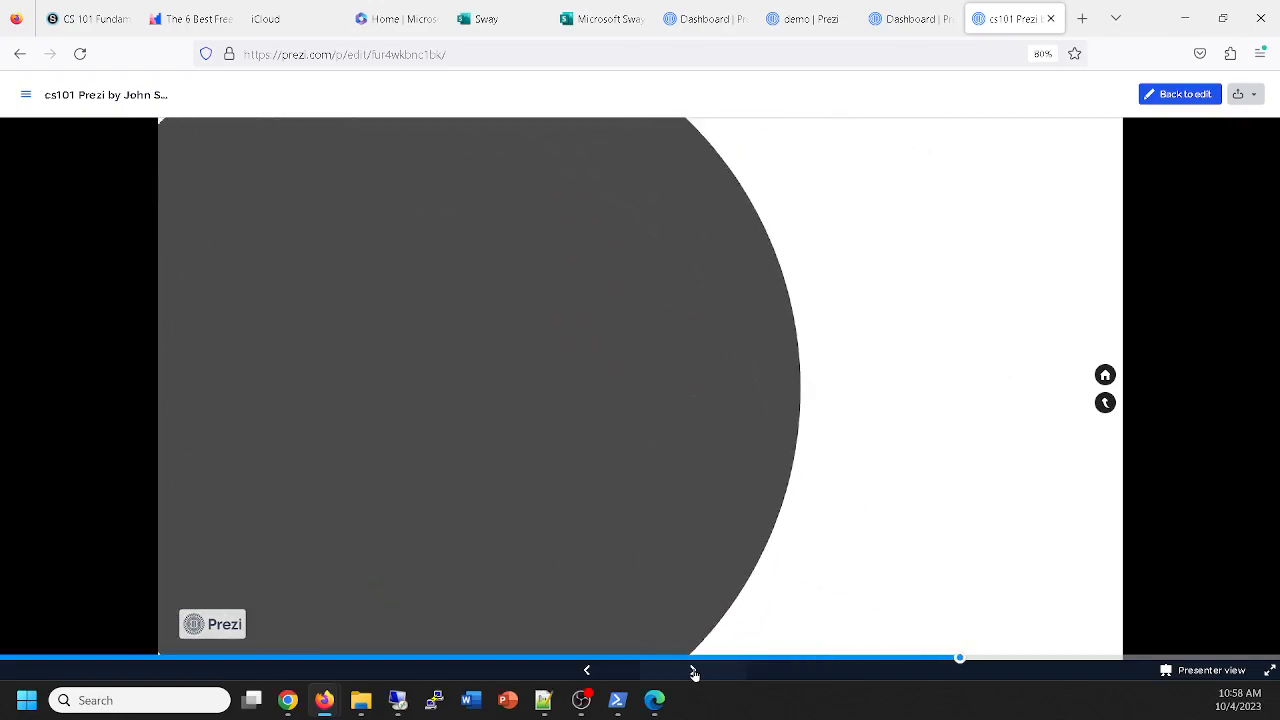
{"action": "left_click", "coordinate": [693, 671]}
{"action": "left_click", "coordinate": [693, 671]}
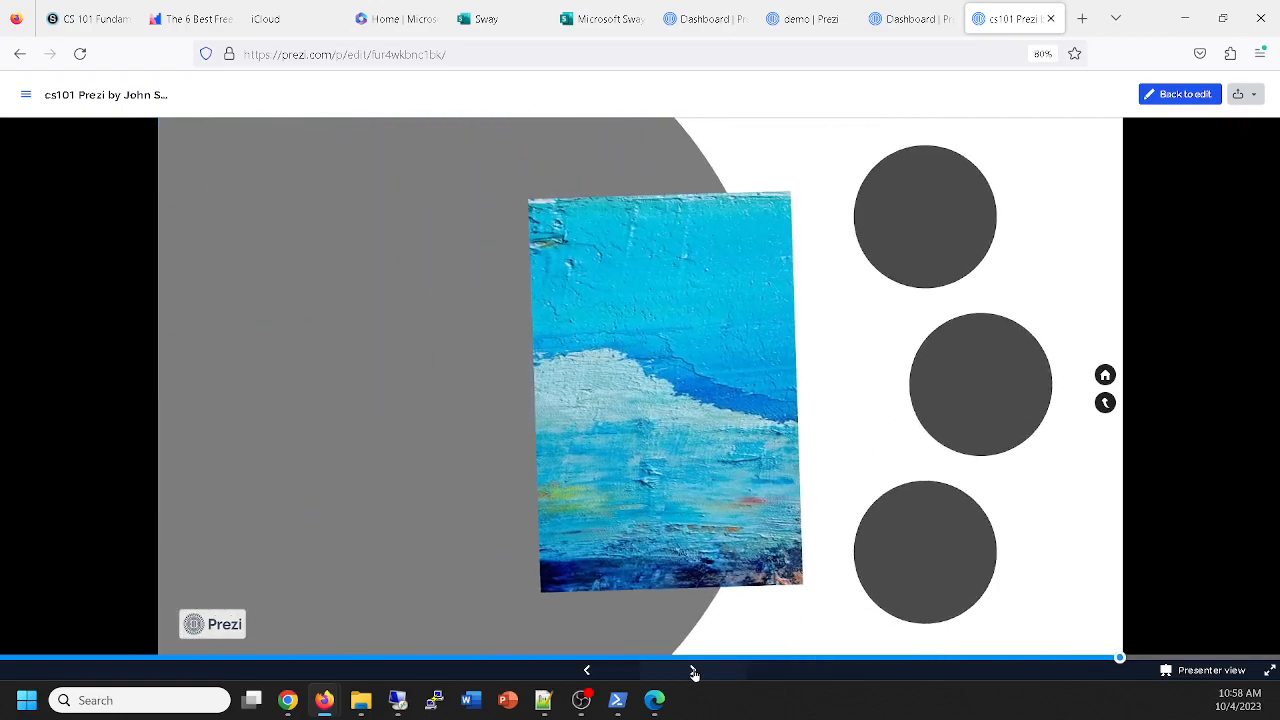
{"action": "left_click", "coordinate": [693, 671]}
{"action": "left_click", "coordinate": [693, 671]}
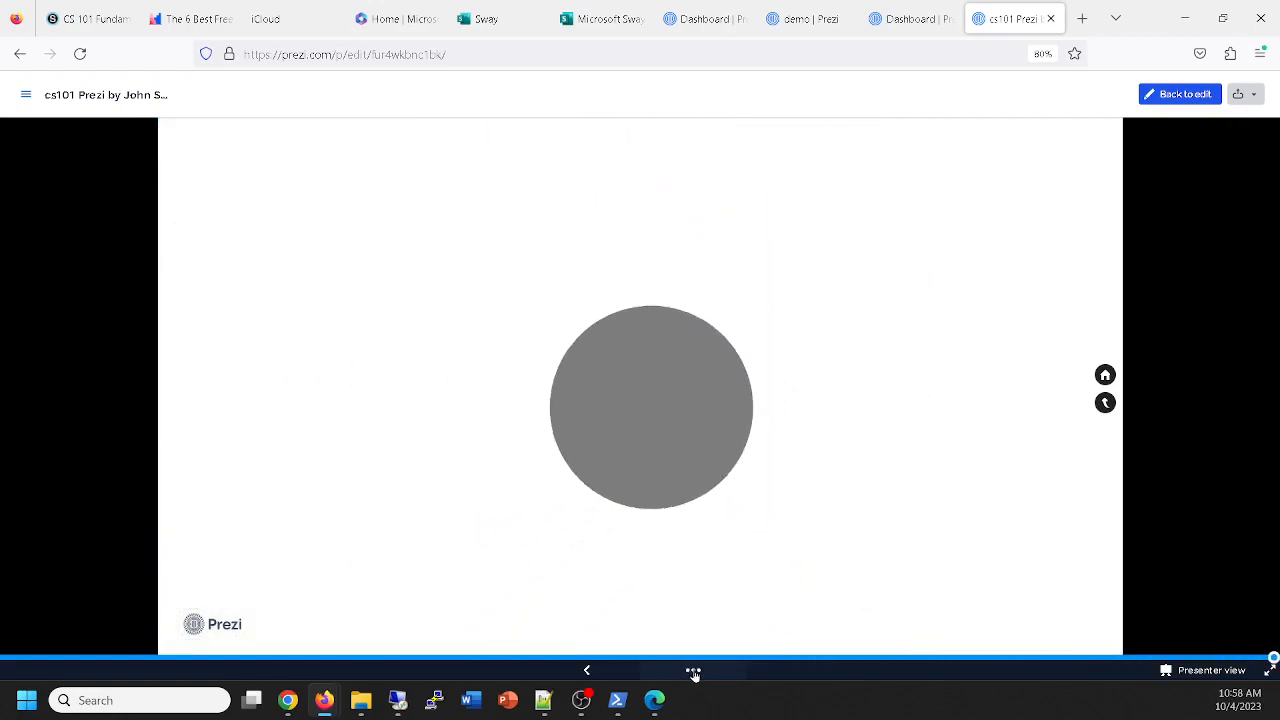
{"action": "left_click", "coordinate": [1180, 94]}
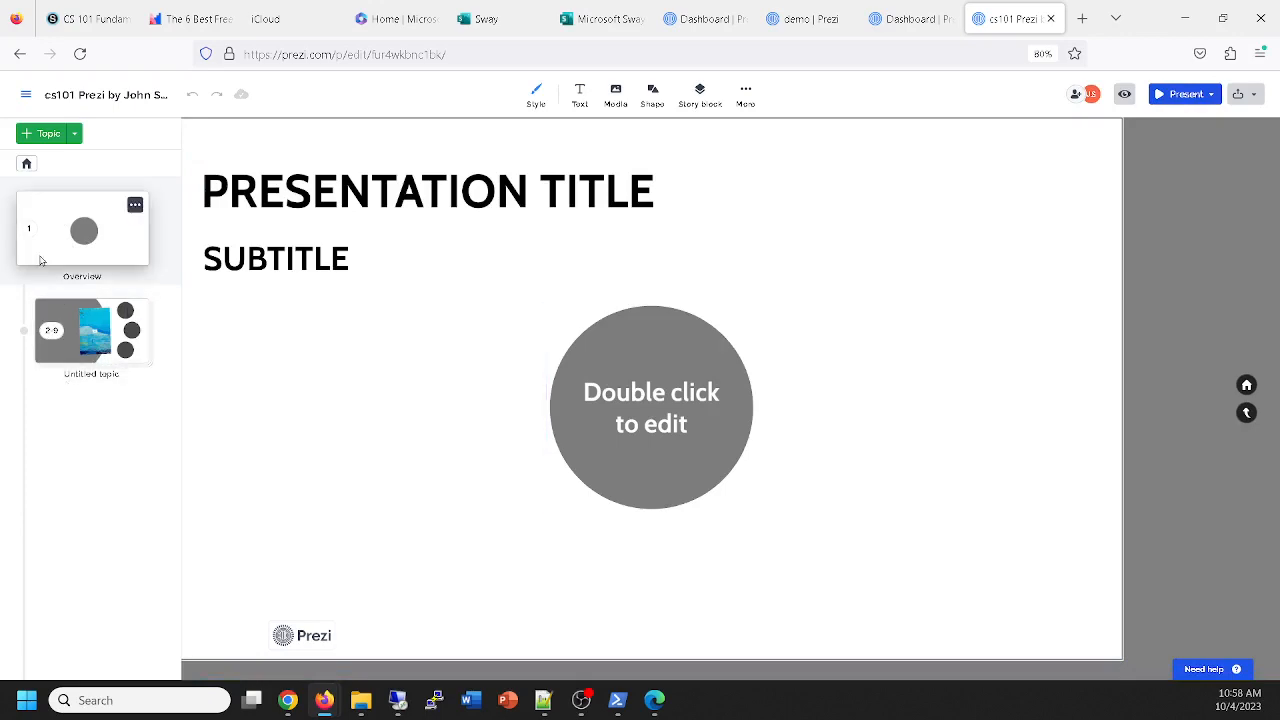
Check the contents of the untitled topic, return to the overview and delete that topic.
{"action": "left_click", "coordinate": [58, 332]}
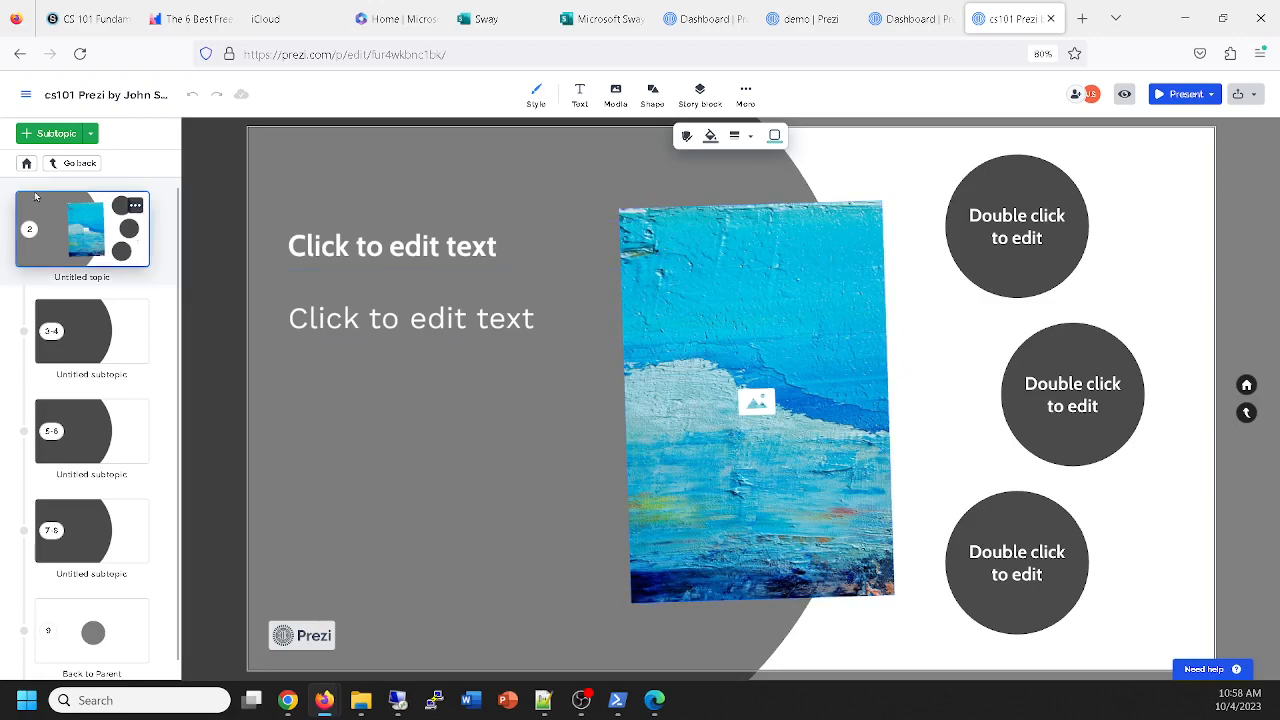
{"action": "left_click", "coordinate": [64, 166]}
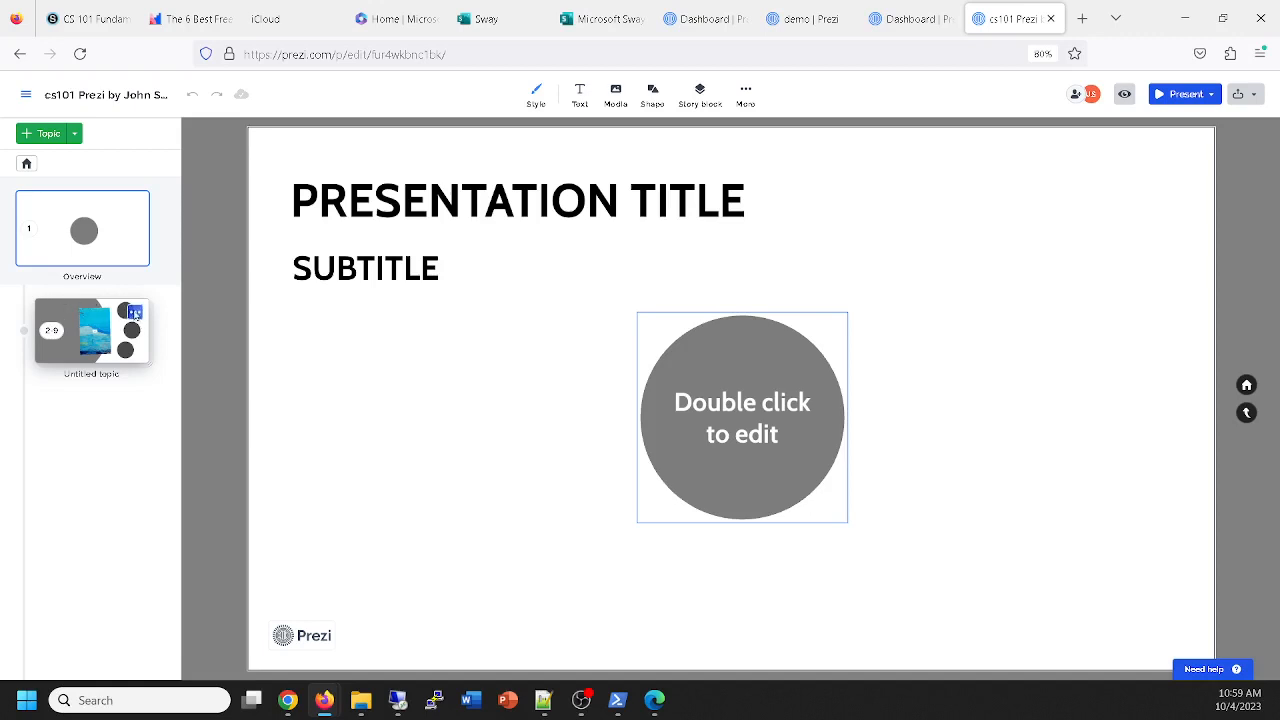
{"action": "left_click", "coordinate": [135, 313]}
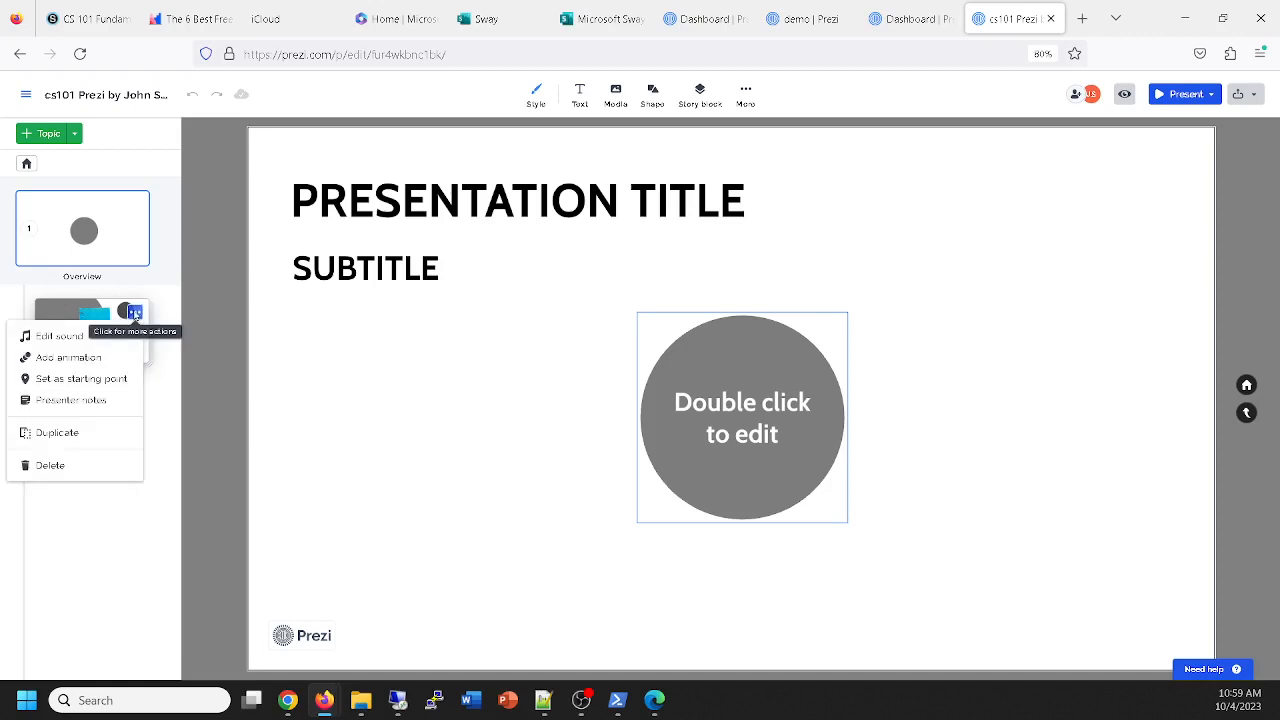
{"action": "left_click", "coordinate": [66, 466]}
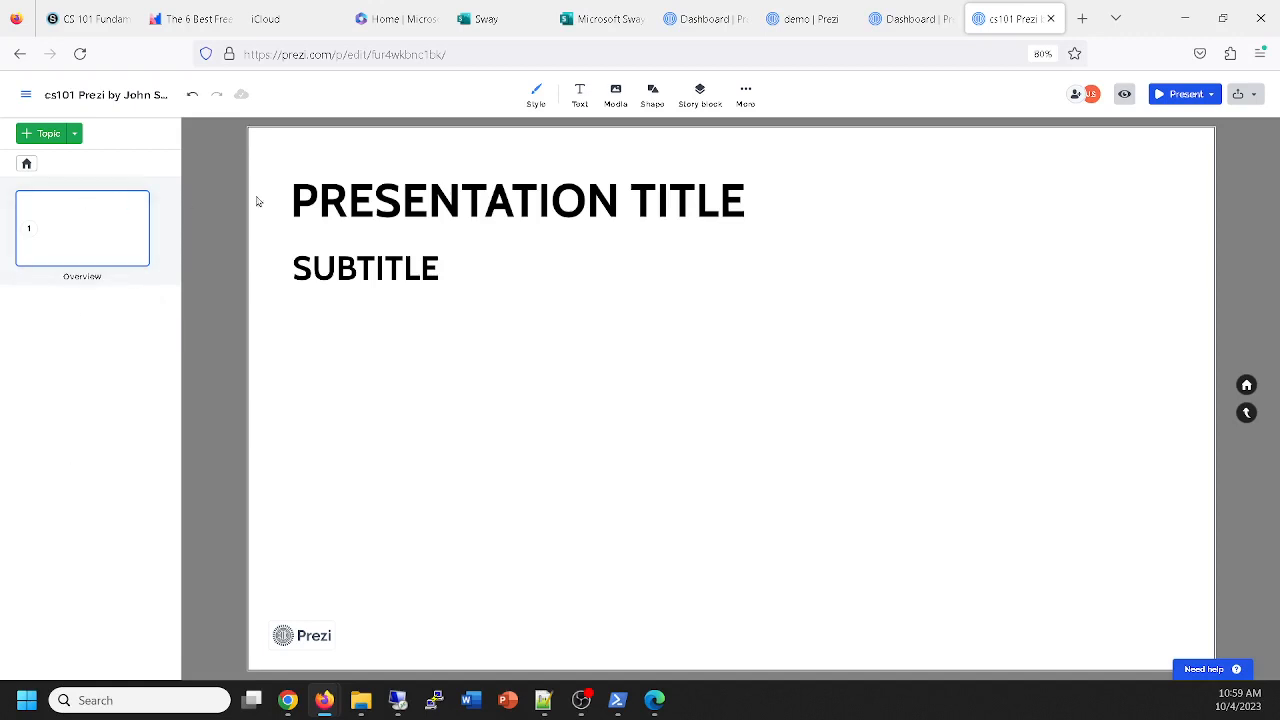
Replace the presentation title placeholder with "Journeys of Paul (c) Emmaus Bible College".
{"action": "left_click", "coordinate": [500, 195]}
{"action": "left_click", "coordinate": [508, 192]}
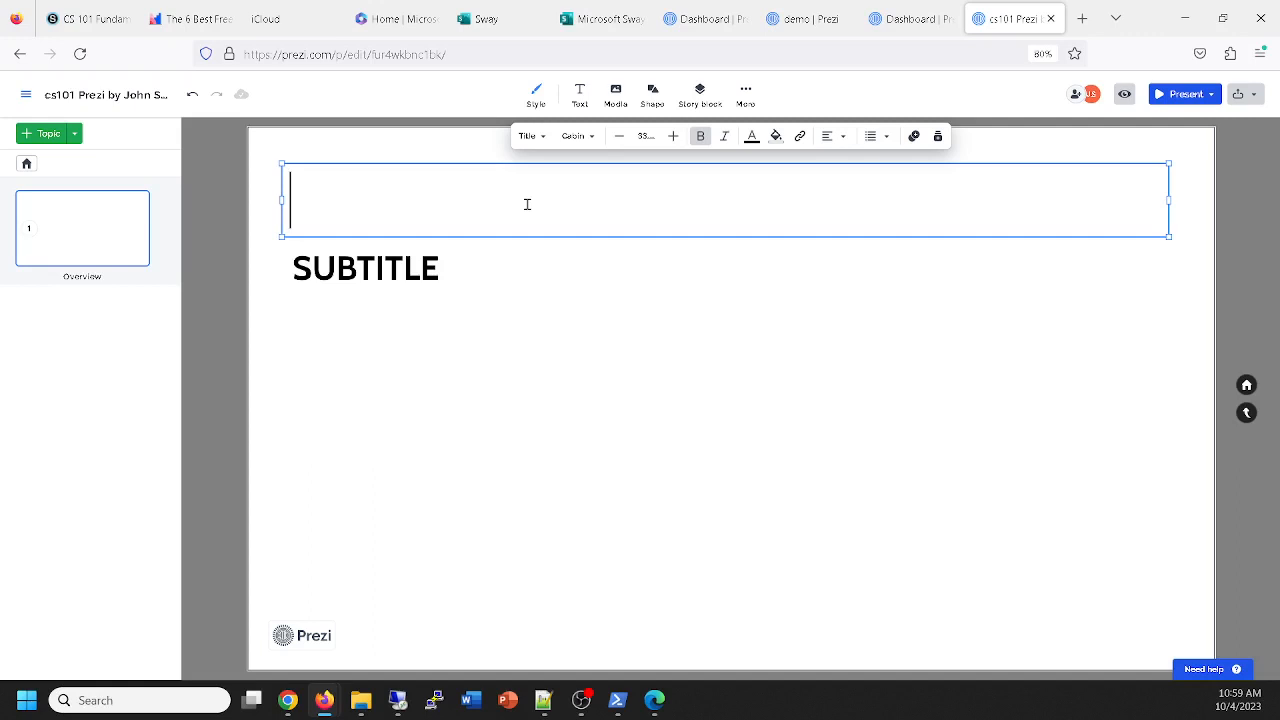
{"action": "type", "text": "Journey"}
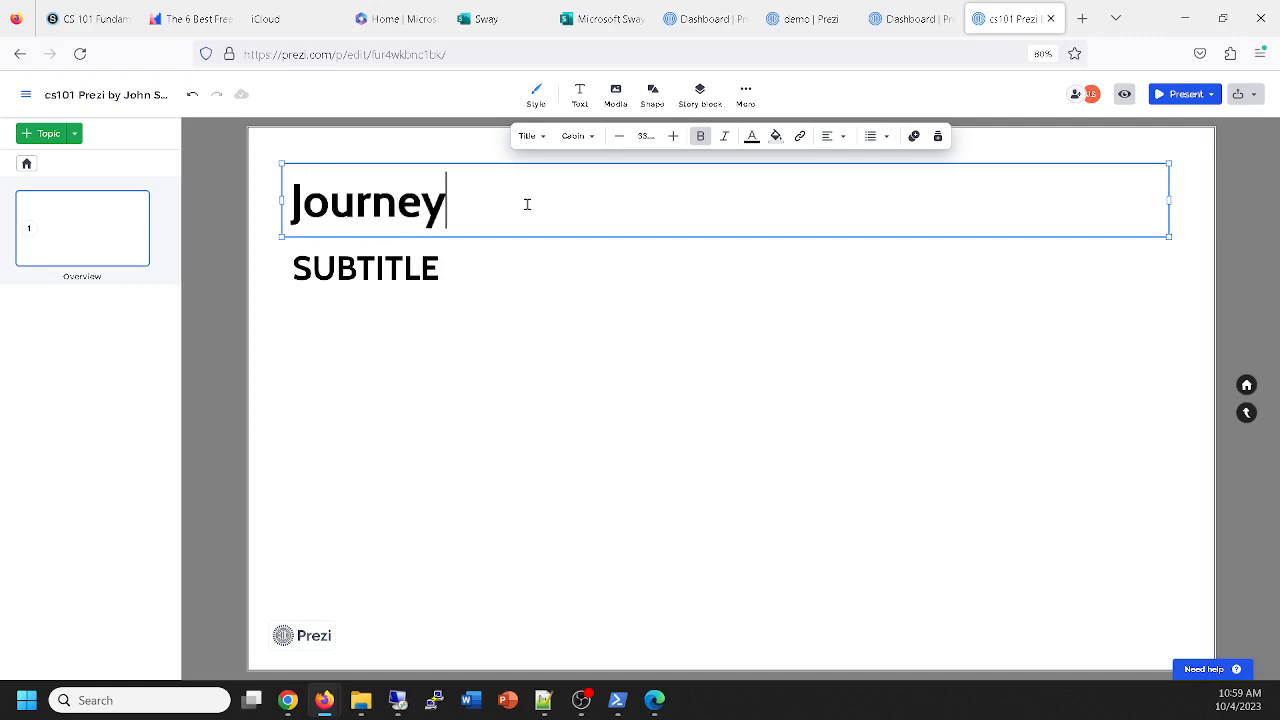
{"action": "type", "text": "s of Paul "}
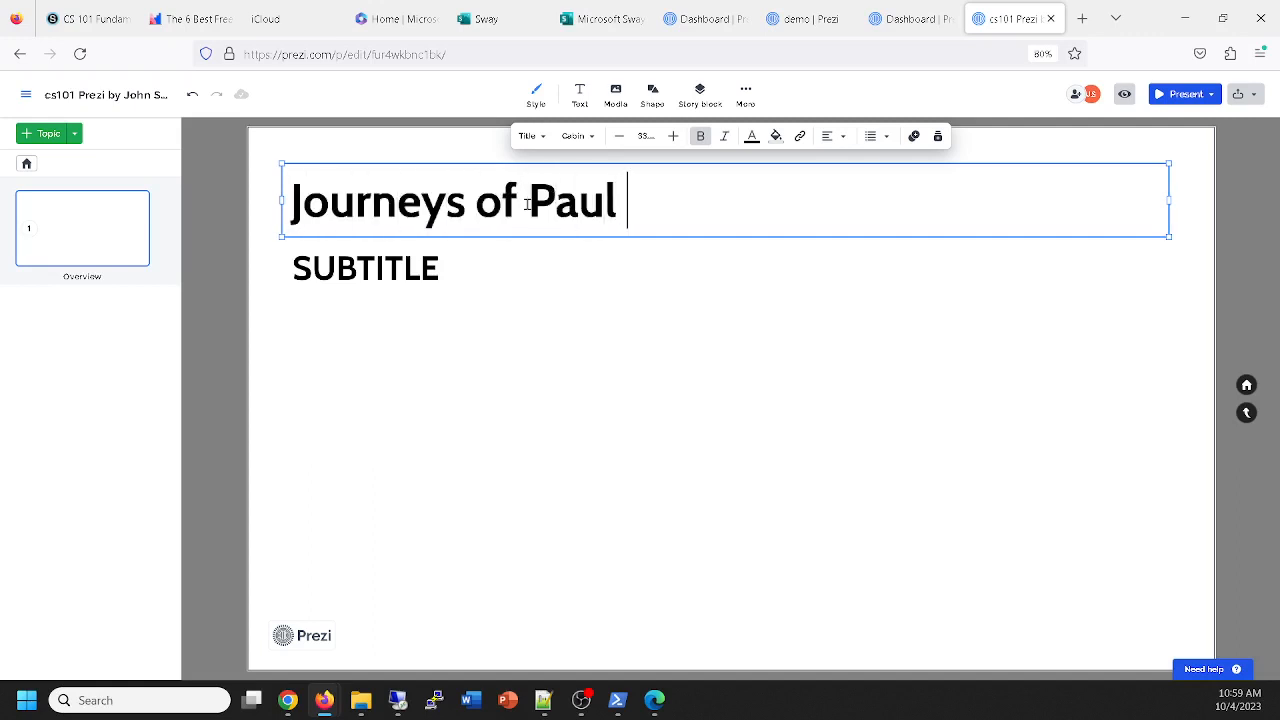
{"action": "type", "text": "(c)"}
{"action": "type", "text": " E"}
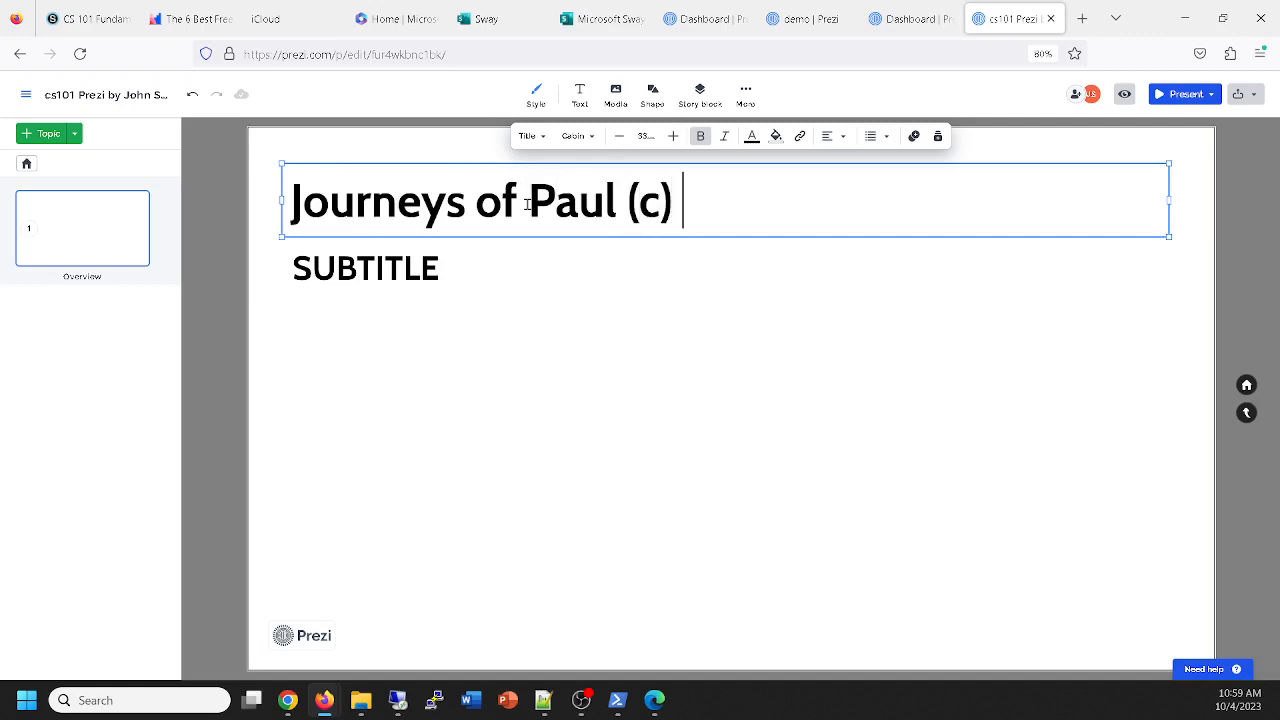
{"action": "type", "text": "mmaus B"}
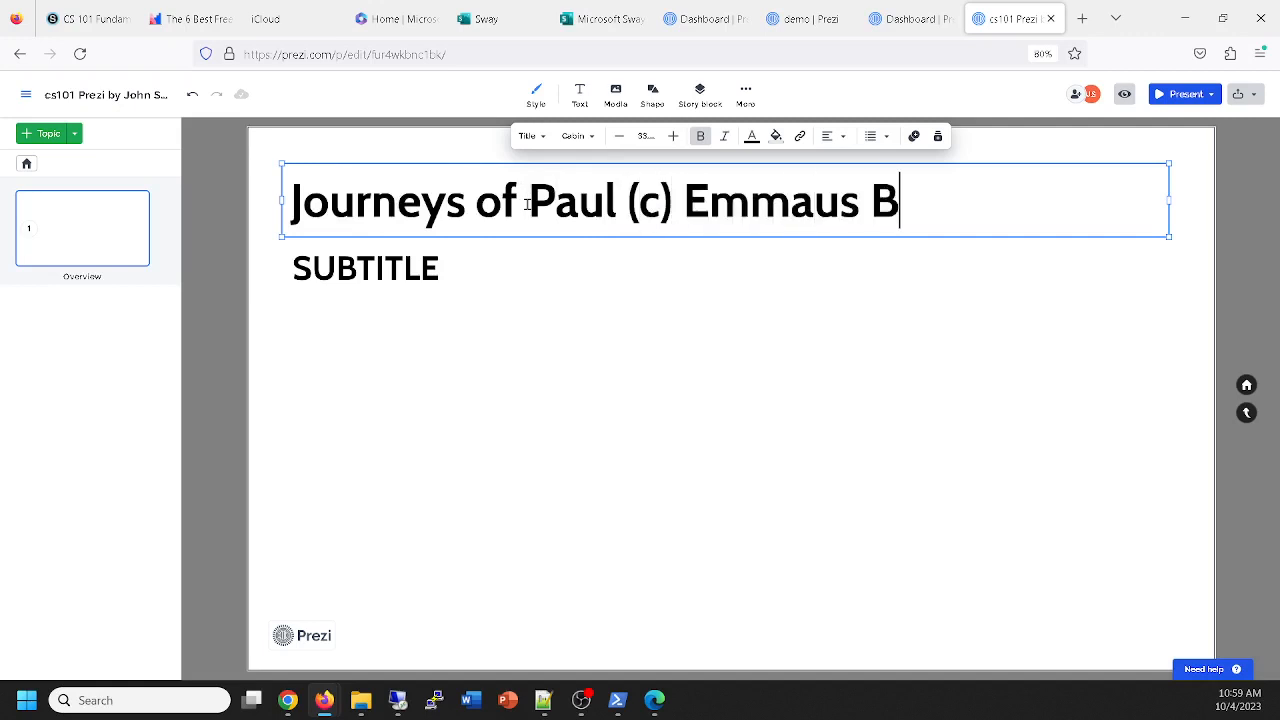
{"action": "type", "text": "ible College"}
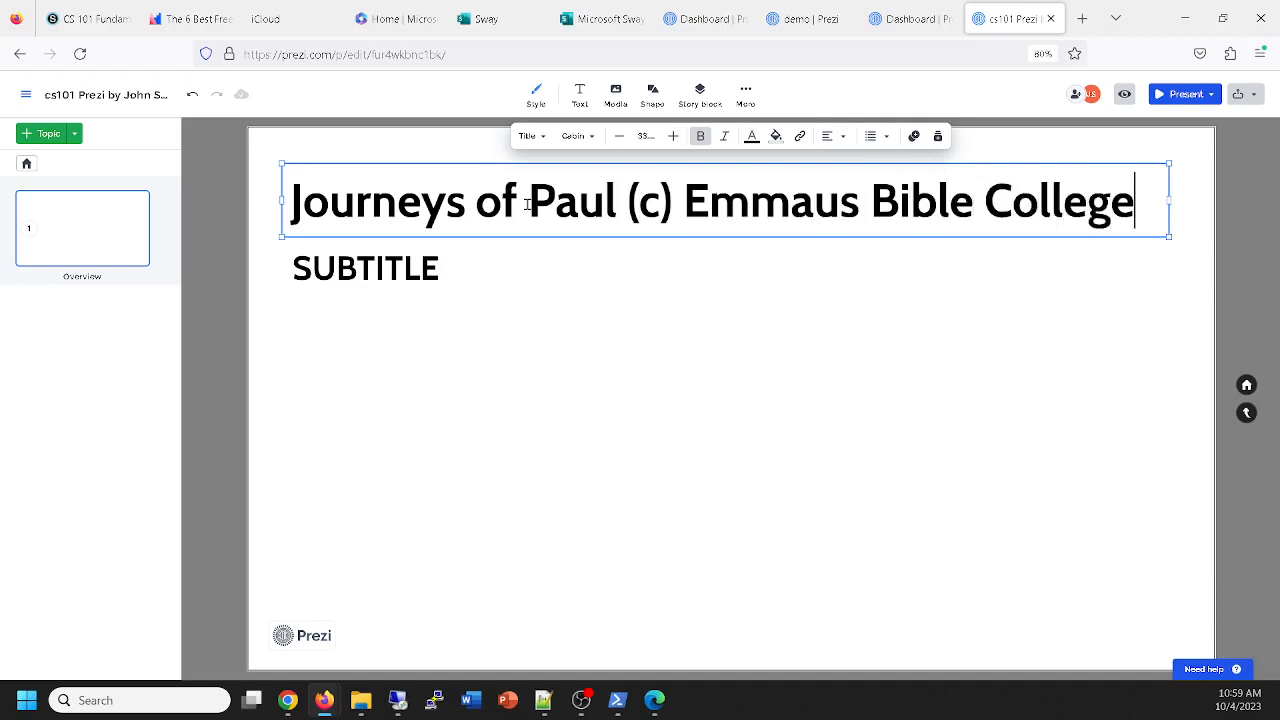
Replace the subtitle placeholder with "Multiple trips, churches as recorded in the book of Acts".
{"action": "left_click", "coordinate": [367, 268]}
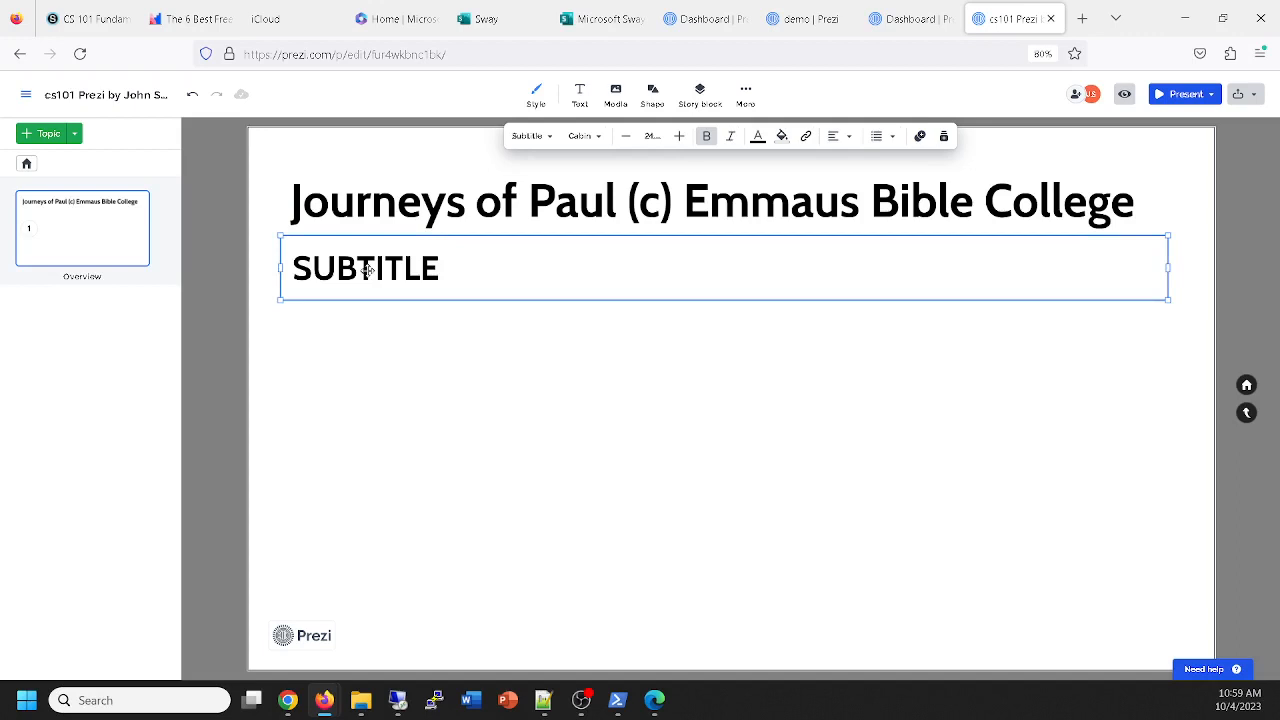
{"action": "type", "text": "Mu"}
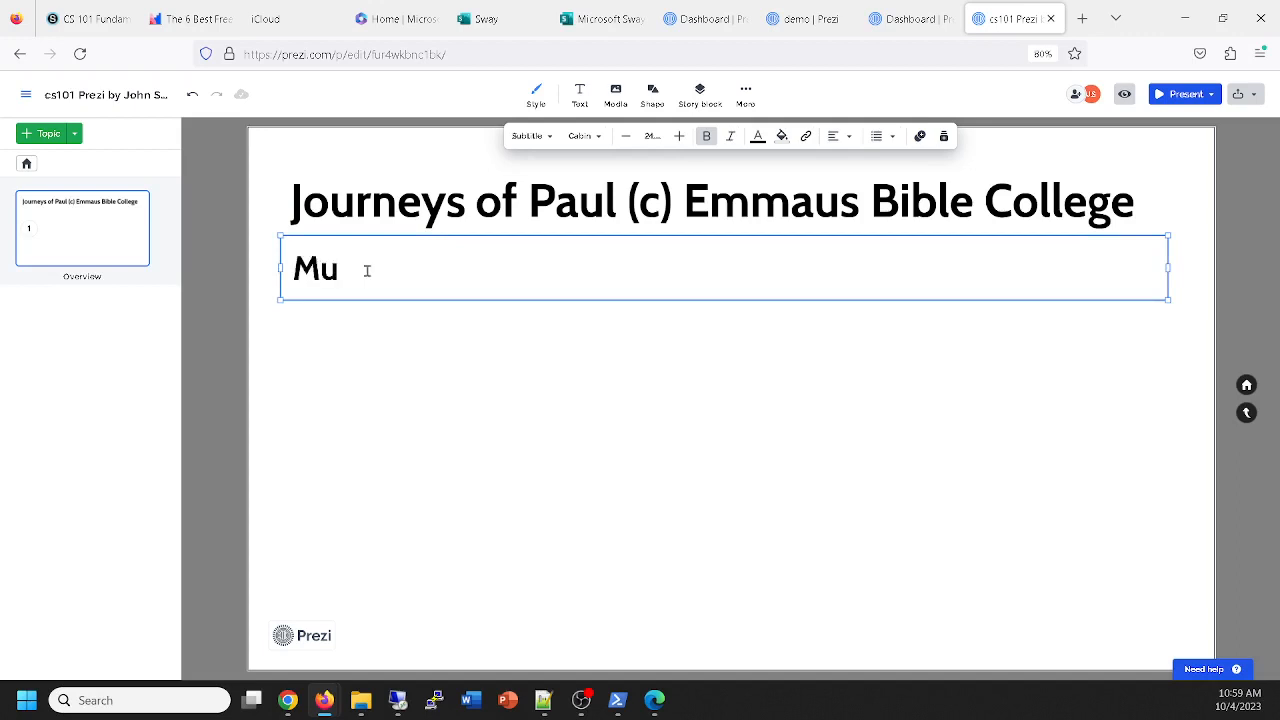
{"action": "type", "text": "ltiple trips,"}
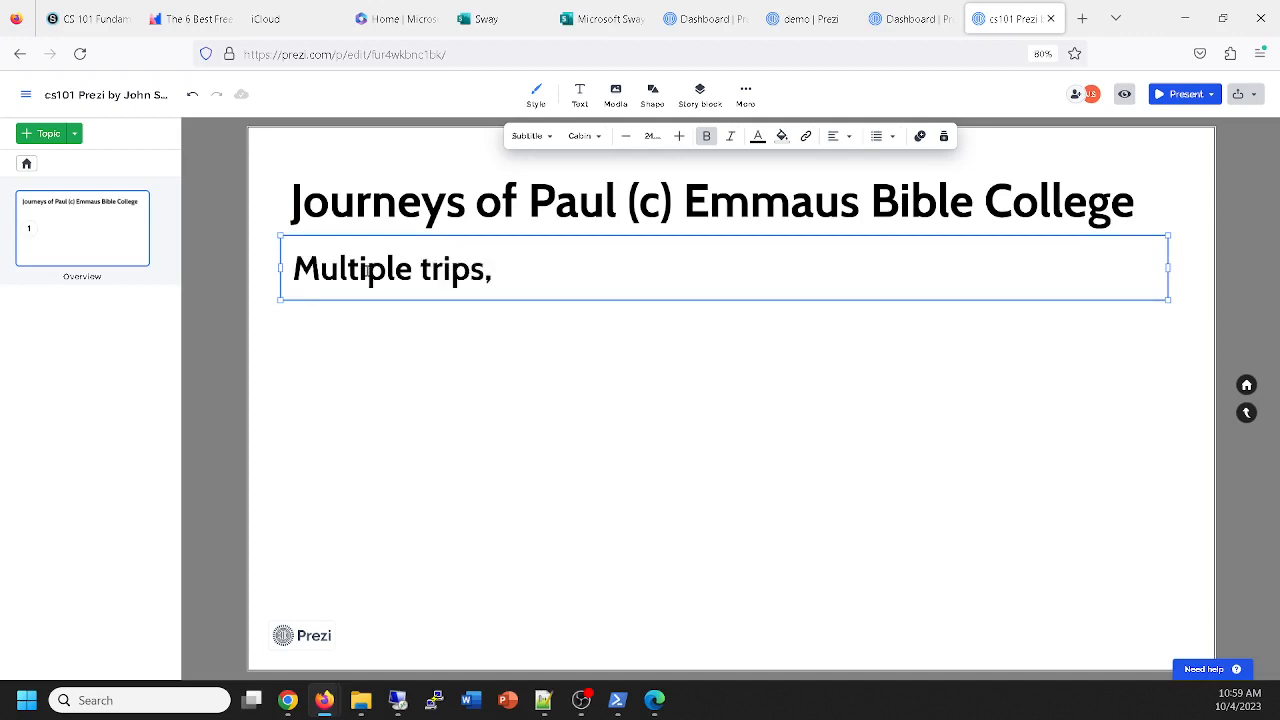
{"action": "type", "text": " churches"}
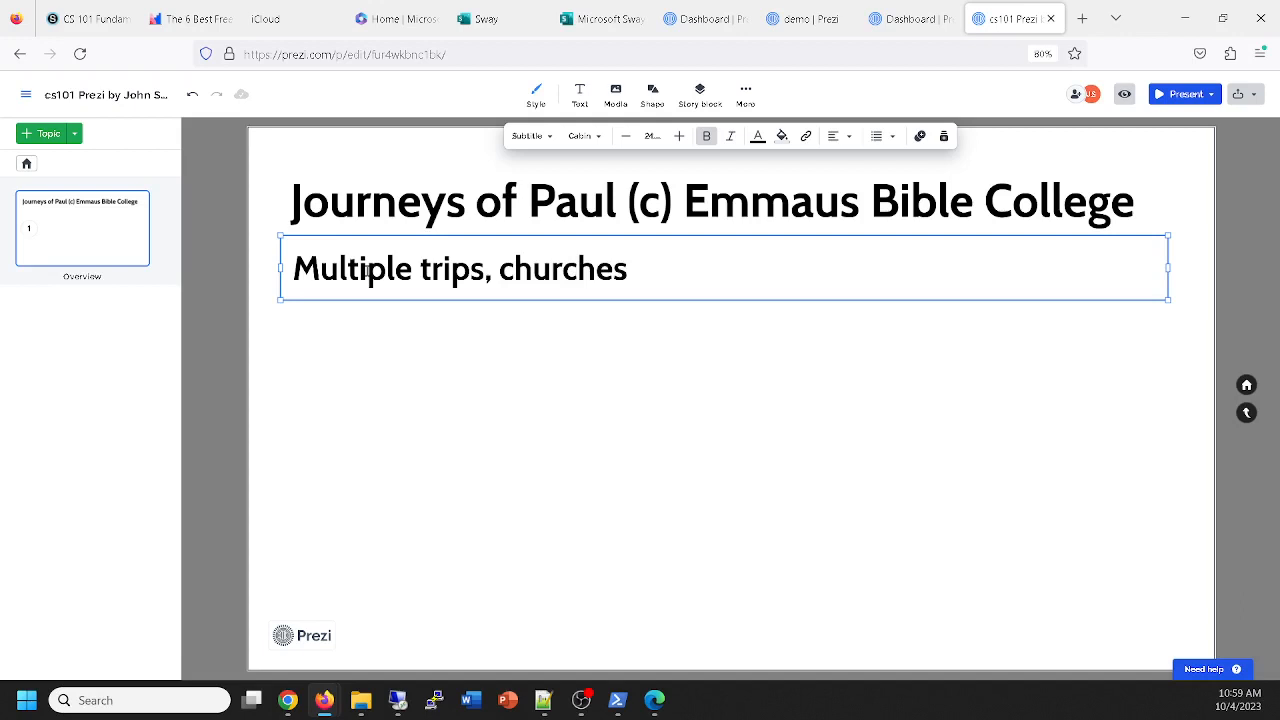
{"action": "type", "text": " as recor"}
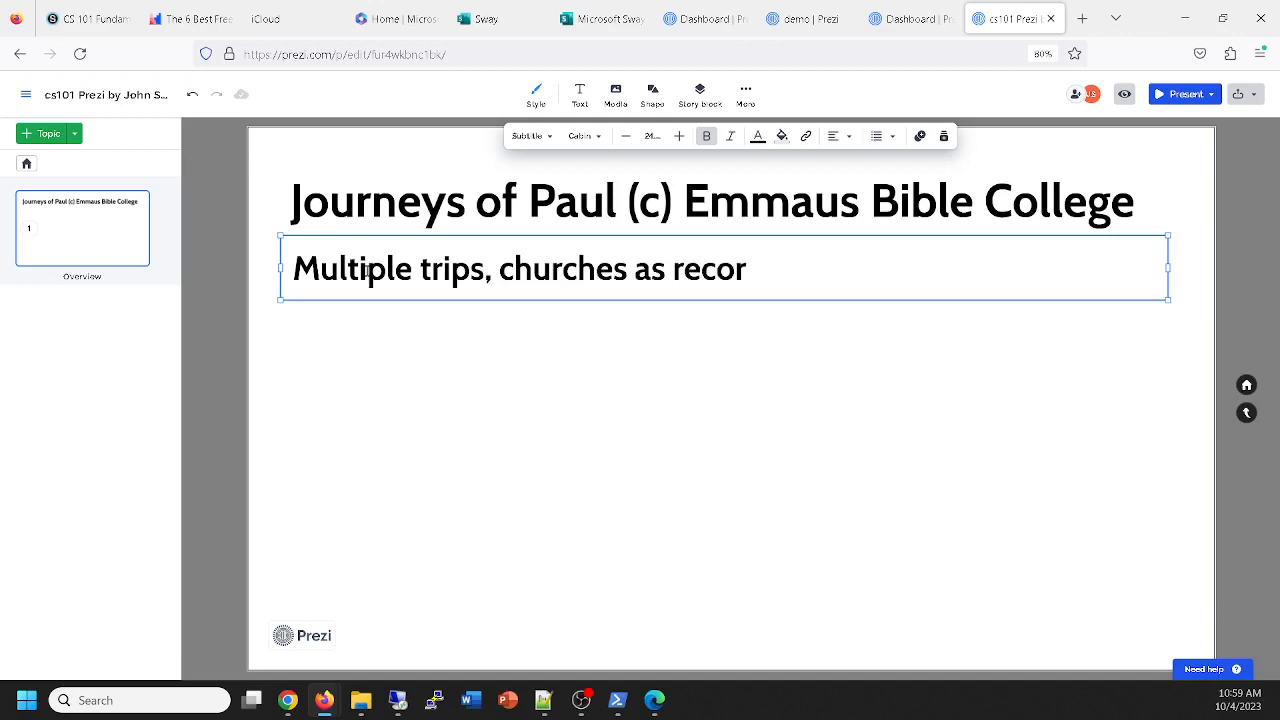
{"action": "type", "text": "ded int"}
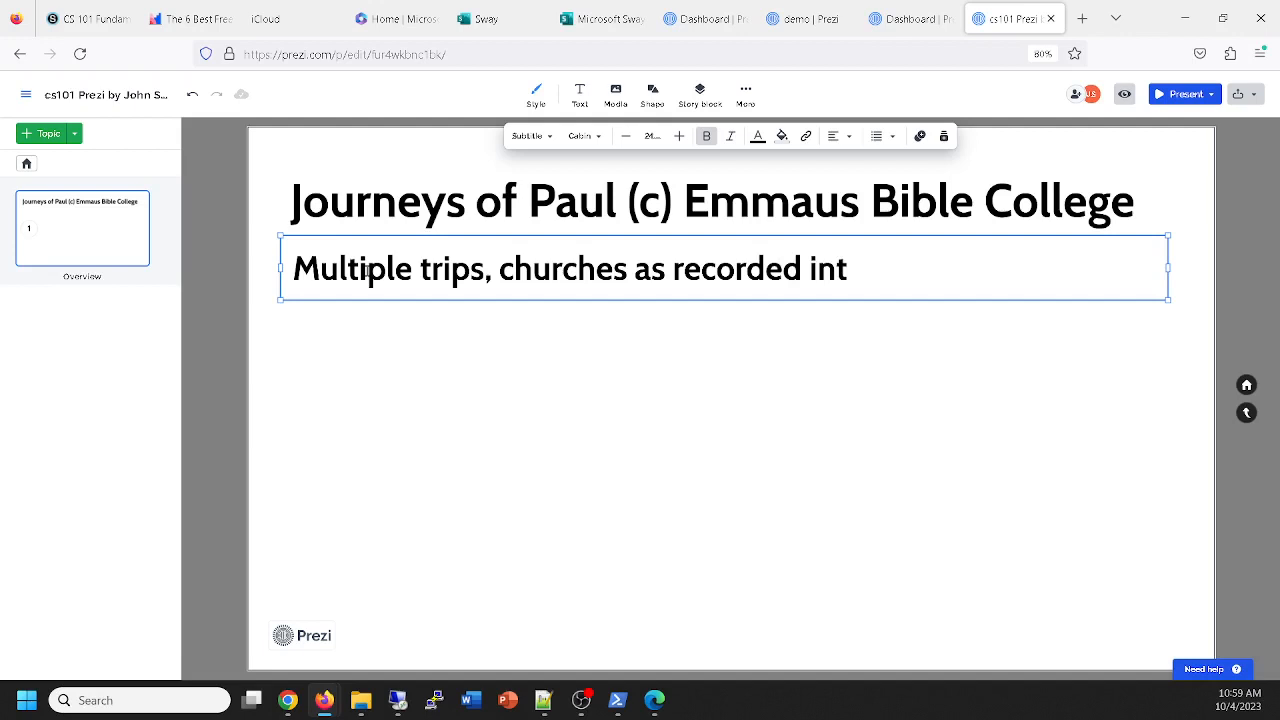
{"action": "key", "text": "BackSpace"}
{"action": "type", "text": "the boo"}
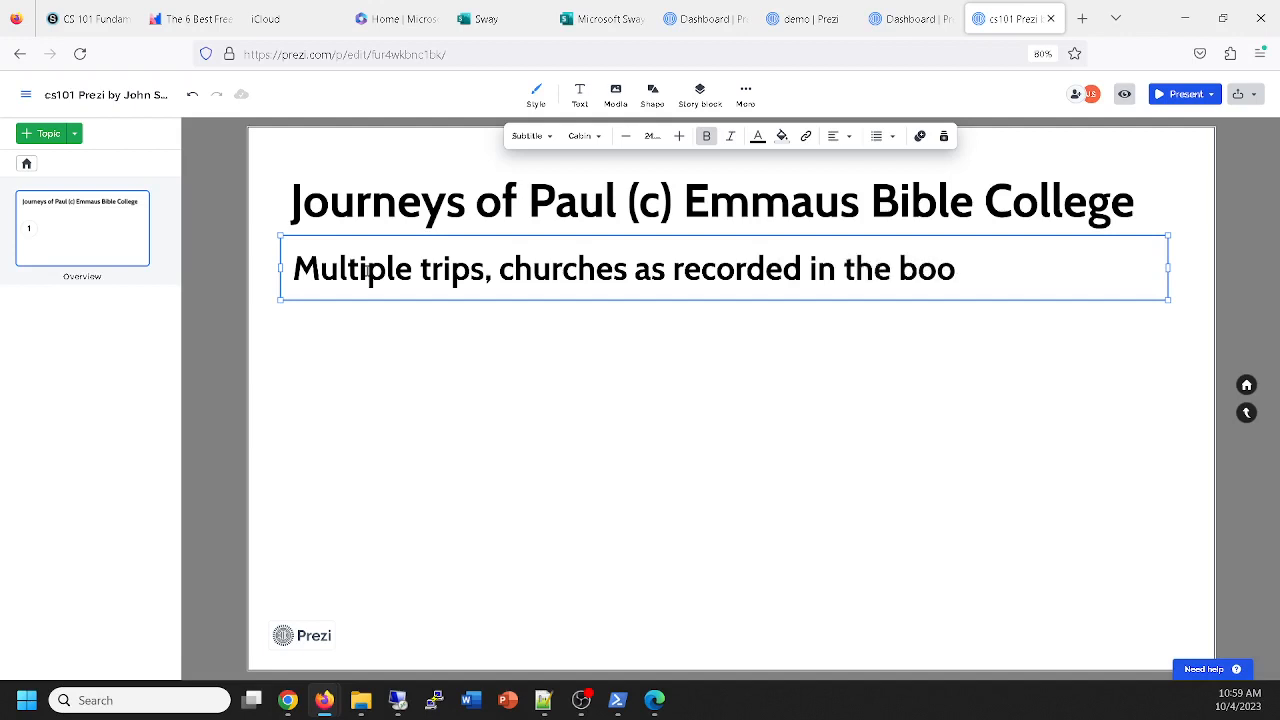
{"action": "type", "text": "k of Acts"}
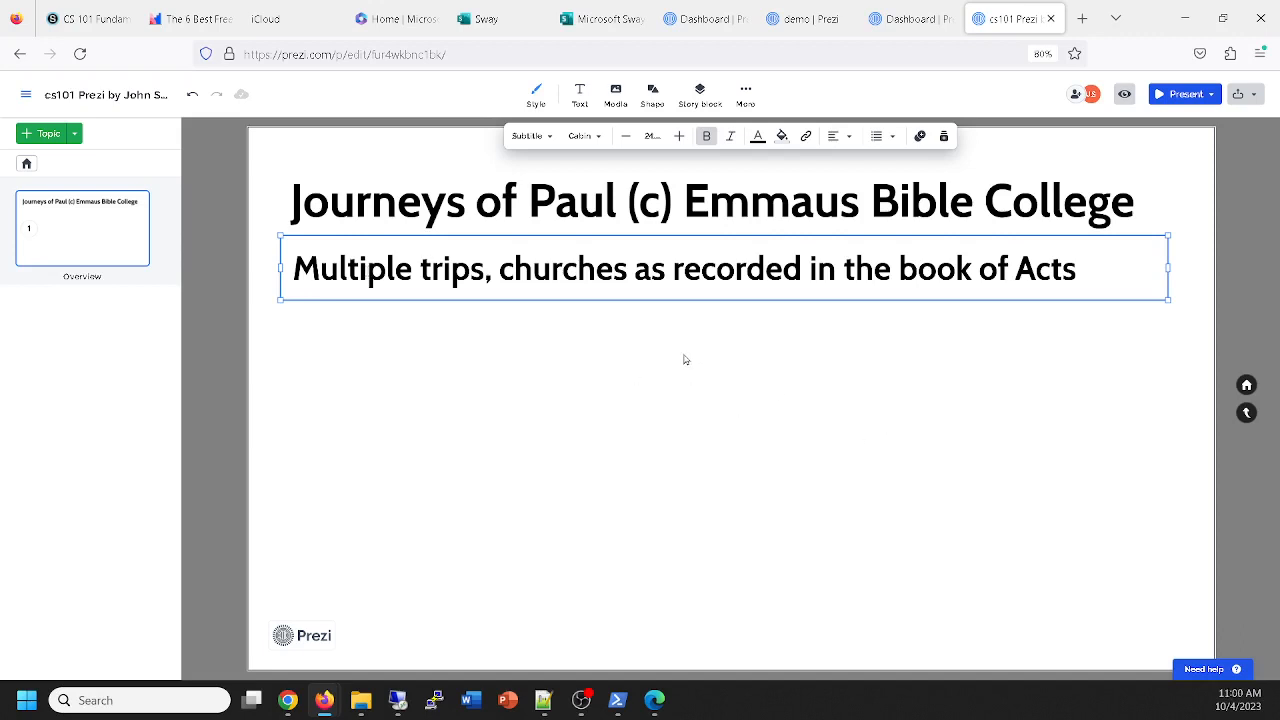
{"action": "left_click", "coordinate": [229, 408]}
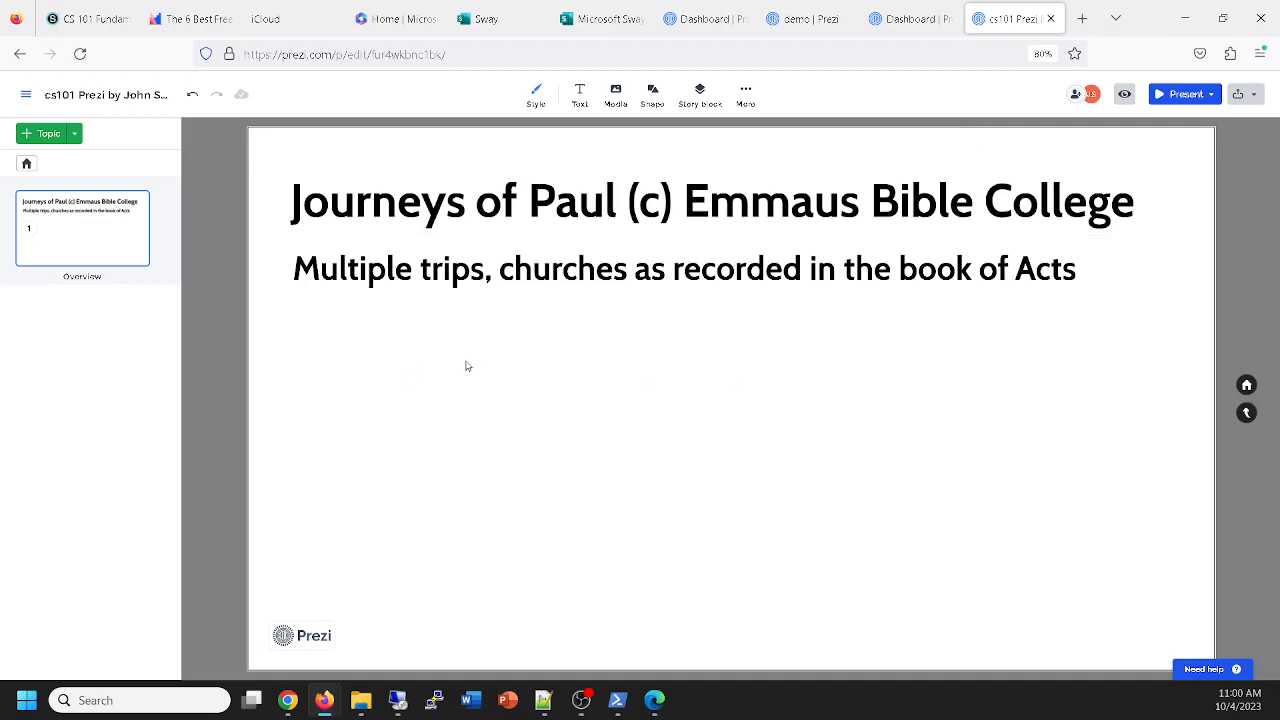
Try to find an image for the overview by searching the built-in Unsplash images for "bible map".
{"action": "right_click", "coordinate": [404, 372]}
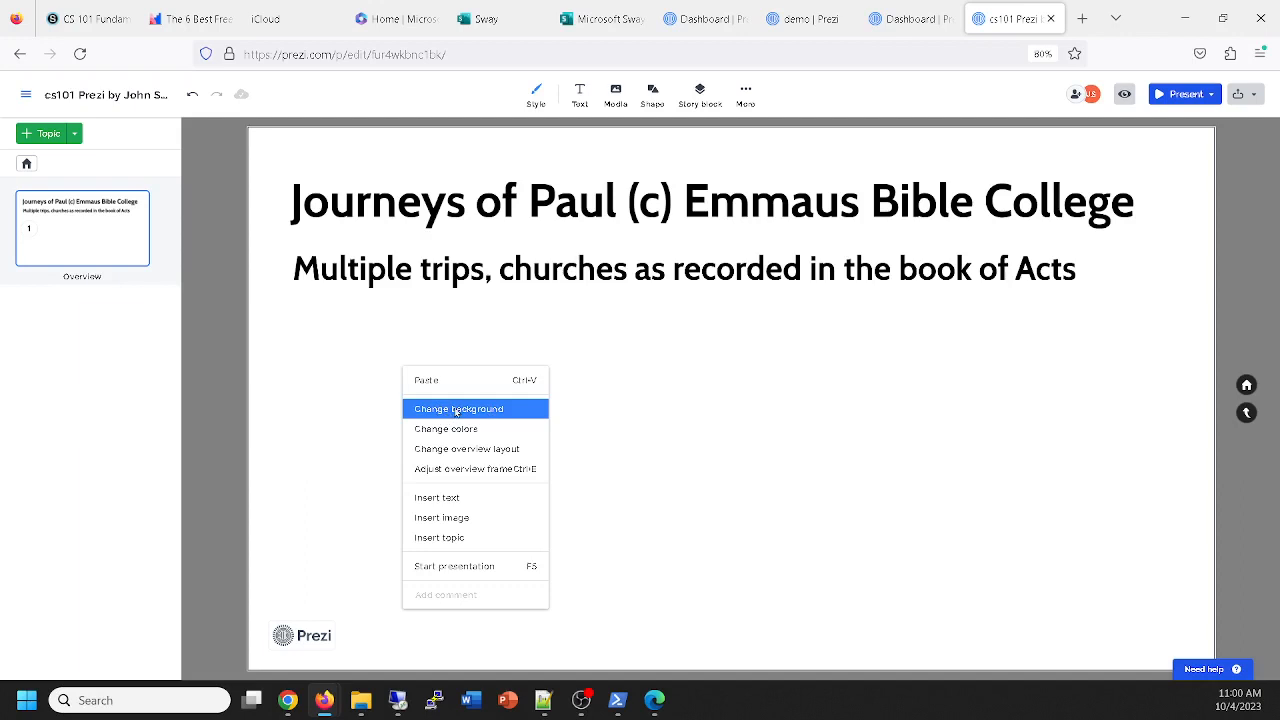
{"action": "left_click", "coordinate": [431, 518]}
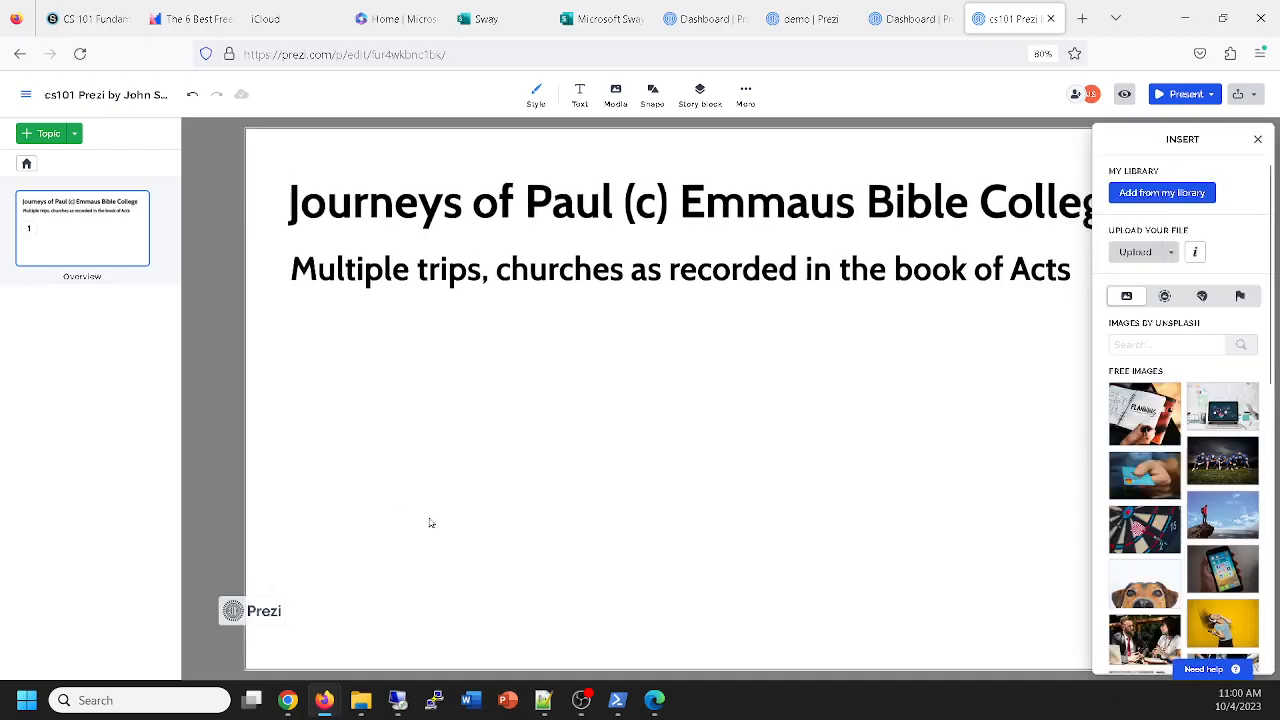
{"action": "left_click", "coordinate": [1175, 343]}
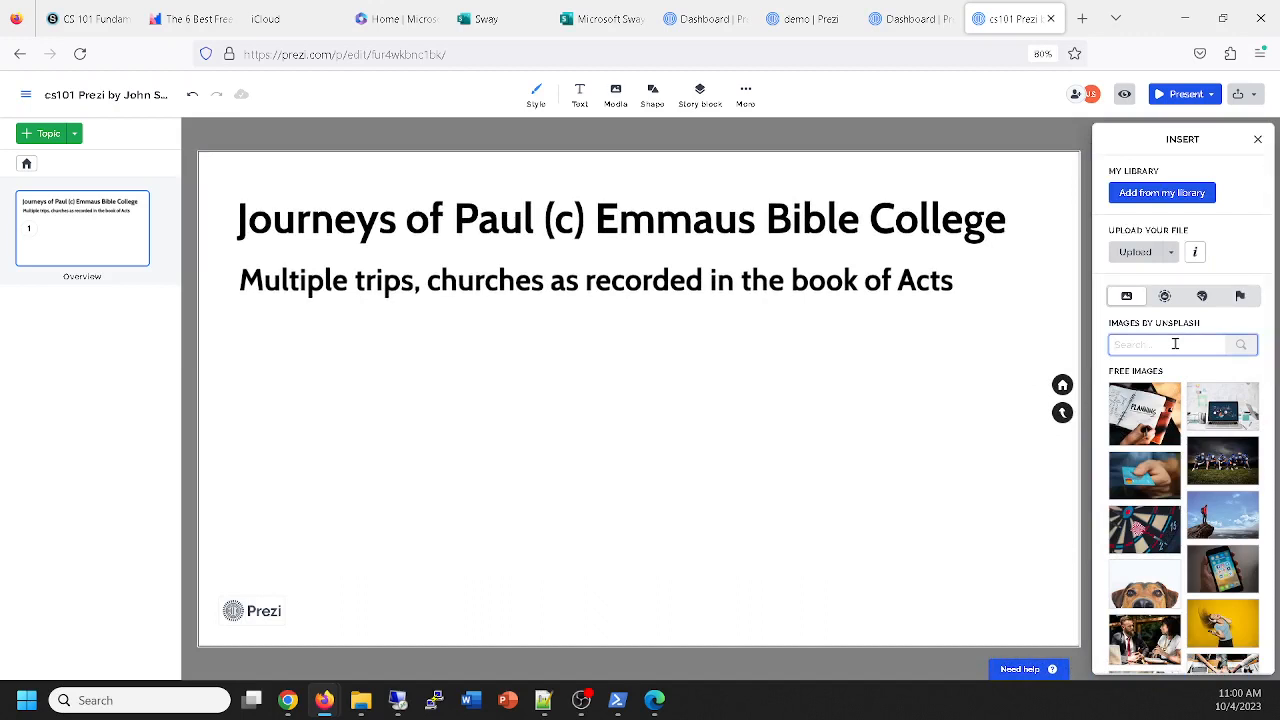
{"action": "type", "text": "bib"}
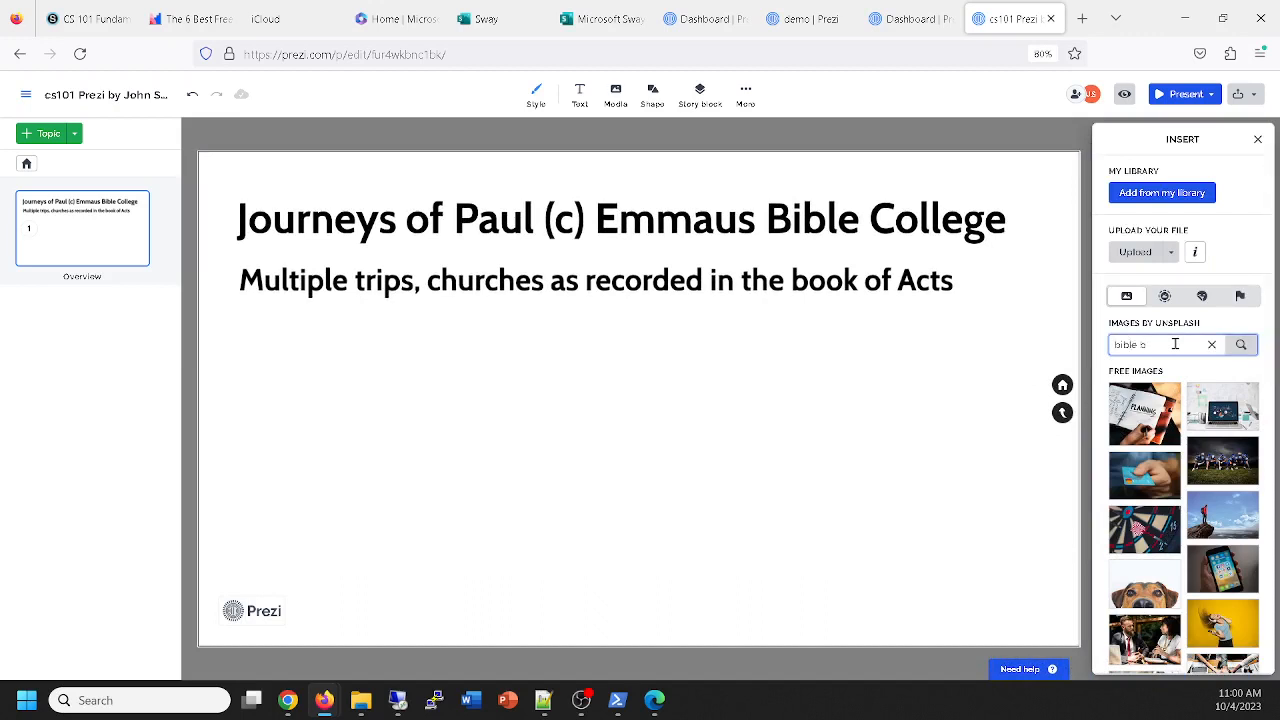
{"action": "type", "text": "le map"}
{"action": "key", "text": "Return"}
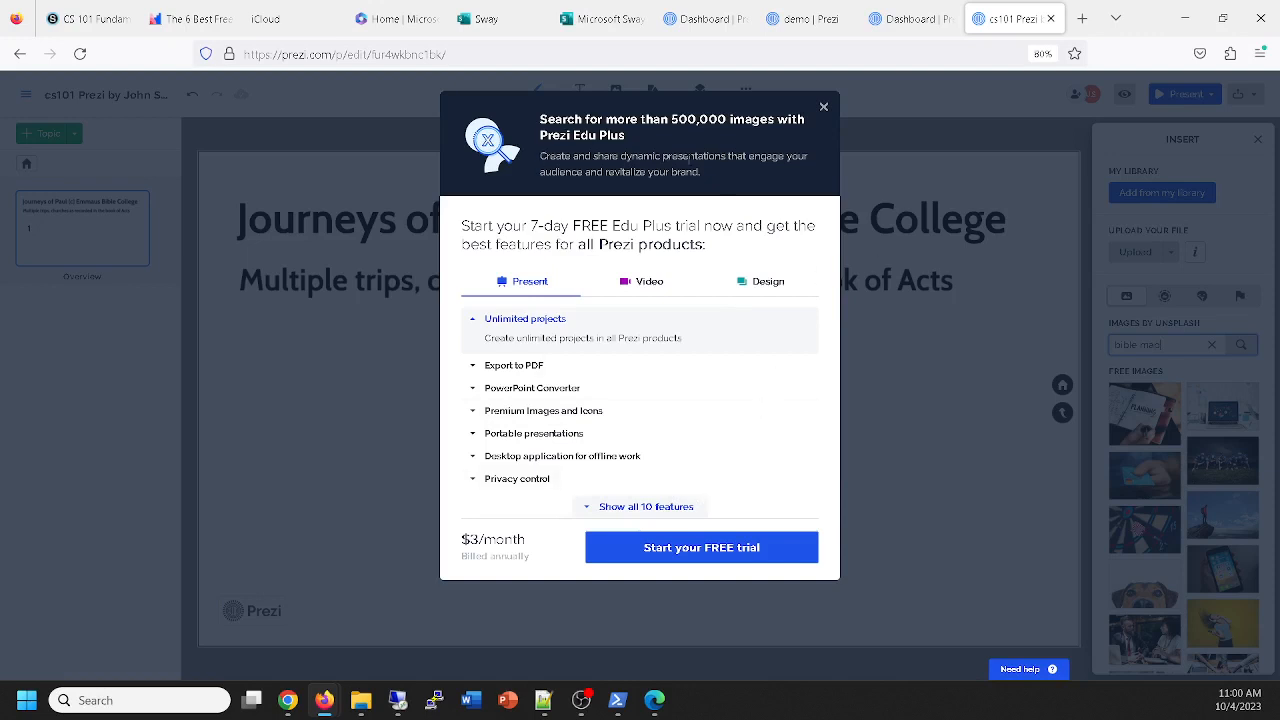
{"action": "left_click", "coordinate": [823, 106]}
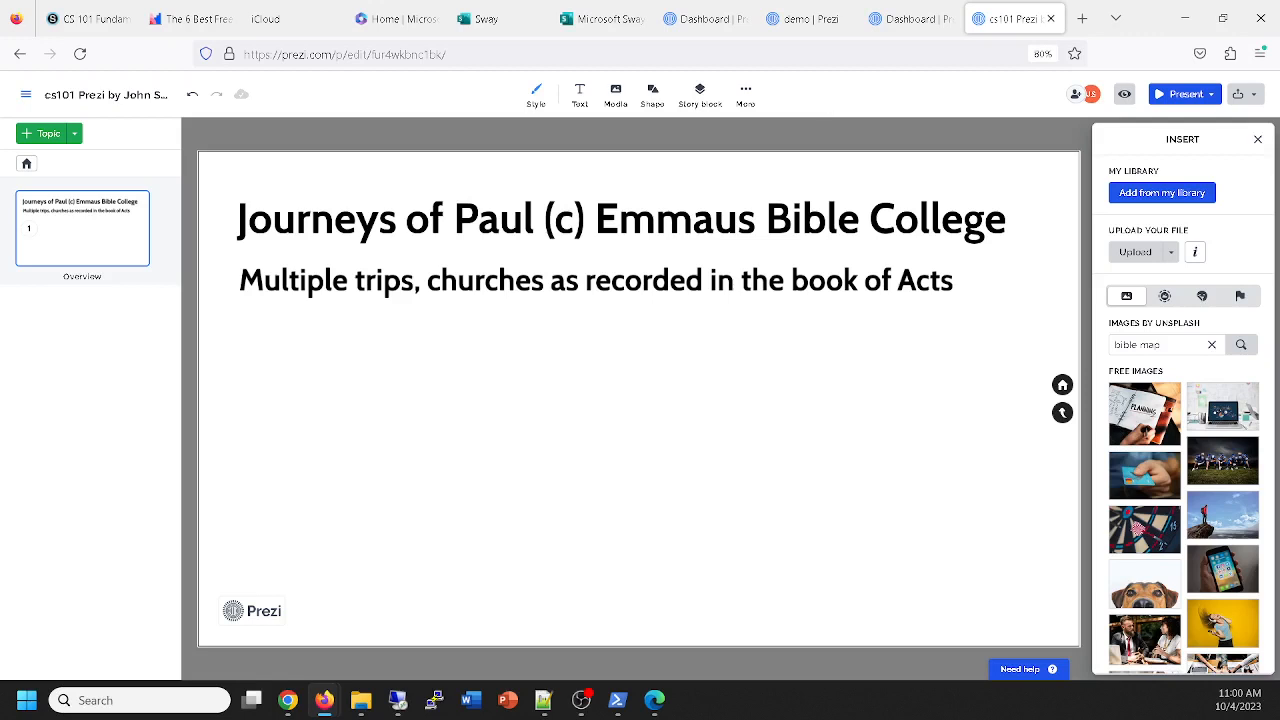
{"action": "left_click", "coordinate": [1257, 140]}
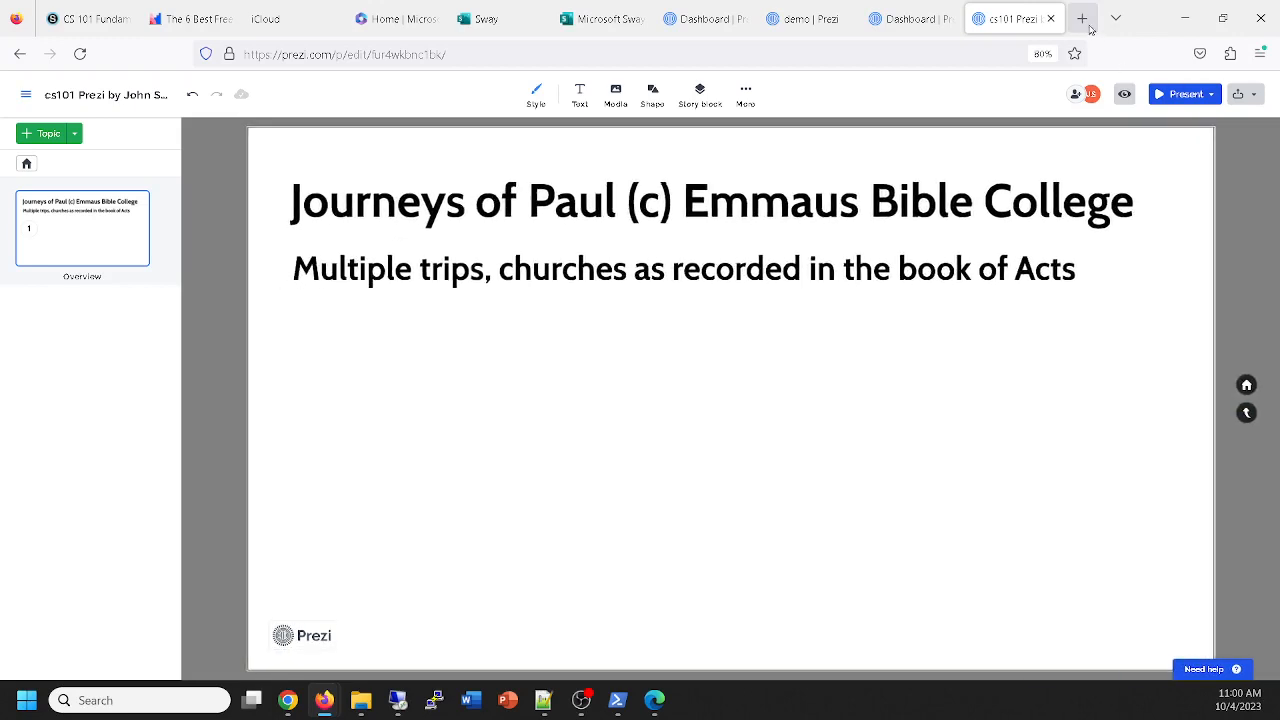
Open Google Images at images.google.com in a new browser tab.
{"action": "left_click", "coordinate": [1083, 19]}
{"action": "left_click", "coordinate": [864, 58]}
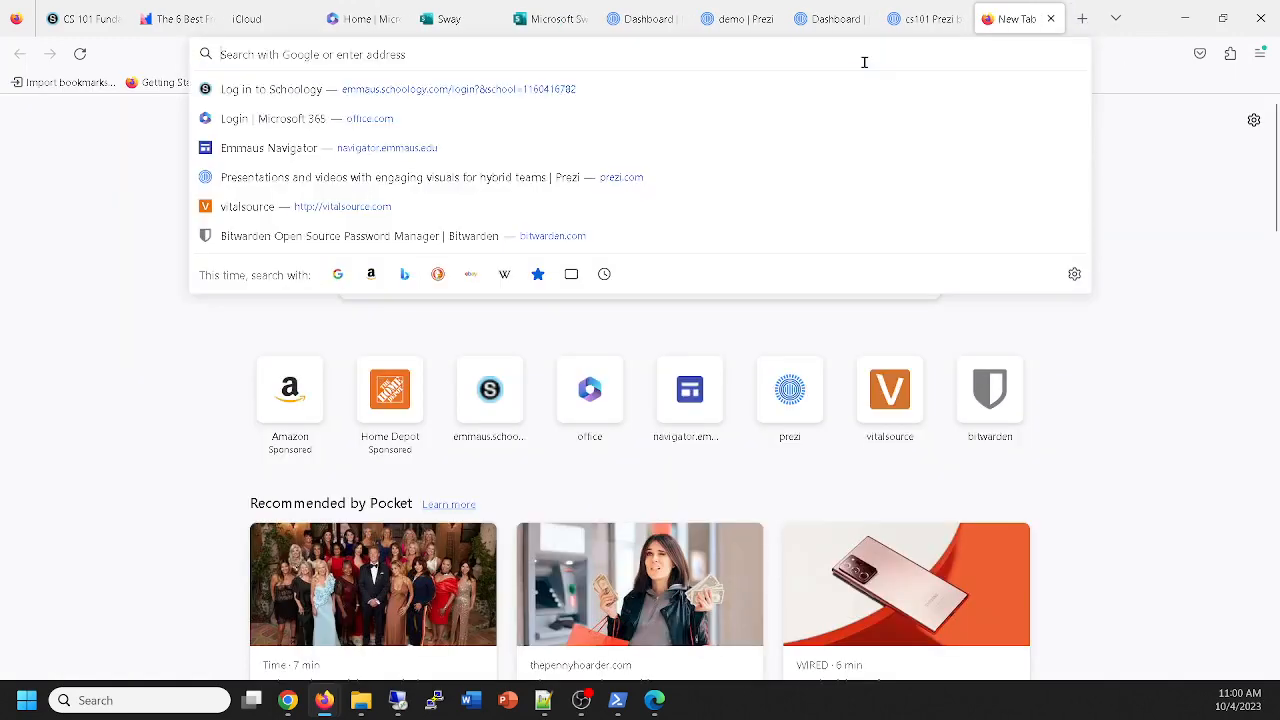
{"action": "type", "text": "image"}
{"action": "key", "text": "Delete"}
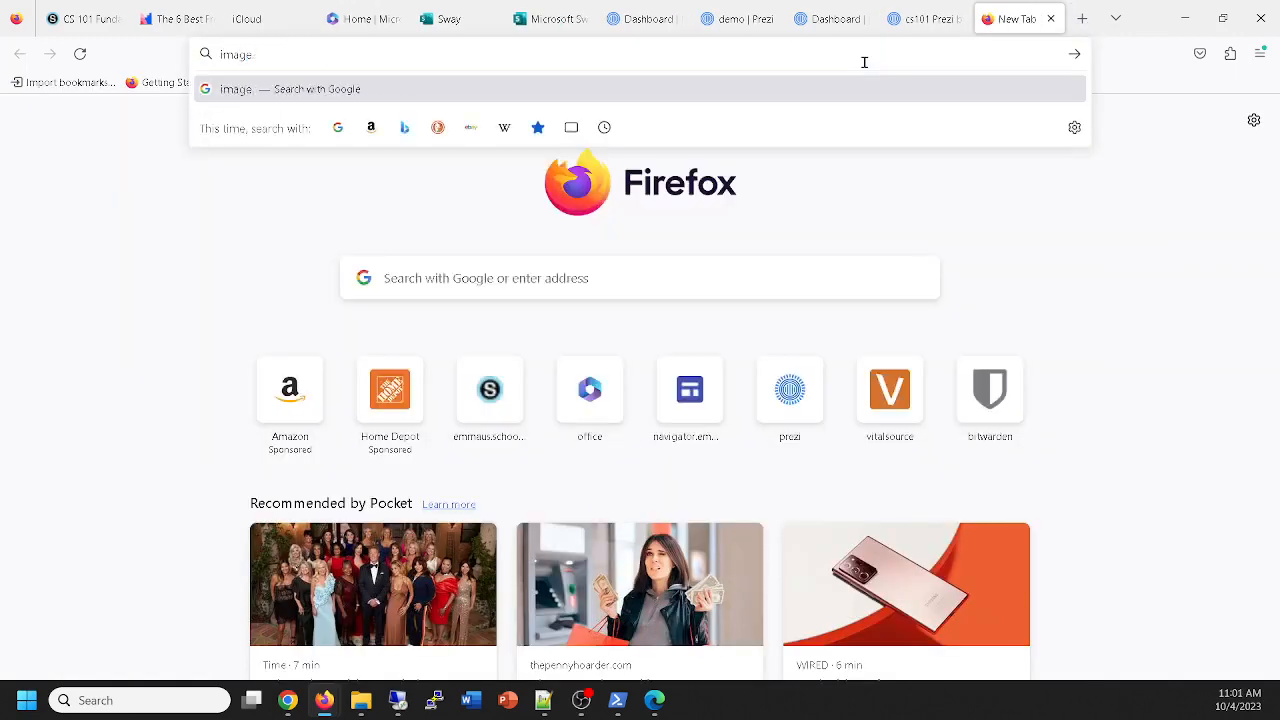
{"action": "type", "text": "s.google.com/"}
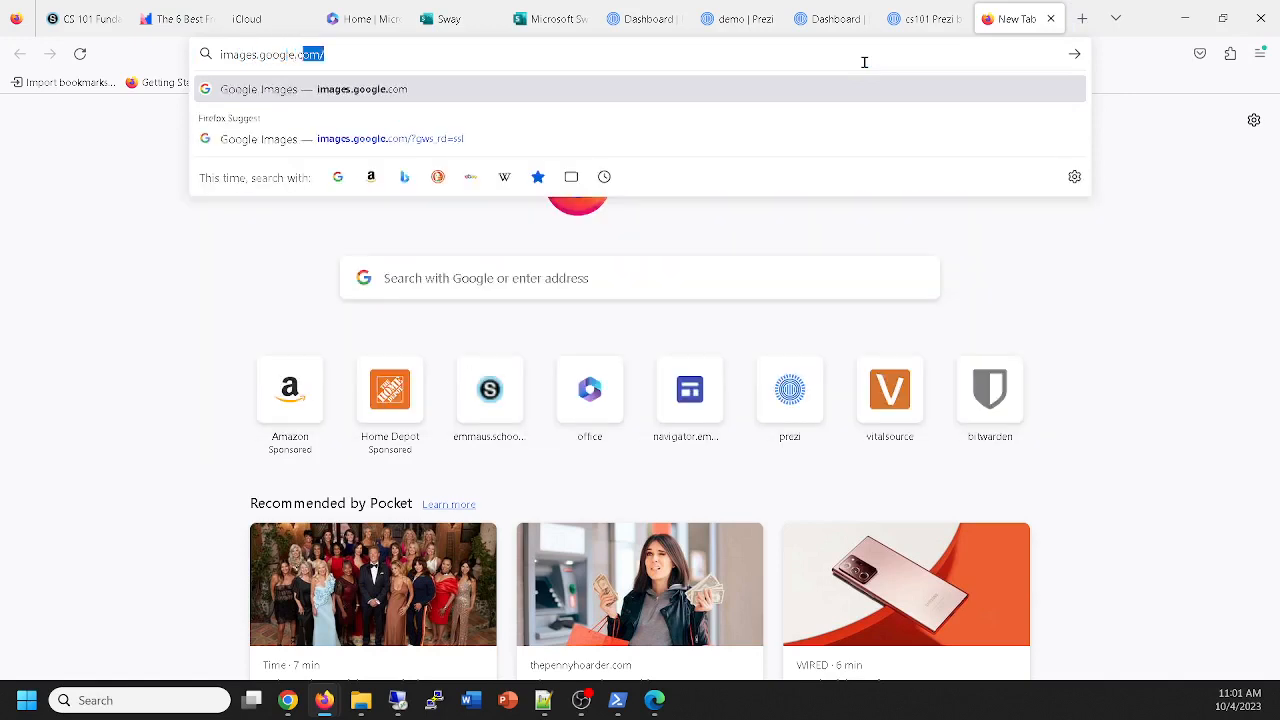
{"action": "key", "text": "Return"}
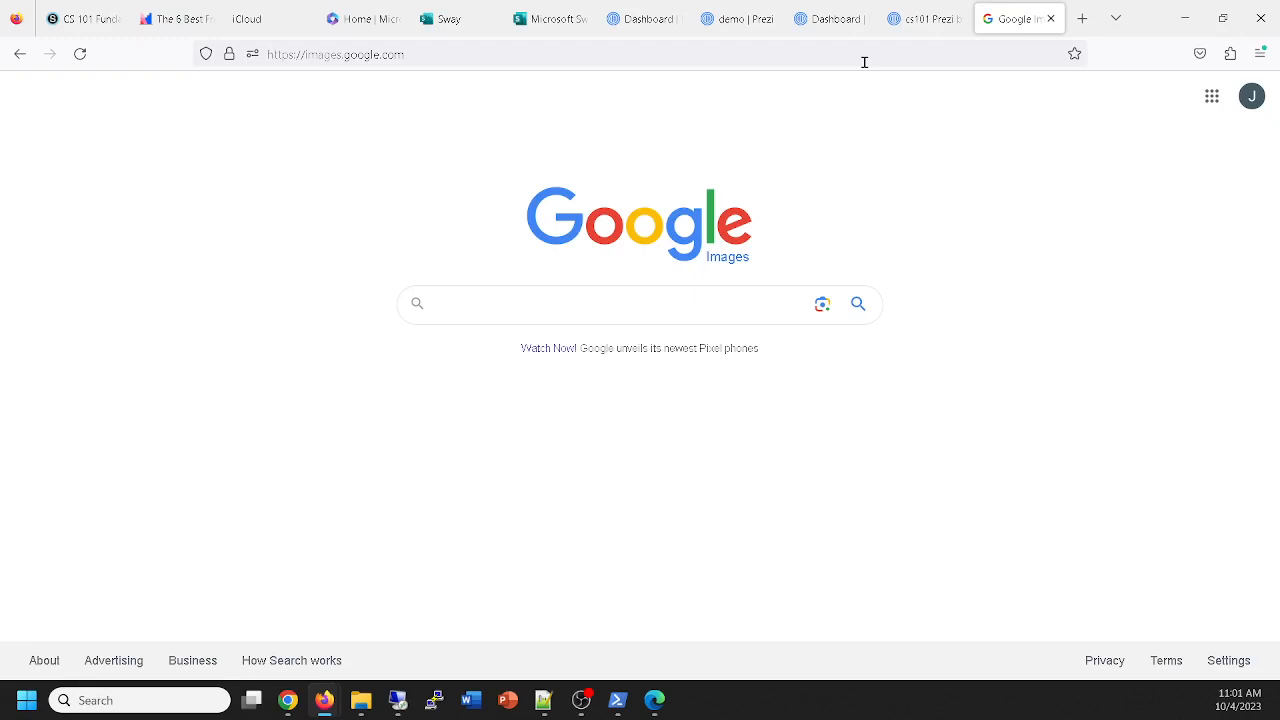
Search Google Images for "bible map apostle paul".
{"action": "type", "text": "bible map"}
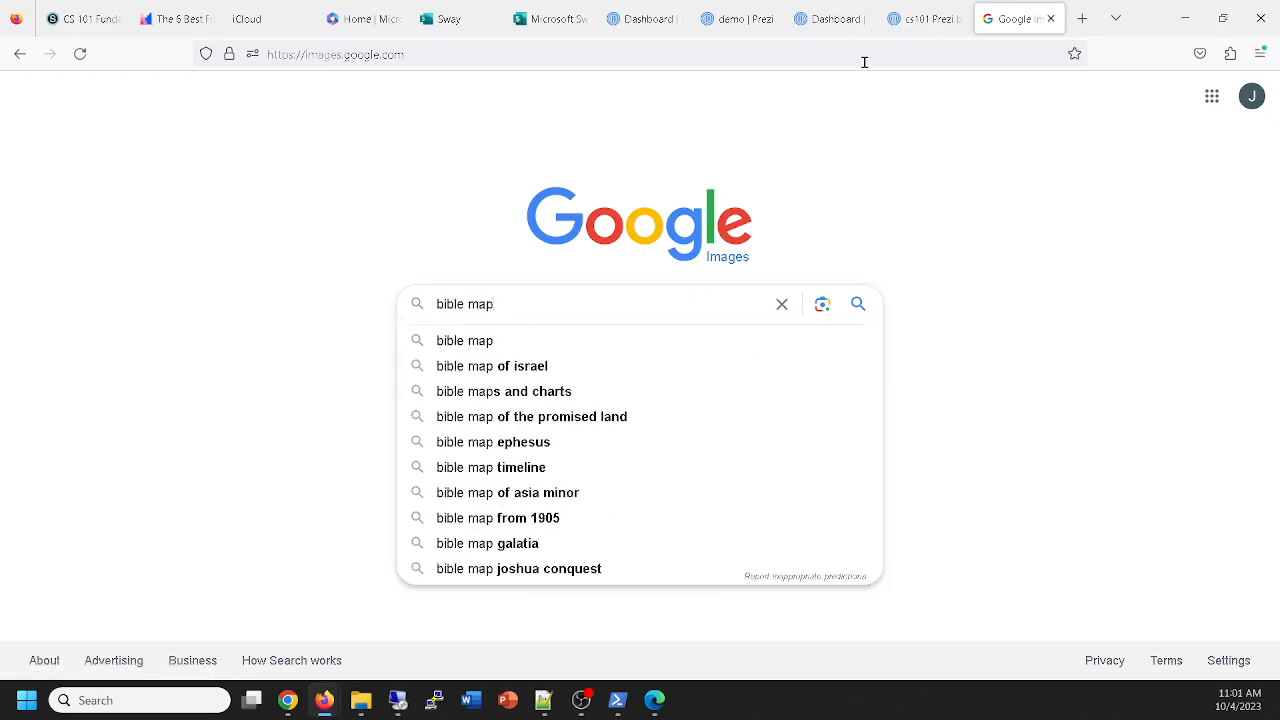
{"action": "type", "text": " pauls"}
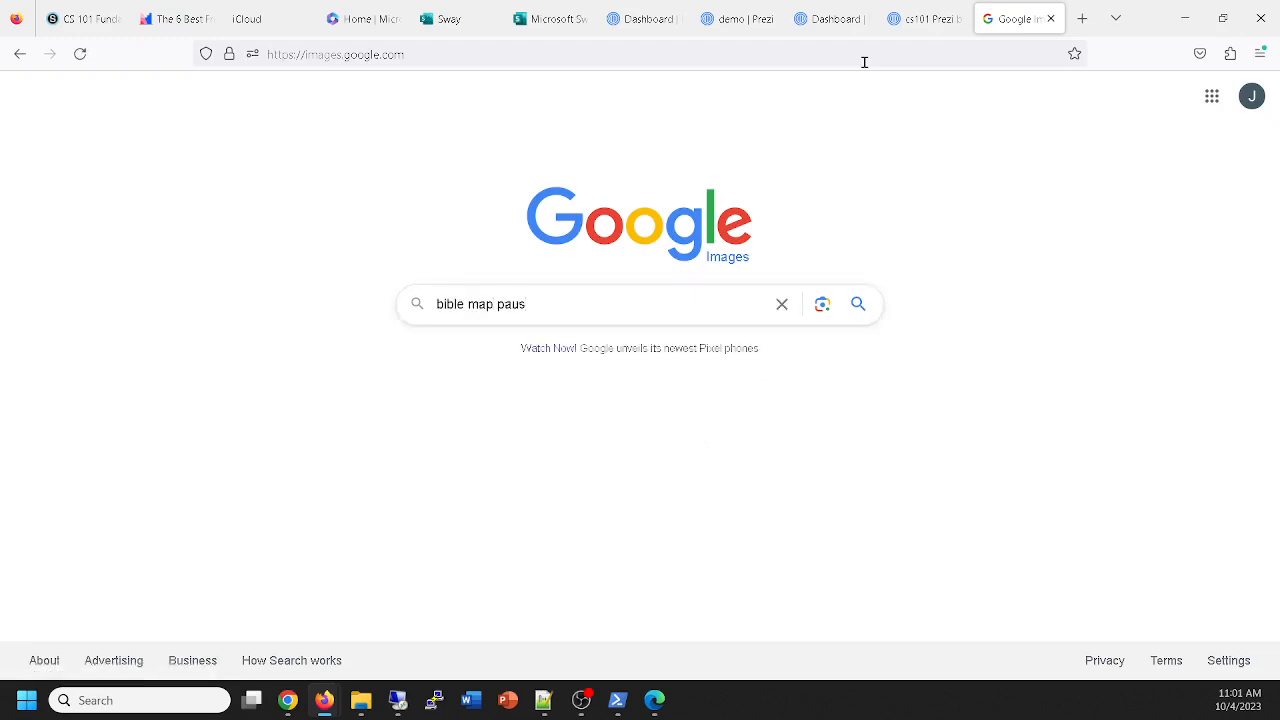
{"action": "key", "text": "BackSpace"}
{"action": "key", "text": "BackSpace"}
{"action": "key", "text": "BackSpace"}
{"action": "key", "text": "BackSpace"}
{"action": "key", "text": "BackSpace"}
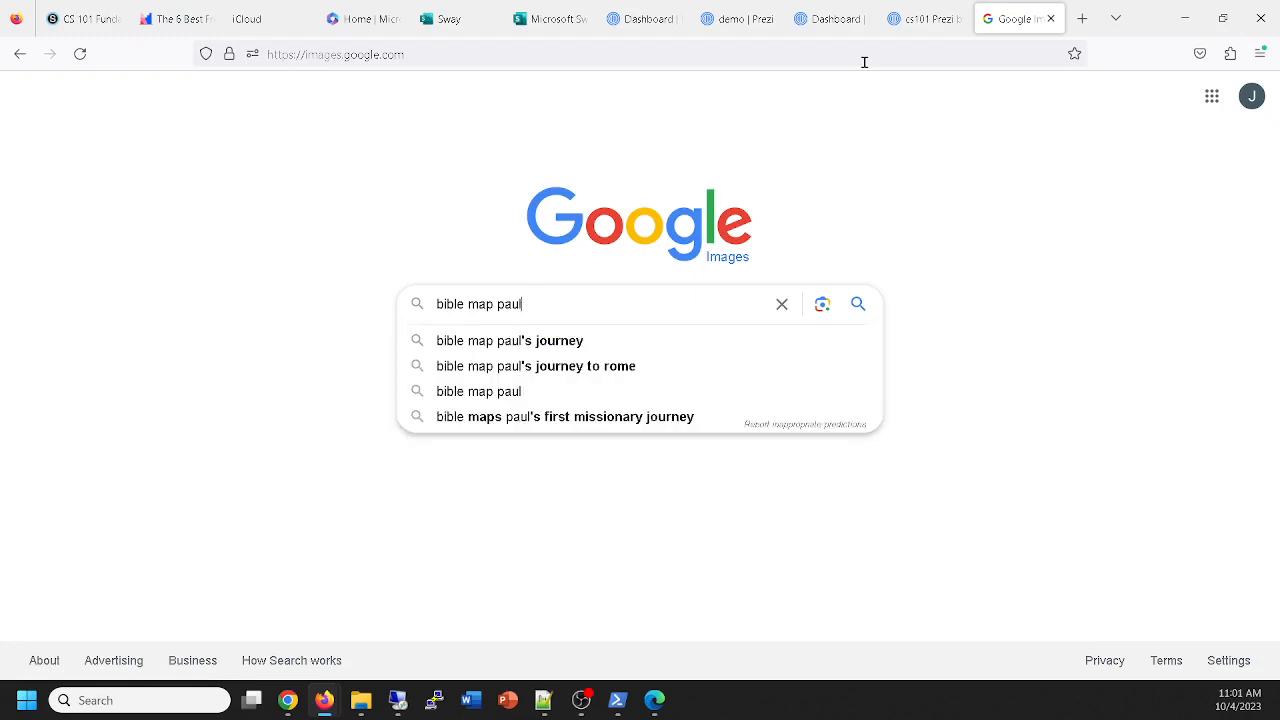
{"action": "type", "text": "apostle"}
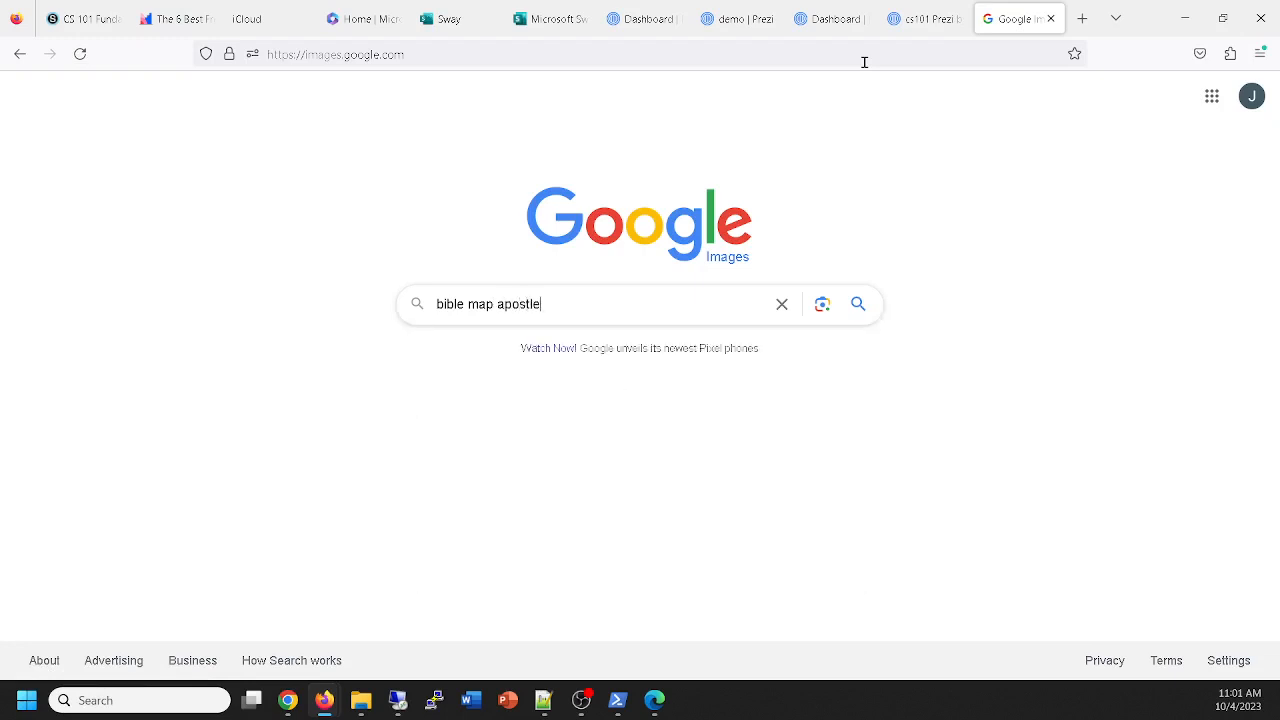
{"action": "type", "text": " paul"}
{"action": "key", "text": "Return"}
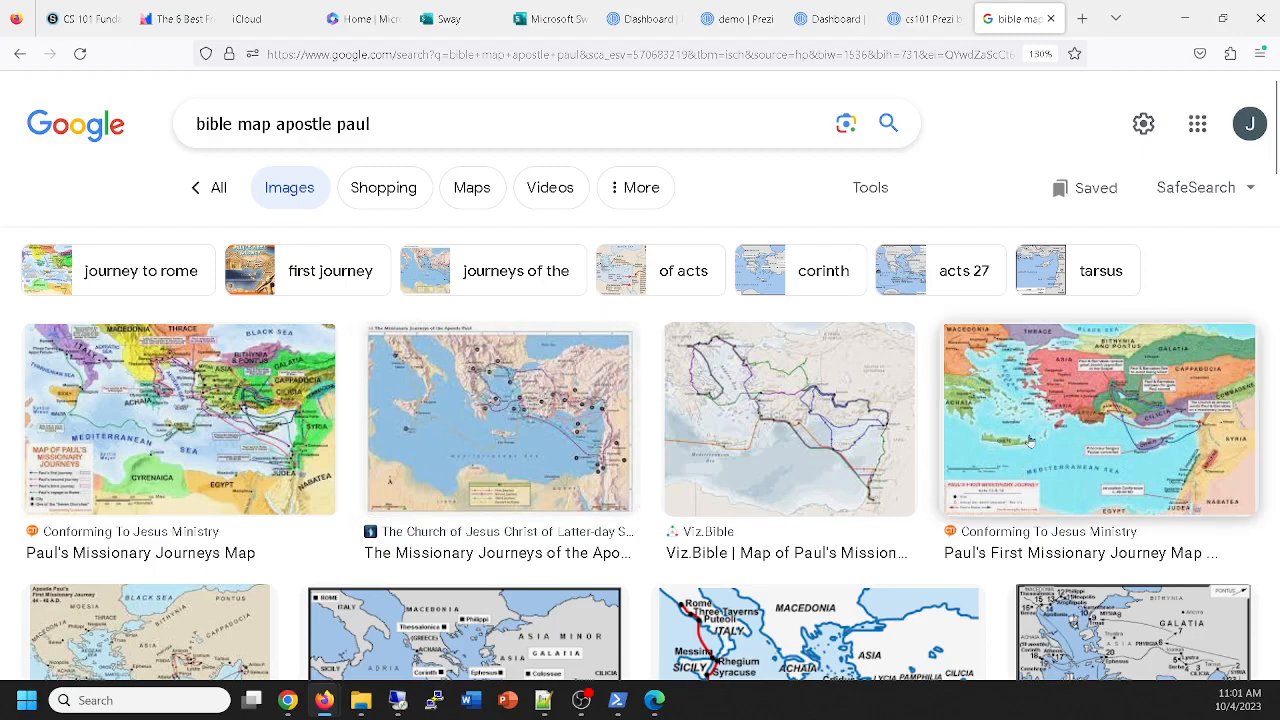
Browse the image results and copy the Bible Portal map "The Third Missionary Journey of Apostle Paul".
{"action": "scroll", "coordinate": [714, 448], "scroll_direction": "down", "scroll_amount": 3}
{"action": "scroll", "coordinate": [714, 448], "scroll_direction": "down", "scroll_amount": 1}
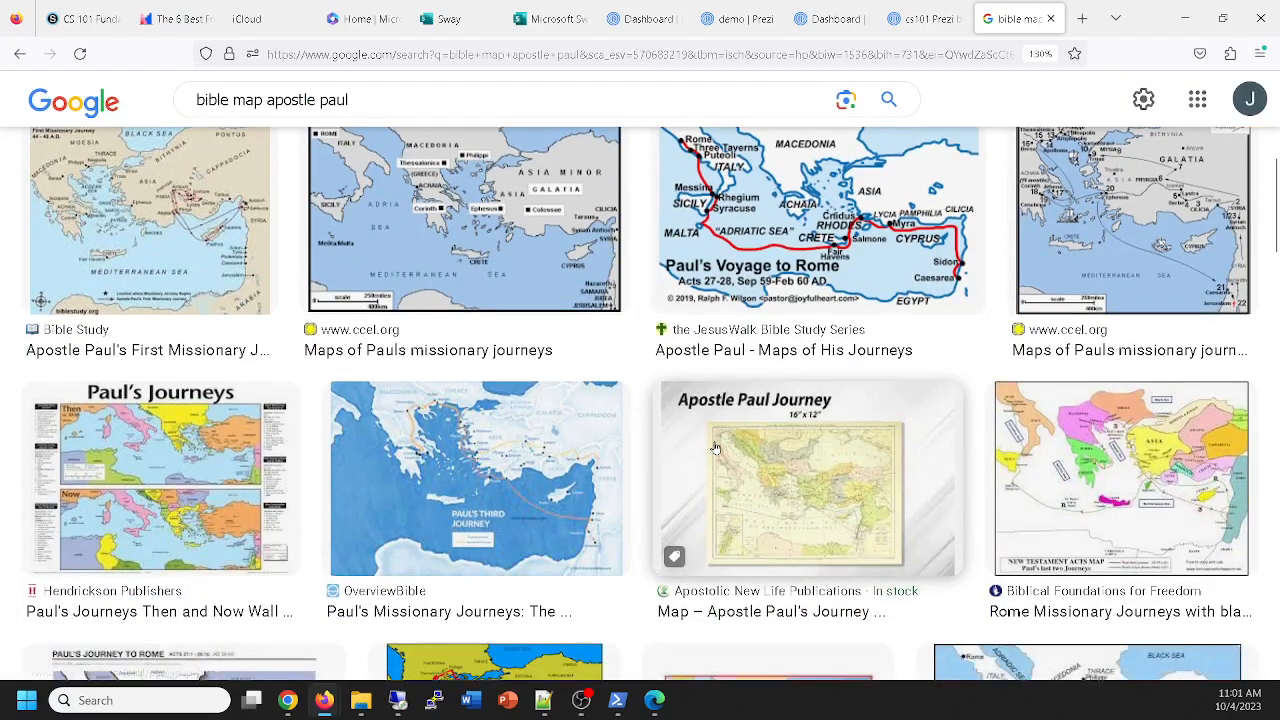
{"action": "scroll", "coordinate": [714, 448], "scroll_direction": "down", "scroll_amount": 2}
{"action": "scroll", "coordinate": [713, 445], "scroll_direction": "down", "scroll_amount": 3}
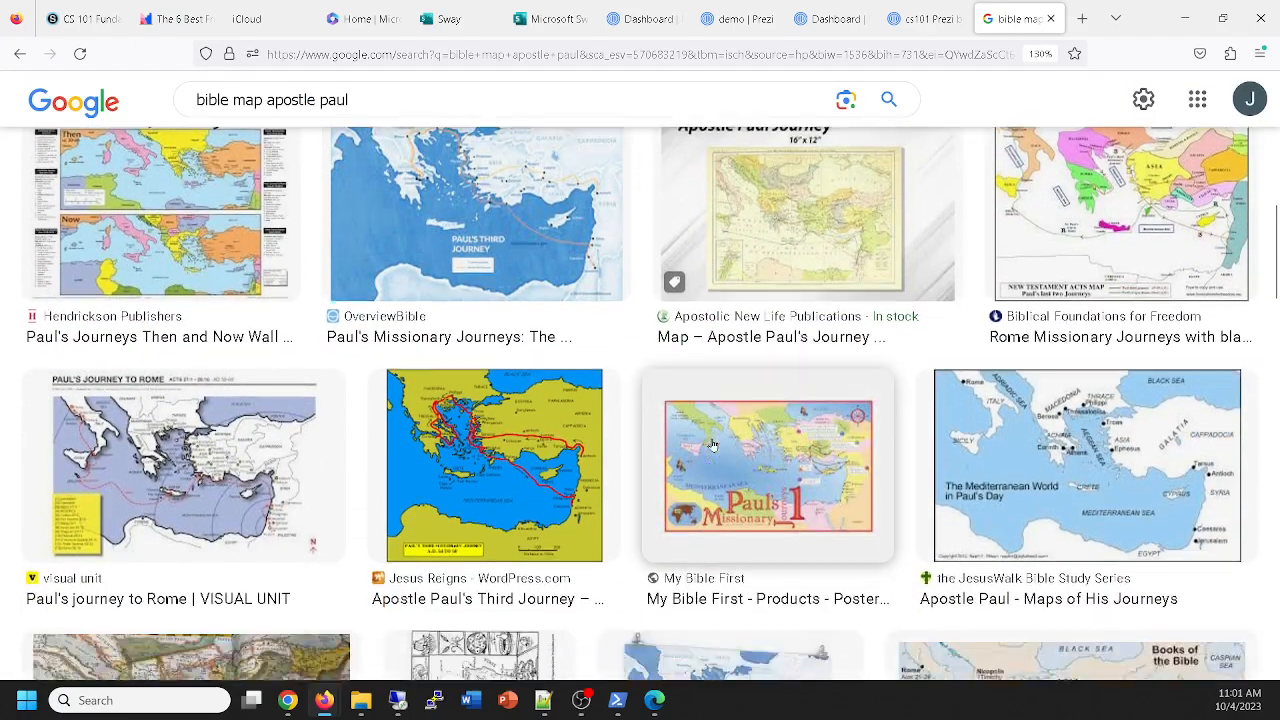
{"action": "scroll", "coordinate": [711, 442], "scroll_direction": "down", "scroll_amount": 2}
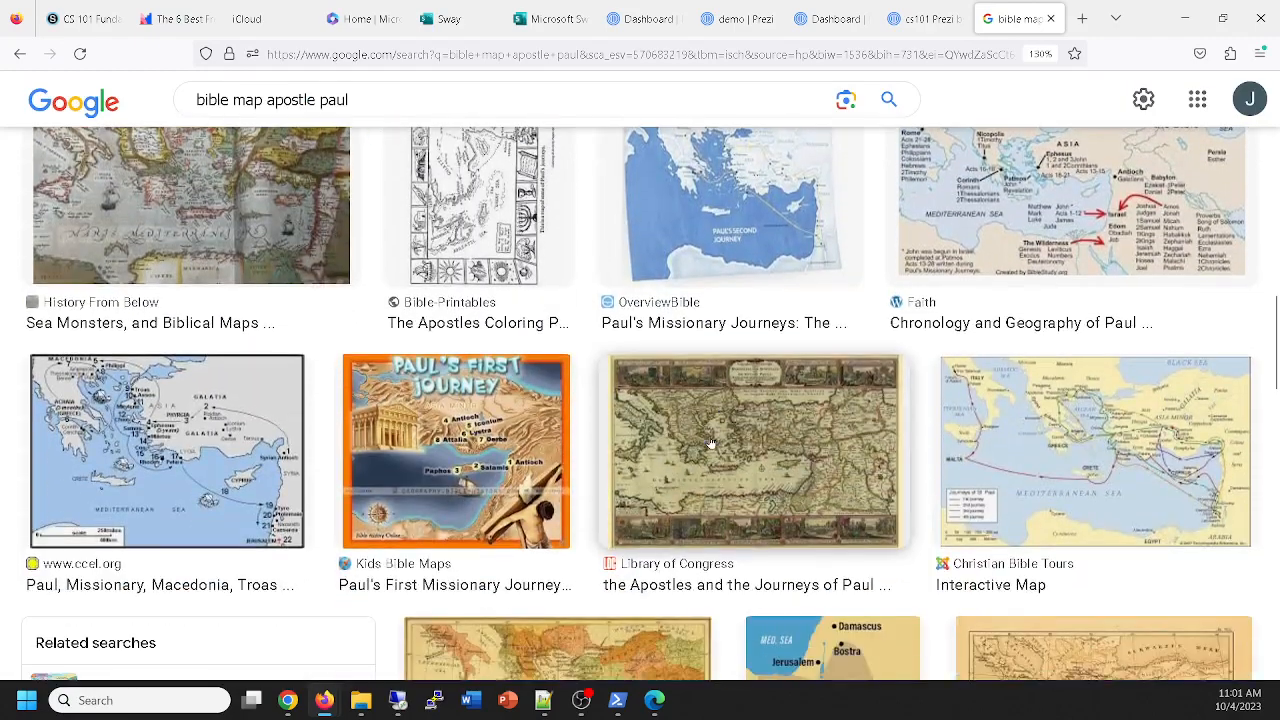
{"action": "scroll", "coordinate": [706, 448], "scroll_direction": "down", "scroll_amount": 3}
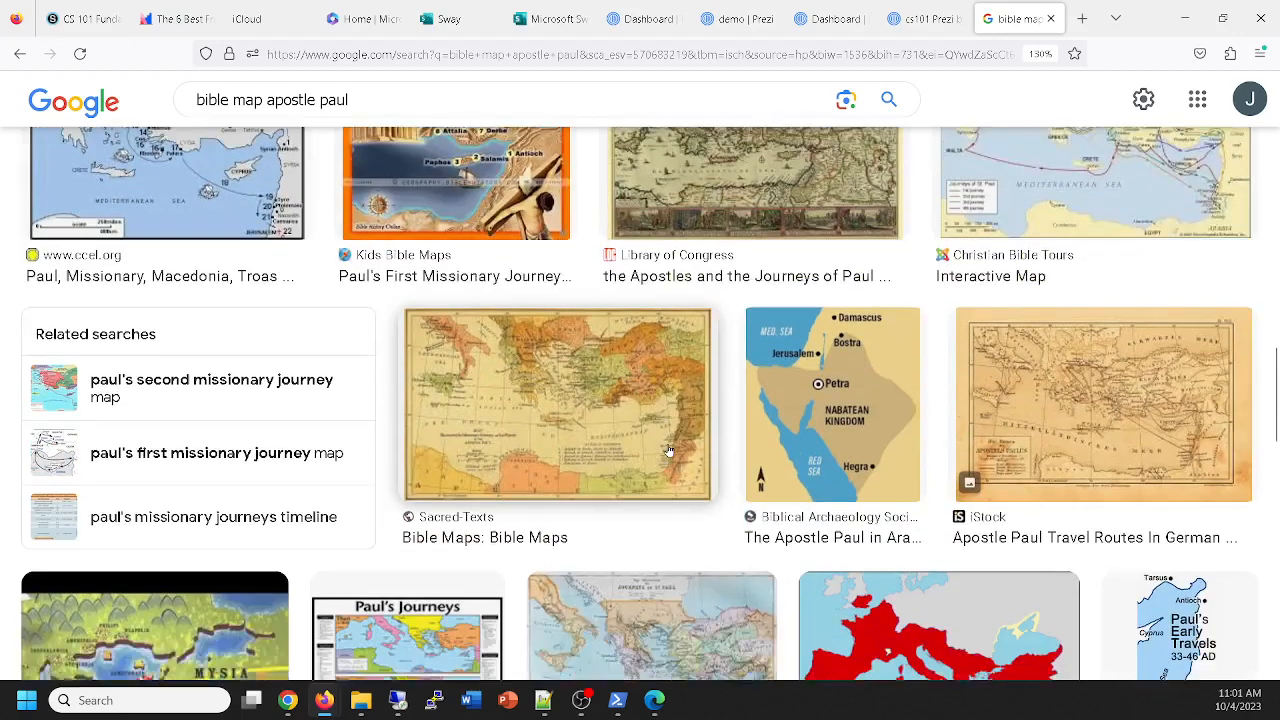
{"action": "scroll", "coordinate": [1045, 390], "scroll_direction": "down", "scroll_amount": 2}
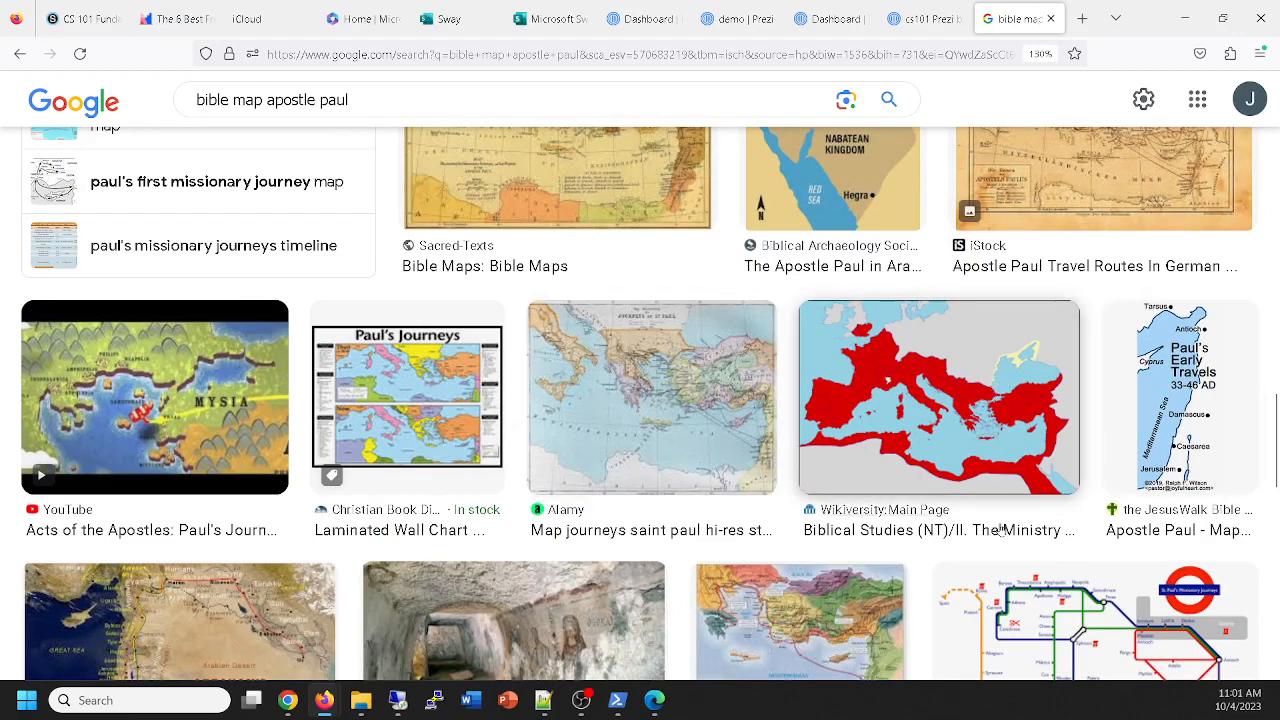
{"action": "scroll", "coordinate": [992, 445], "scroll_direction": "down", "scroll_amount": 2}
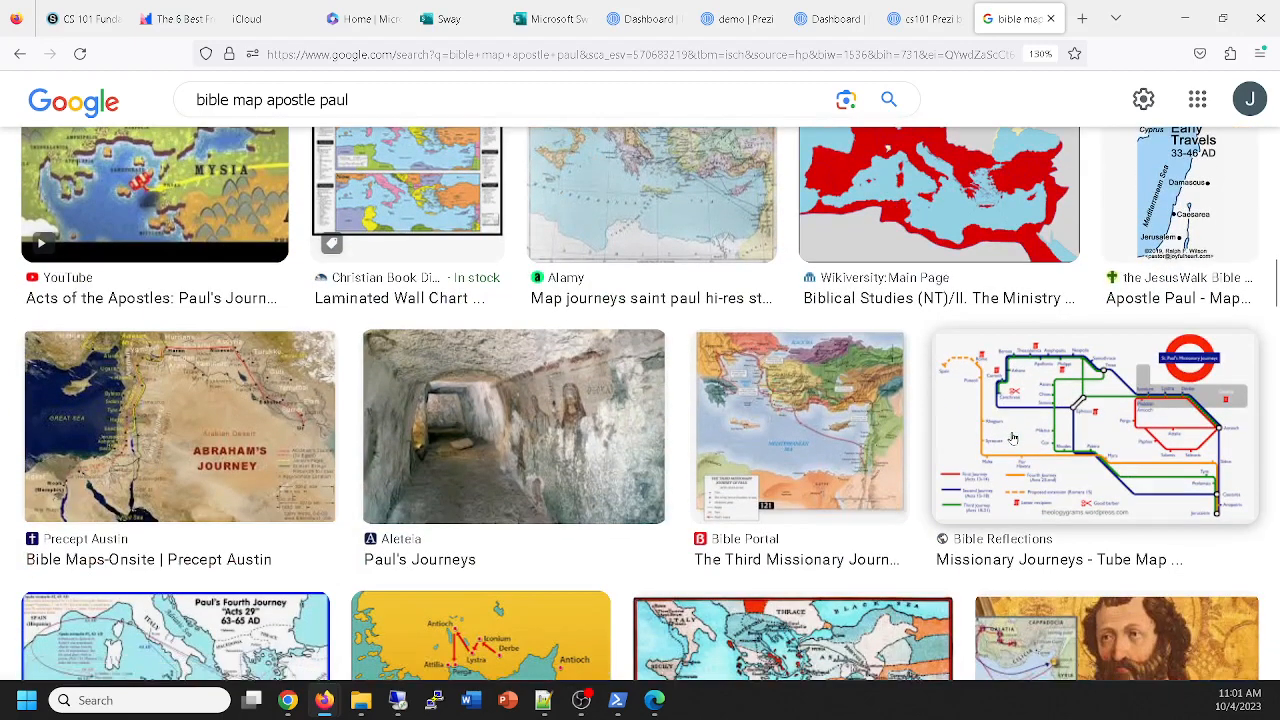
{"action": "left_click", "coordinate": [806, 430]}
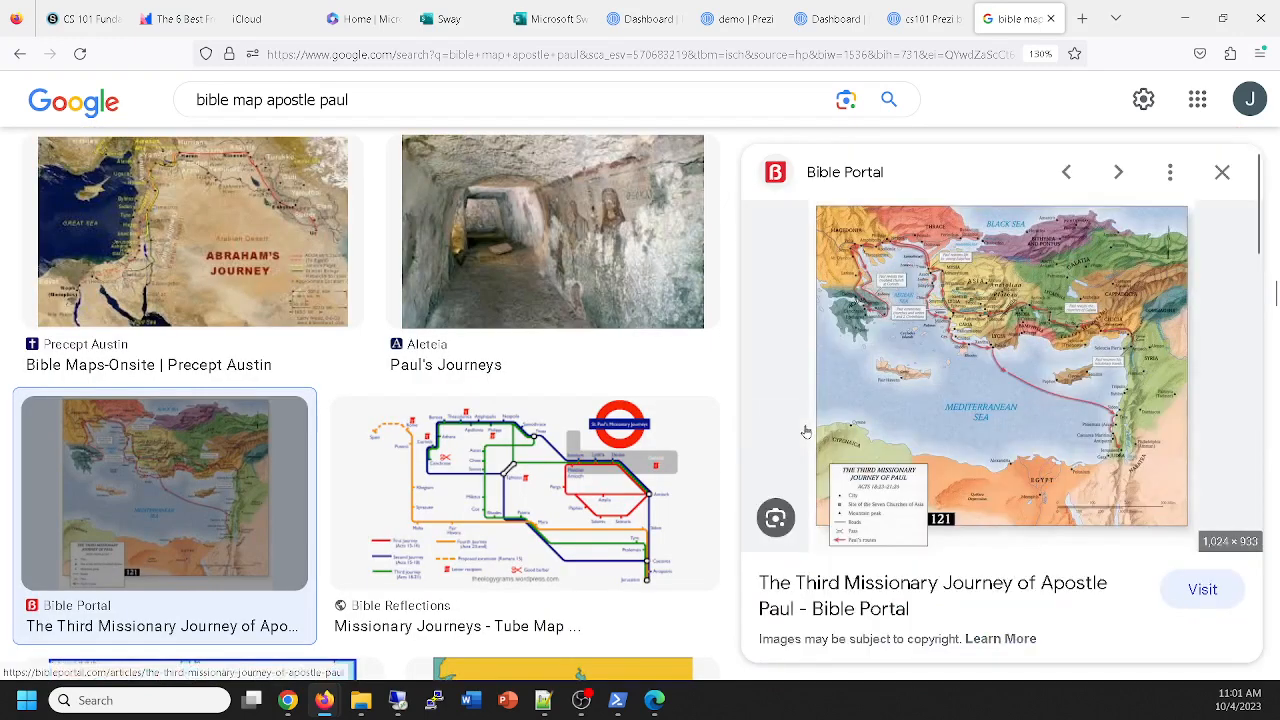
{"action": "right_click", "coordinate": [965, 364]}
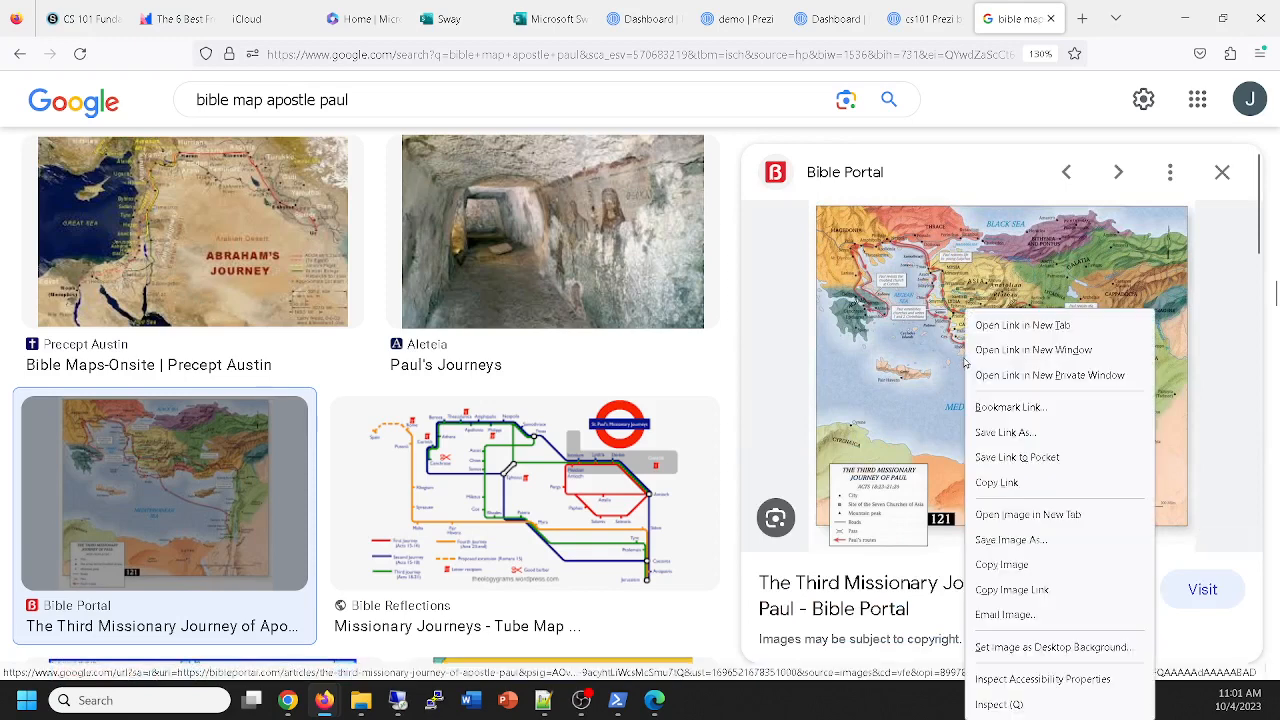
{"action": "left_click", "coordinate": [1012, 564]}
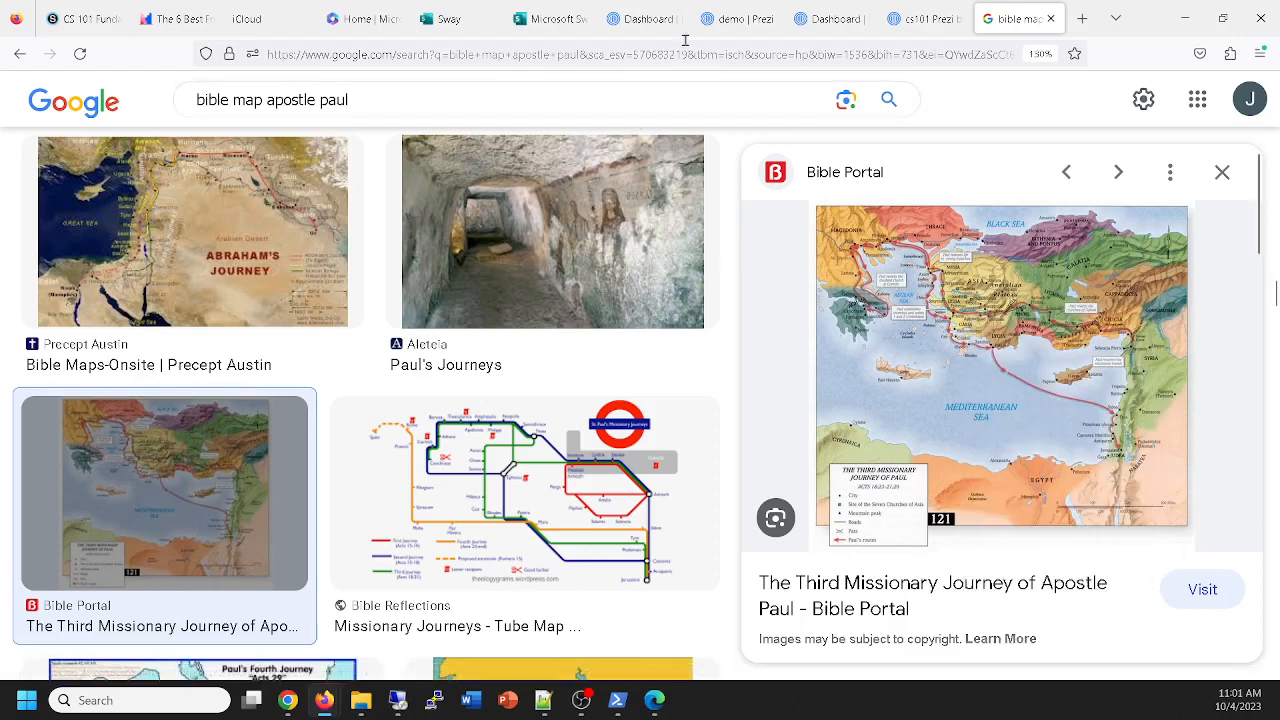
Return to the Prezi editor and paste the copied map onto the Journeys of Paul overview.
{"action": "left_click", "coordinate": [926, 24]}
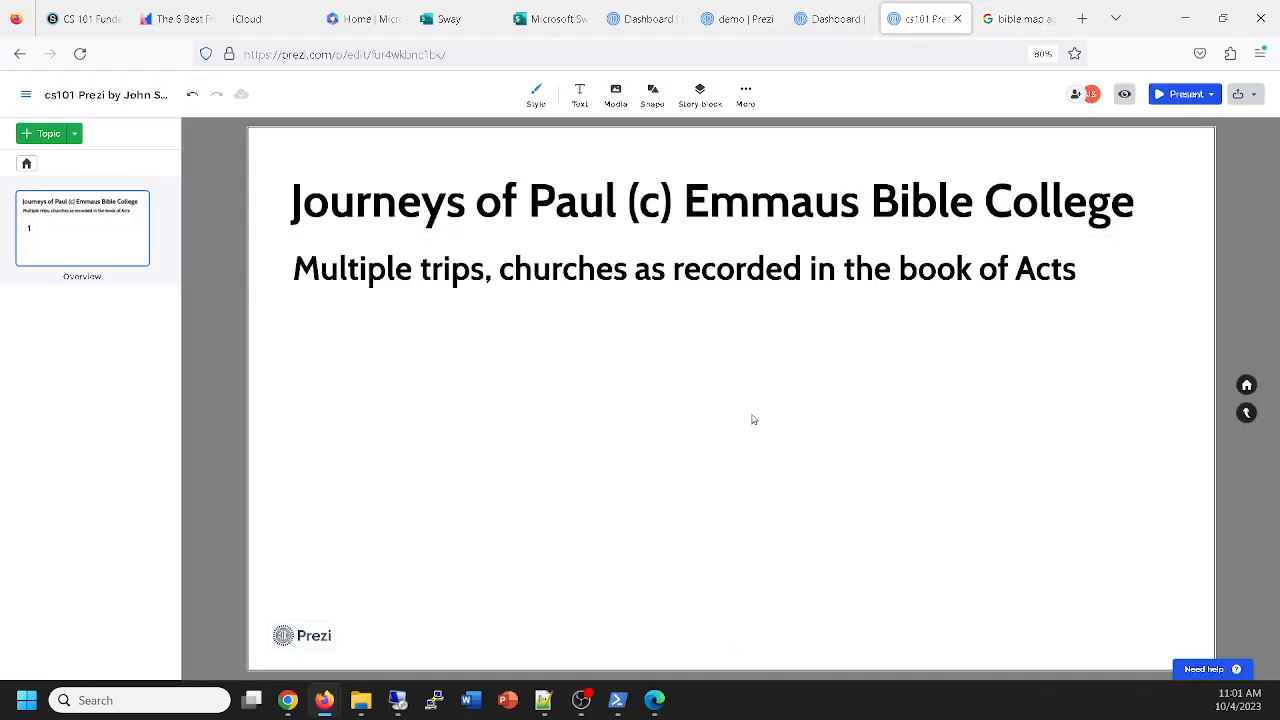
{"action": "right_click", "coordinate": [673, 358]}
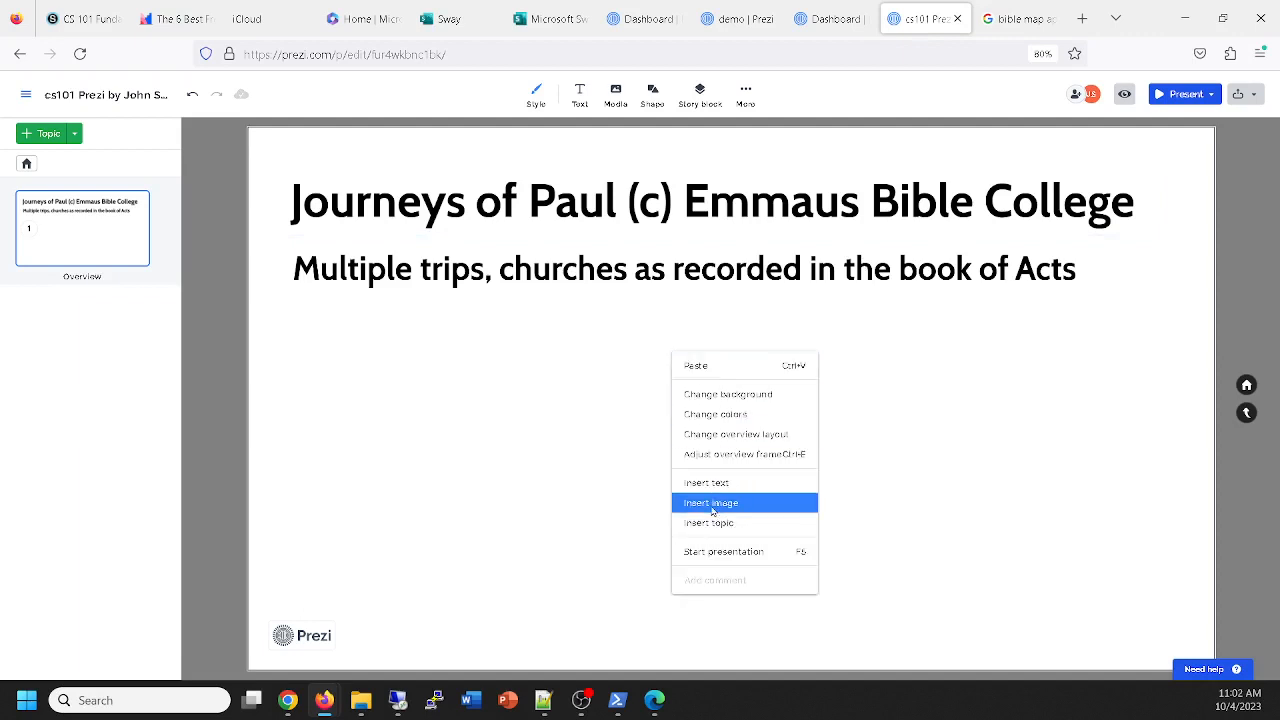
{"action": "left_click", "coordinate": [797, 368]}
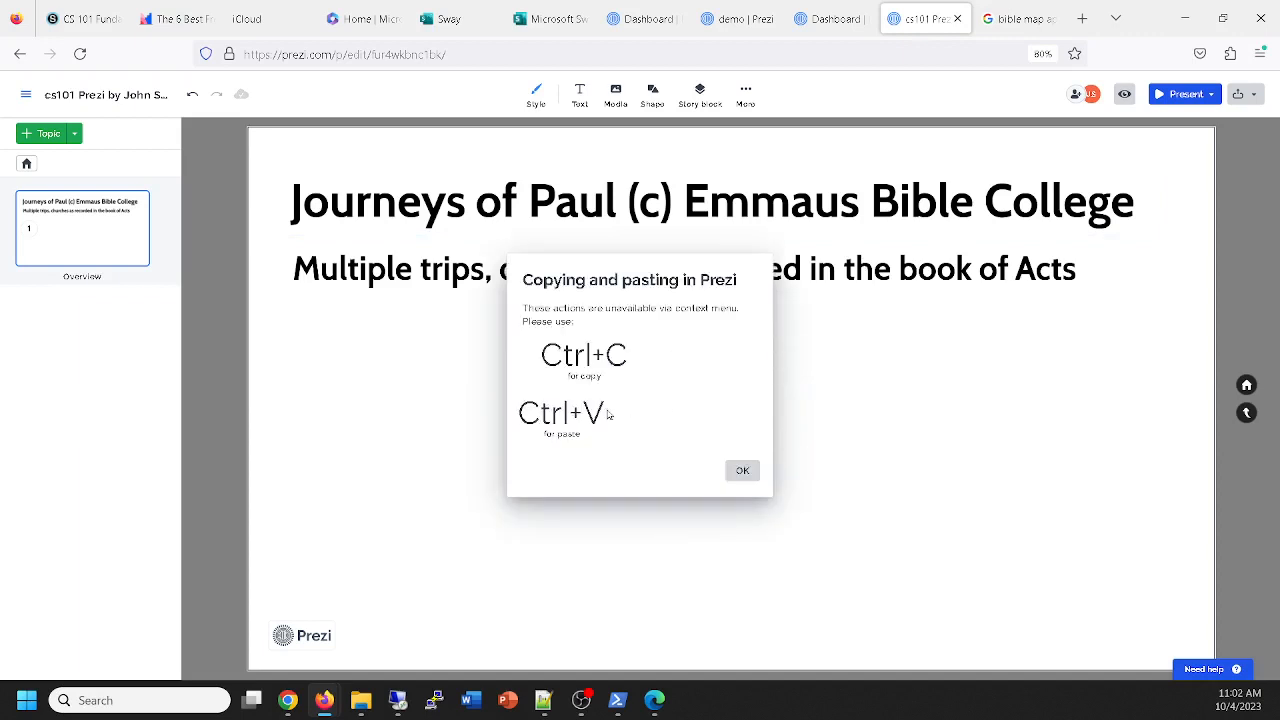
{"action": "left_click", "coordinate": [740, 471]}
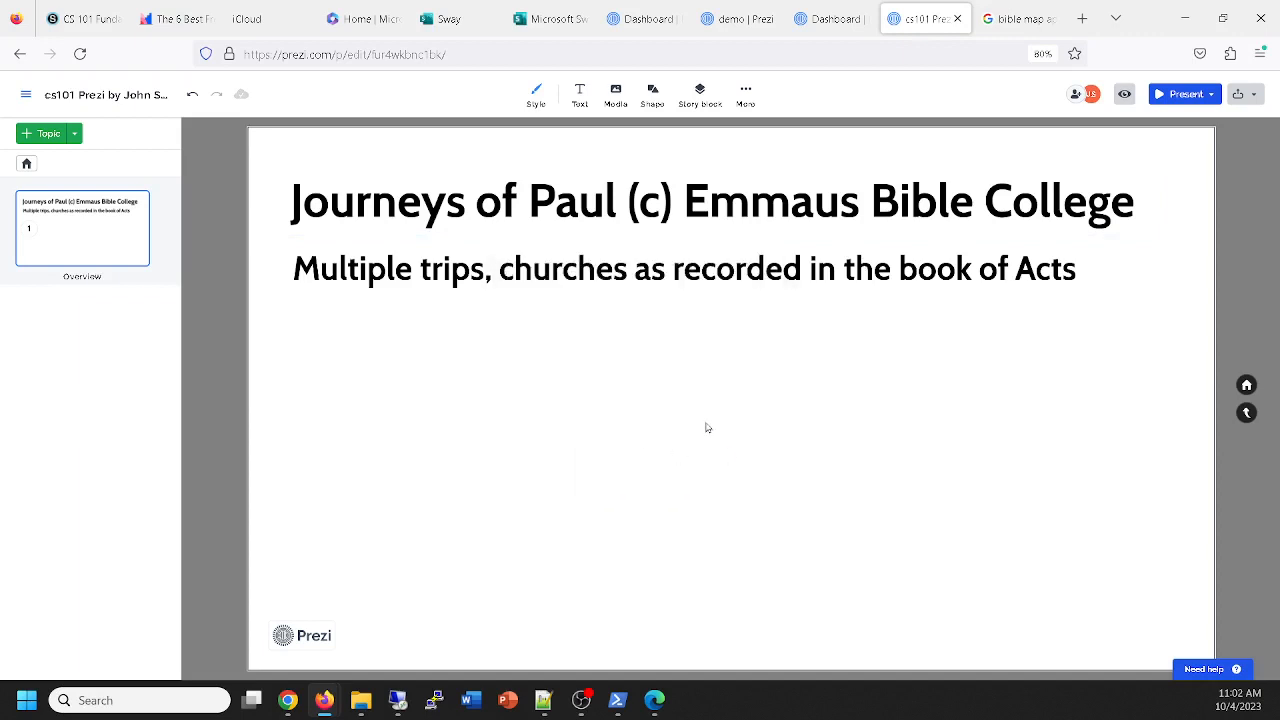
{"action": "key", "text": "ctrl+v"}
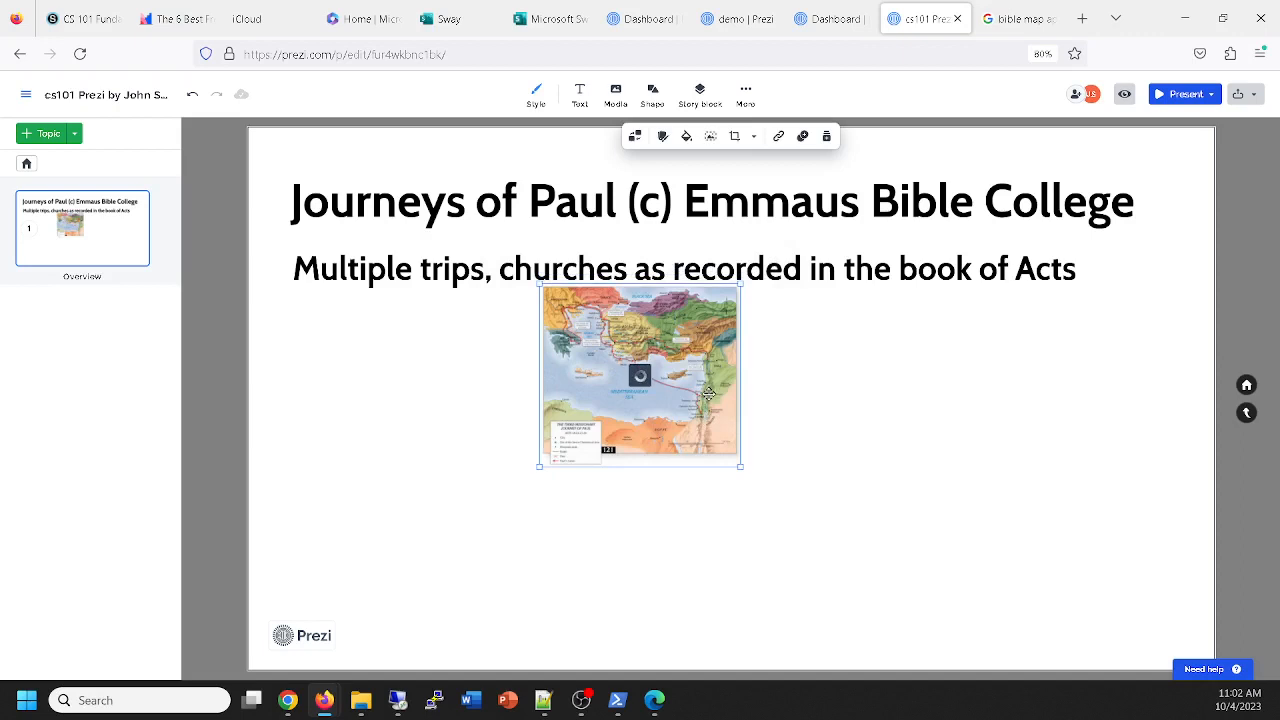
Move the map to the overview's upper-left corner and enlarge it to cover most of the frame, including the heading text.
{"action": "left_click_drag", "start_coordinate": [686, 397], "coordinate": [394, 235]}
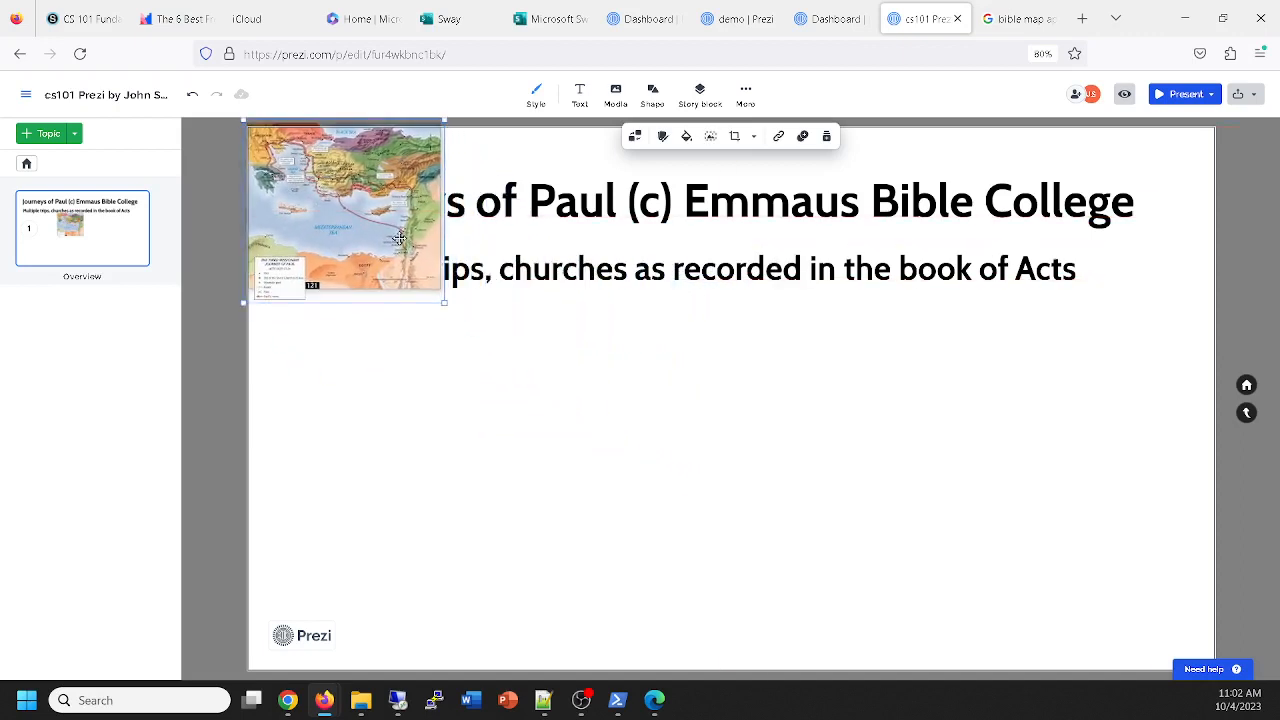
{"action": "left_click_drag", "start_coordinate": [437, 302], "coordinate": [1211, 631]}
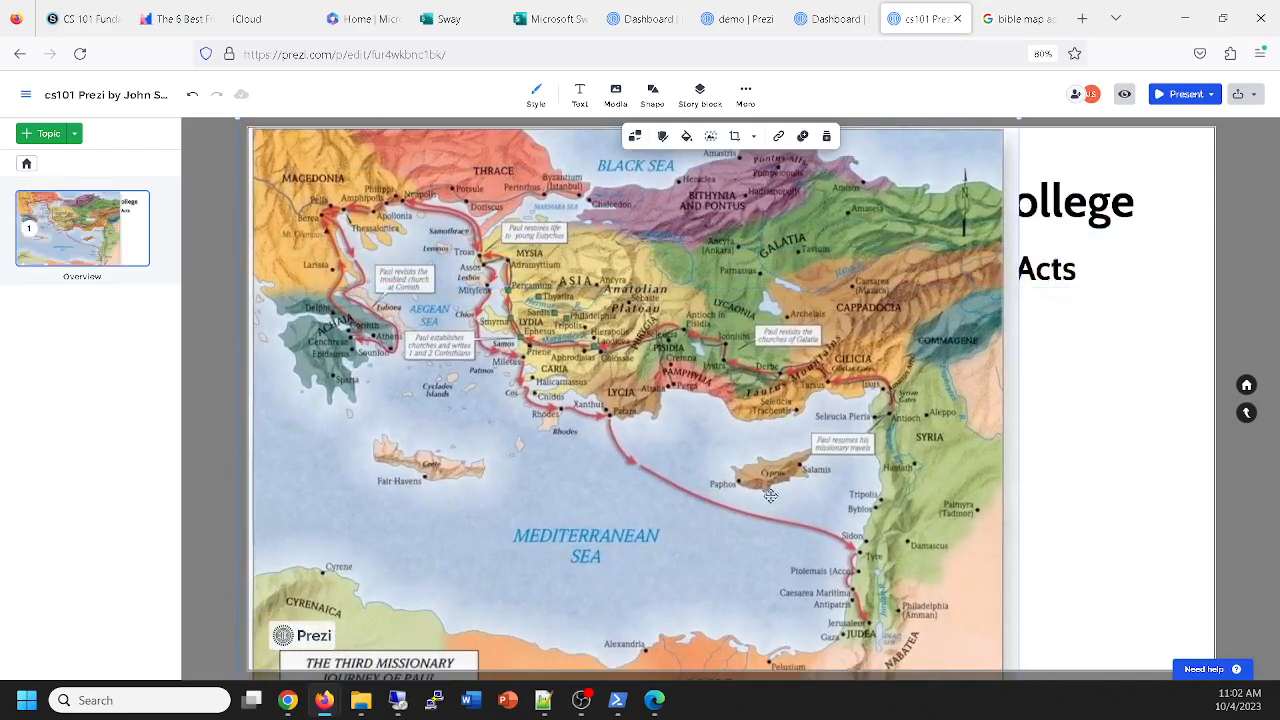
{"action": "scroll", "coordinate": [758, 471], "scroll_direction": "down", "scroll_amount": 1}
{"action": "scroll", "coordinate": [758, 471], "scroll_direction": "up", "scroll_amount": 1}
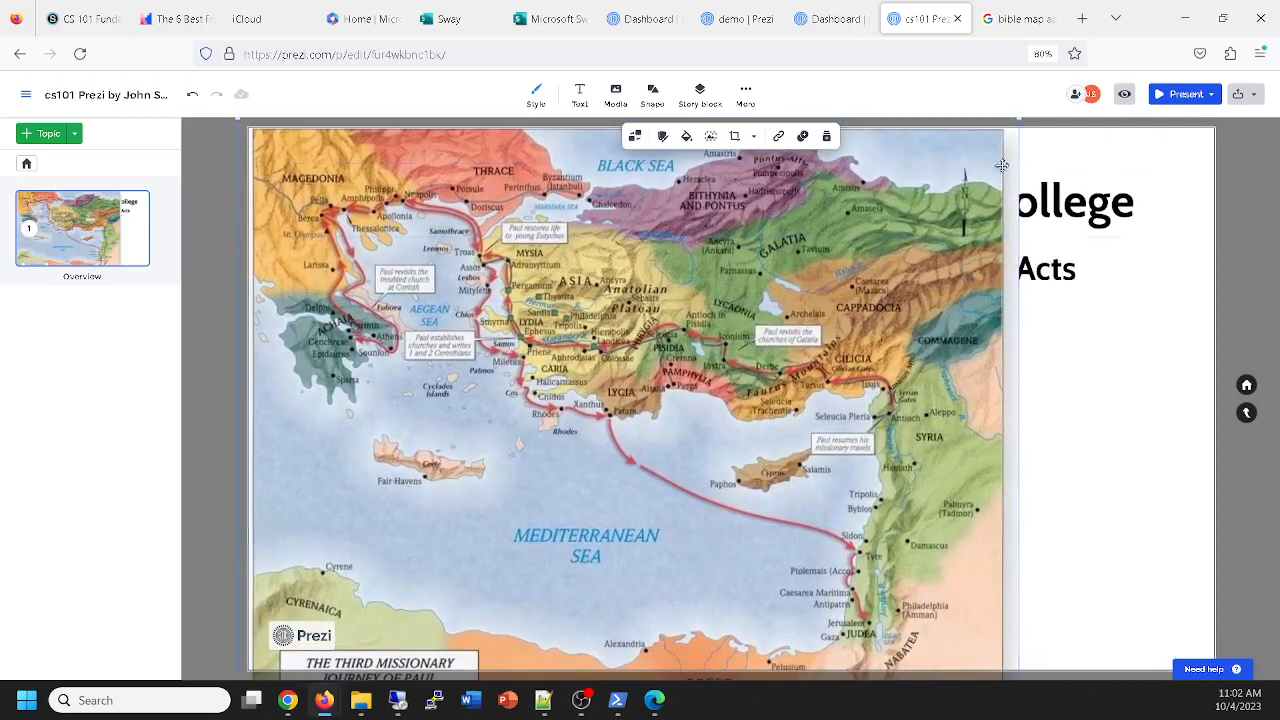
{"action": "scroll", "coordinate": [997, 335], "scroll_direction": "down", "scroll_amount": 1}
{"action": "scroll", "coordinate": [997, 335], "scroll_direction": "up", "scroll_amount": 1}
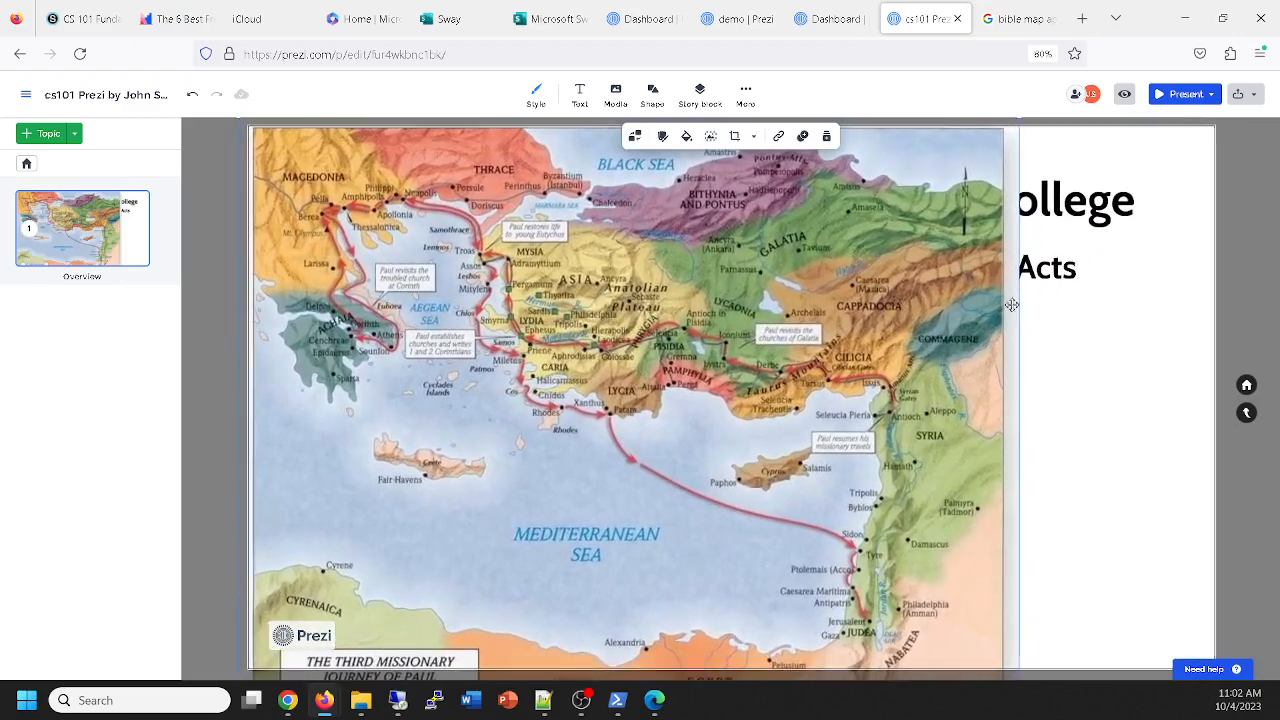
{"action": "scroll", "coordinate": [1005, 264], "scroll_direction": "down", "scroll_amount": 1}
{"action": "scroll", "coordinate": [1005, 264], "scroll_direction": "up", "scroll_amount": 1}
Enlarge the map further to span the overview's full width and reposition it so the Mediterranean Sea lies within the frame.
{"action": "left_click_drag", "start_coordinate": [239, 117], "coordinate": [164, 82]}
{"action": "scroll", "coordinate": [896, 407], "scroll_direction": "down", "scroll_amount": 1}
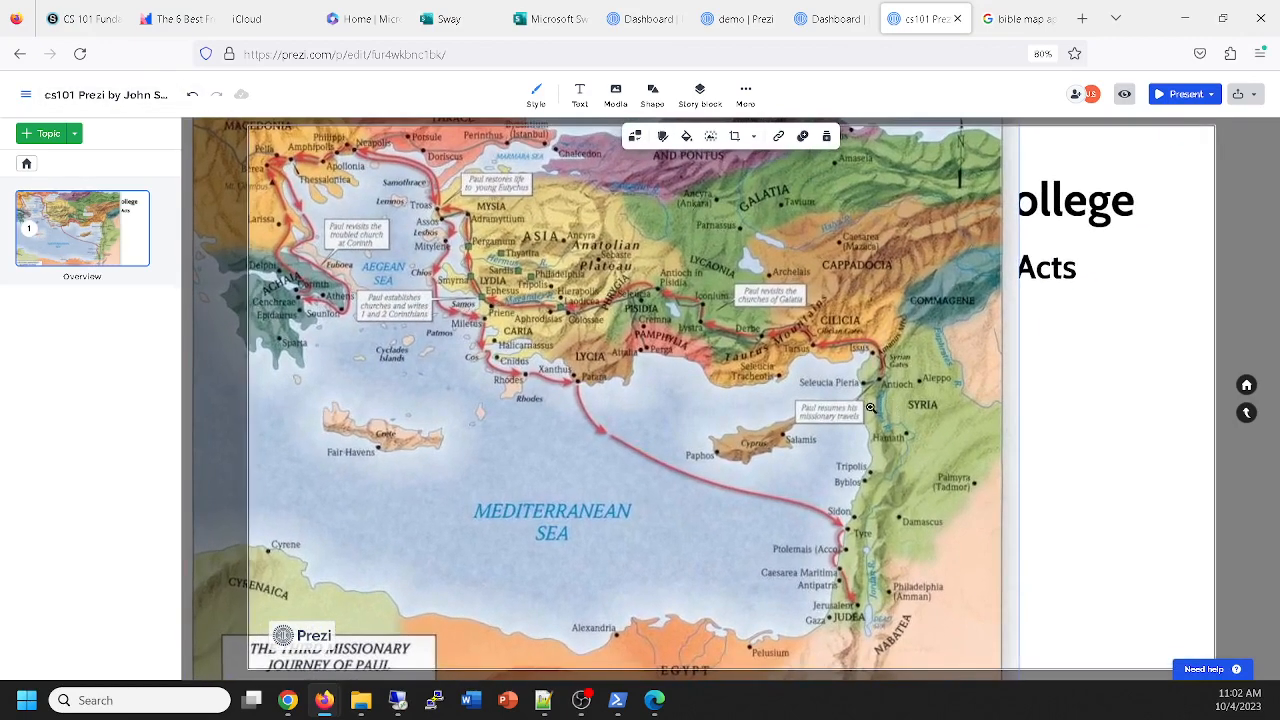
{"action": "left_click_drag", "start_coordinate": [726, 423], "coordinate": [720, 49]}
{"action": "left_click_drag", "start_coordinate": [1016, 473], "coordinate": [1267, 701]}
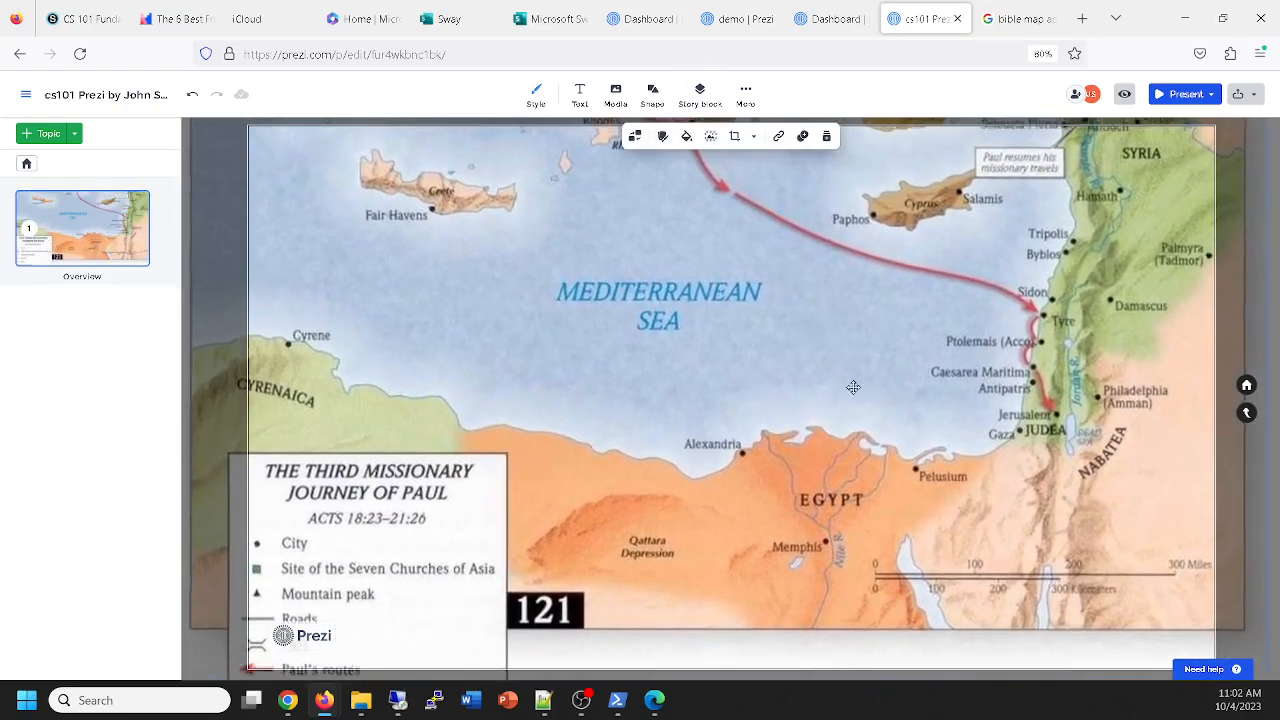
{"action": "left_click_drag", "start_coordinate": [840, 372], "coordinate": [869, 585]}
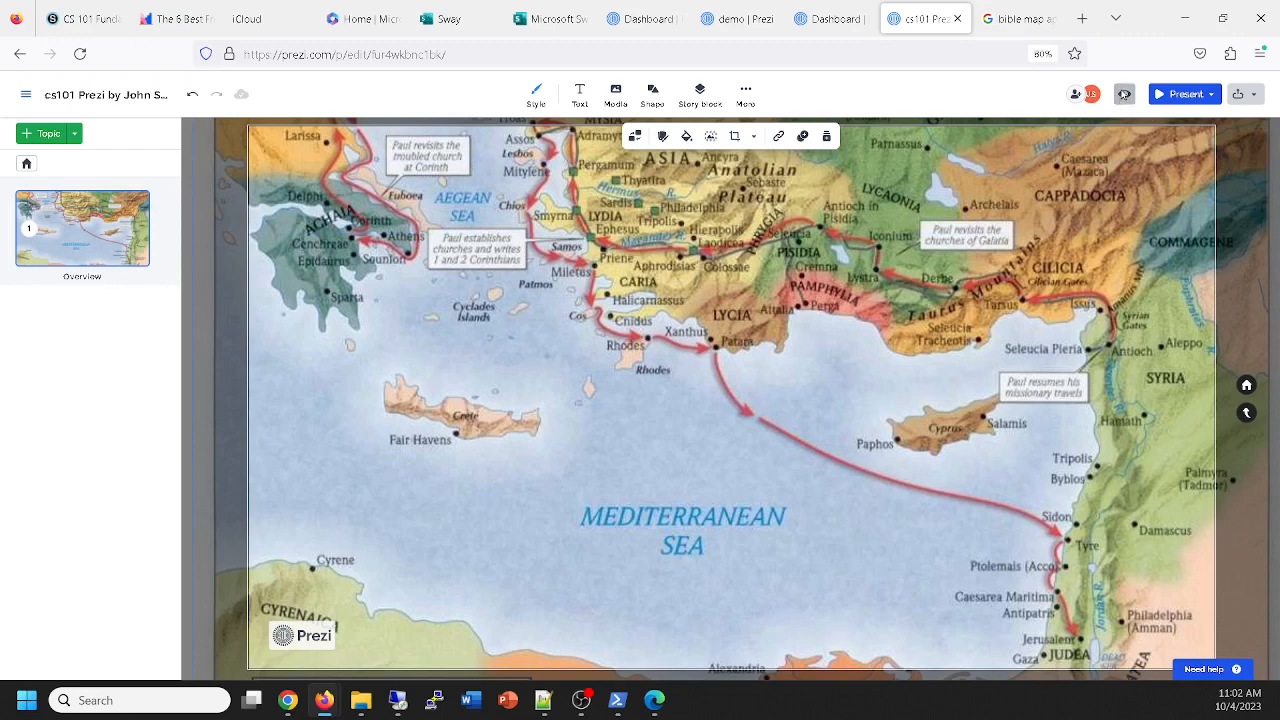
Preview the overview, zoom out to show the whole map, and return to editing.
{"action": "left_click", "coordinate": [1124, 94]}
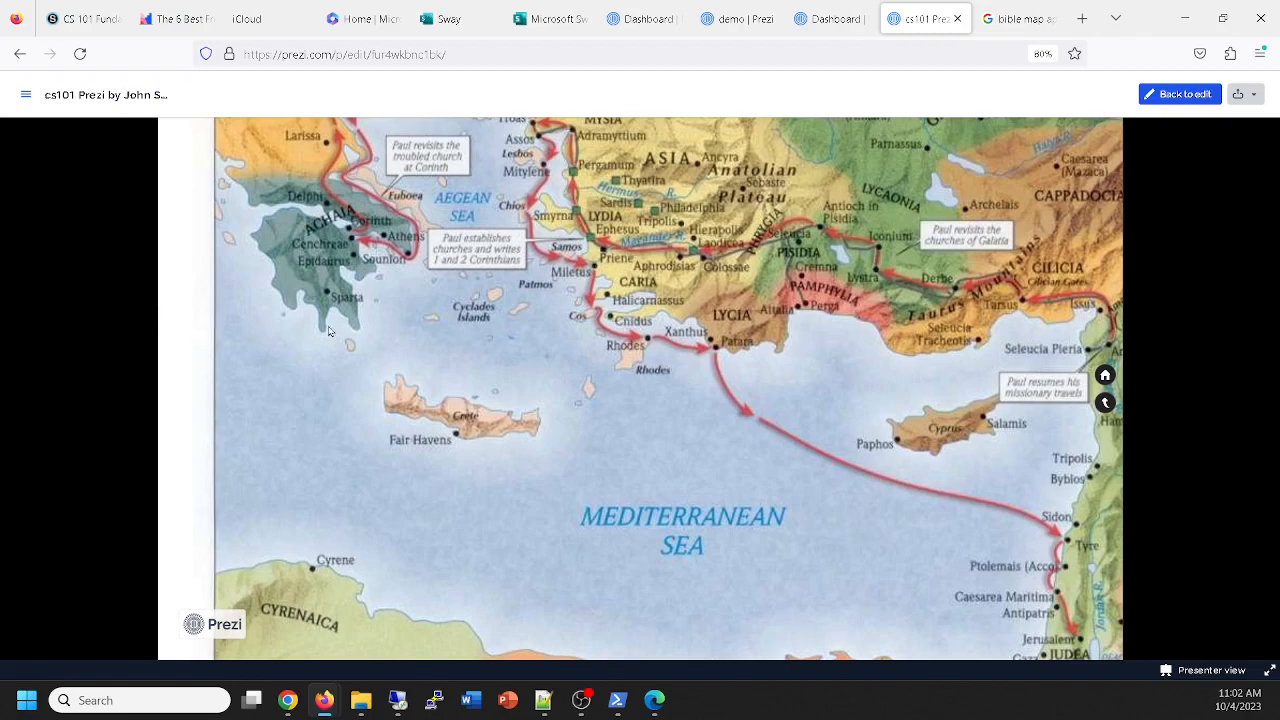
{"action": "left_click", "coordinate": [500, 388]}
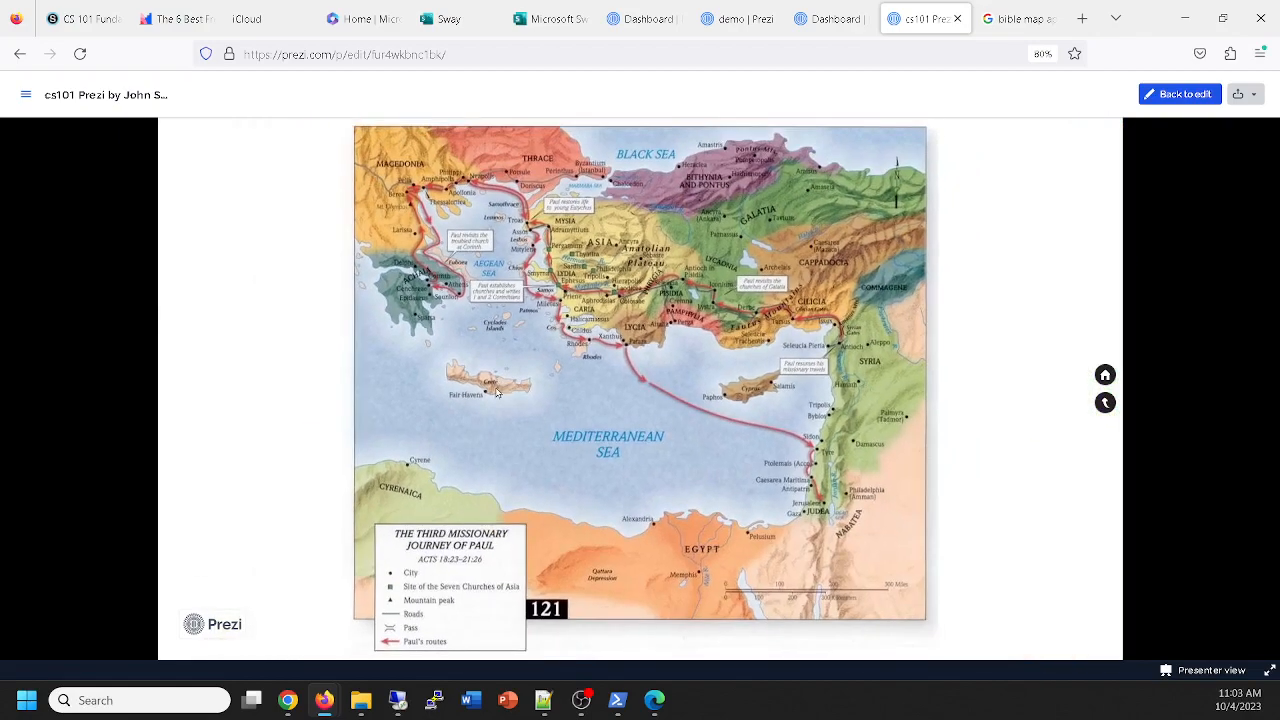
{"action": "left_click", "coordinate": [1180, 94]}
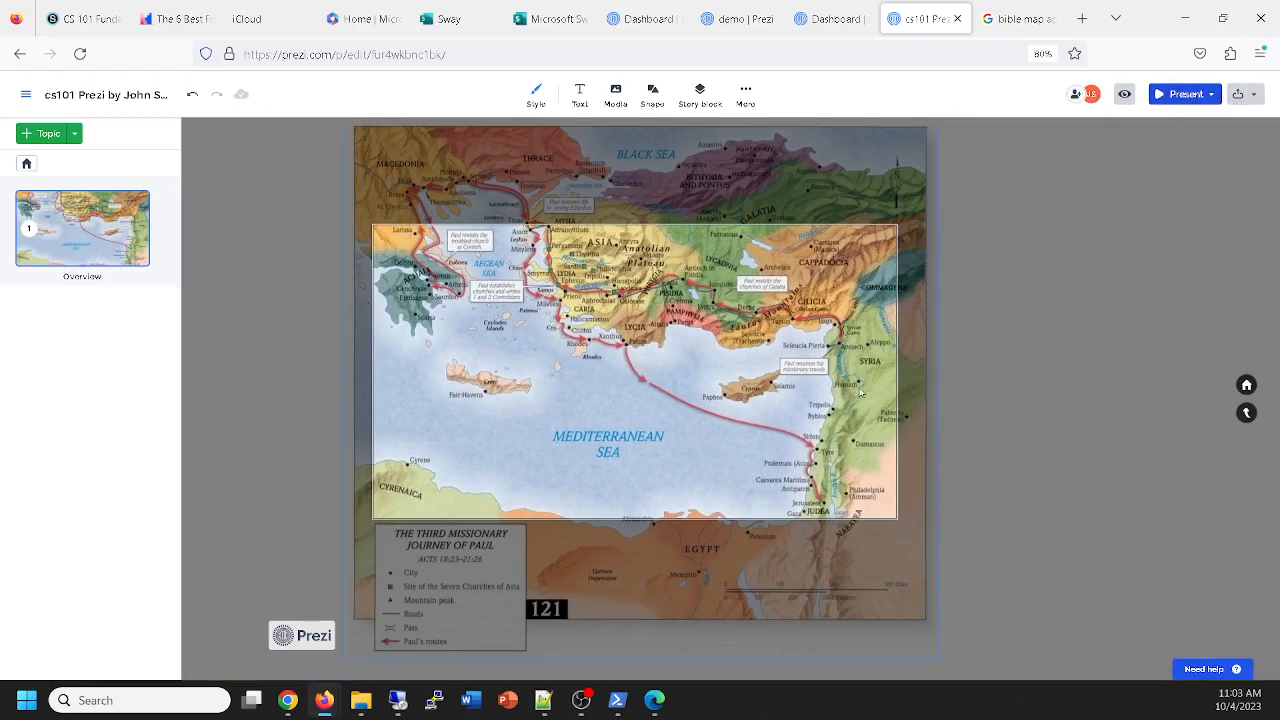
Shift the map slightly within the overview frame, preview it while zooming in and out around Sidon, and return to editing.
{"action": "left_click", "coordinate": [704, 388]}
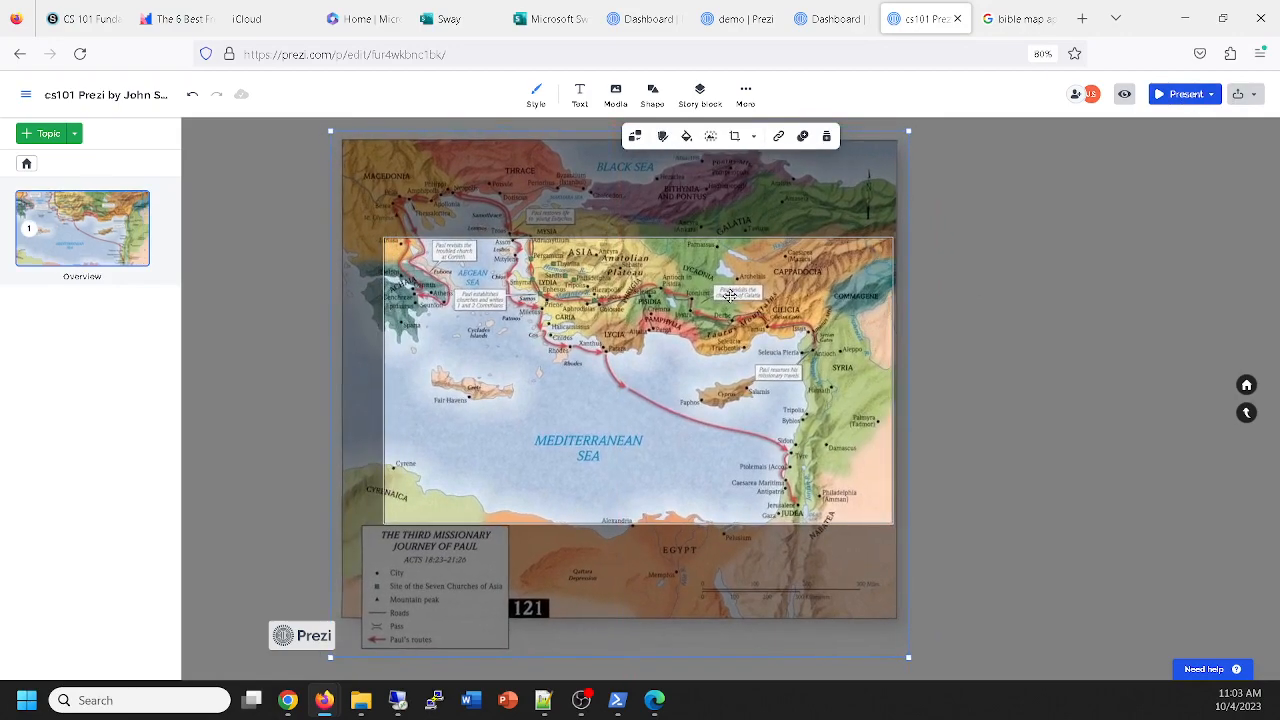
{"action": "left_click", "coordinate": [1127, 93]}
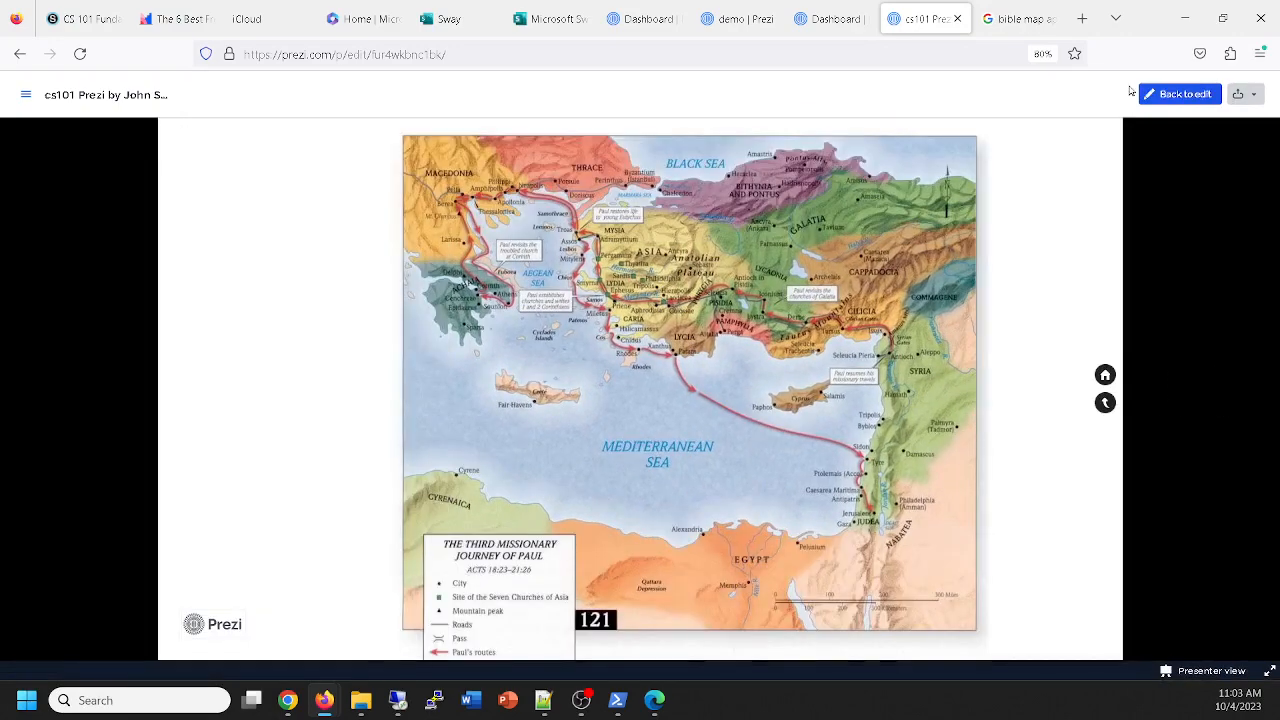
{"action": "scroll", "coordinate": [871, 437], "scroll_direction": "up", "scroll_amount": 5}
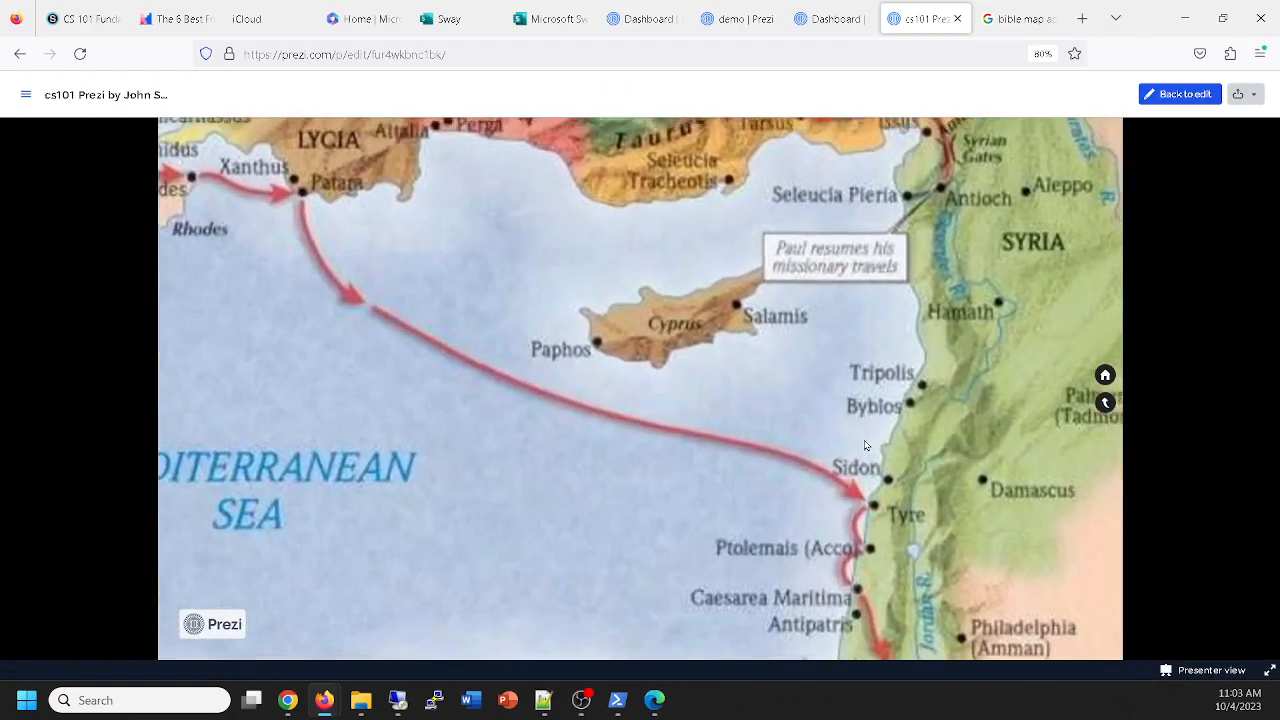
{"action": "scroll", "coordinate": [891, 493], "scroll_direction": "down", "scroll_amount": 6}
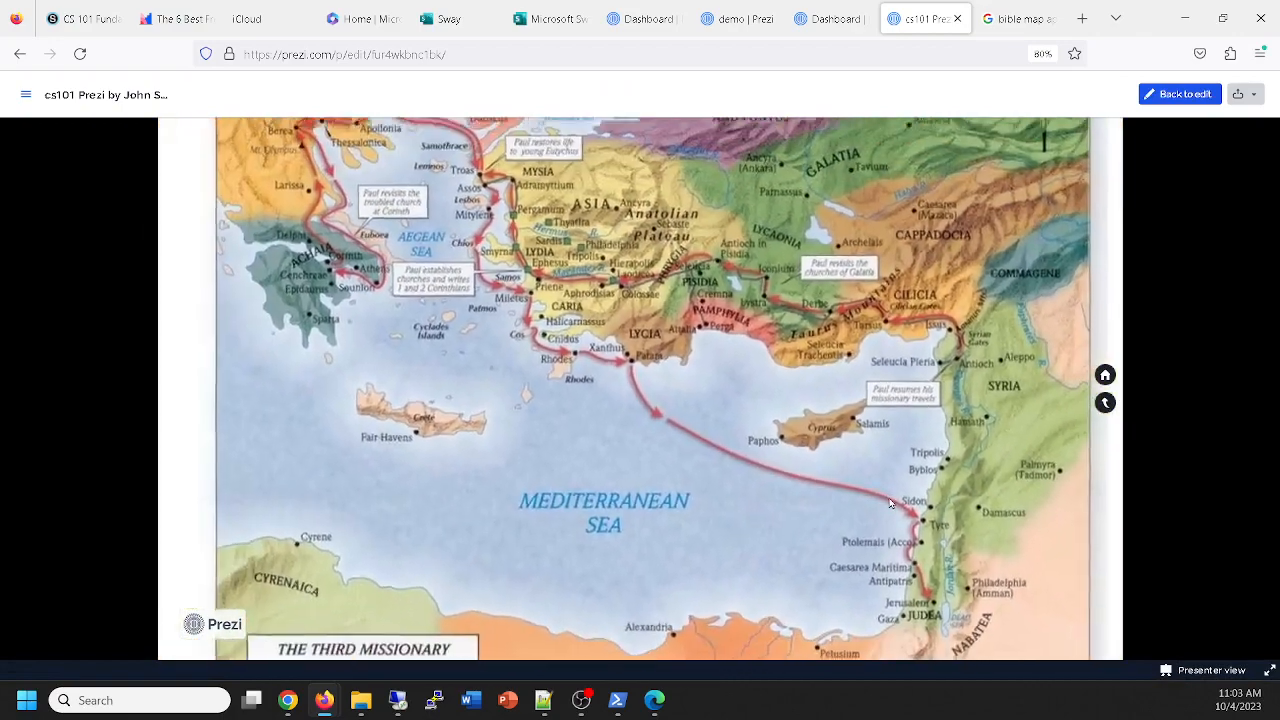
{"action": "scroll", "coordinate": [888, 497], "scroll_direction": "up", "scroll_amount": 3}
{"action": "scroll", "coordinate": [887, 505], "scroll_direction": "down", "scroll_amount": 3}
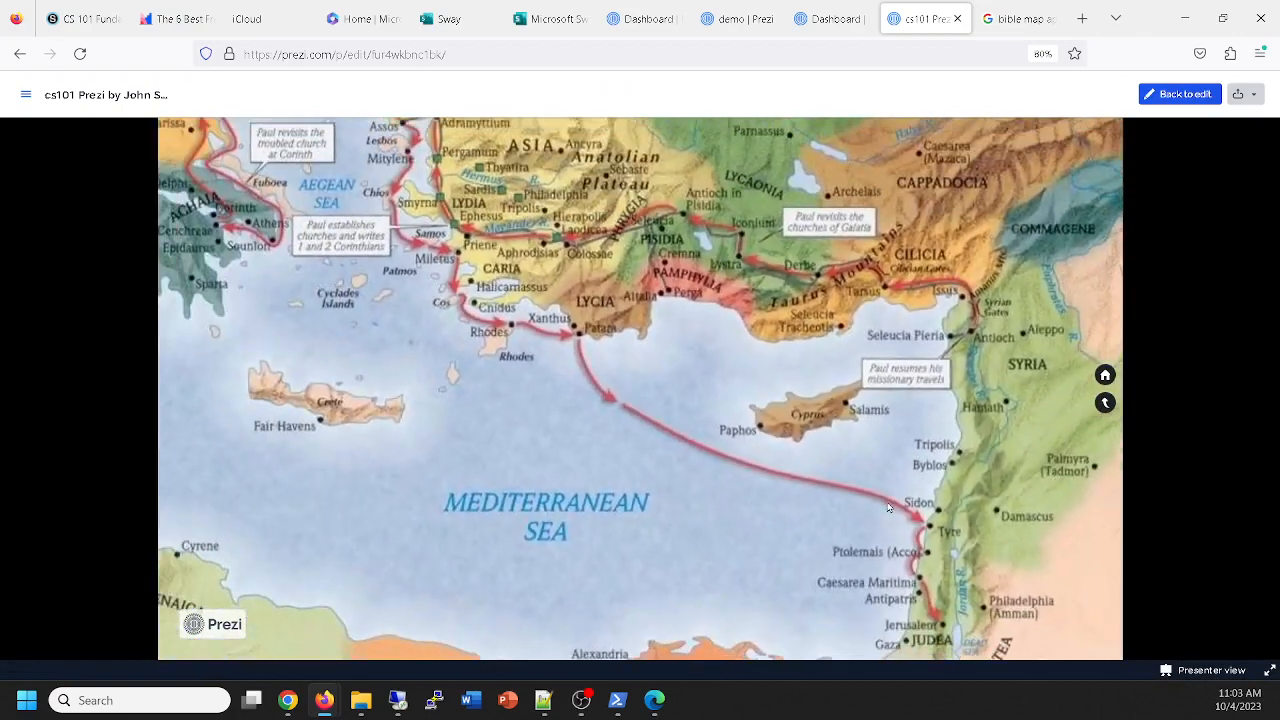
{"action": "left_click", "coordinate": [1180, 94]}
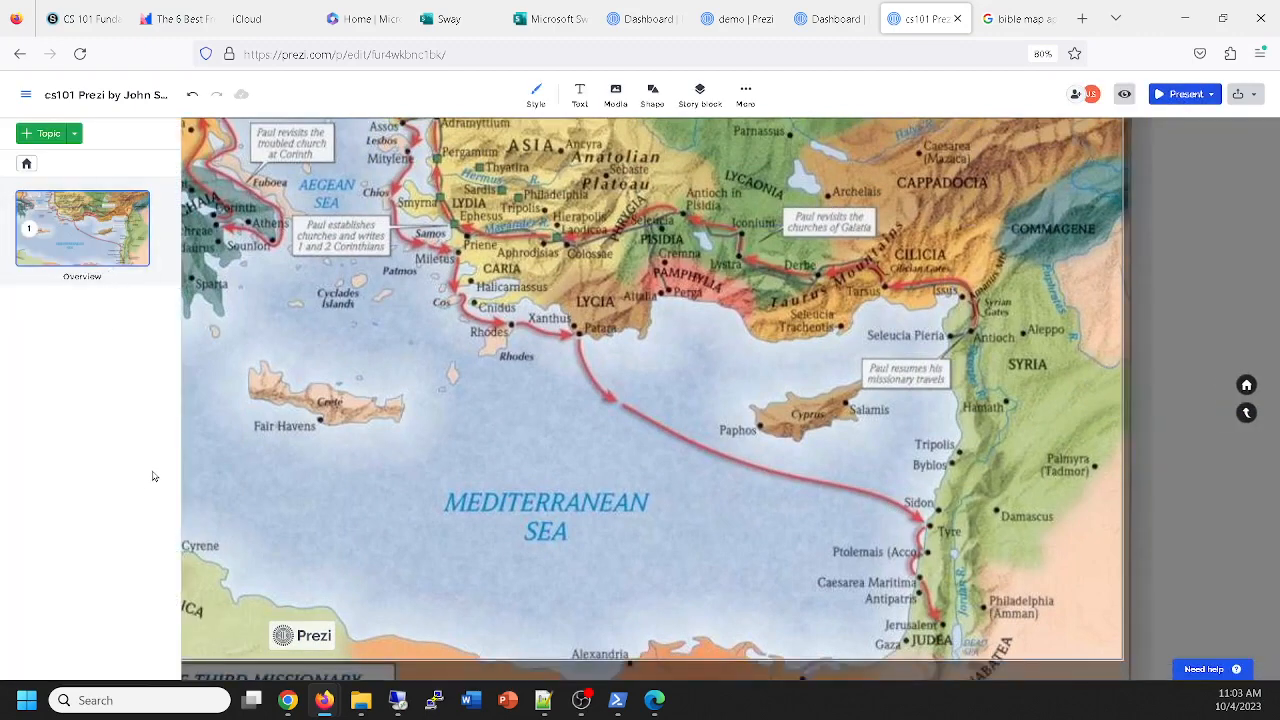
Add a Zoom area animation to the overview, then move and shrink its frame to enclose Antioch and Seleucia Pieria.
{"action": "left_click", "coordinate": [79, 231]}
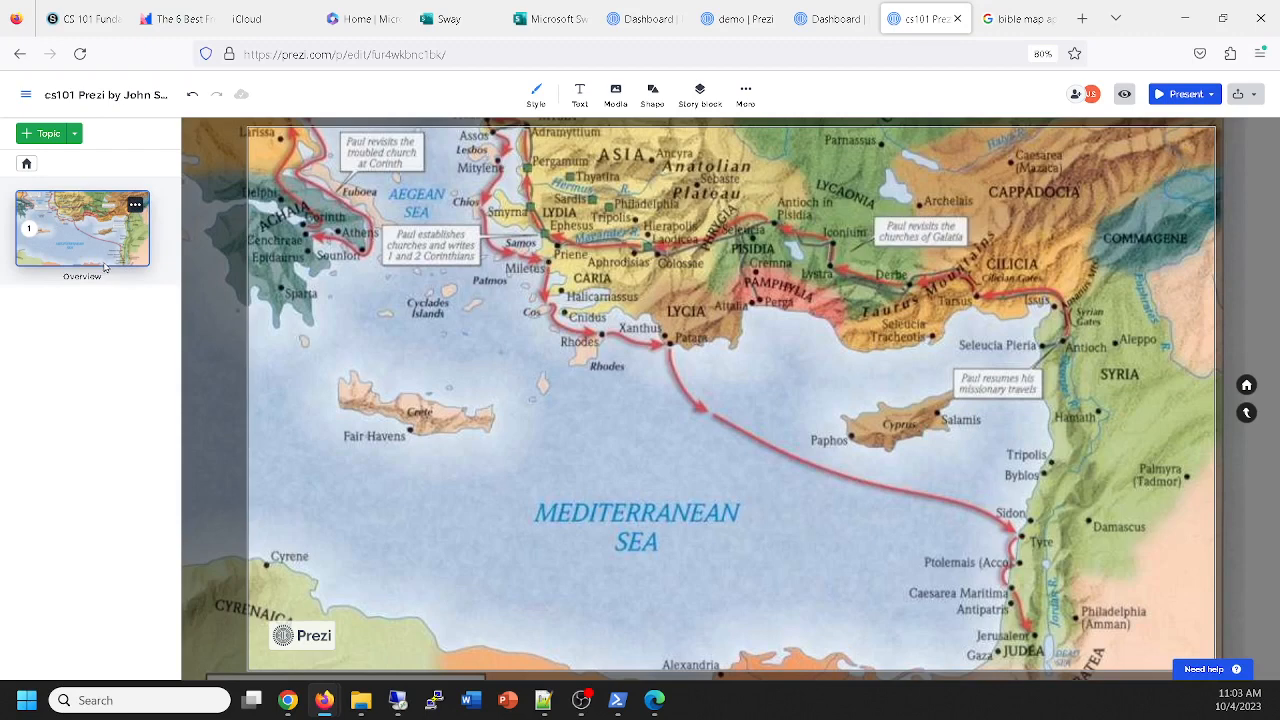
{"action": "left_click", "coordinate": [75, 135]}
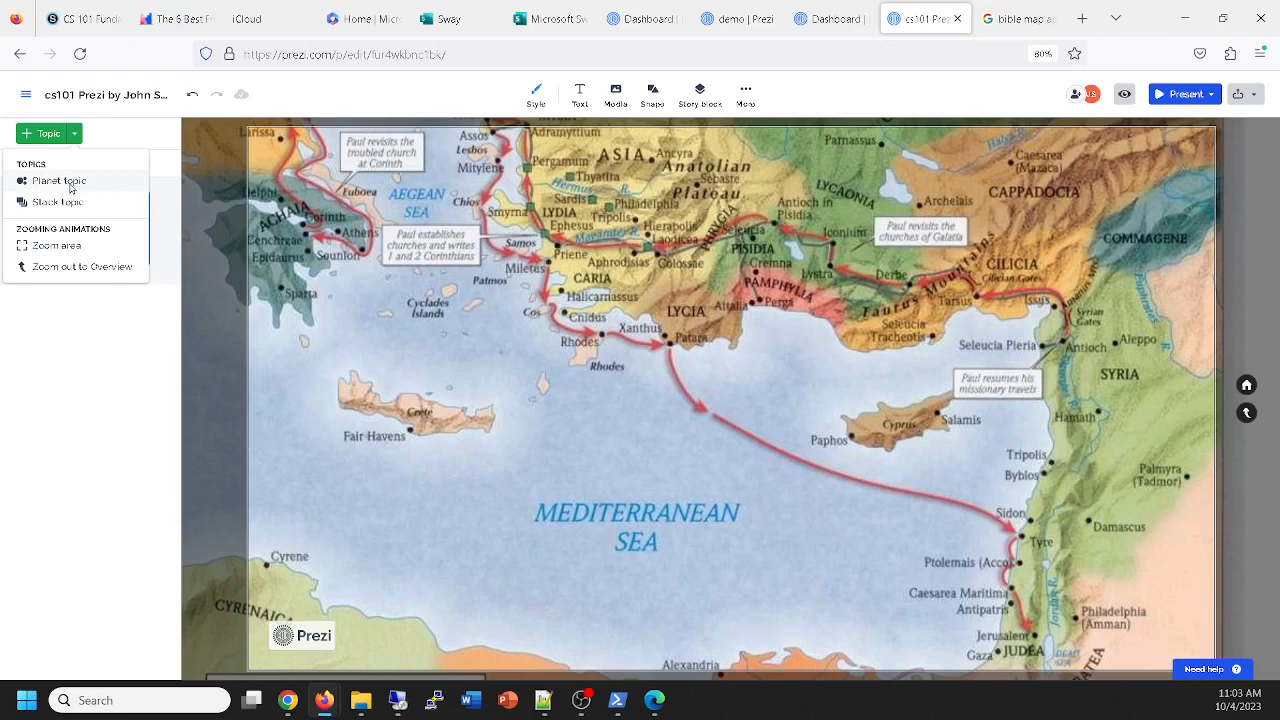
{"action": "left_click", "coordinate": [52, 247]}
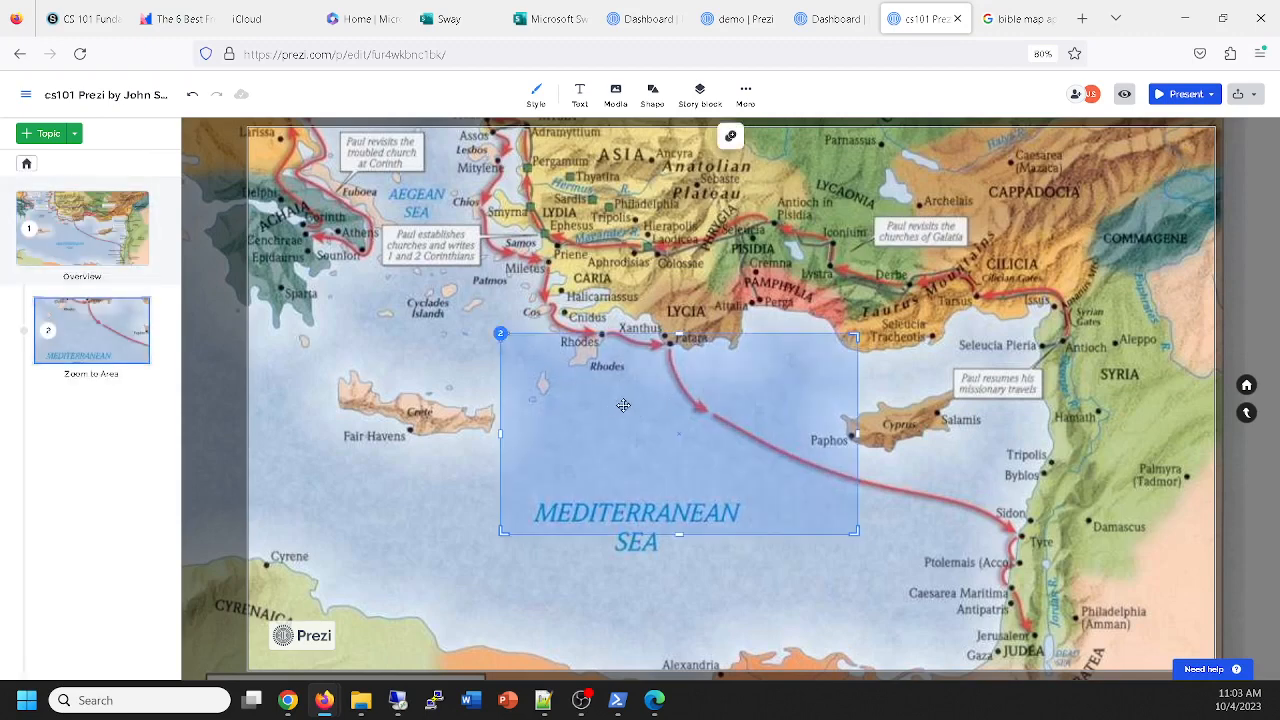
{"action": "left_click_drag", "start_coordinate": [623, 400], "coordinate": [891, 353]}
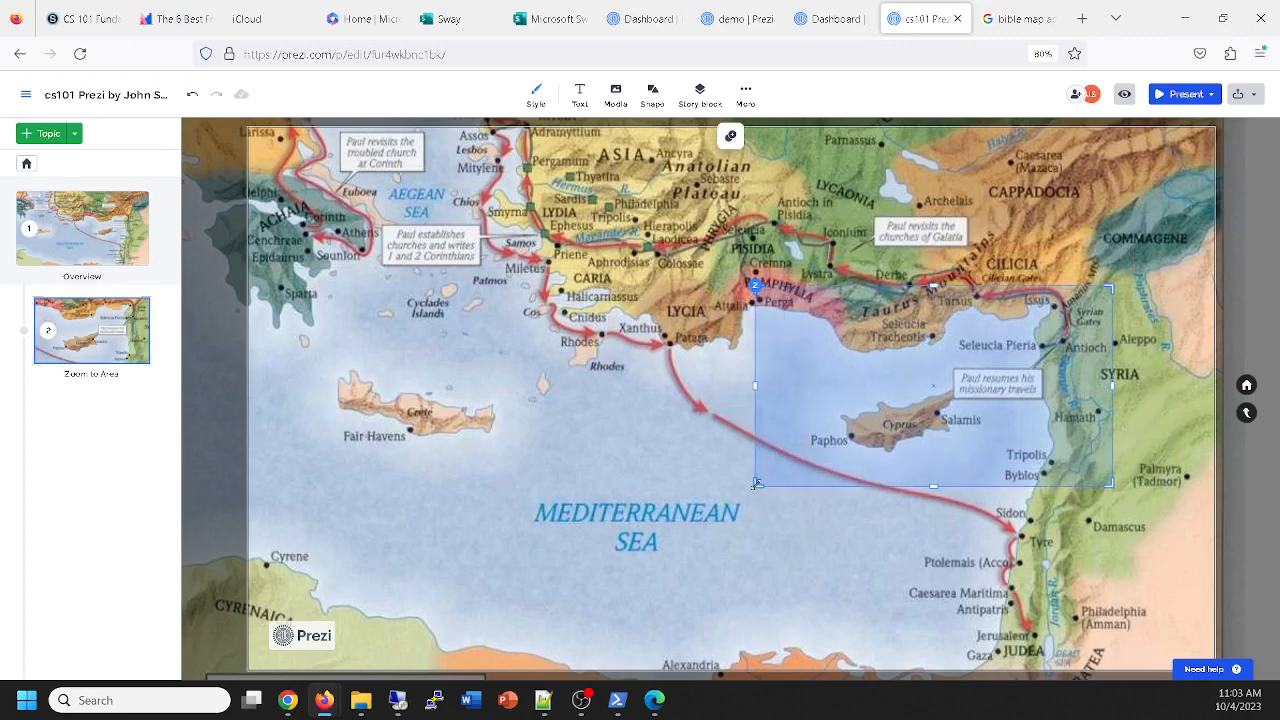
{"action": "mouse_move", "coordinate": [756, 483]}
{"action": "left_mouse_down"}
{"action": "mouse_move", "coordinate": [935, 405]}
{"action": "mouse_move", "coordinate": [1014, 350]}
{"action": "mouse_move", "coordinate": [975, 363]}
{"action": "mouse_move", "coordinate": [1010, 332]}
{"action": "mouse_move", "coordinate": [1020, 348]}
{"action": "mouse_move", "coordinate": [1006, 352]}
{"action": "mouse_move", "coordinate": [1010, 342]}
{"action": "left_mouse_up"}
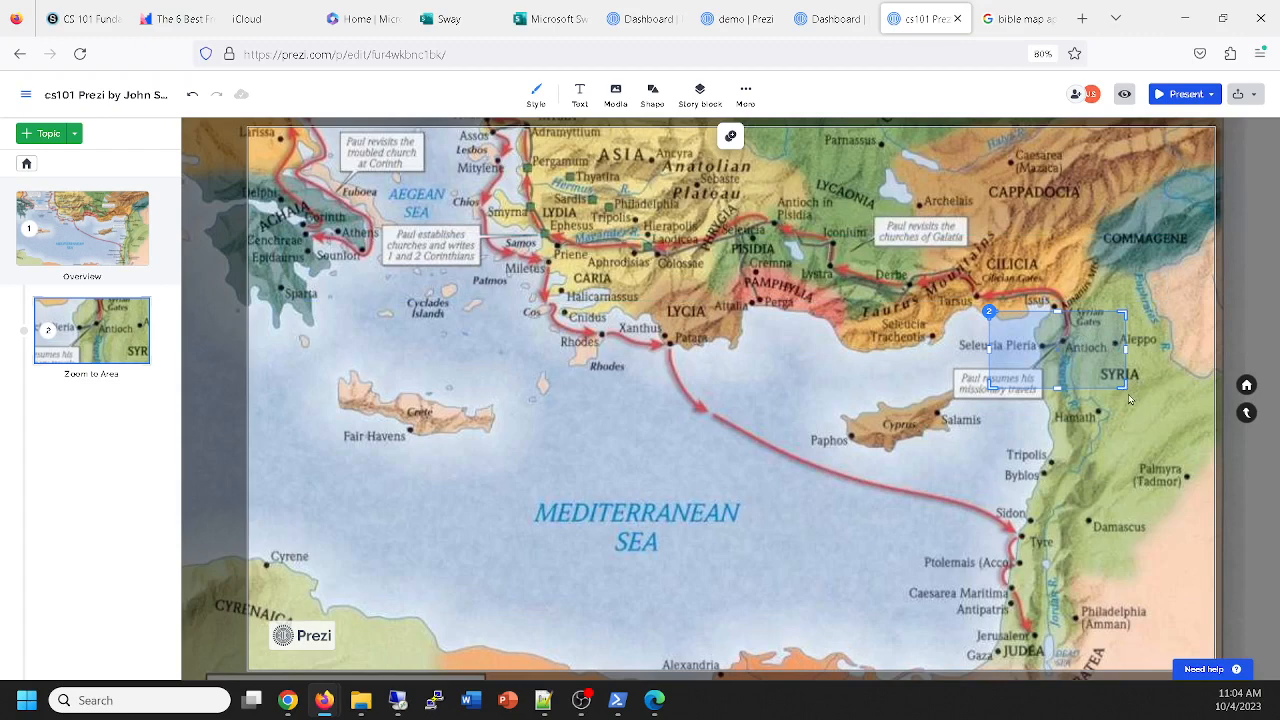
Enlarge the zoom area frame around Antioch to take in Syria, fine-tune its corner, and open the zoomed area for editing.
{"action": "left_click_drag", "start_coordinate": [1128, 393], "coordinate": [1144, 398]}
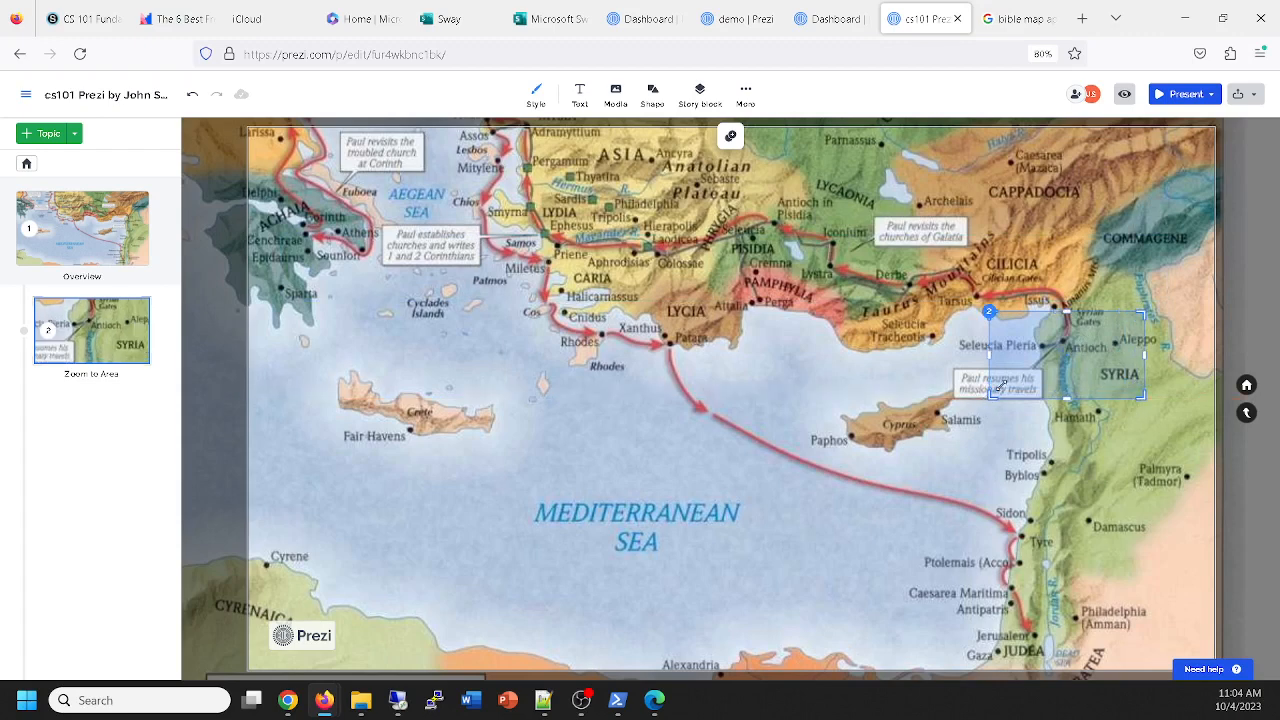
{"action": "mouse_move", "coordinate": [989, 312]}
{"action": "left_mouse_down"}
{"action": "mouse_move", "coordinate": [998, 318]}
{"action": "mouse_move", "coordinate": [978, 305]}
{"action": "mouse_move", "coordinate": [993, 313]}
{"action": "left_mouse_up"}
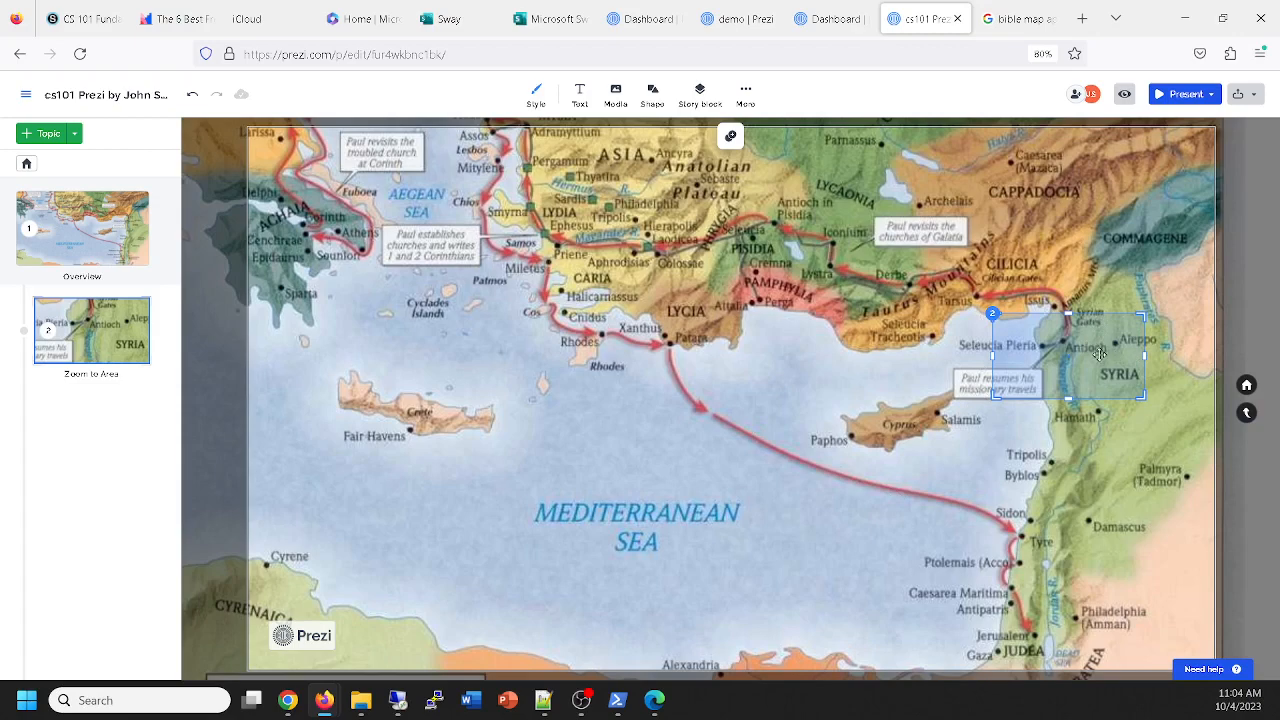
{"action": "left_click", "coordinate": [79, 333]}
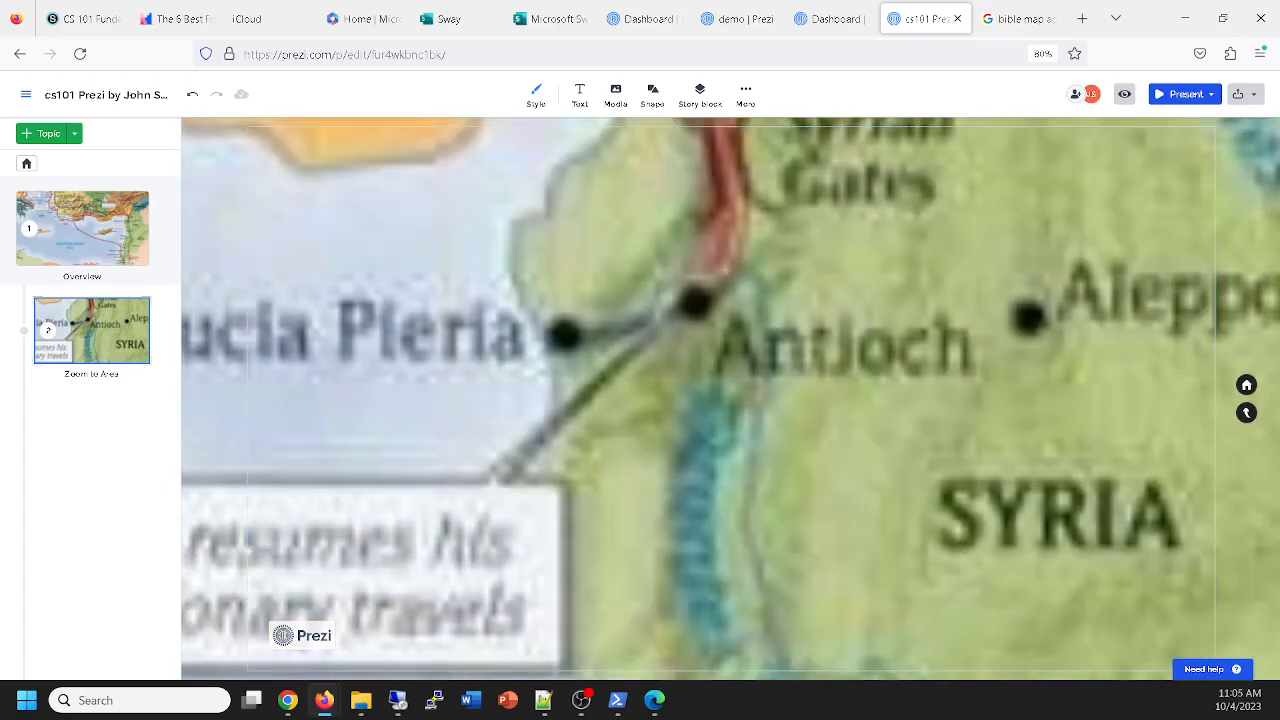
{"action": "key", "text": "alt+Tab"}
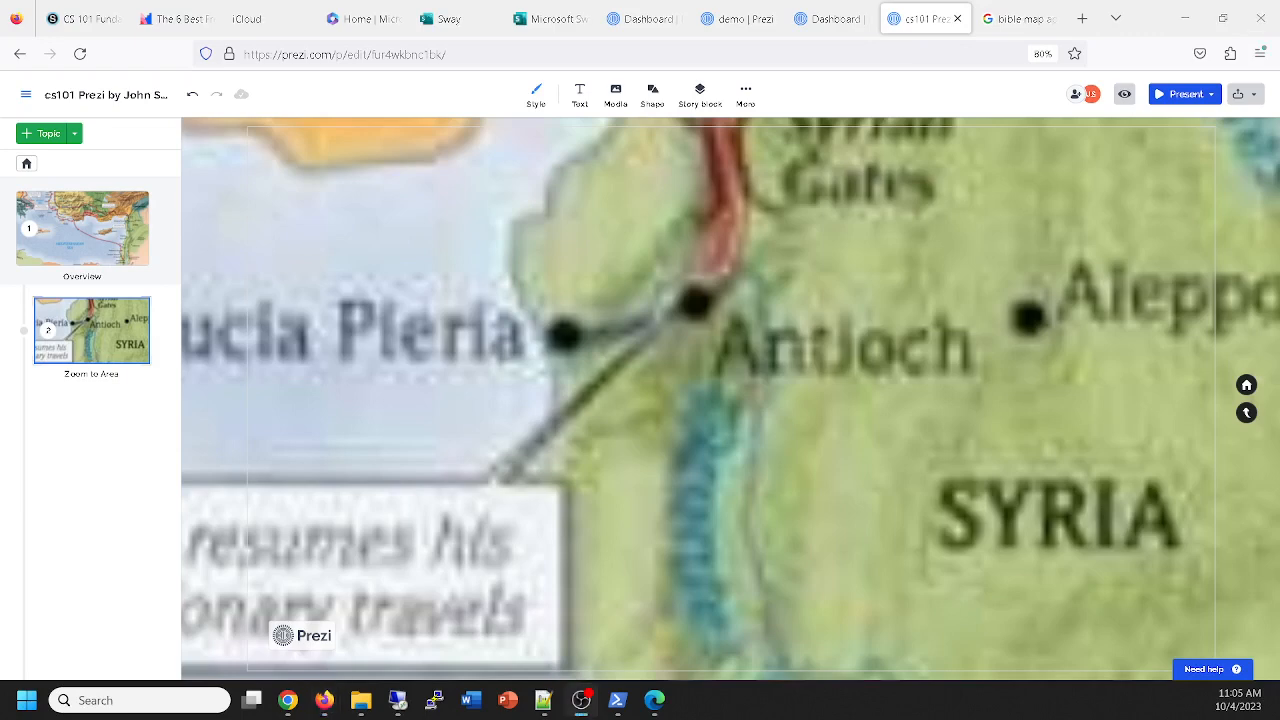
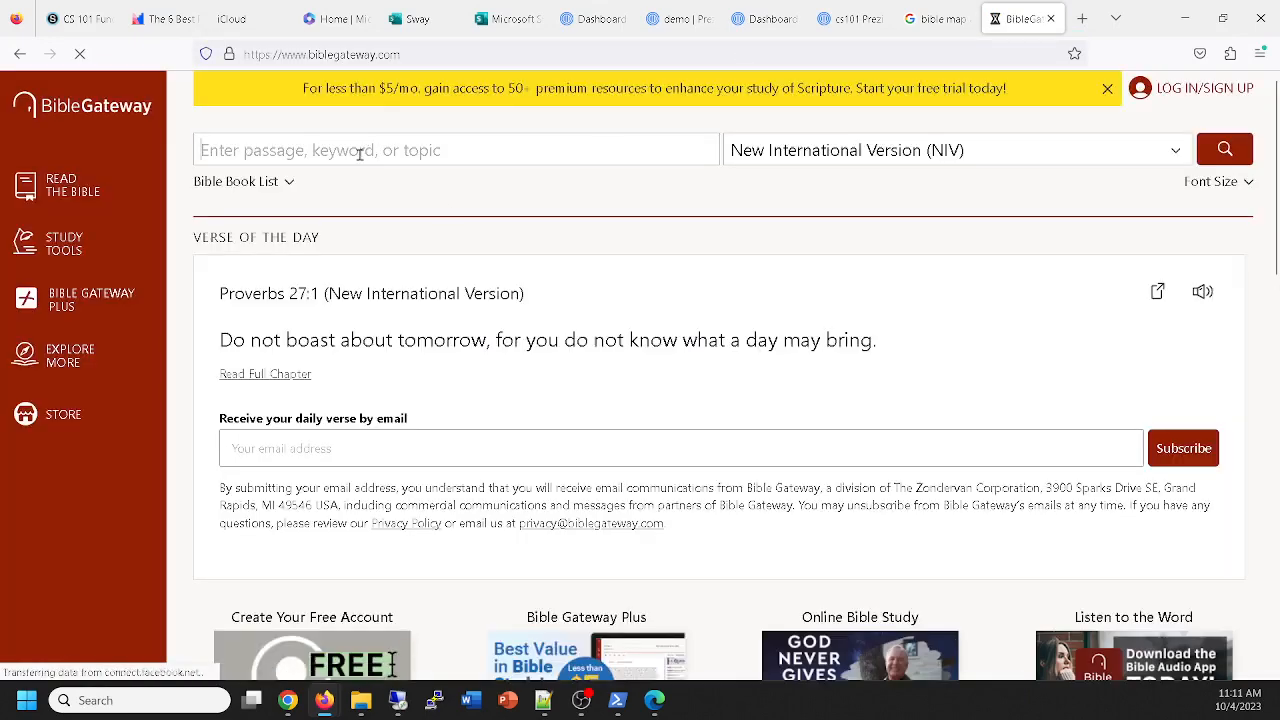
On Bible Gateway, look up the passage "acts 13".
{"action": "left_click", "coordinate": [360, 150]}
{"action": "type", "text": "acts "}
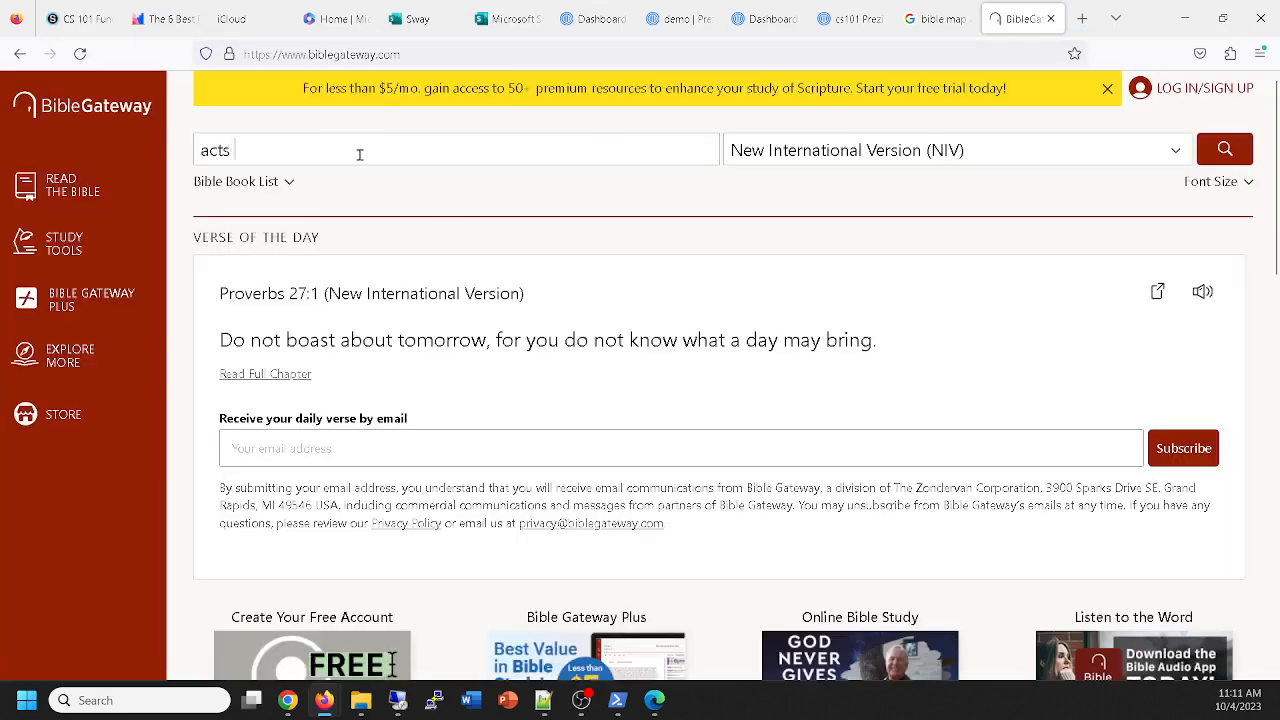
{"action": "type", "text": "13"}
{"action": "key", "text": "Return"}
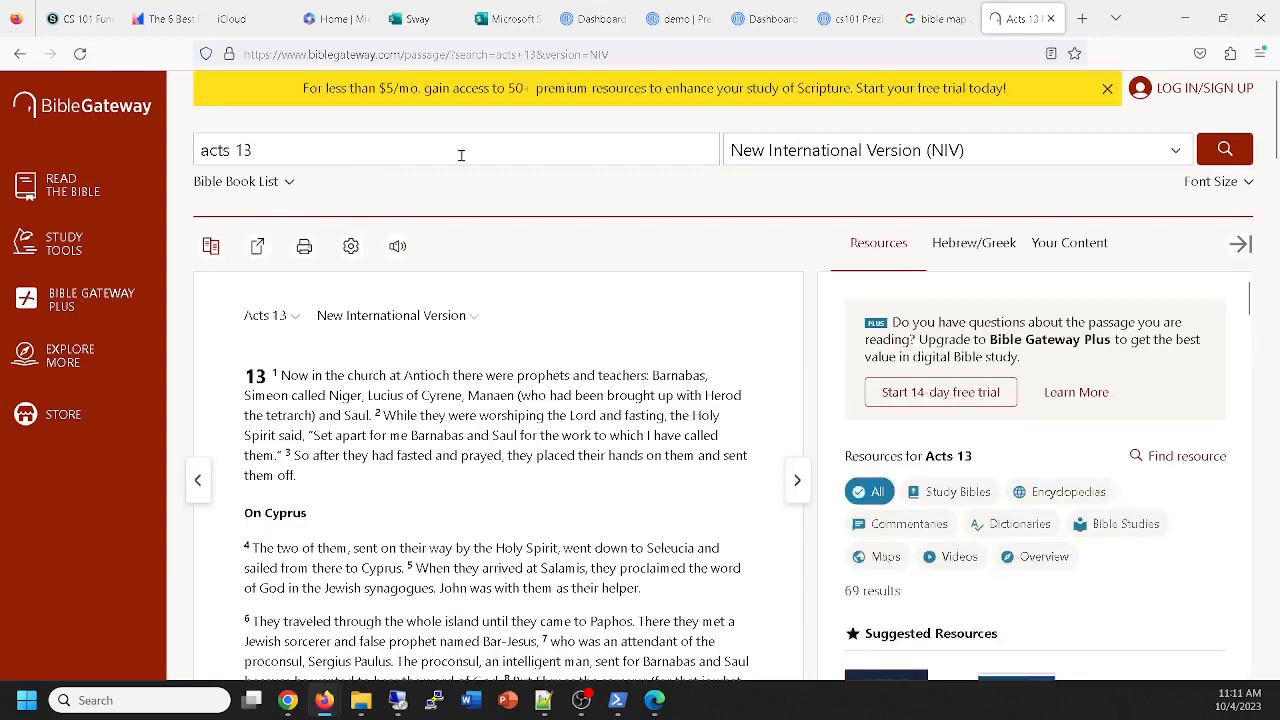
Switch the Acts 13 passage to the English Standard Version (ESV) and reload it.
{"action": "left_click", "coordinate": [1125, 152]}
{"action": "scroll", "coordinate": [900, 400], "scroll_direction": "up", "scroll_amount": 5}
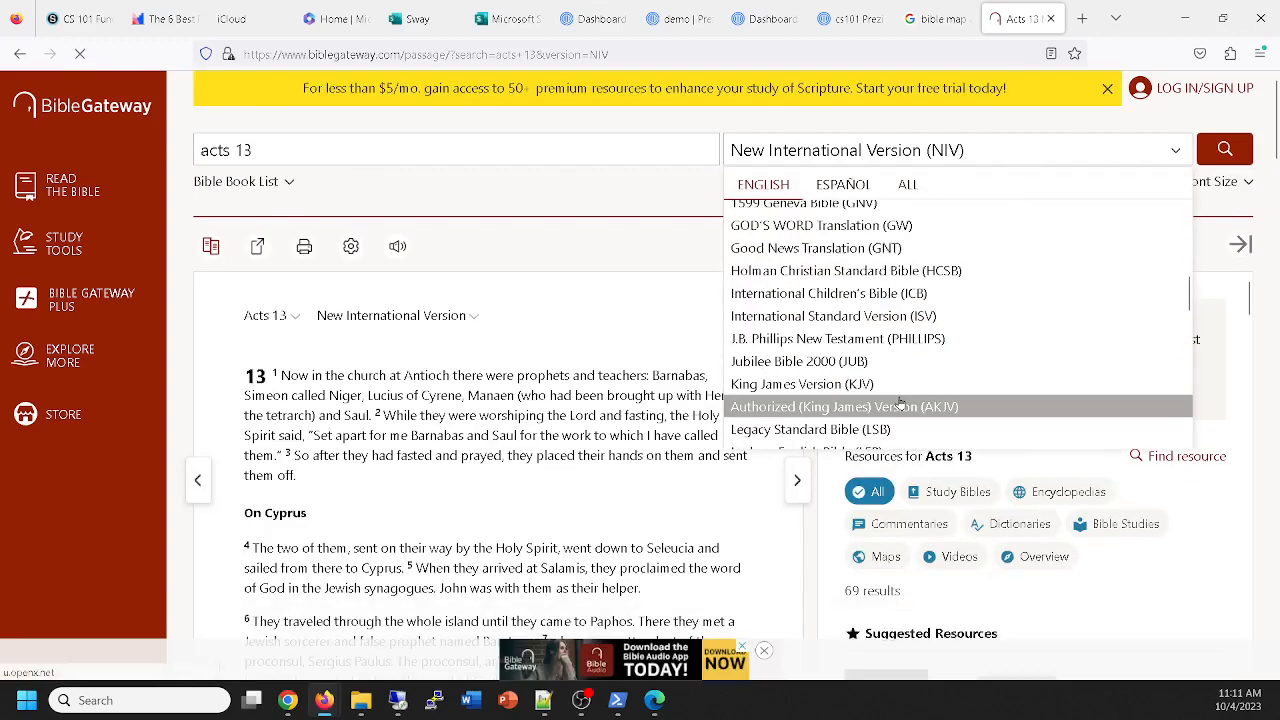
{"action": "scroll", "coordinate": [900, 400], "scroll_direction": "up", "scroll_amount": 5}
{"action": "scroll", "coordinate": [900, 400], "scroll_direction": "down", "scroll_amount": 2}
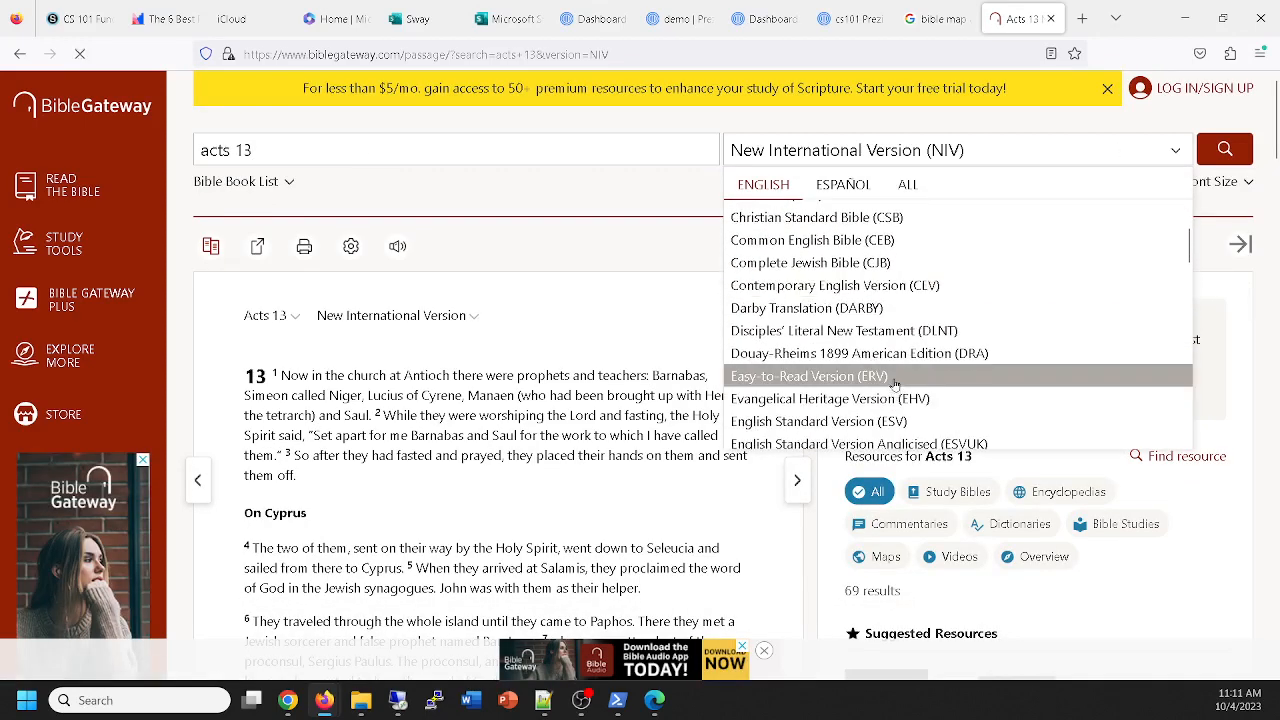
{"action": "scroll", "coordinate": [895, 390], "scroll_direction": "down", "scroll_amount": 2}
{"action": "left_click", "coordinate": [866, 313]}
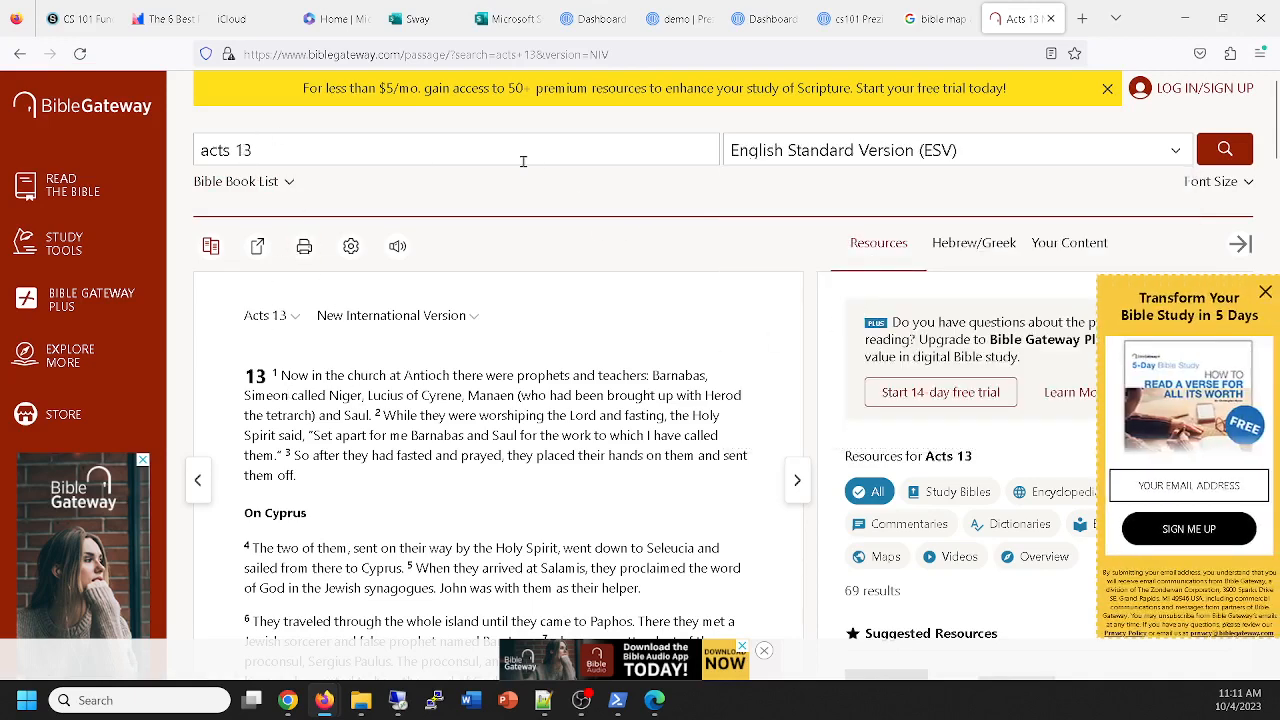
{"action": "left_click", "coordinate": [417, 153]}
{"action": "key", "text": "Return"}
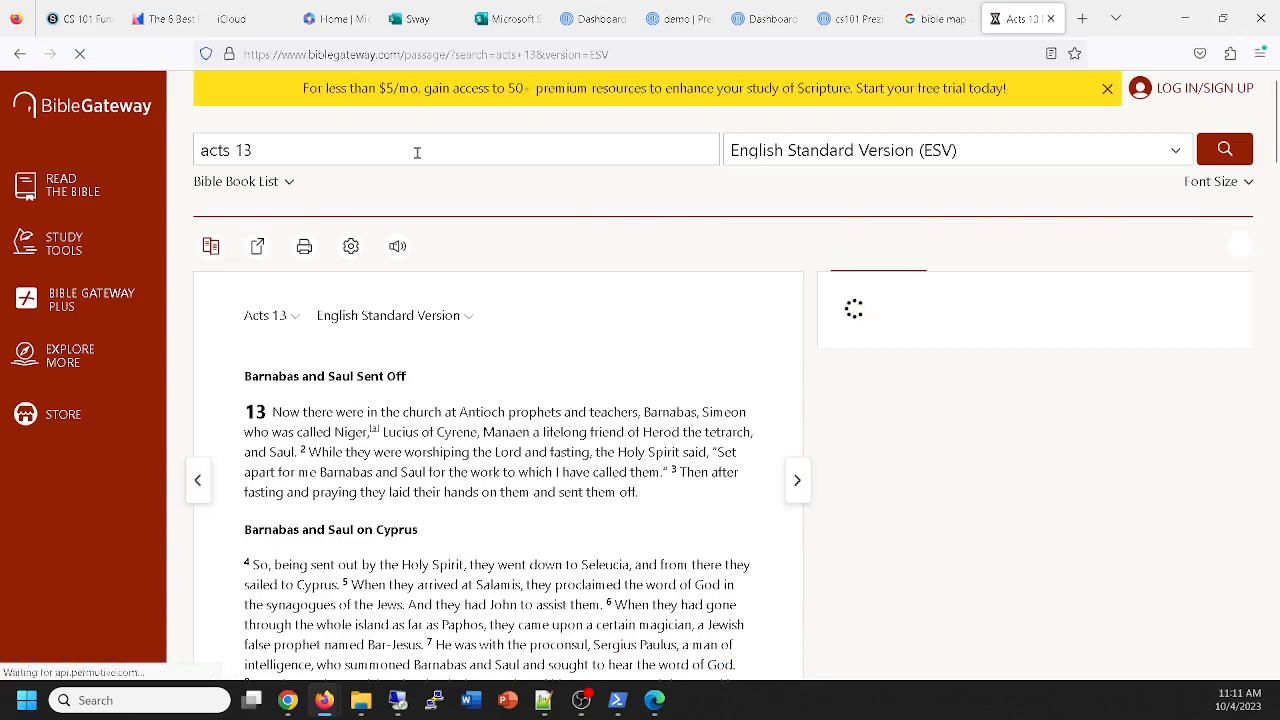
Copy verses 2 and 3 of Acts 13 and paste them after "Antioch commission: Acts 13" in the Prezi text box.
{"action": "scroll", "coordinate": [604, 305], "scroll_direction": "down", "scroll_amount": 1}
{"action": "scroll", "coordinate": [604, 305], "scroll_direction": "down", "scroll_amount": 1}
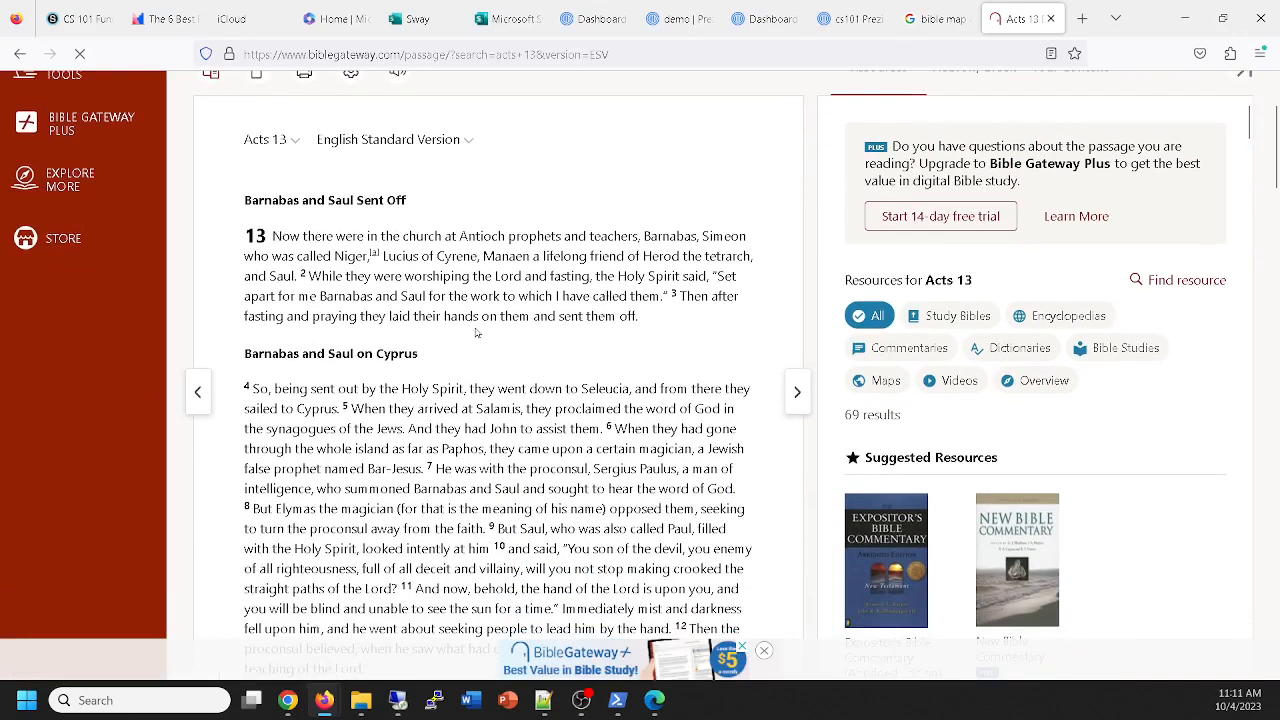
{"action": "scroll", "coordinate": [465, 353], "scroll_direction": "down", "scroll_amount": 1}
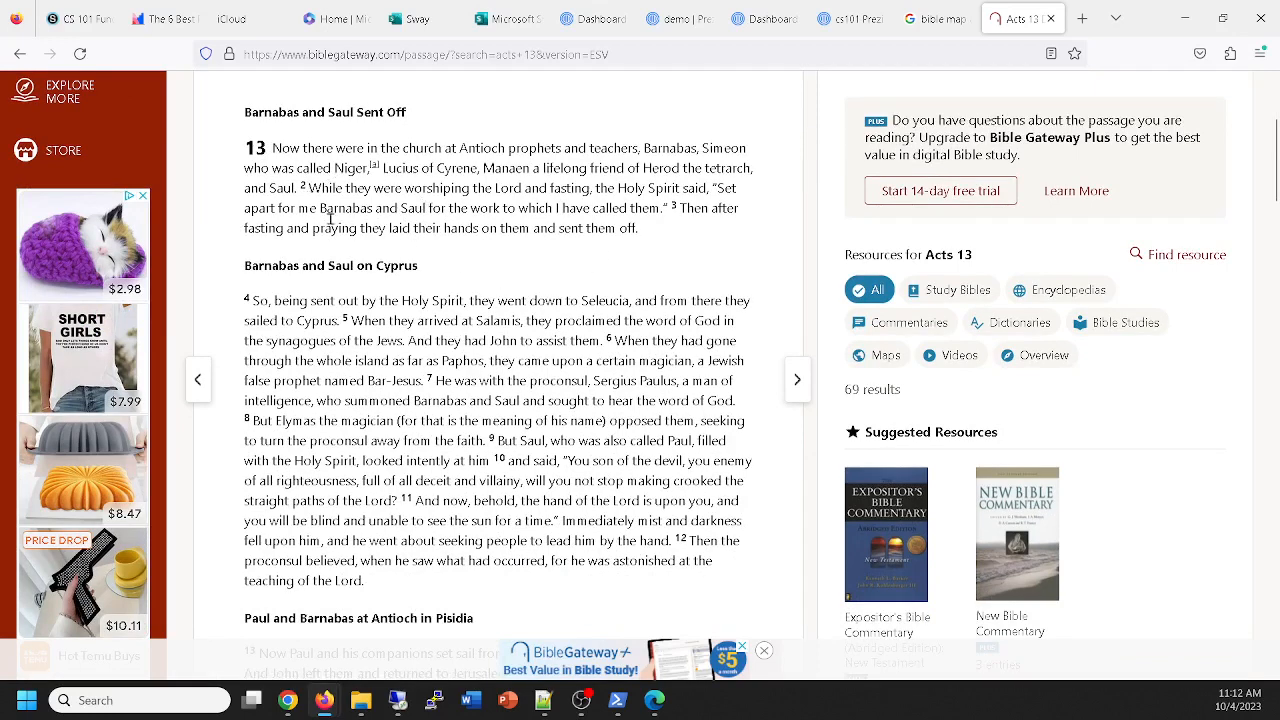
{"action": "left_click_drag", "start_coordinate": [300, 187], "coordinate": [649, 237]}
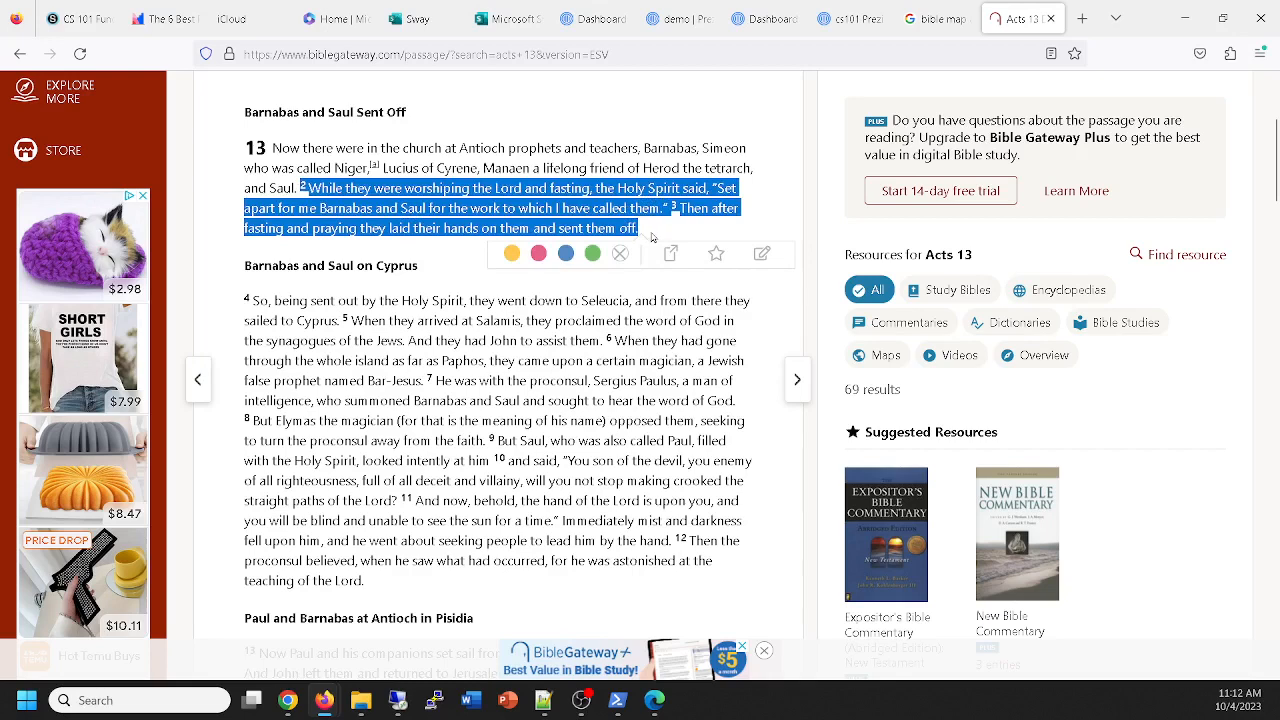
{"action": "left_click", "coordinate": [846, 22]}
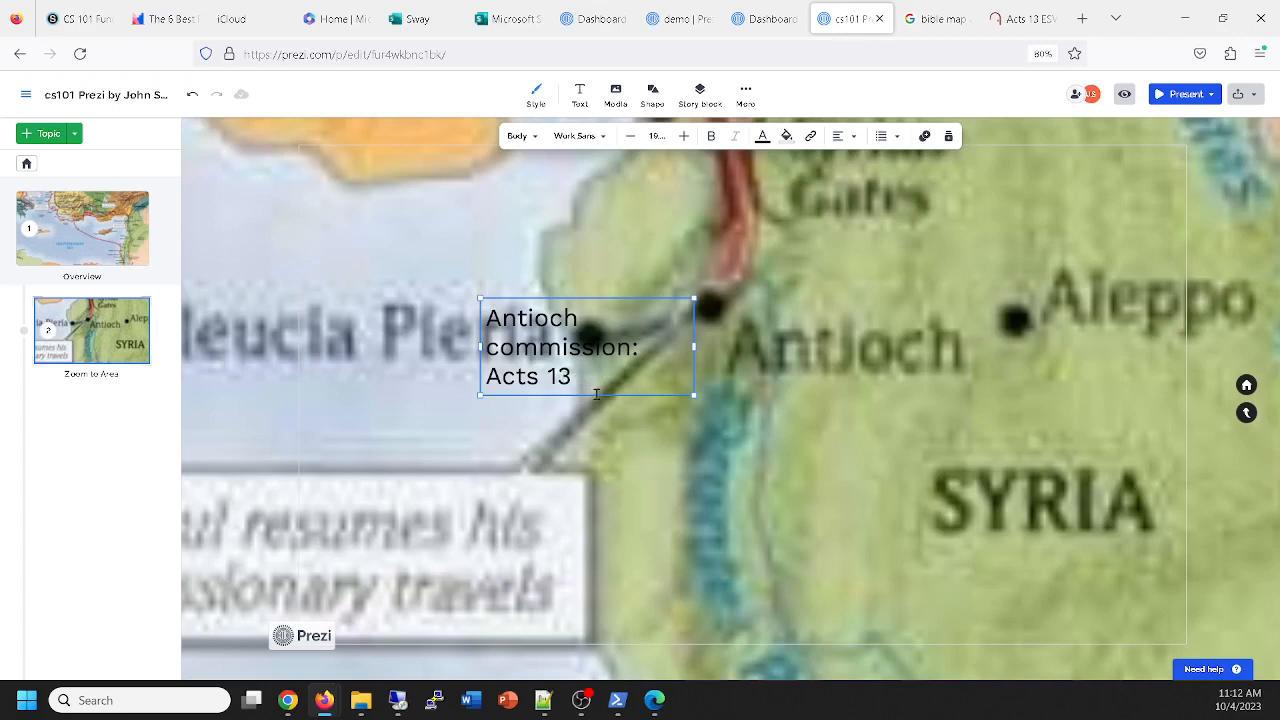
{"action": "key", "text": "ctrl+v"}
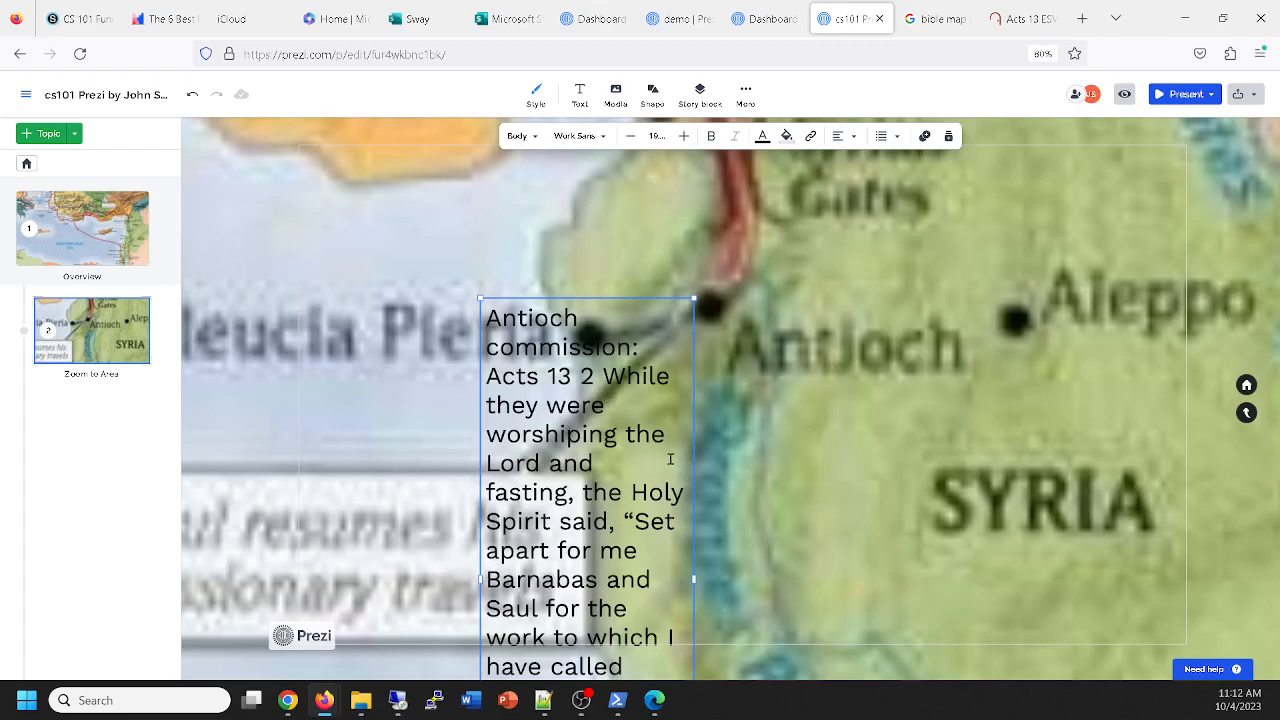
Reposition, widen and enlarge the Antioch commission text box so it covers the map west of Antioch.
{"action": "left_click_drag", "start_coordinate": [478, 296], "coordinate": [336, 171]}
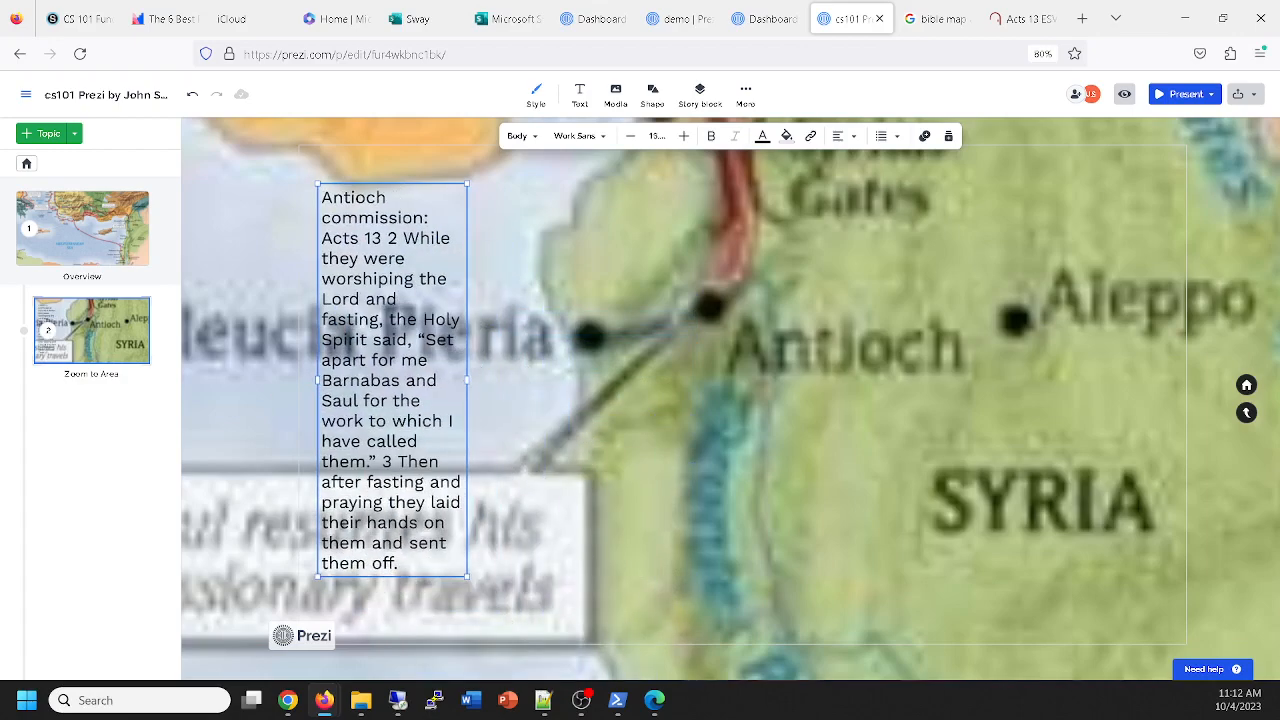
{"action": "left_click_drag", "start_coordinate": [467, 380], "coordinate": [594, 300]}
{"action": "left_click_drag", "start_coordinate": [595, 428], "coordinate": [780, 533]}
{"action": "left_click_drag", "start_coordinate": [662, 361], "coordinate": [603, 434]}
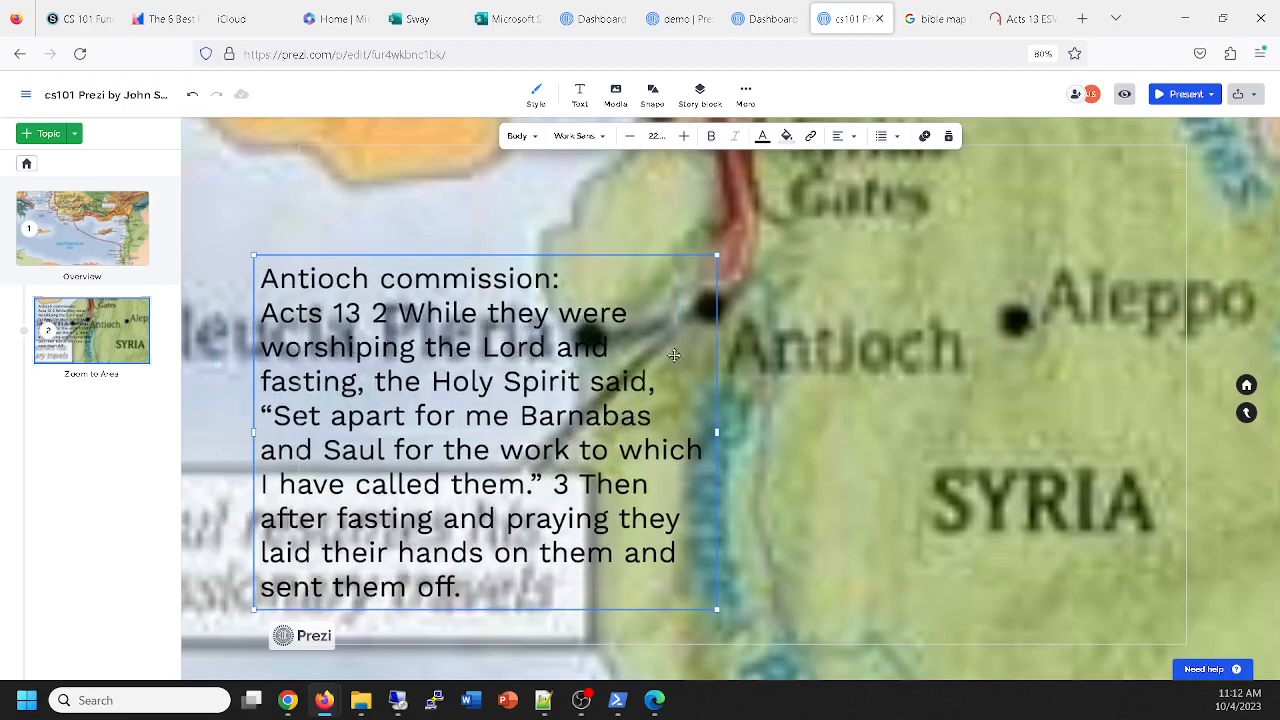
Give the Antioch commission text box a white fill with 22% opacity and a corner radius of about 66.
{"action": "left_click", "coordinate": [786, 137]}
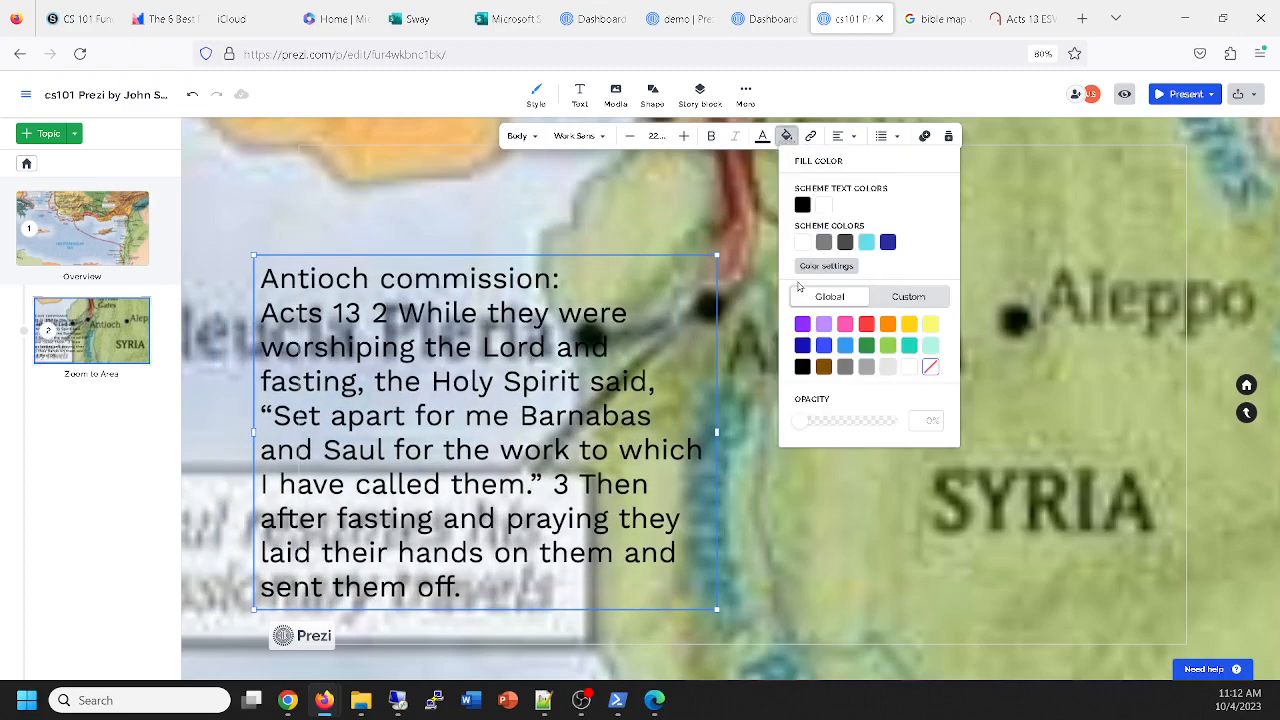
{"action": "left_click", "coordinate": [802, 243]}
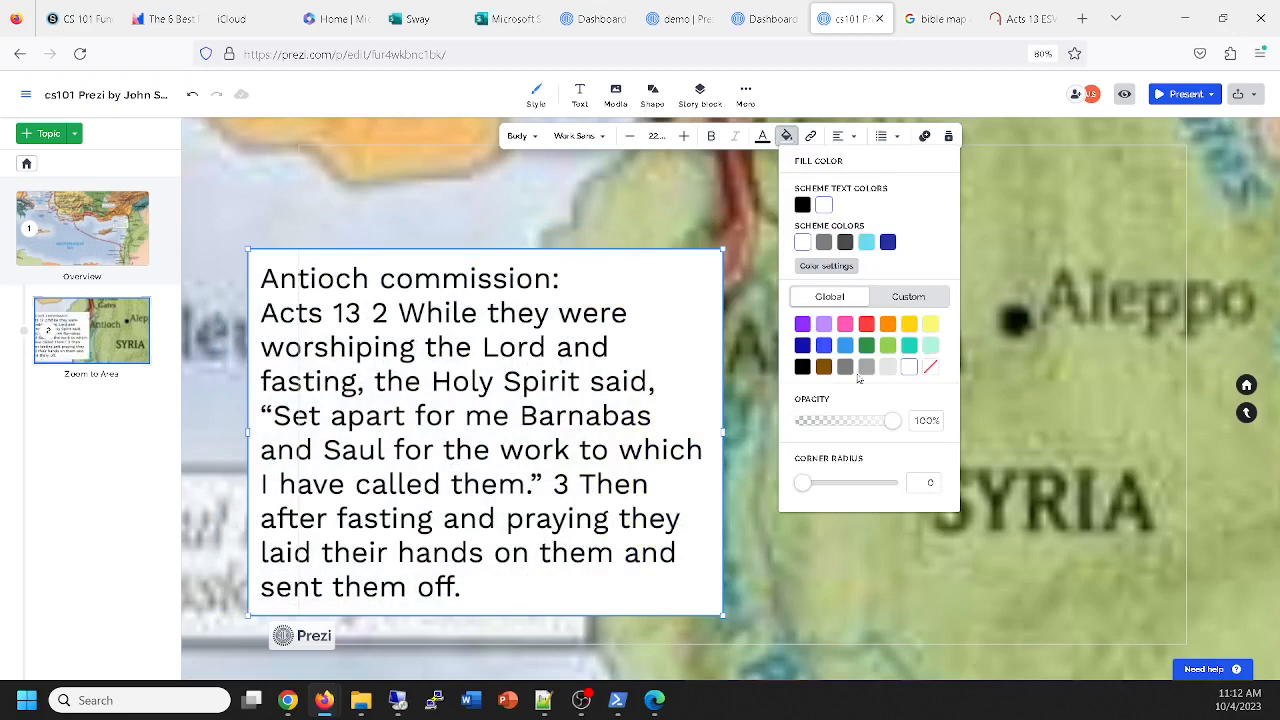
{"action": "left_click_drag", "start_coordinate": [891, 421], "coordinate": [821, 424]}
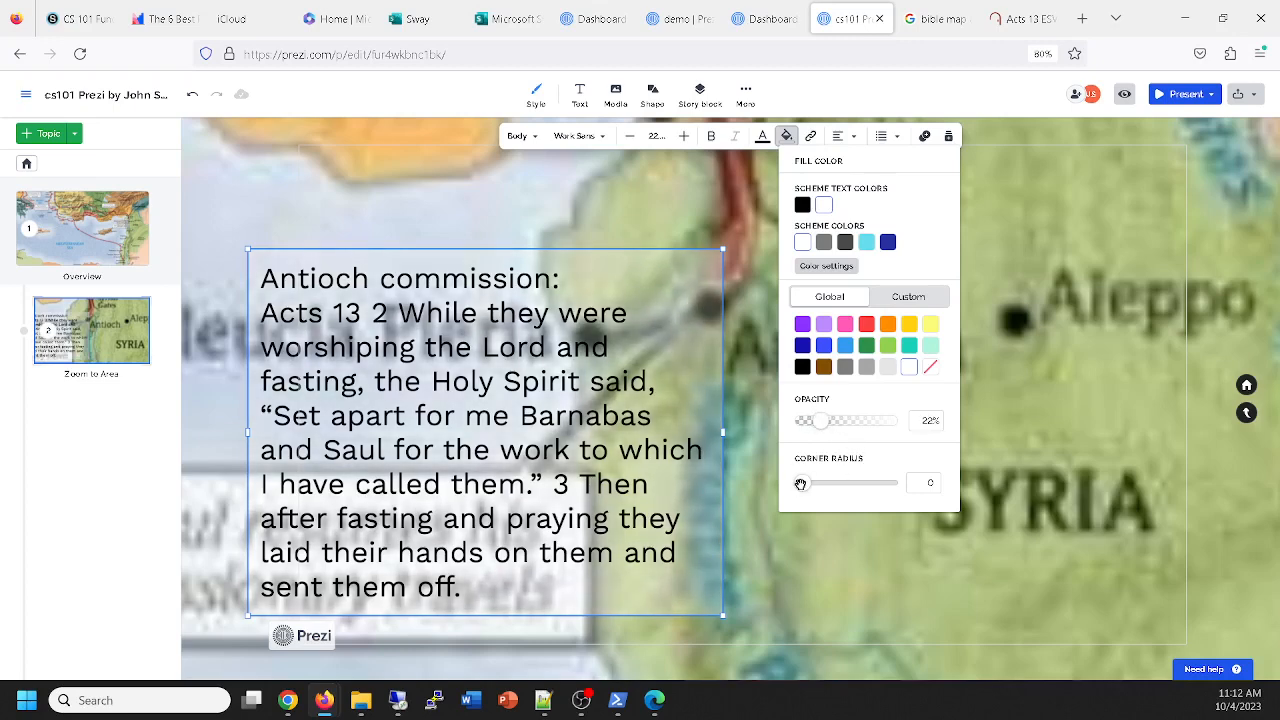
{"action": "left_click_drag", "start_coordinate": [800, 484], "coordinate": [862, 484]}
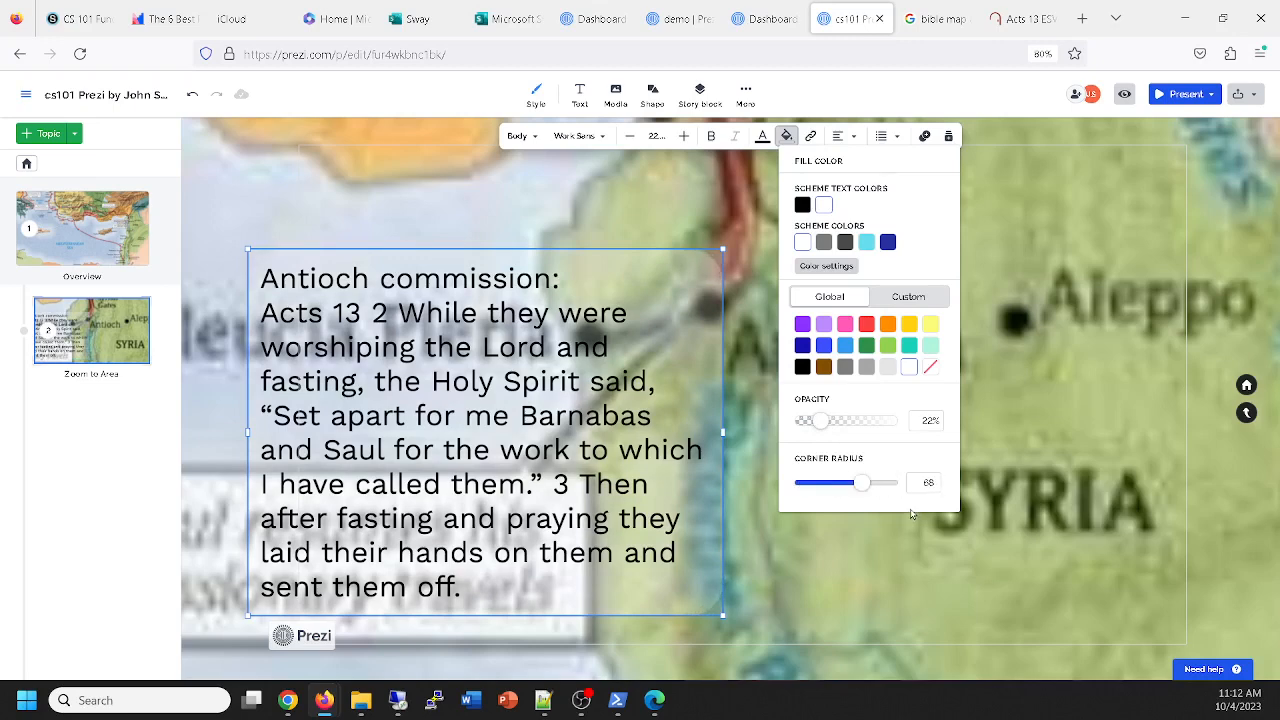
{"action": "left_click", "coordinate": [889, 527]}
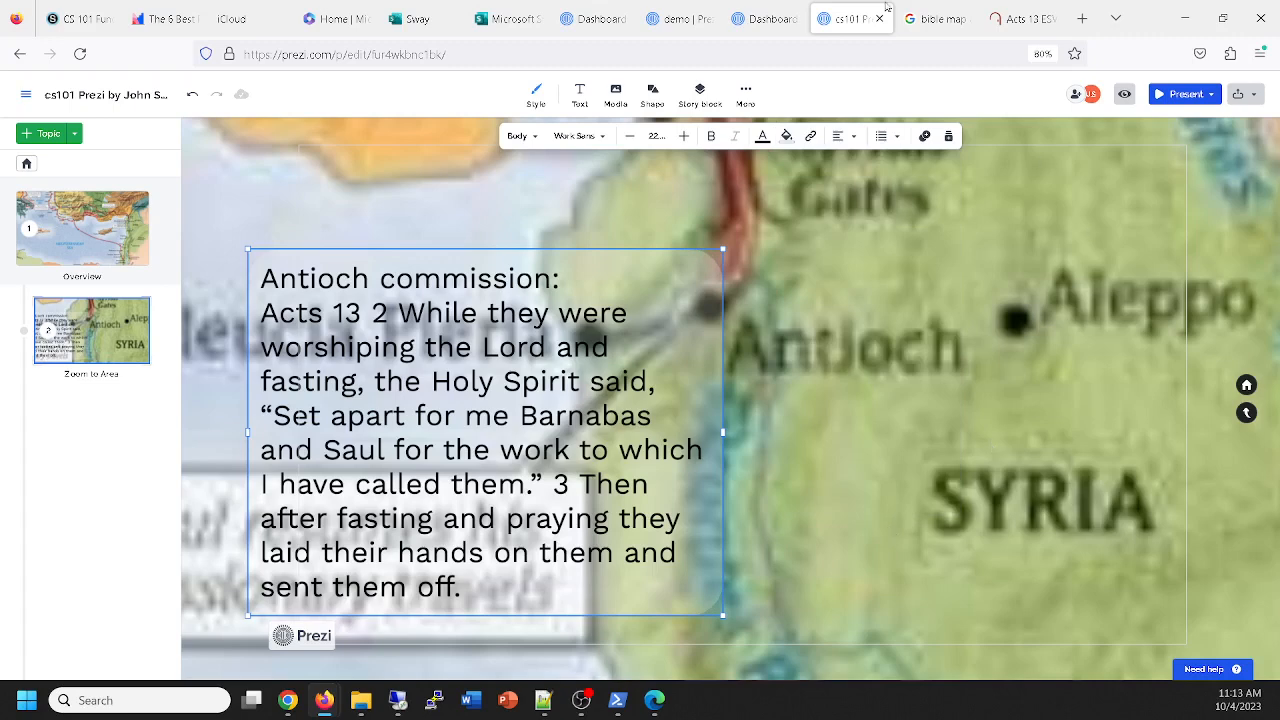
Switch to the Google Images results, search for "paul and silas", and browse the pictures found.
{"action": "left_click", "coordinate": [914, 24]}
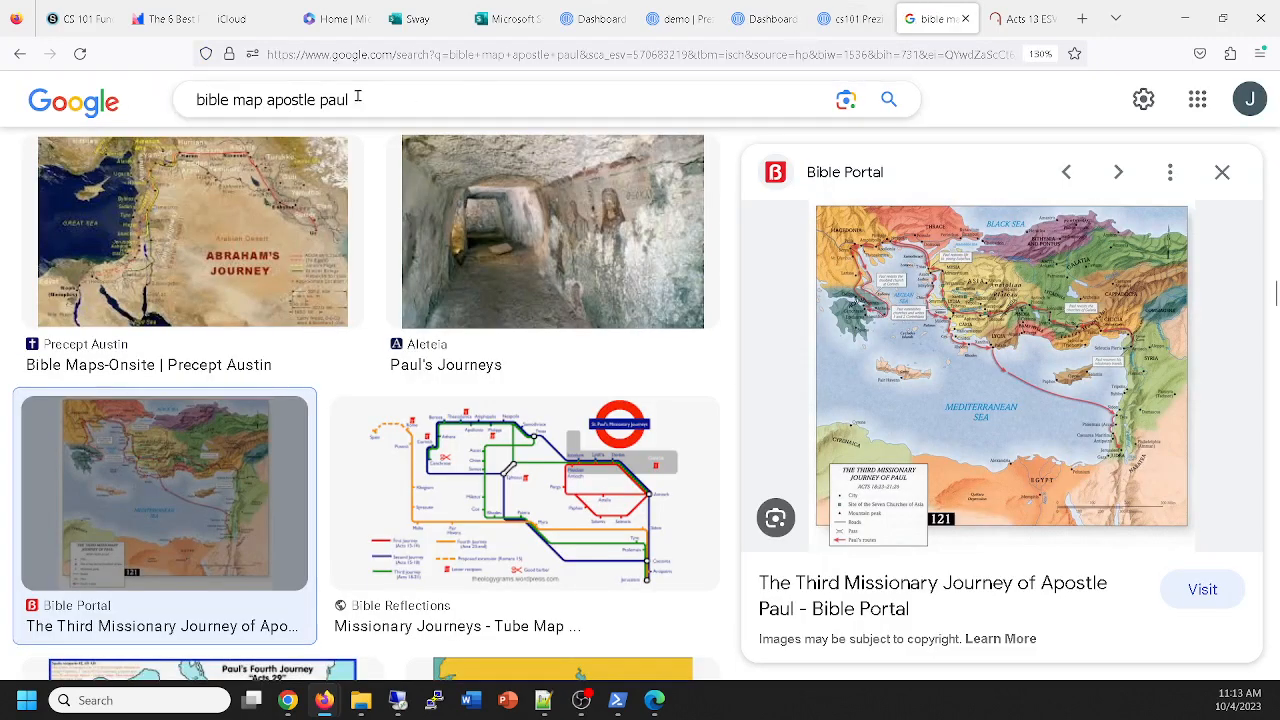
{"action": "left_click_drag", "start_coordinate": [357, 96], "coordinate": [143, 101]}
{"action": "type", "text": "pau"}
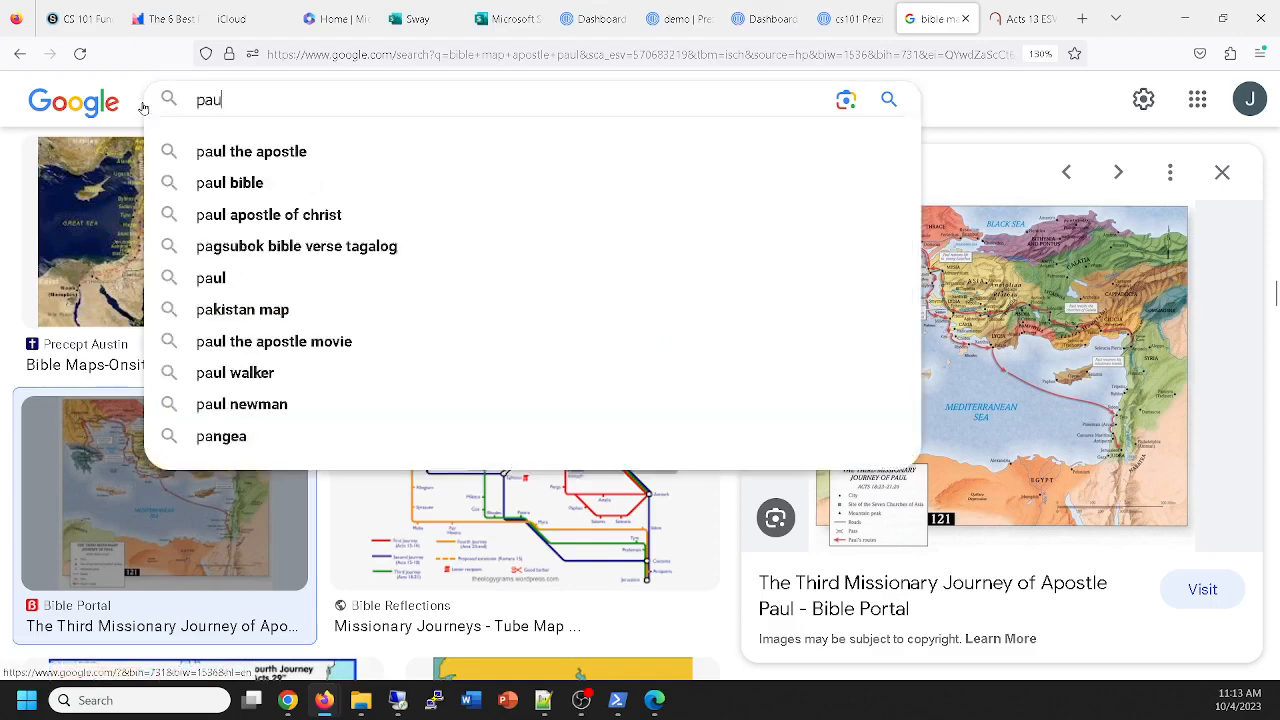
{"action": "type", "text": "l and silas"}
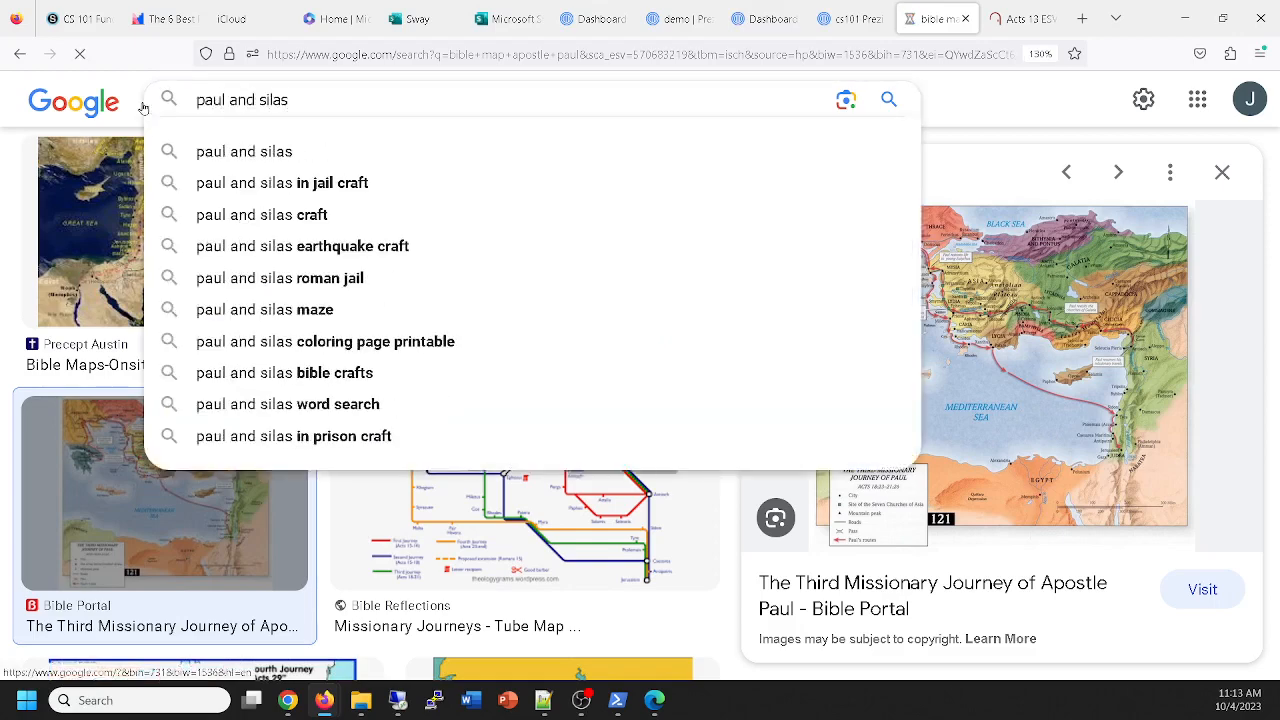
{"action": "key", "text": "Return"}
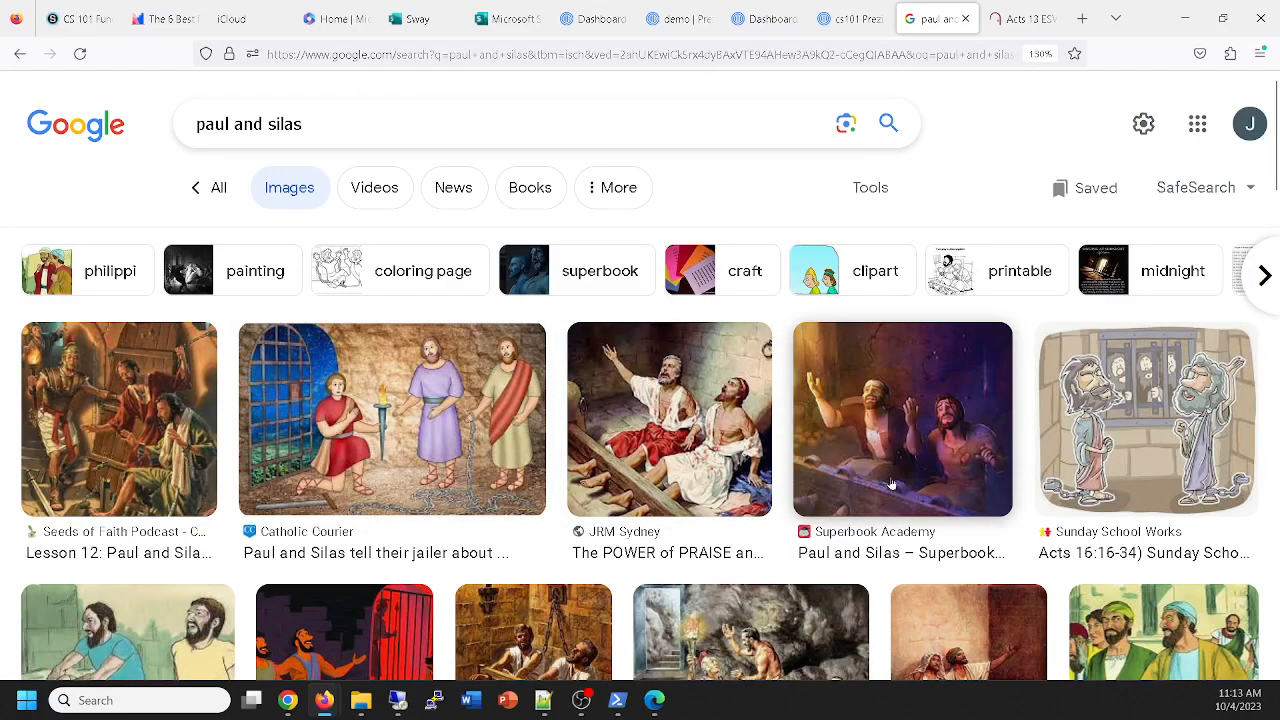
{"action": "scroll", "coordinate": [888, 490], "scroll_direction": "down", "scroll_amount": 3}
{"action": "scroll", "coordinate": [890, 472], "scroll_direction": "down", "scroll_amount": 2}
{"action": "scroll", "coordinate": [800, 440], "scroll_direction": "up", "scroll_amount": 8}
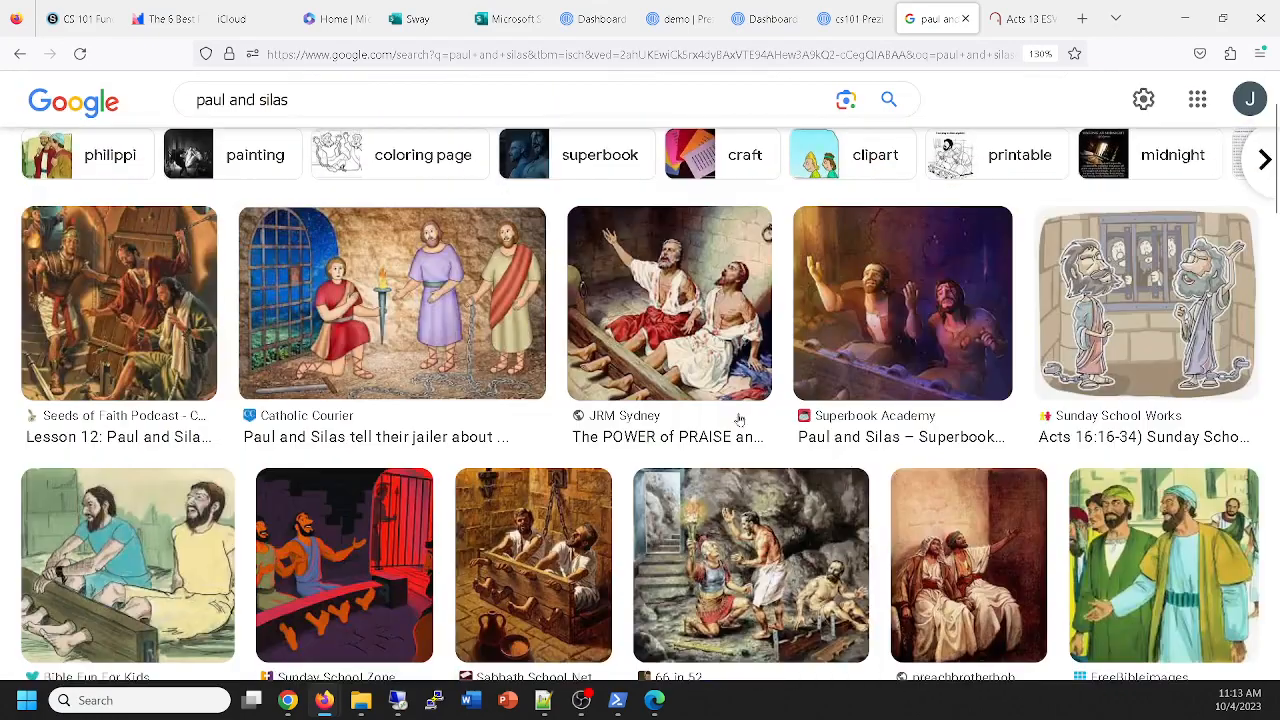
Change the image search to "paul and barnabas".
{"action": "left_click", "coordinate": [287, 100]}
{"action": "mouse_move", "coordinate": [287, 100]}
{"action": "left_mouse_down"}
{"action": "mouse_move", "coordinate": [262, 102]}
{"action": "mouse_move", "coordinate": [280, 110]}
{"action": "left_mouse_up"}
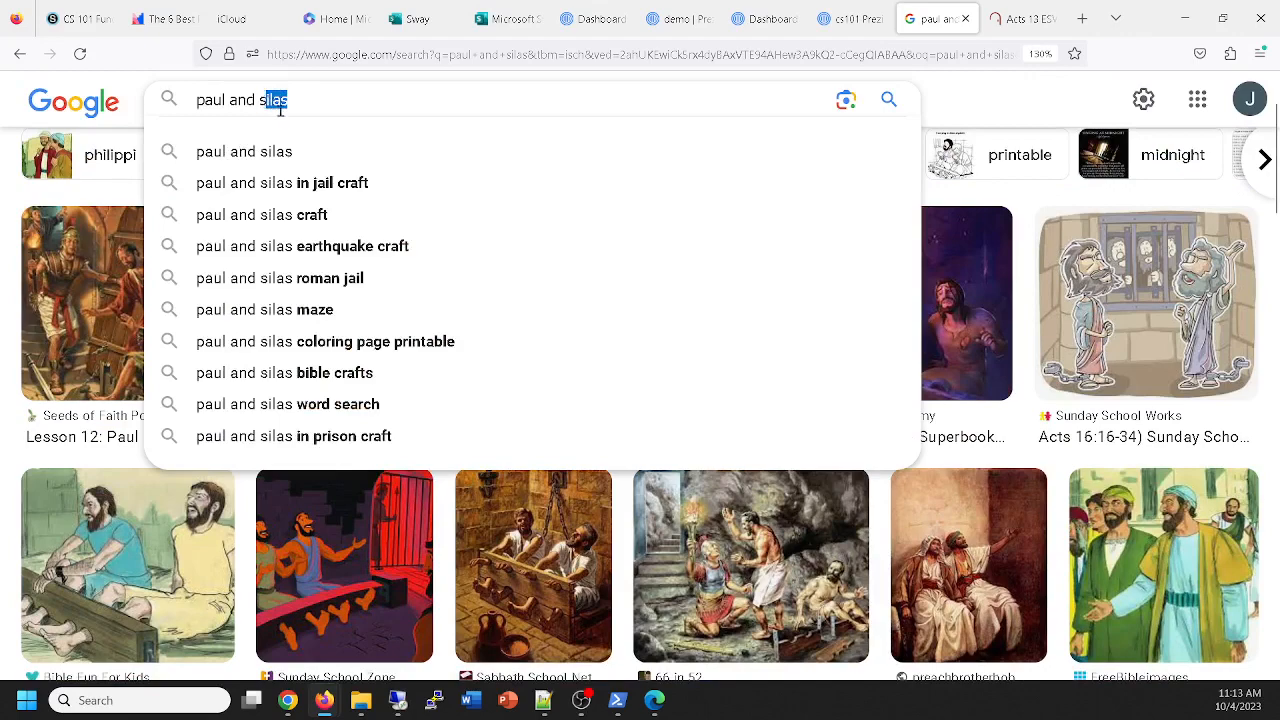
{"action": "key", "text": "BackSpace"}
{"action": "key", "text": "BackSpace"}
{"action": "type", "text": "barna"}
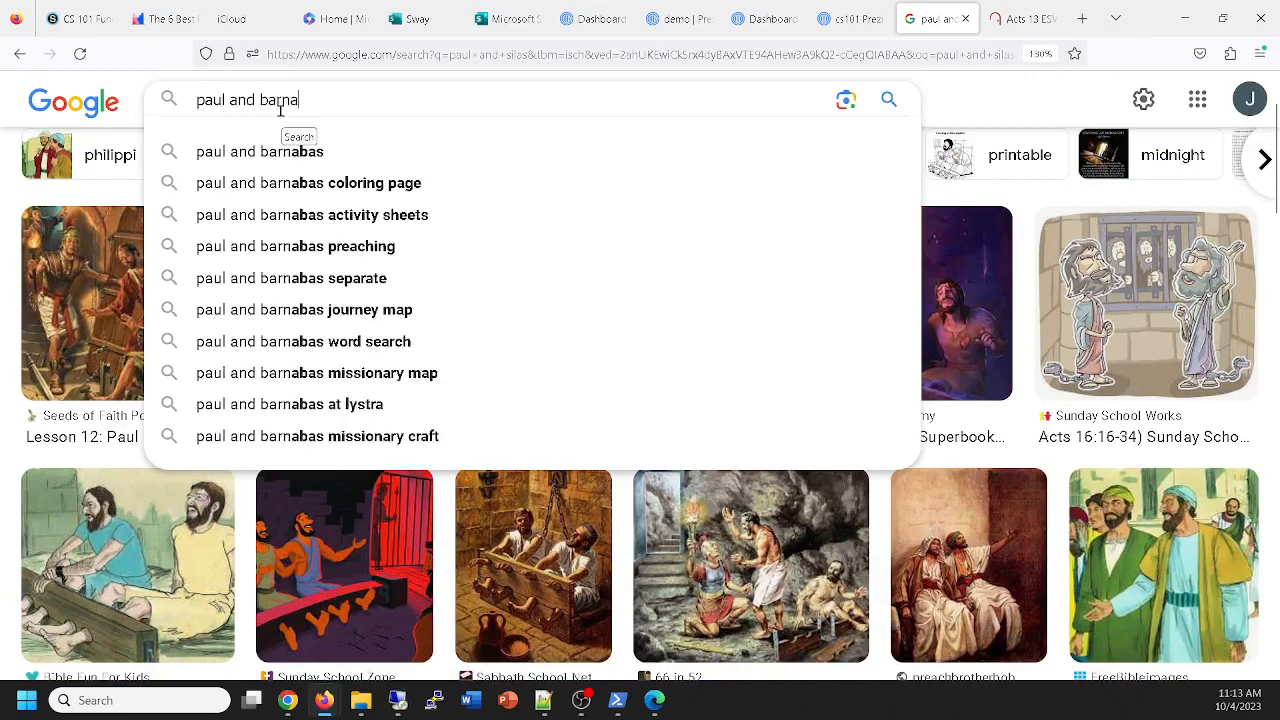
{"action": "type", "text": "bas"}
{"action": "key", "text": "Return"}
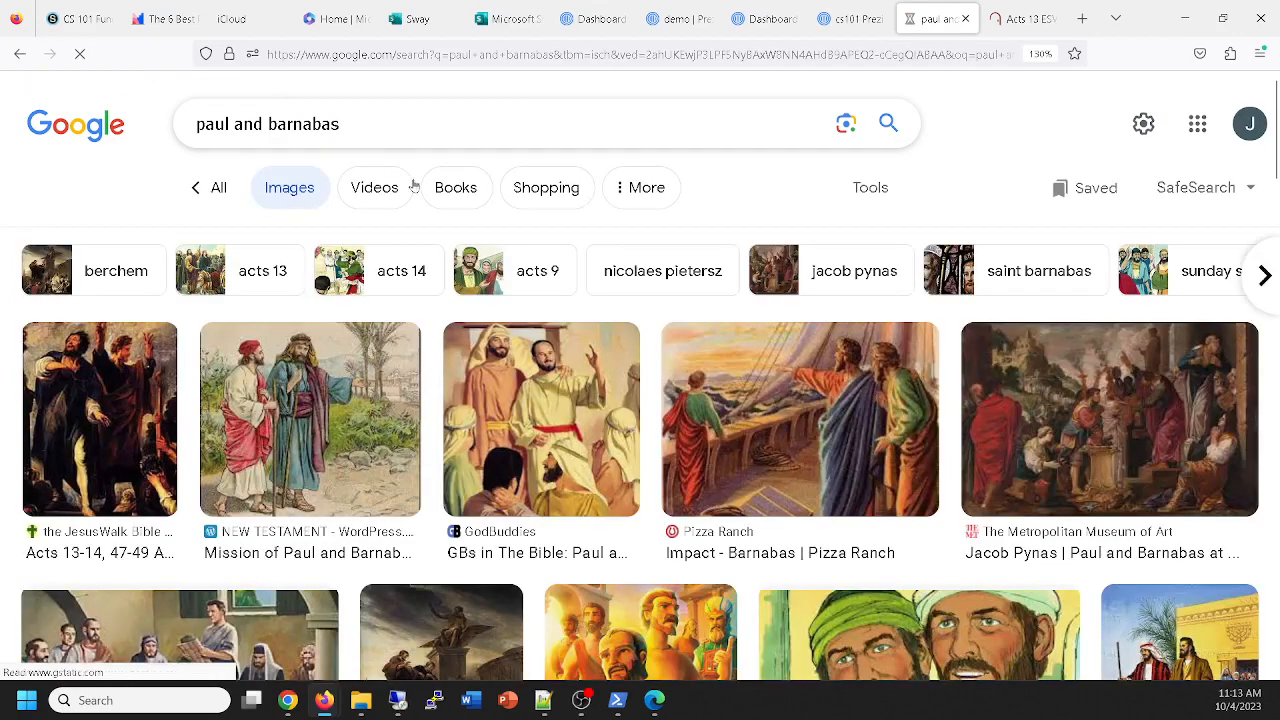
Browse the Paul and Barnabas pictures and open the preview of "Mission of Paul and Barnabas – NEW TESTAMENT".
{"action": "scroll", "coordinate": [893, 388], "scroll_direction": "down", "scroll_amount": 2}
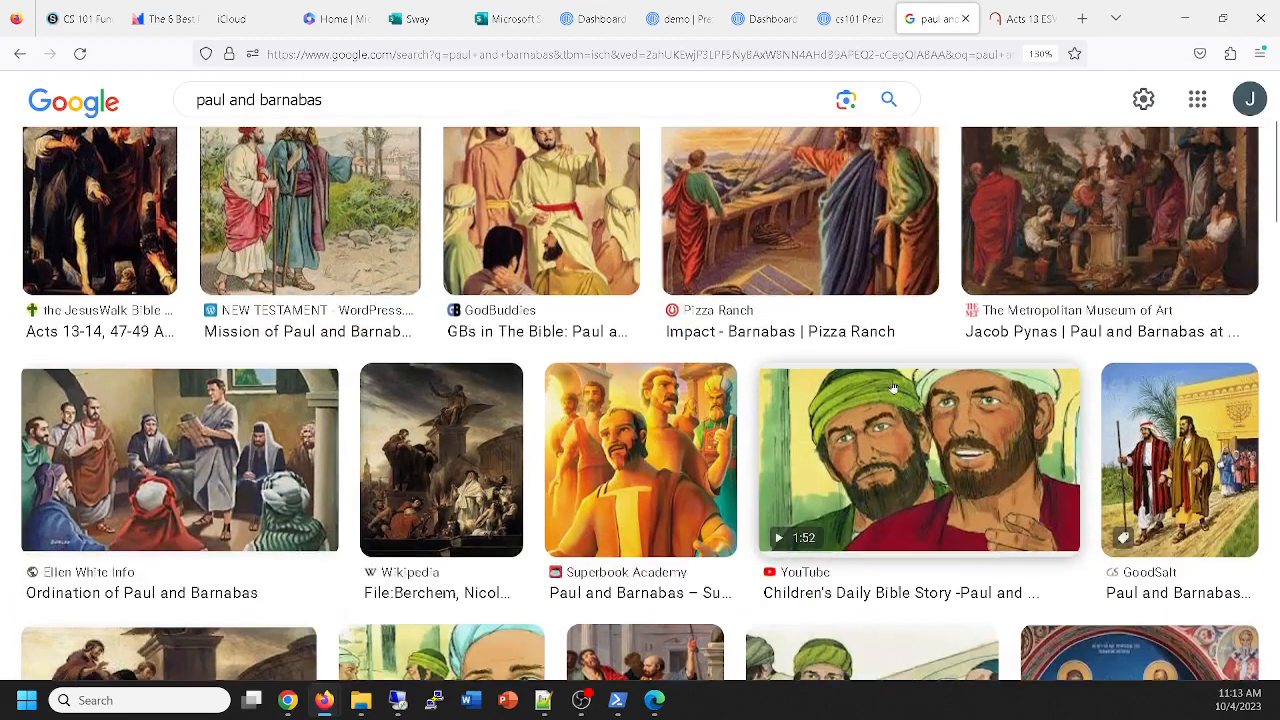
{"action": "scroll", "coordinate": [893, 388], "scroll_direction": "up", "scroll_amount": 2}
{"action": "scroll", "coordinate": [893, 388], "scroll_direction": "up", "scroll_amount": 1}
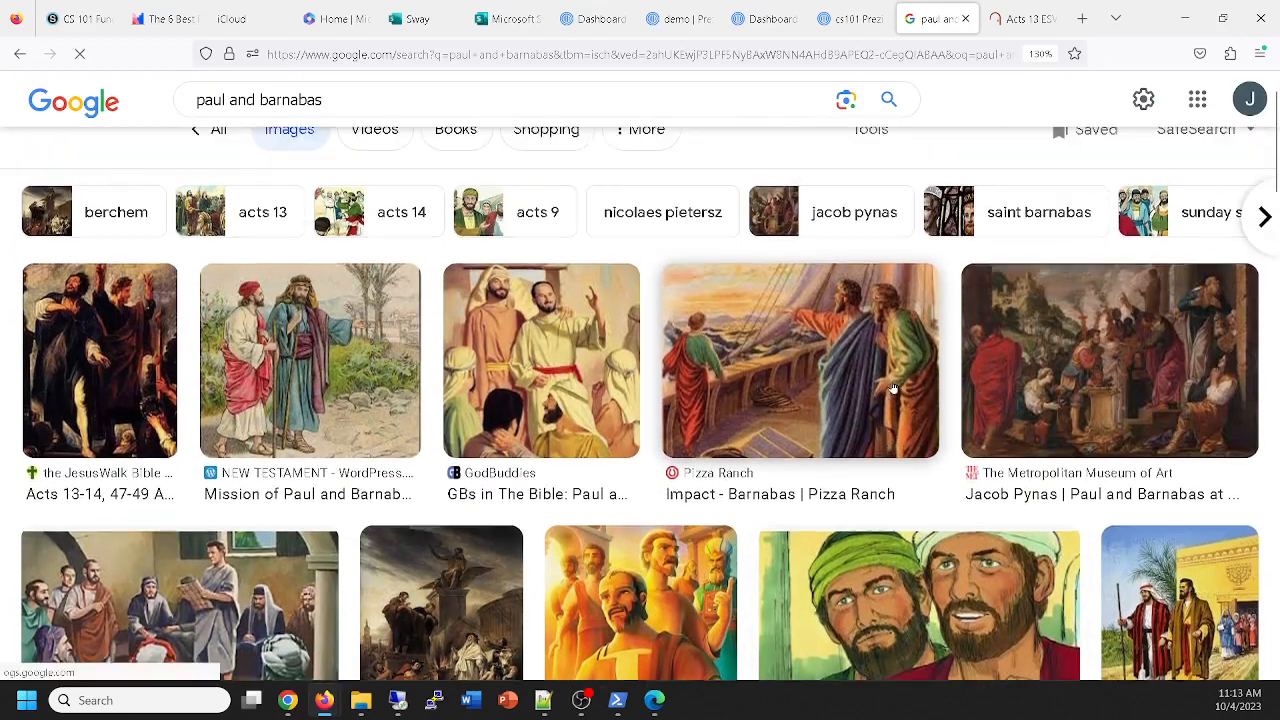
{"action": "scroll", "coordinate": [893, 388], "scroll_direction": "down", "scroll_amount": 2}
{"action": "scroll", "coordinate": [893, 388], "scroll_direction": "up", "scroll_amount": 1}
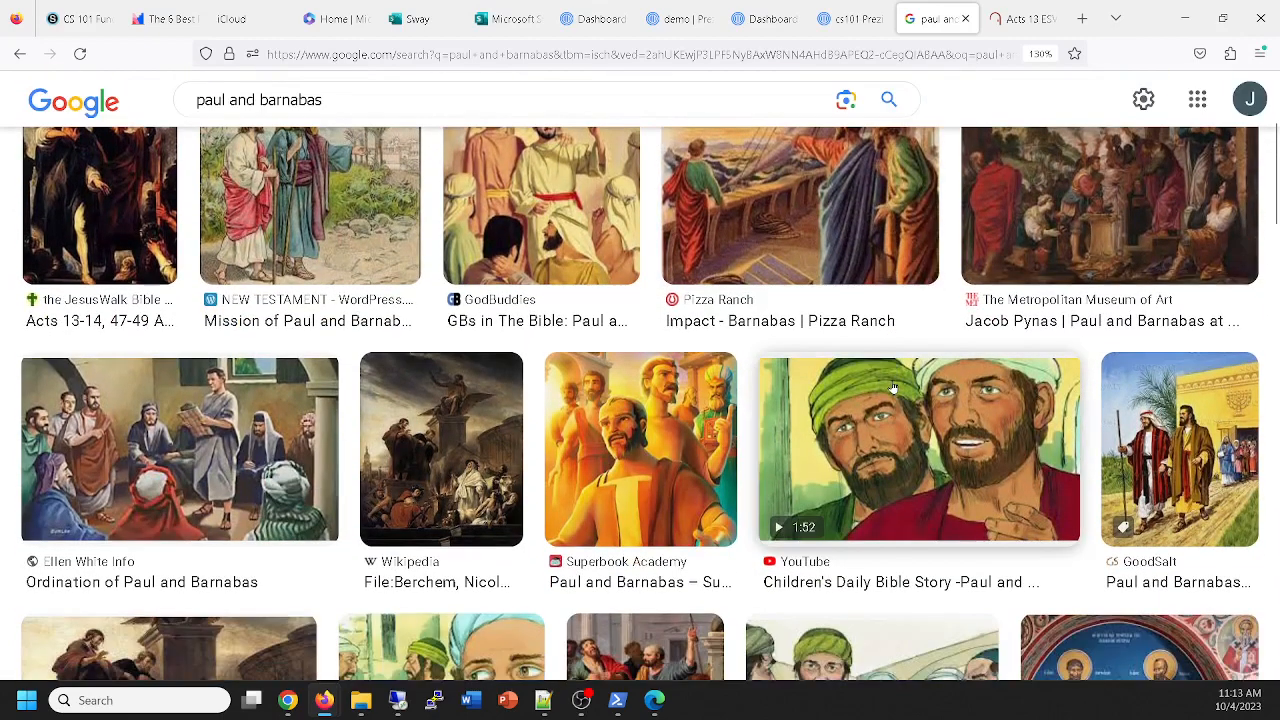
{"action": "left_click", "coordinate": [295, 286]}
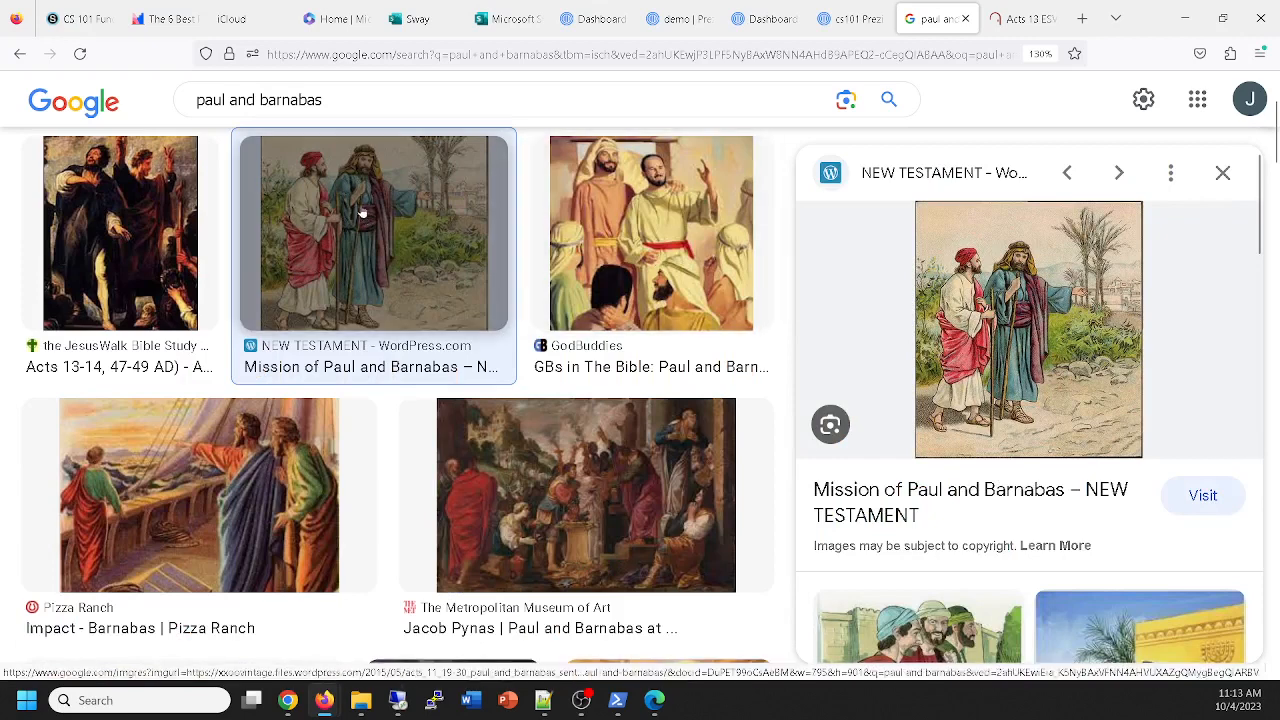
Copy the previewed Mission of Paul and Barnabas picture and paste it into the Antioch zoom area of the Prezi presentation.
{"action": "right_click", "coordinate": [970, 297]}
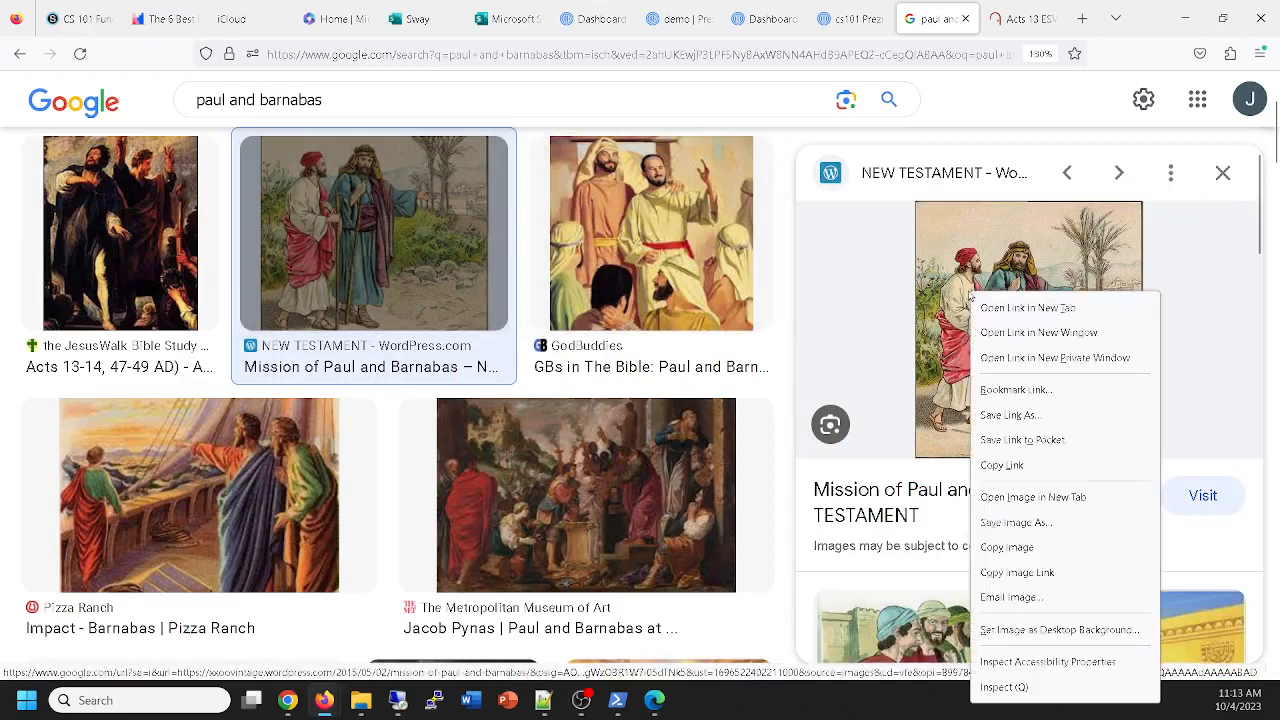
{"action": "left_click", "coordinate": [1017, 547]}
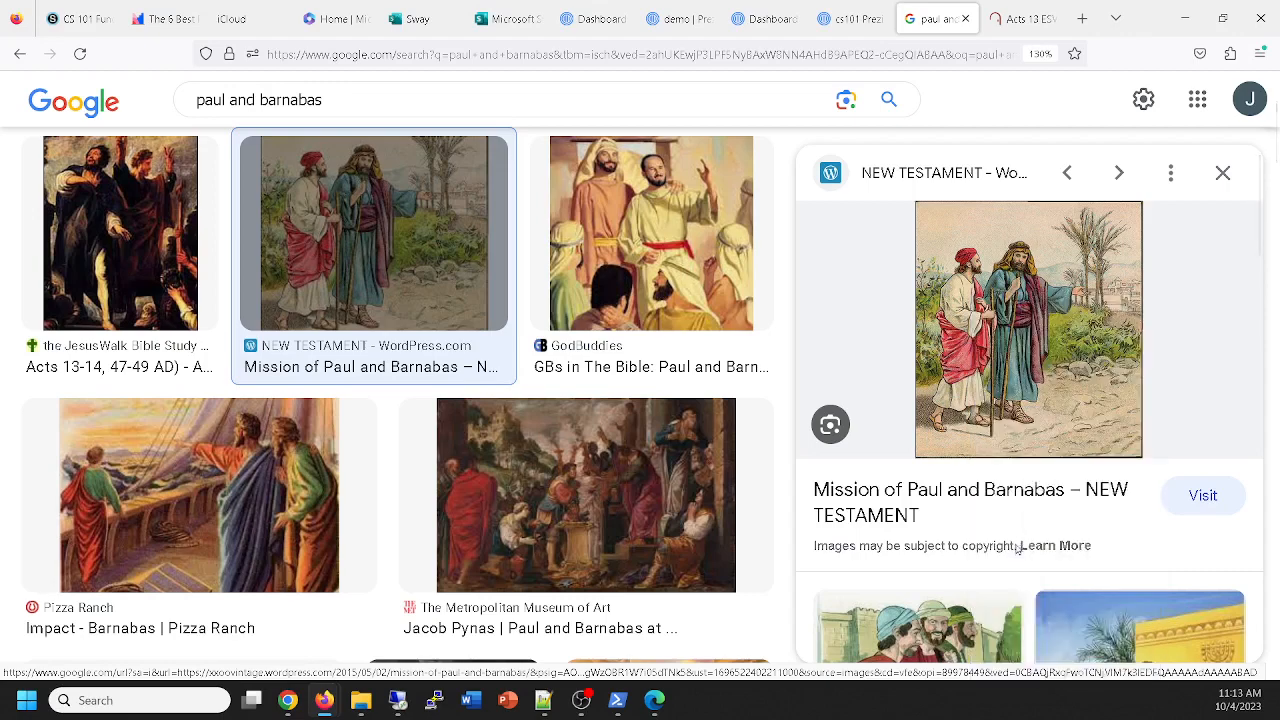
{"action": "left_click", "coordinate": [845, 22]}
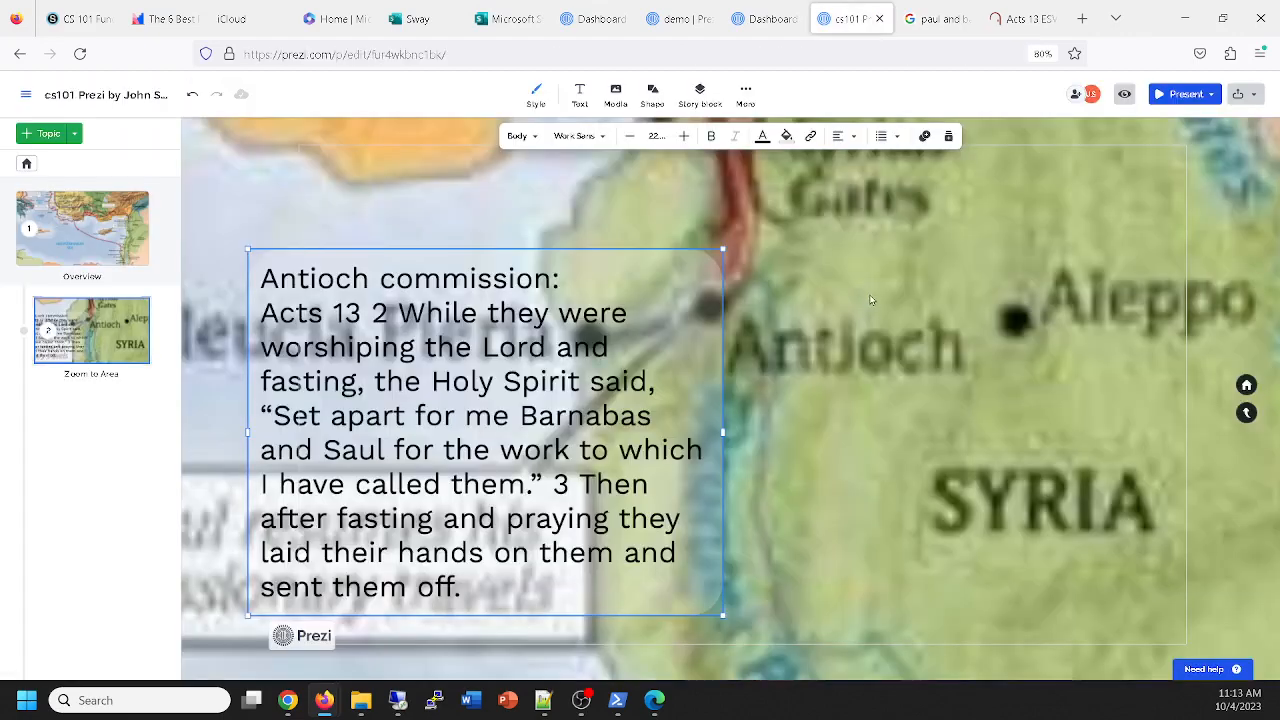
{"action": "key", "text": "ctrl+v"}
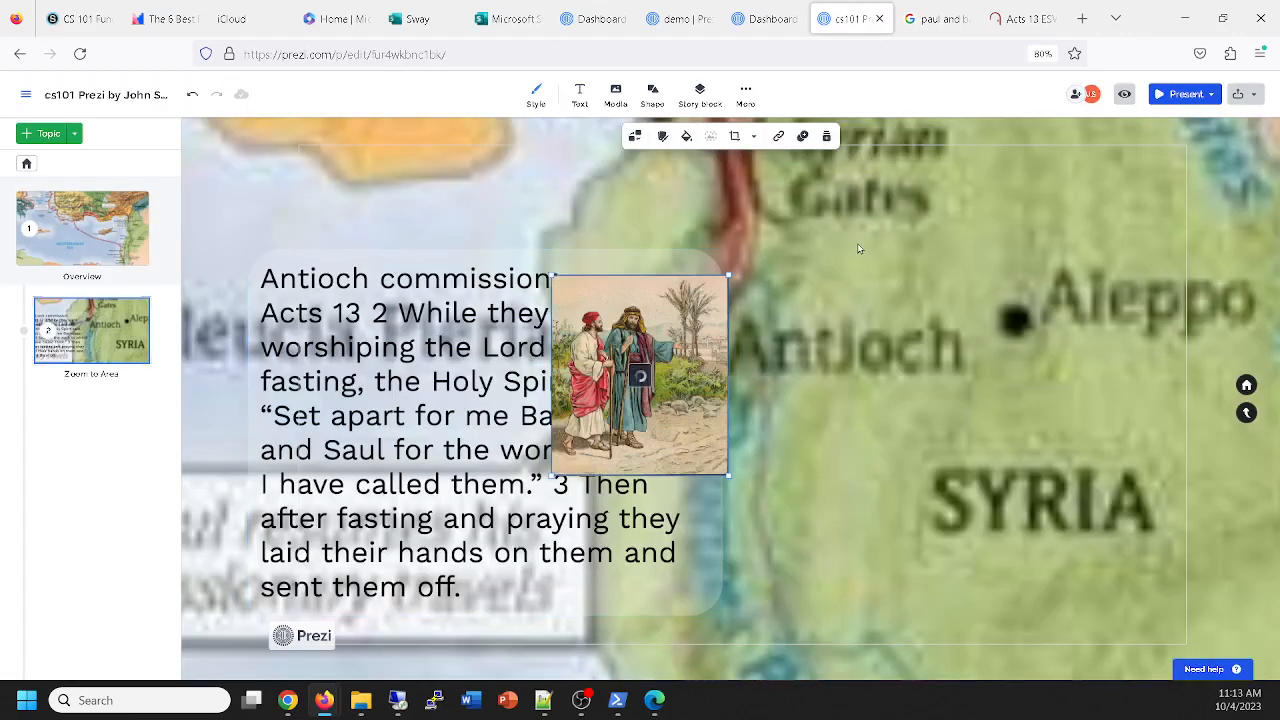
Place the Paul and Barnabas picture below the Antioch map label, enlarge it, and give it a Fade in animation.
{"action": "left_click_drag", "start_coordinate": [966, 284], "coordinate": [886, 459]}
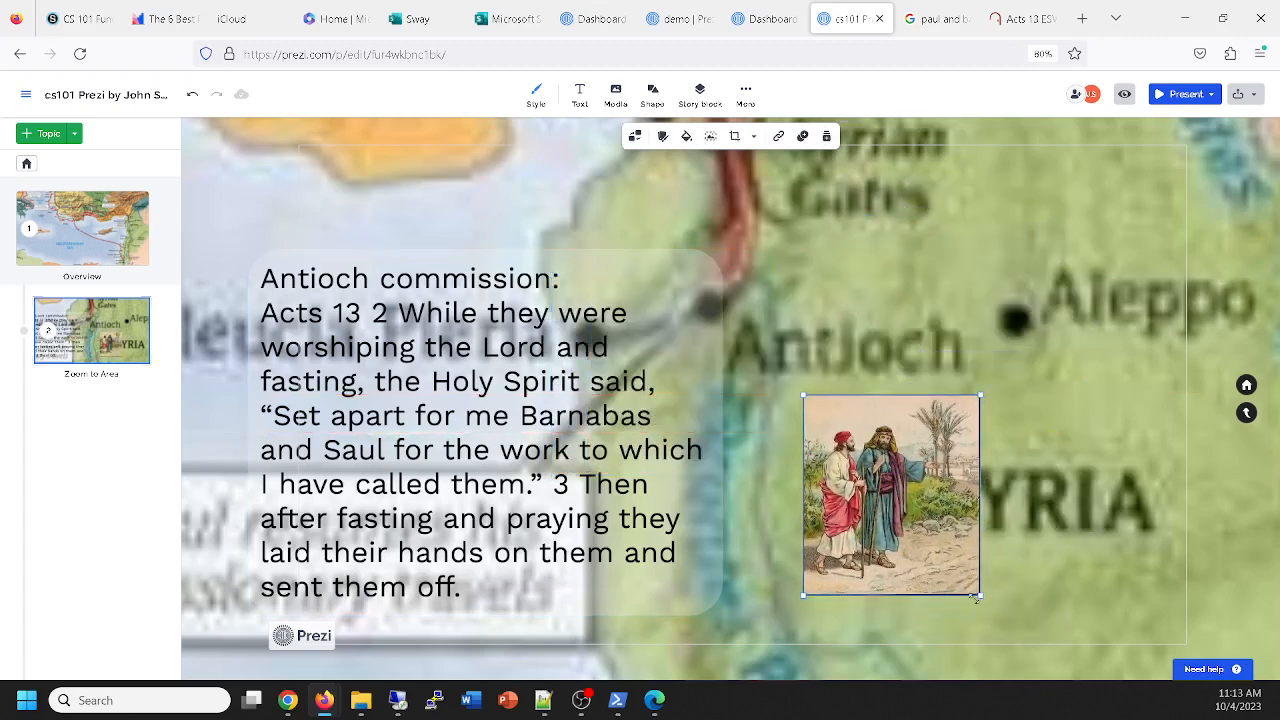
{"action": "left_click_drag", "start_coordinate": [980, 596], "coordinate": [1023, 643]}
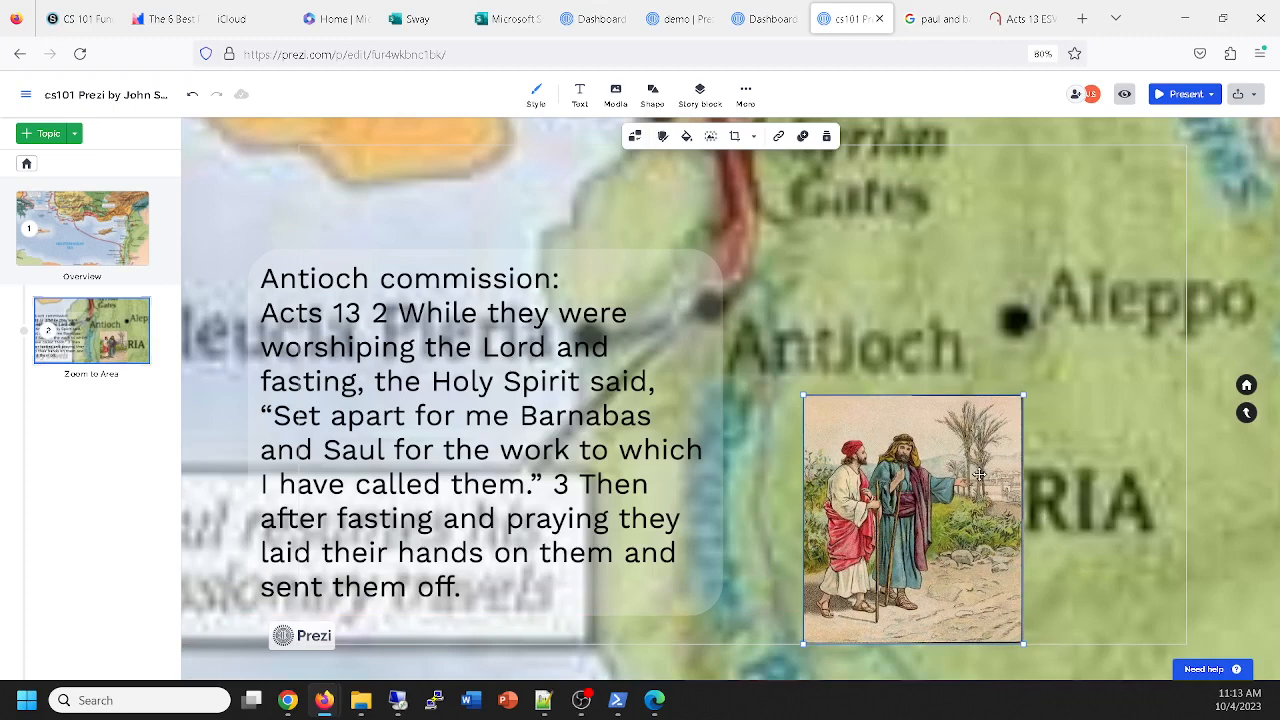
{"action": "left_click", "coordinate": [801, 137]}
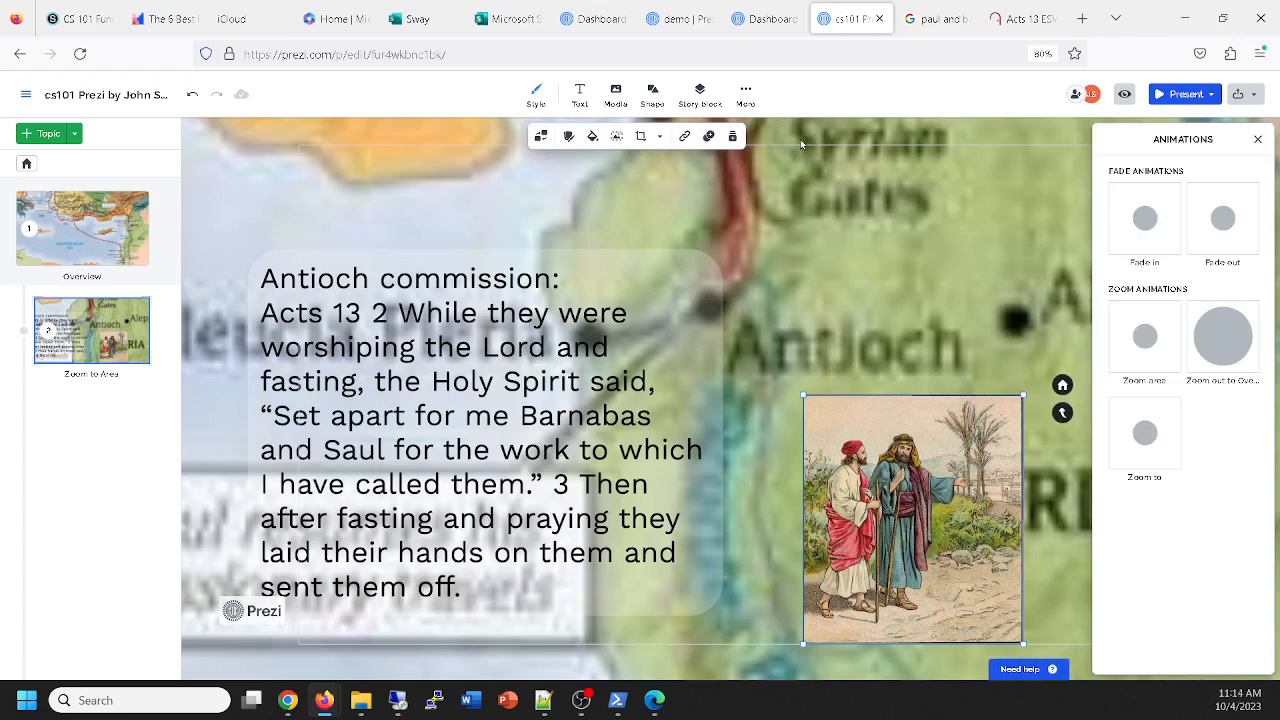
{"action": "left_click", "coordinate": [1153, 232]}
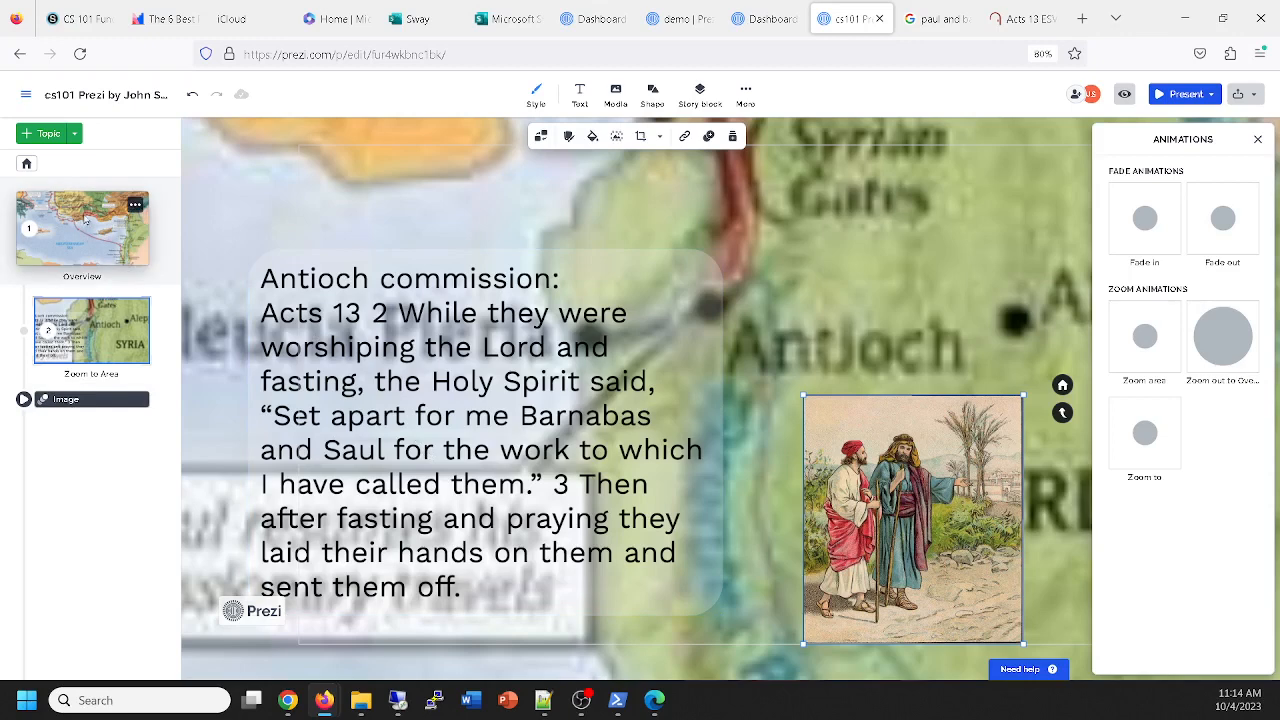
Add a new zoom area and enlarge and position it over Cyprus and Salamis on the map.
{"action": "left_click", "coordinate": [76, 136]}
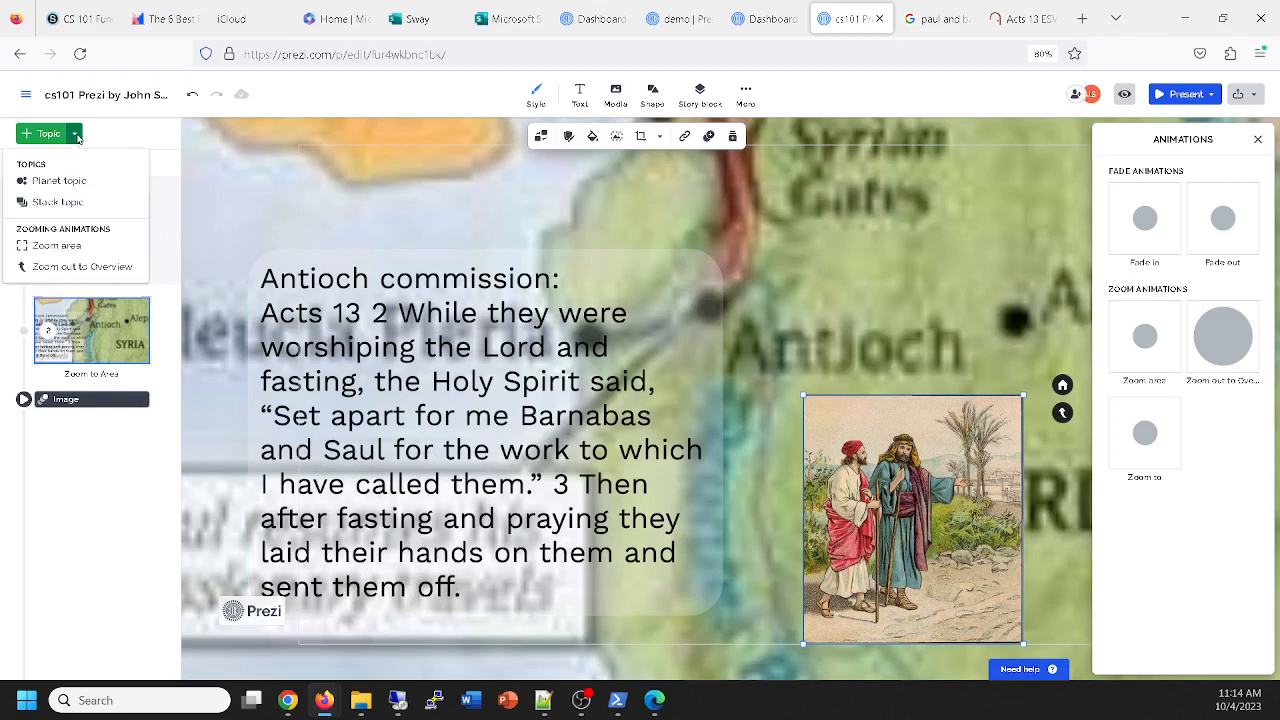
{"action": "left_click", "coordinate": [63, 251]}
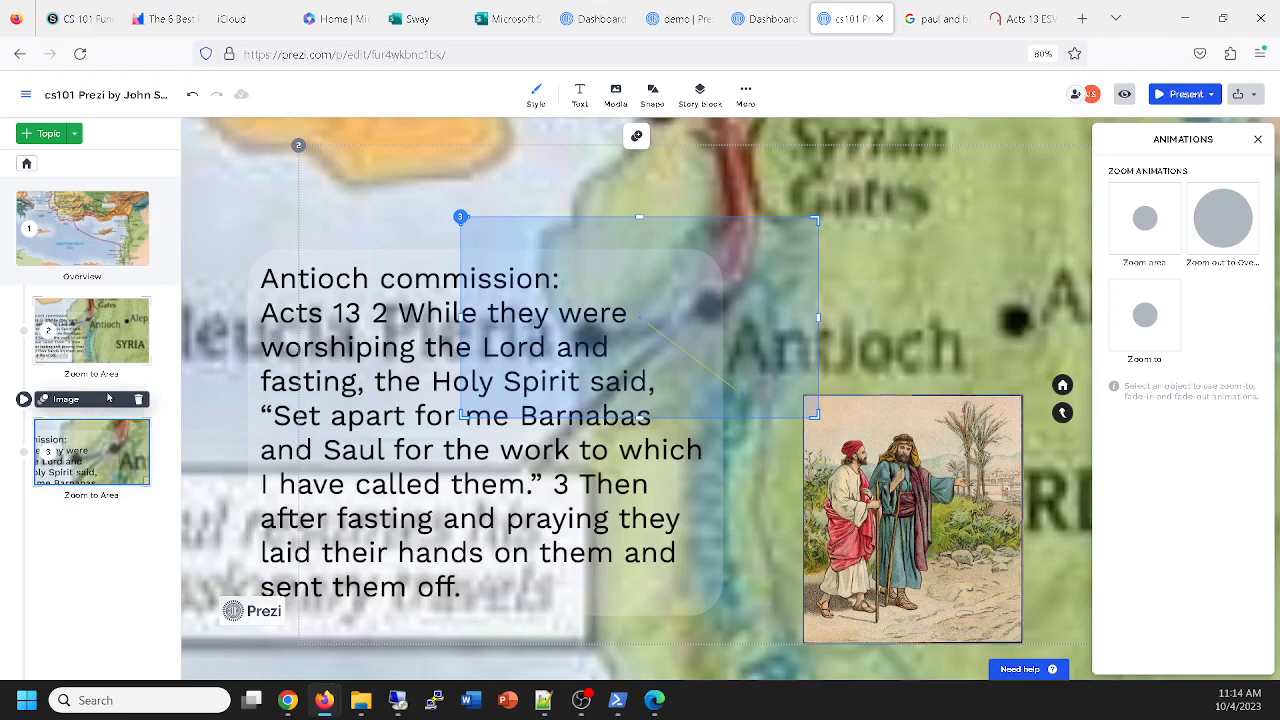
{"action": "scroll", "coordinate": [647, 267], "scroll_direction": "down", "scroll_amount": 5}
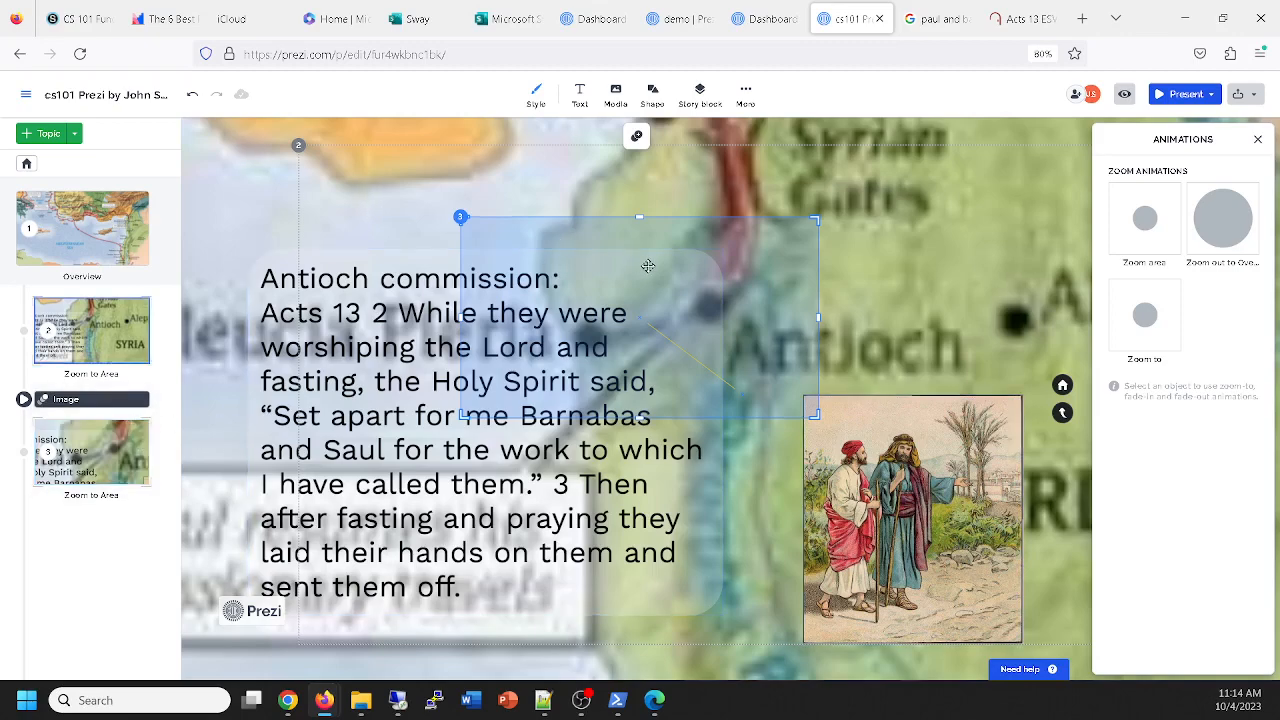
{"action": "scroll", "coordinate": [657, 267], "scroll_direction": "up", "scroll_amount": 7}
{"action": "scroll", "coordinate": [668, 272], "scroll_direction": "down", "scroll_amount": 2}
{"action": "scroll", "coordinate": [670, 273], "scroll_direction": "down", "scroll_amount": 6}
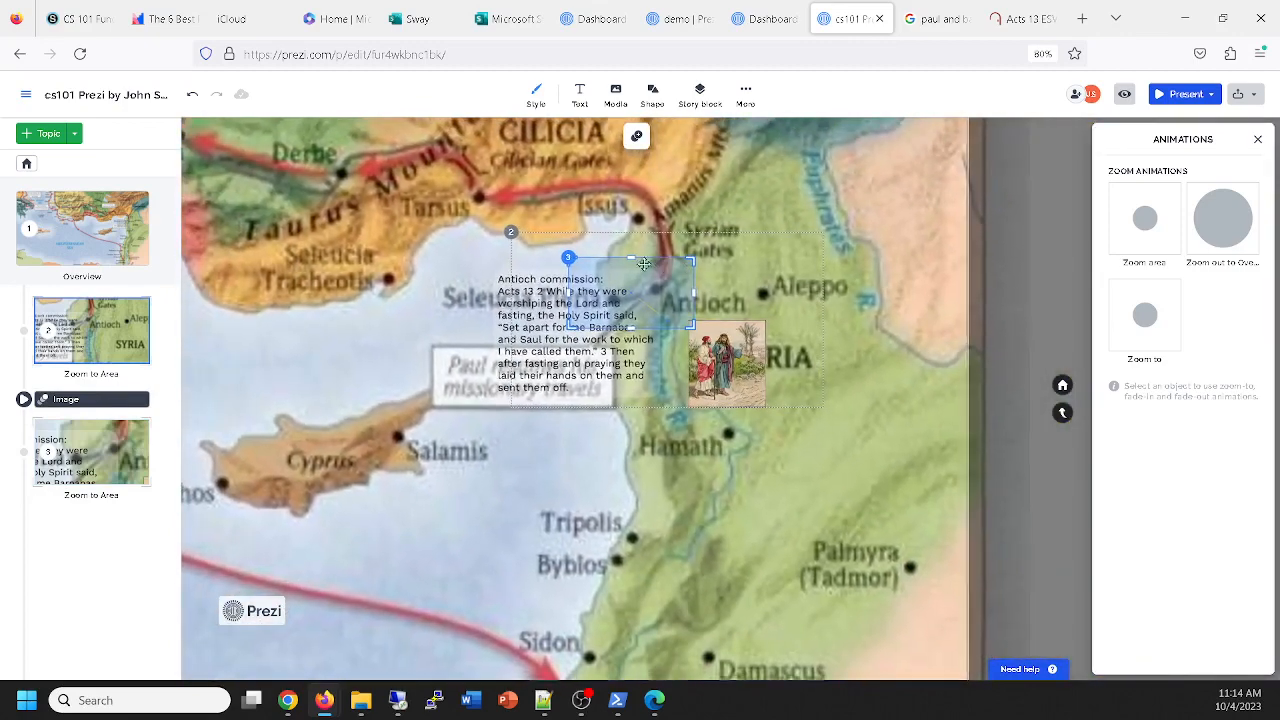
{"action": "left_click_drag", "start_coordinate": [611, 270], "coordinate": [252, 464]}
{"action": "left_click_drag", "start_coordinate": [320, 528], "coordinate": [452, 576]}
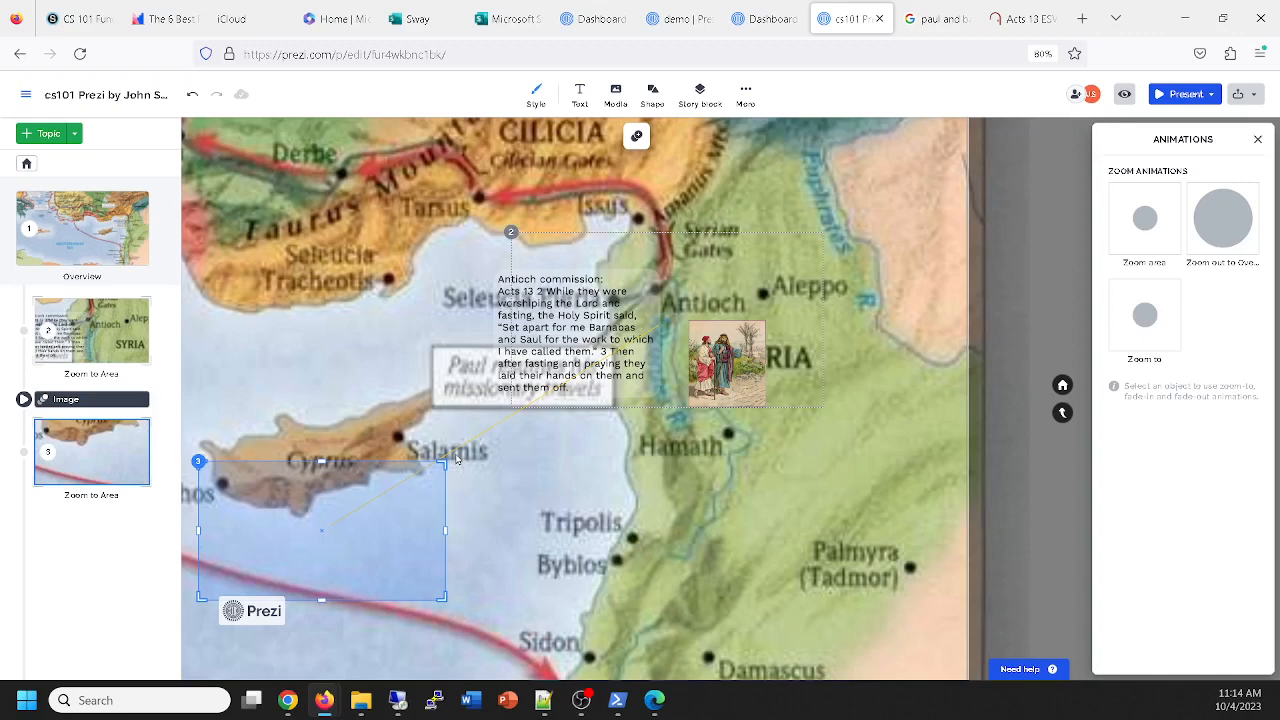
{"action": "left_click_drag", "start_coordinate": [355, 533], "coordinate": [406, 496]}
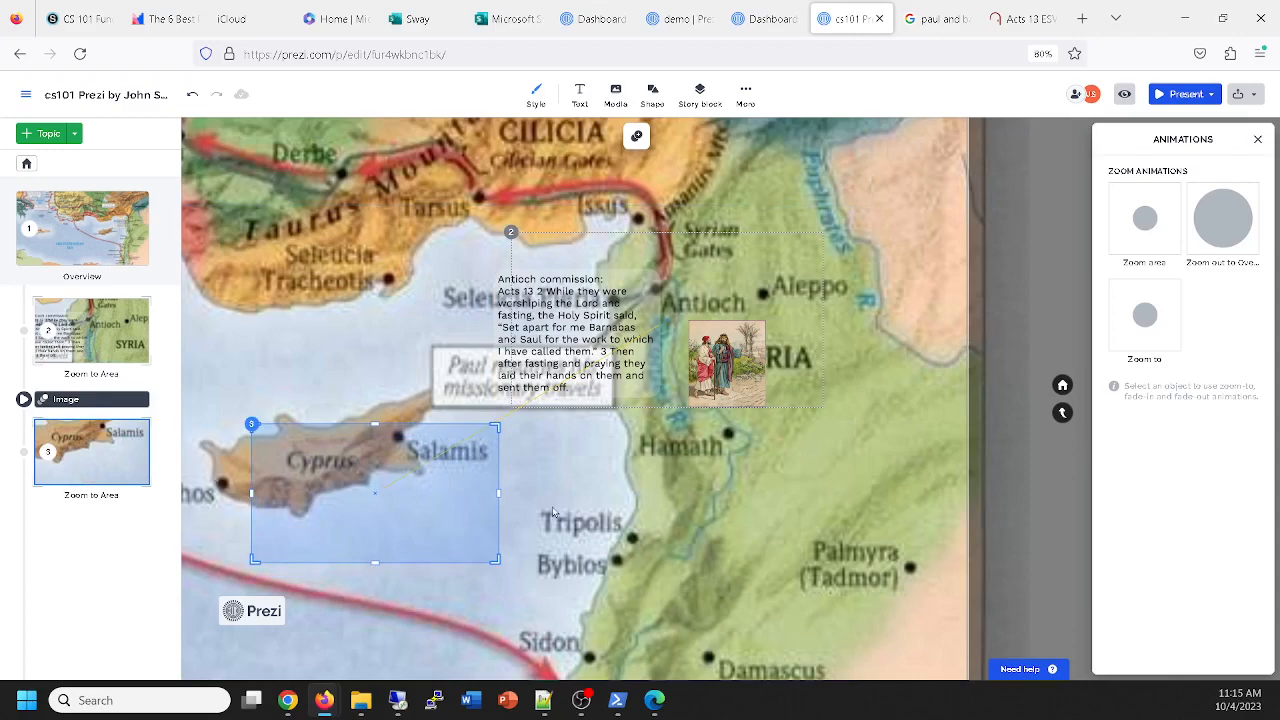
Open the Cyprus zoom area and add a text box reading "Events on the island of Cyprus" with "Acts 13:" on a new line.
{"action": "left_click", "coordinate": [121, 447]}
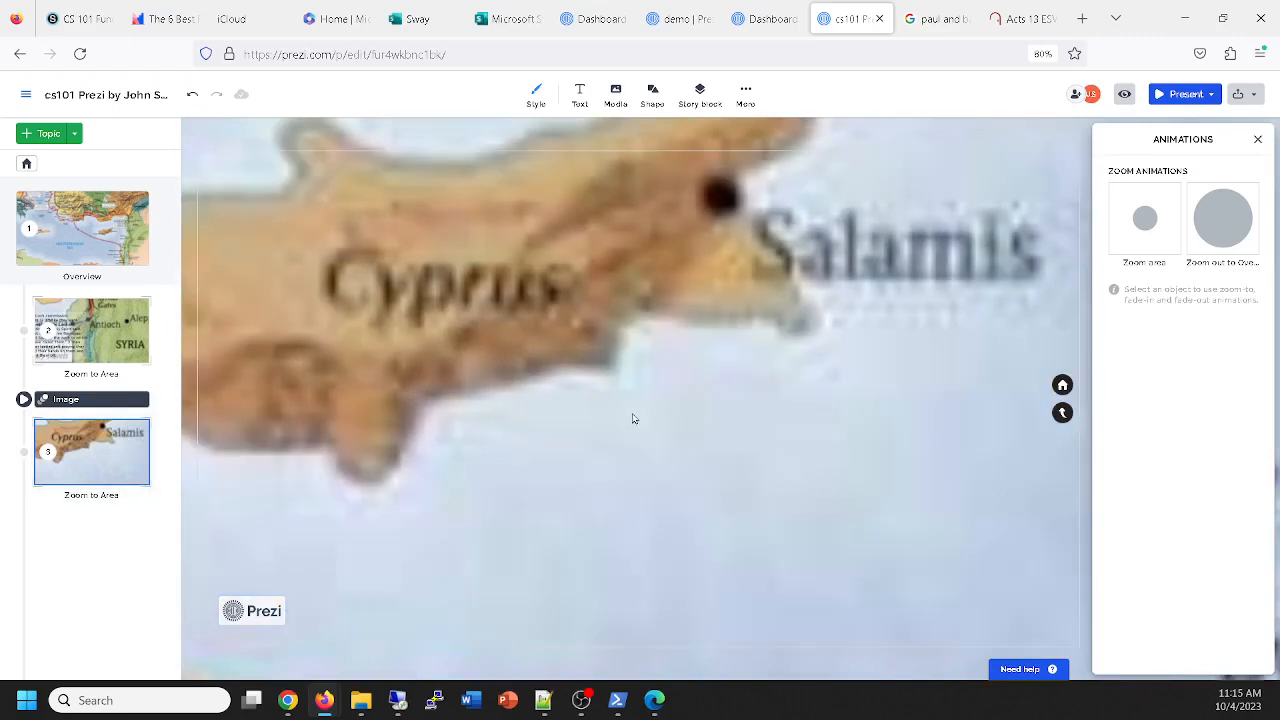
{"action": "left_click", "coordinate": [580, 92]}
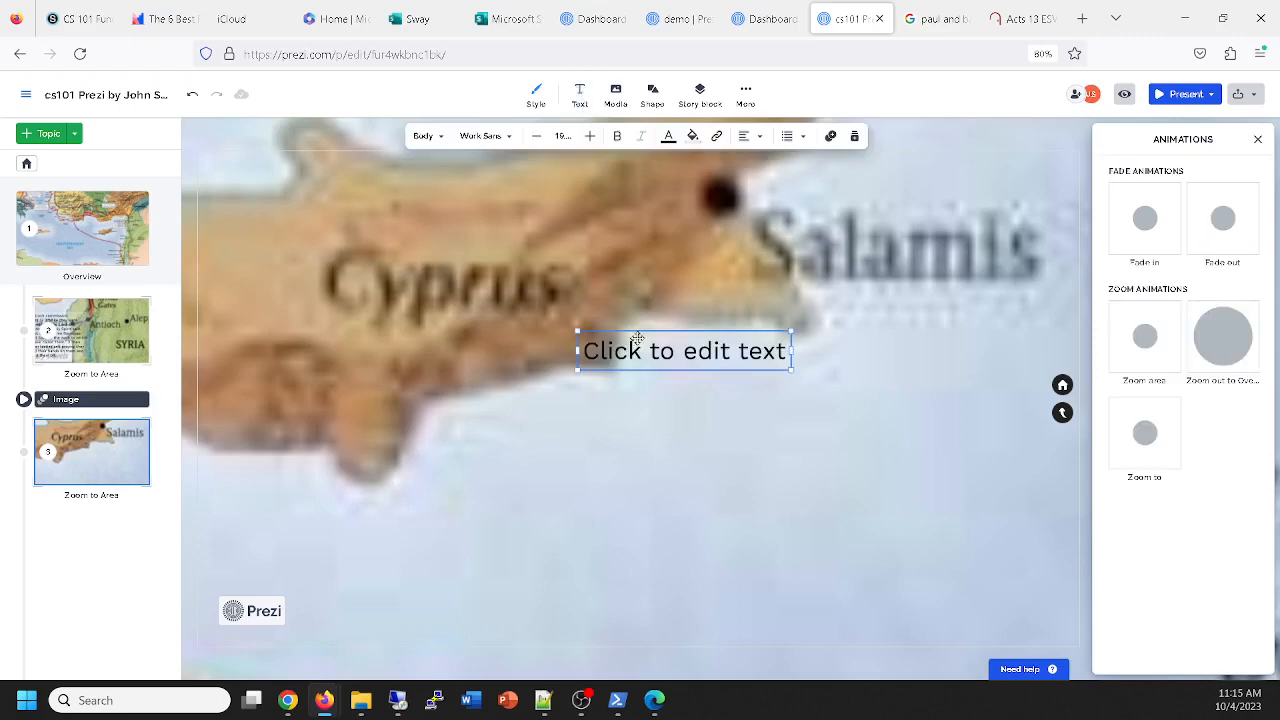
{"action": "type", "text": "E"}
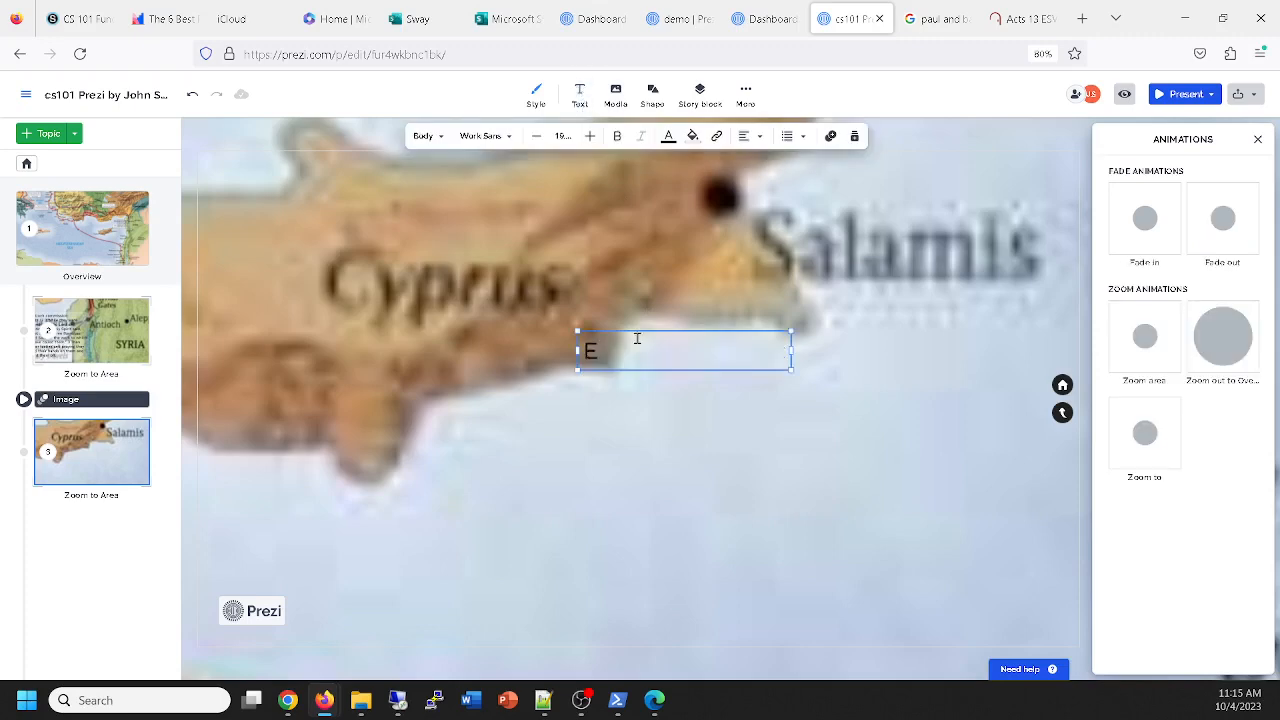
{"action": "type", "text": "vents on the"}
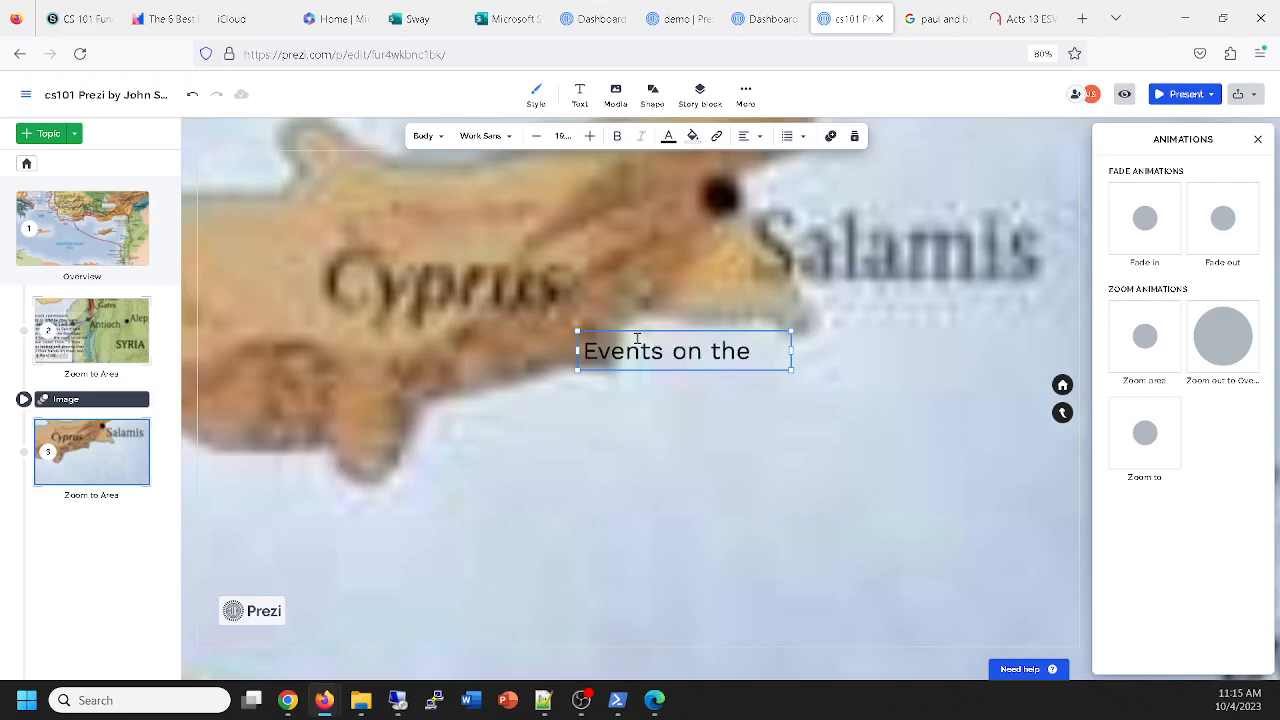
{"action": "type", "text": " island of C"}
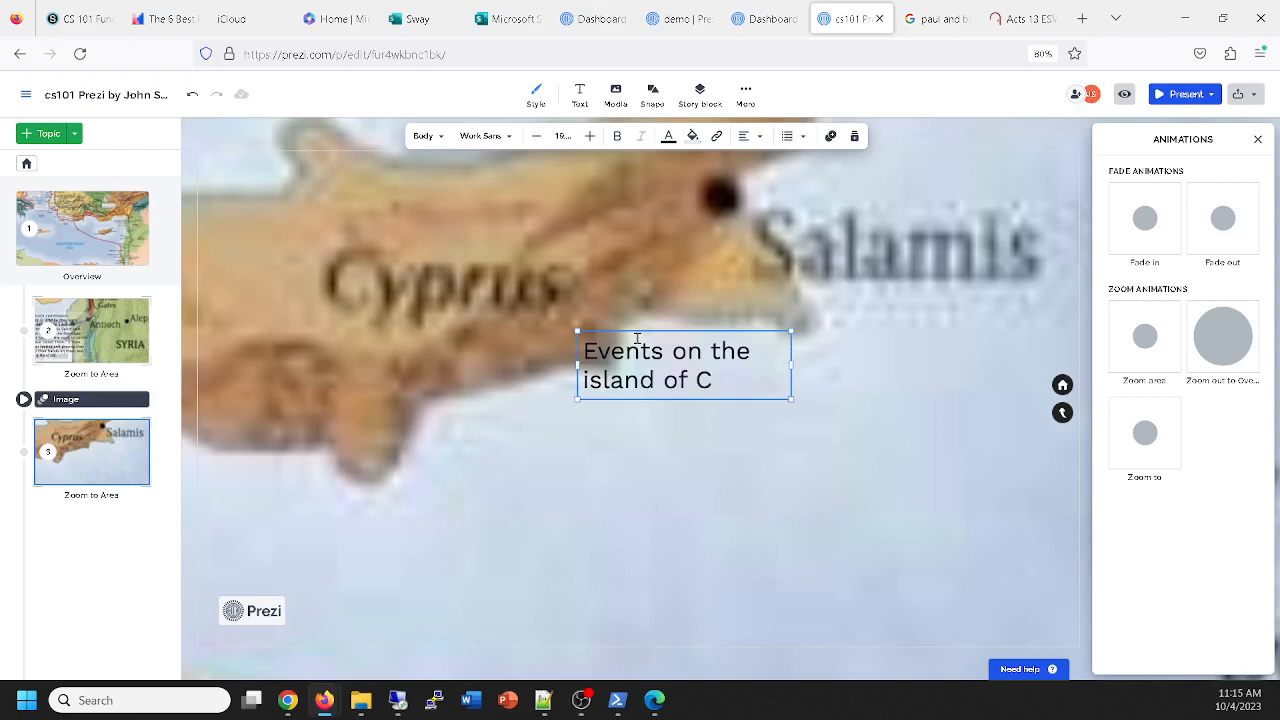
{"action": "type", "text": "yprus"}
{"action": "key", "text": "Return"}
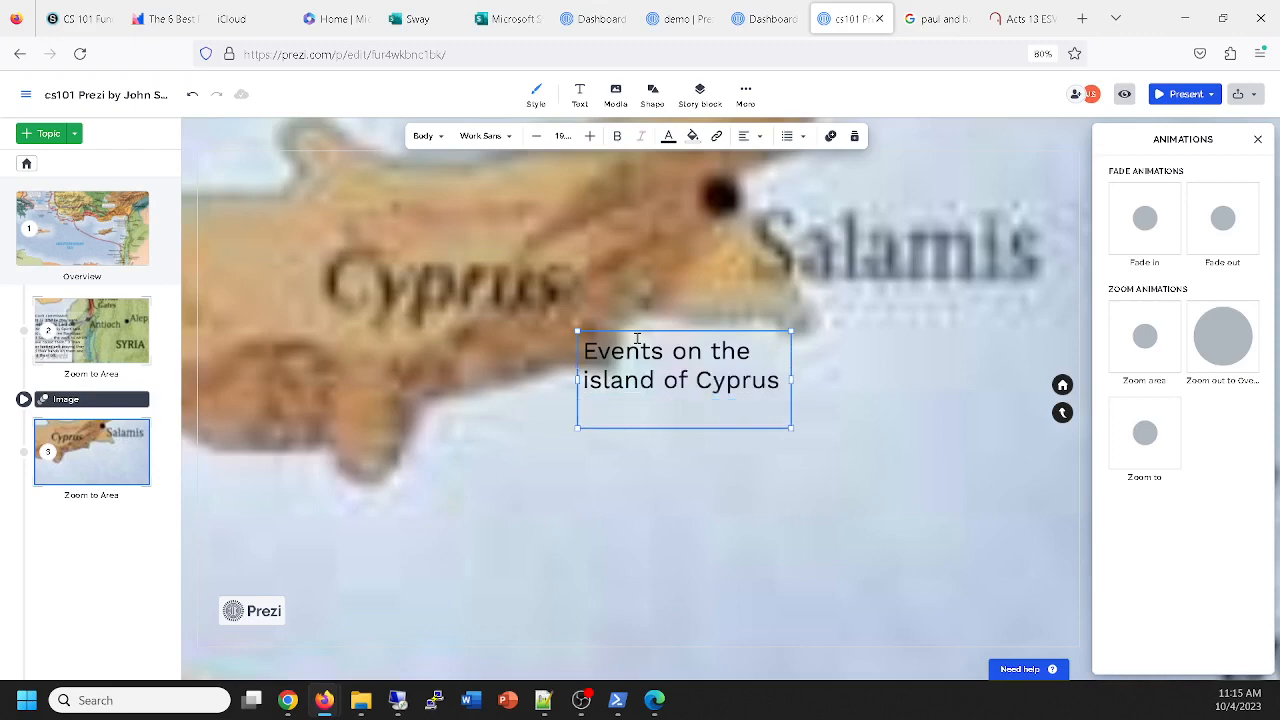
{"action": "type", "text": "Acts 13:"}
Copy verses 5 and 6 from the Acts 13 ESV page and paste them after "Acts 13:" in the Cyprus text box.
{"action": "left_click", "coordinate": [1018, 18]}
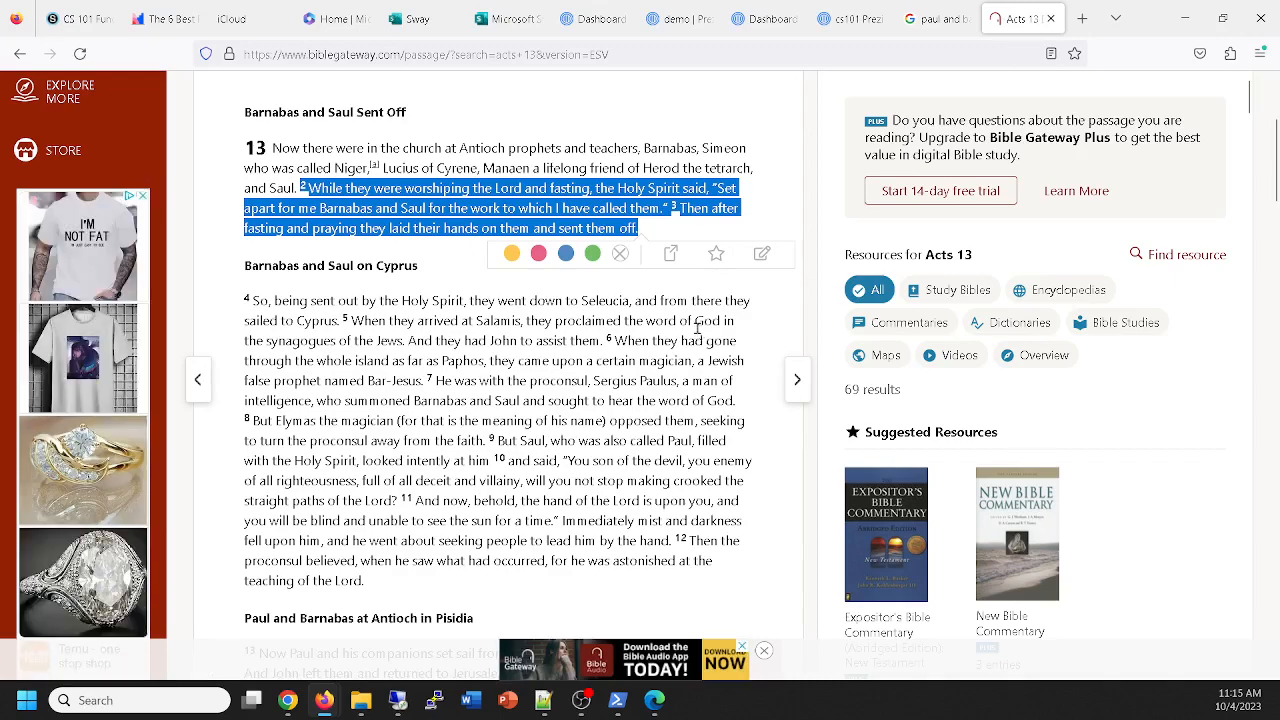
{"action": "scroll", "coordinate": [697, 333], "scroll_direction": "down", "scroll_amount": 2}
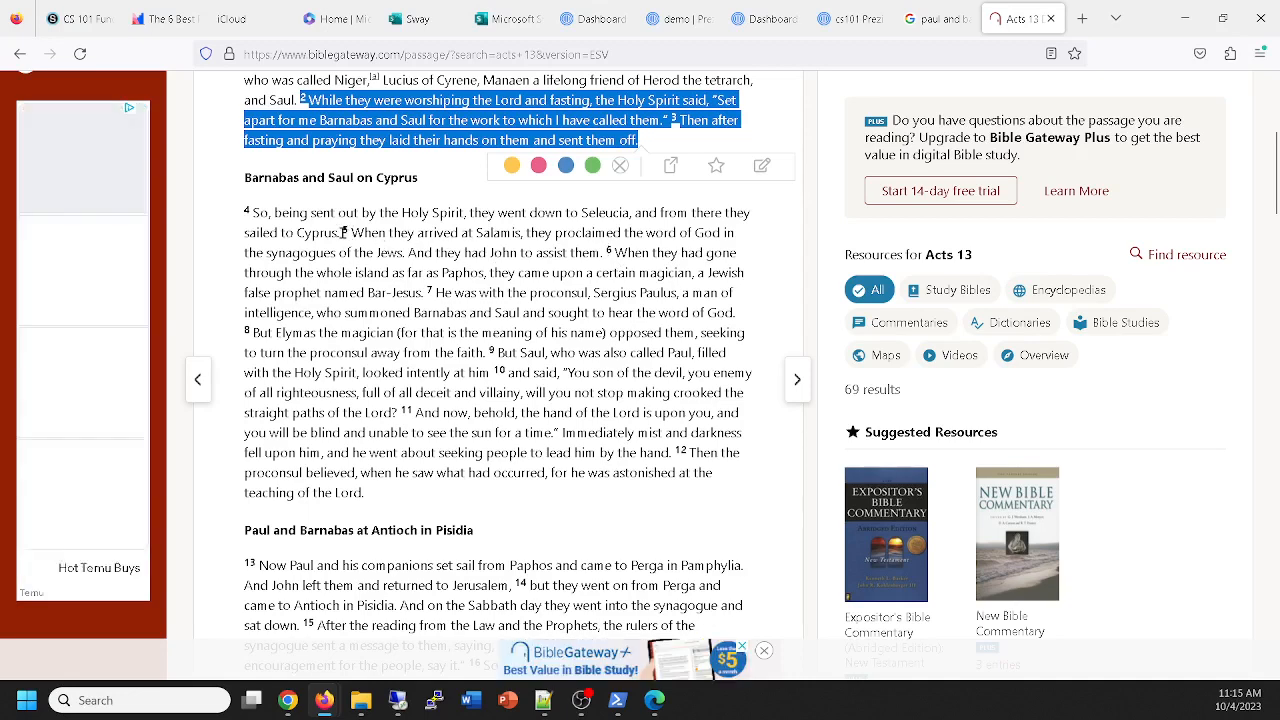
{"action": "left_click_drag", "start_coordinate": [343, 232], "coordinate": [441, 303]}
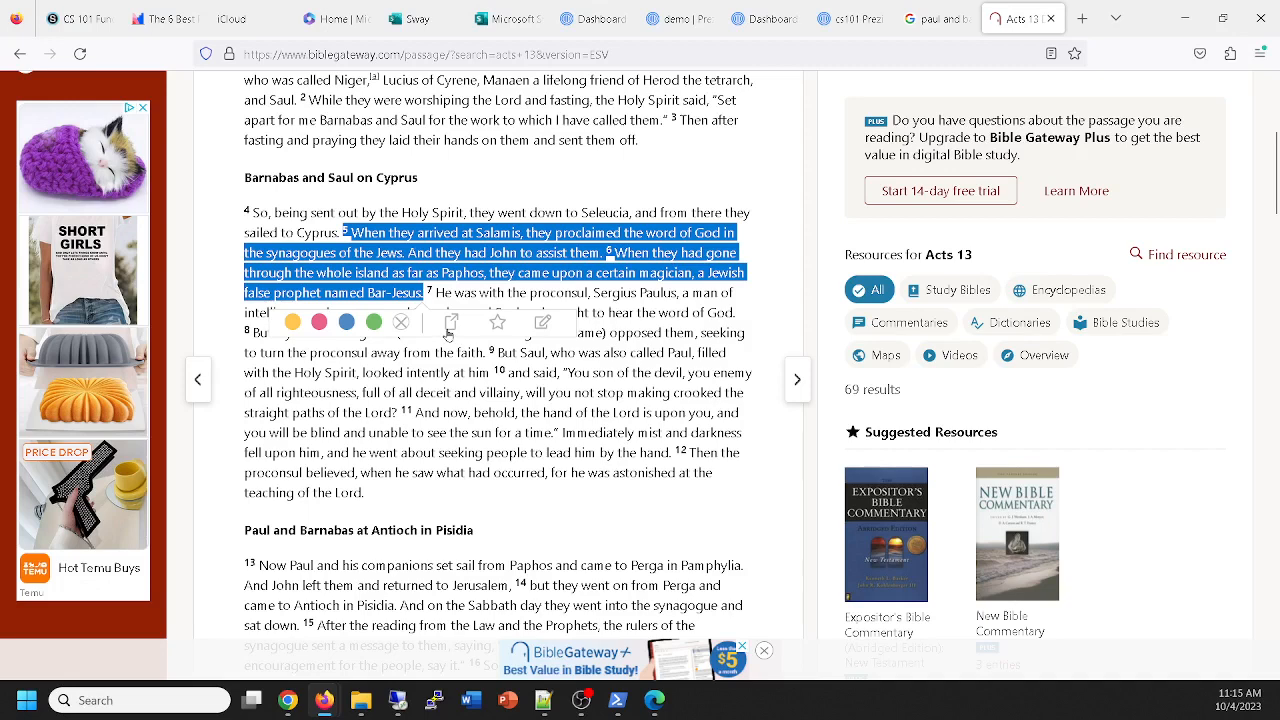
{"action": "left_click", "coordinate": [830, 19]}
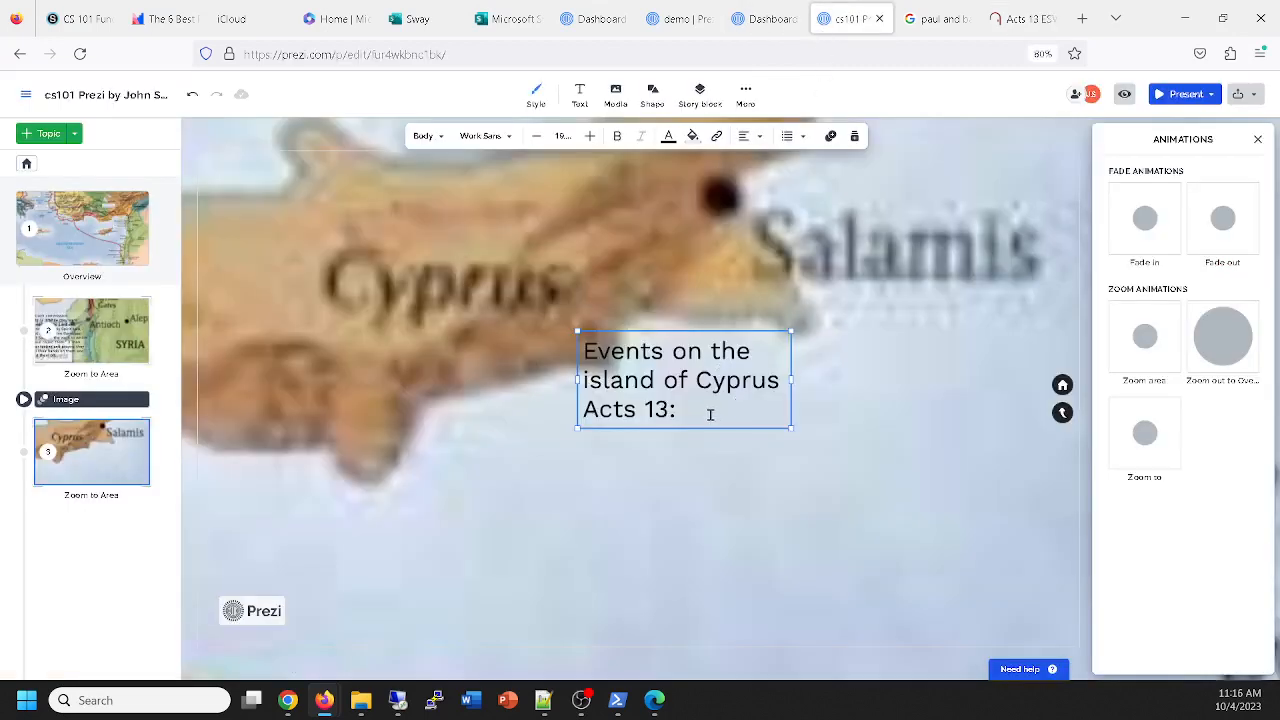
{"action": "key", "text": "ctrl+v"}
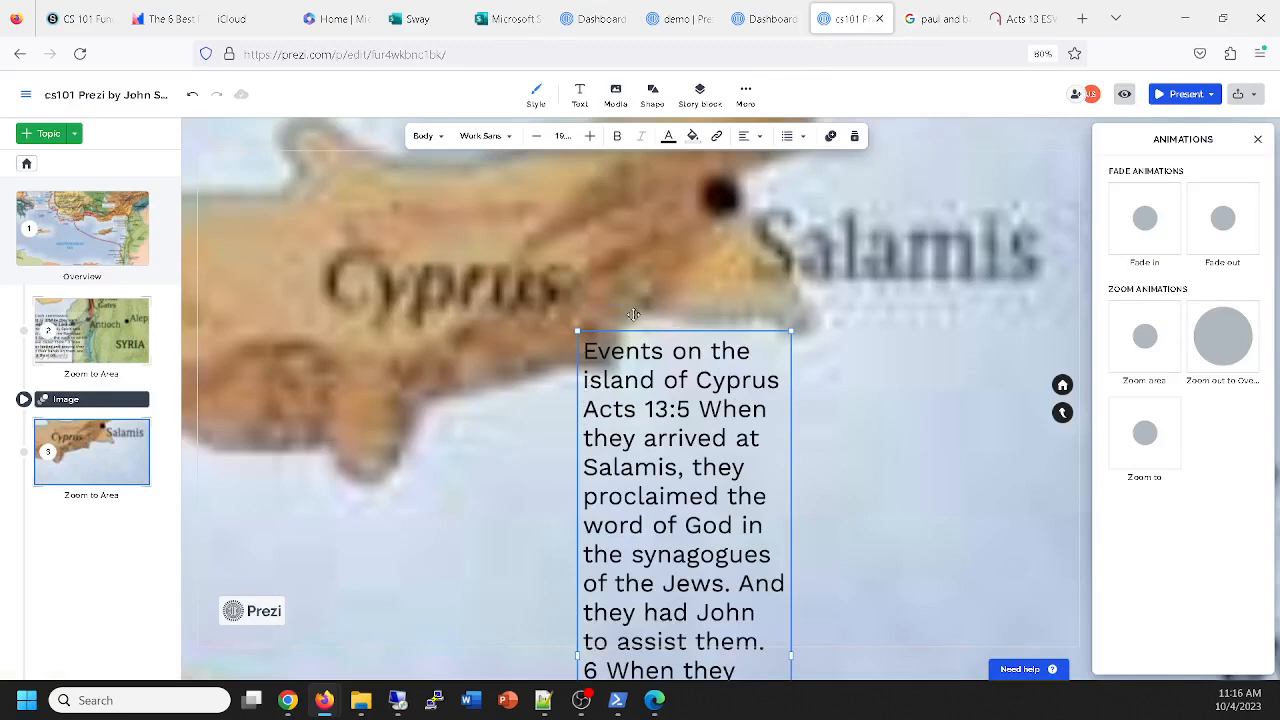
Widen the Cyprus text box to about twice its width and place it over the sea below Salamis.
{"action": "left_click_drag", "start_coordinate": [668, 329], "coordinate": [401, 193]}
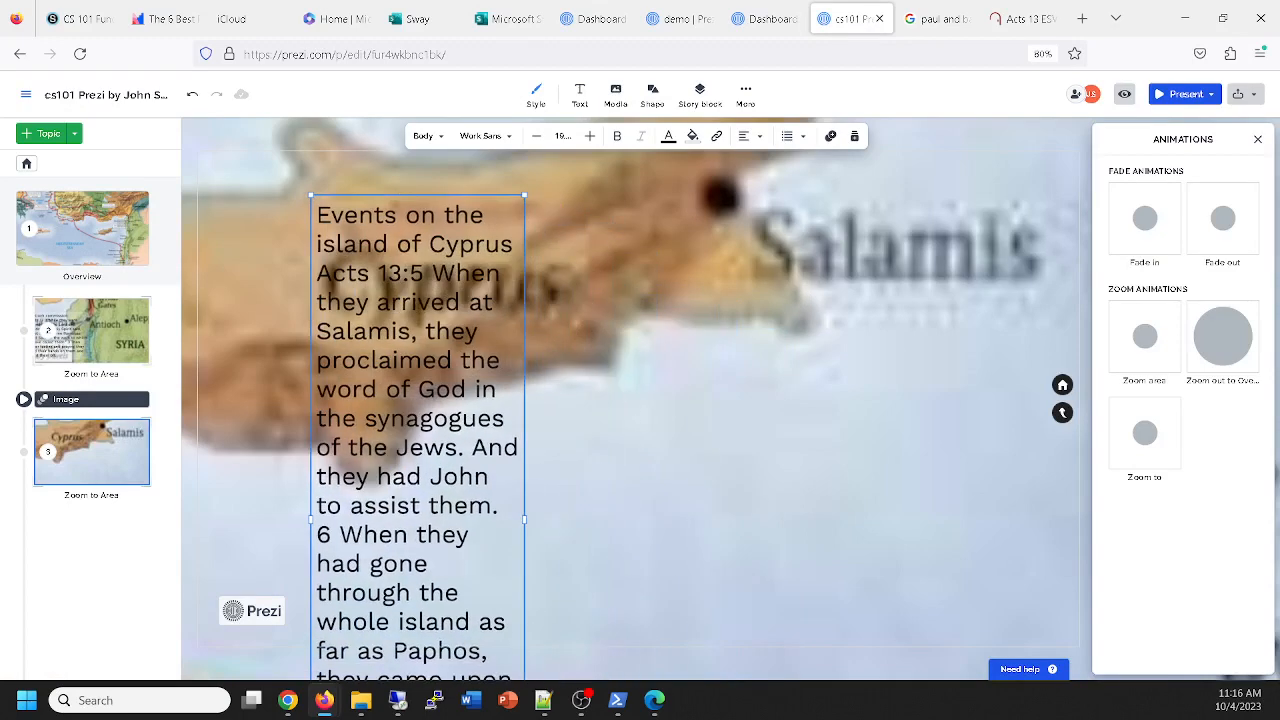
{"action": "left_click_drag", "start_coordinate": [524, 519], "coordinate": [729, 519]}
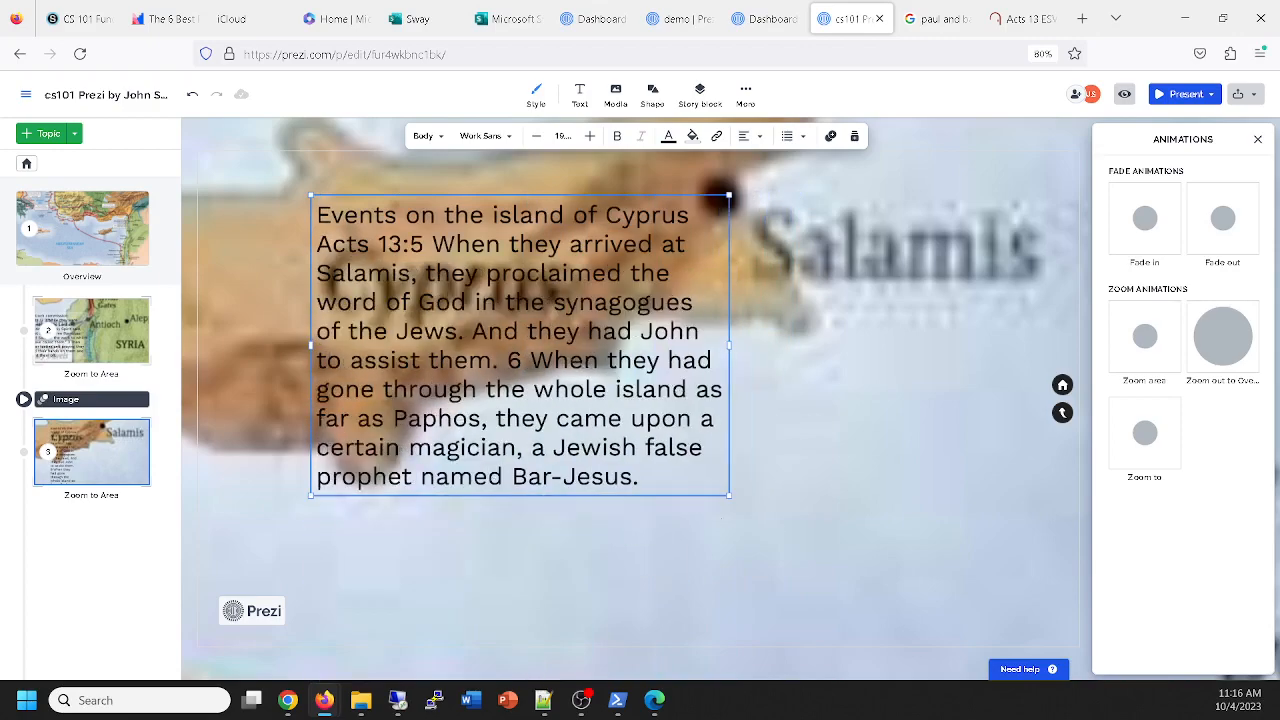
{"action": "left_click_drag", "start_coordinate": [457, 240], "coordinate": [757, 393]}
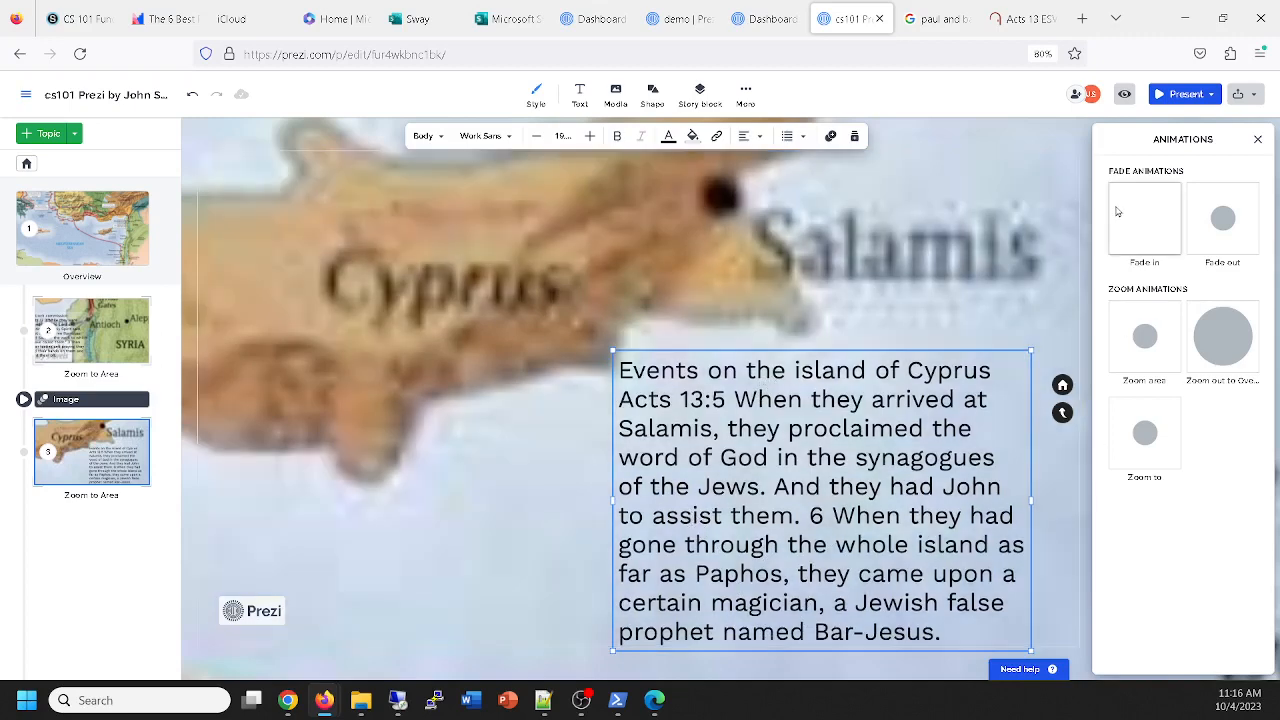
Switch to the Google Images results and search for "bar jesus".
{"action": "left_click", "coordinate": [934, 28]}
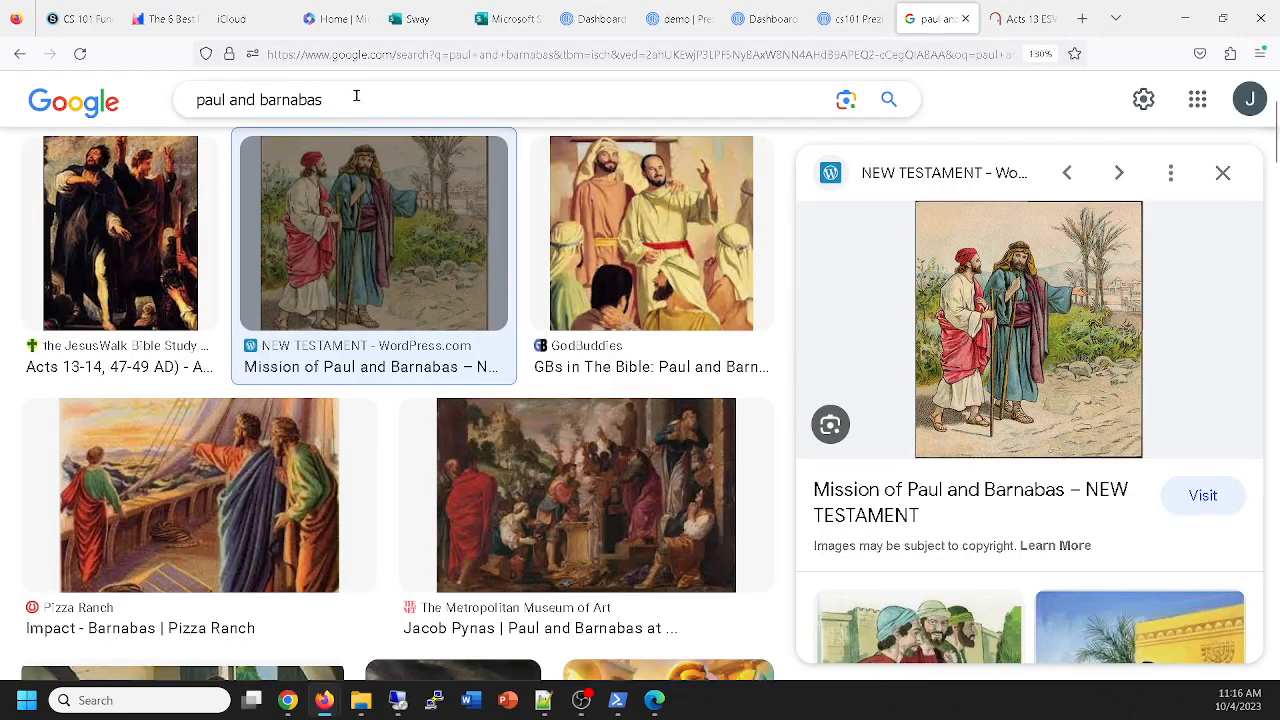
{"action": "left_click_drag", "start_coordinate": [354, 94], "coordinate": [182, 120]}
{"action": "type", "text": "ba"}
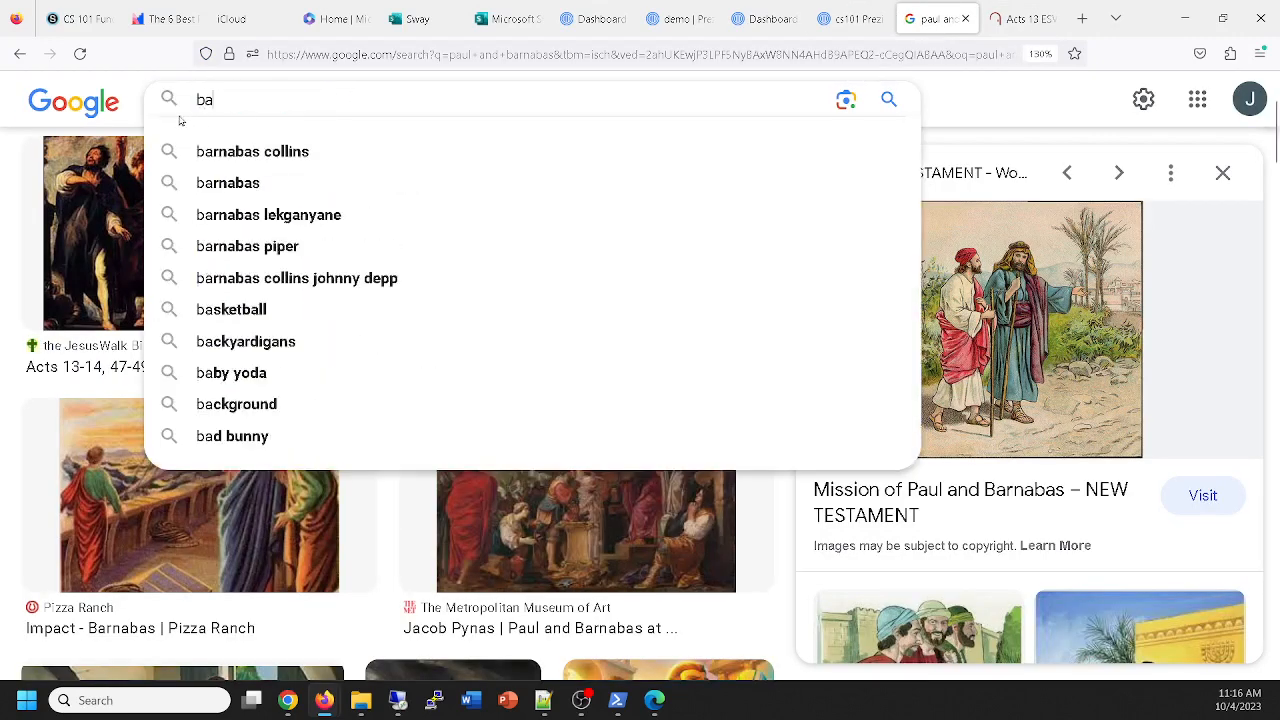
{"action": "type", "text": "r jesus"}
{"action": "key", "text": "Return"}
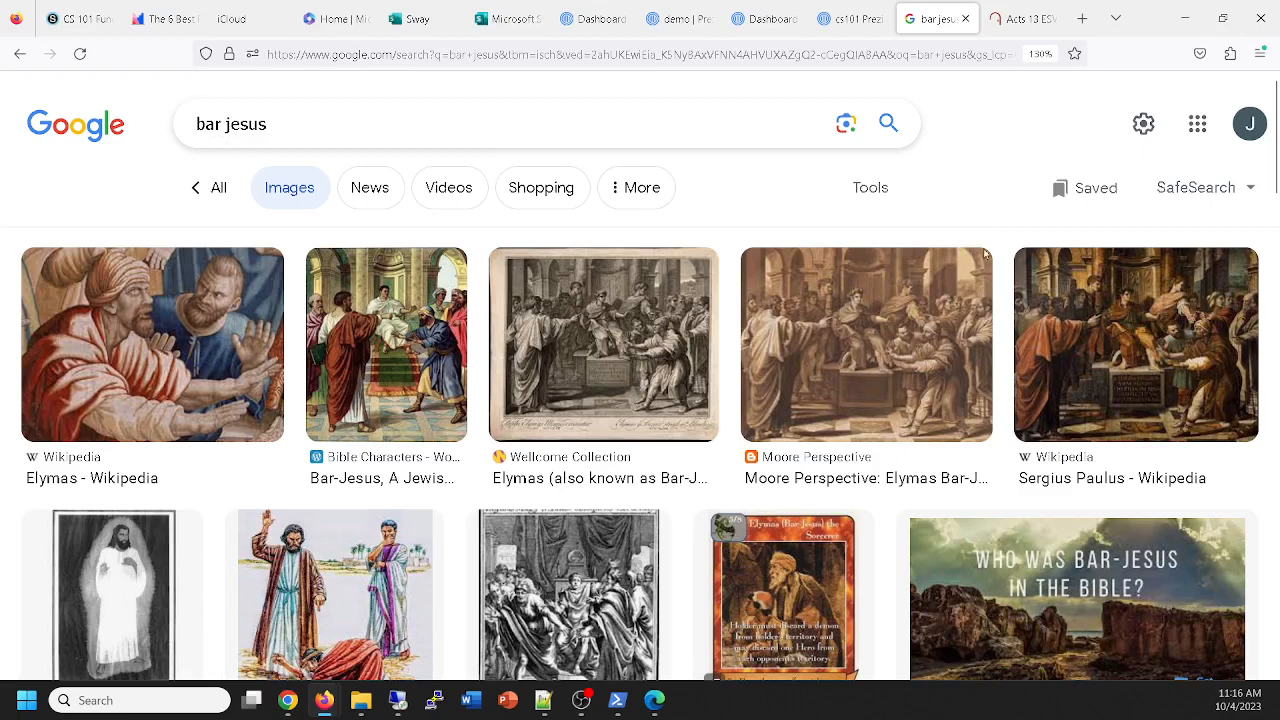
Look through the image results and copy the color painting captioned "Frescoes of Paul's Ministry".
{"action": "scroll", "coordinate": [845, 215], "scroll_direction": "down", "scroll_amount": 2}
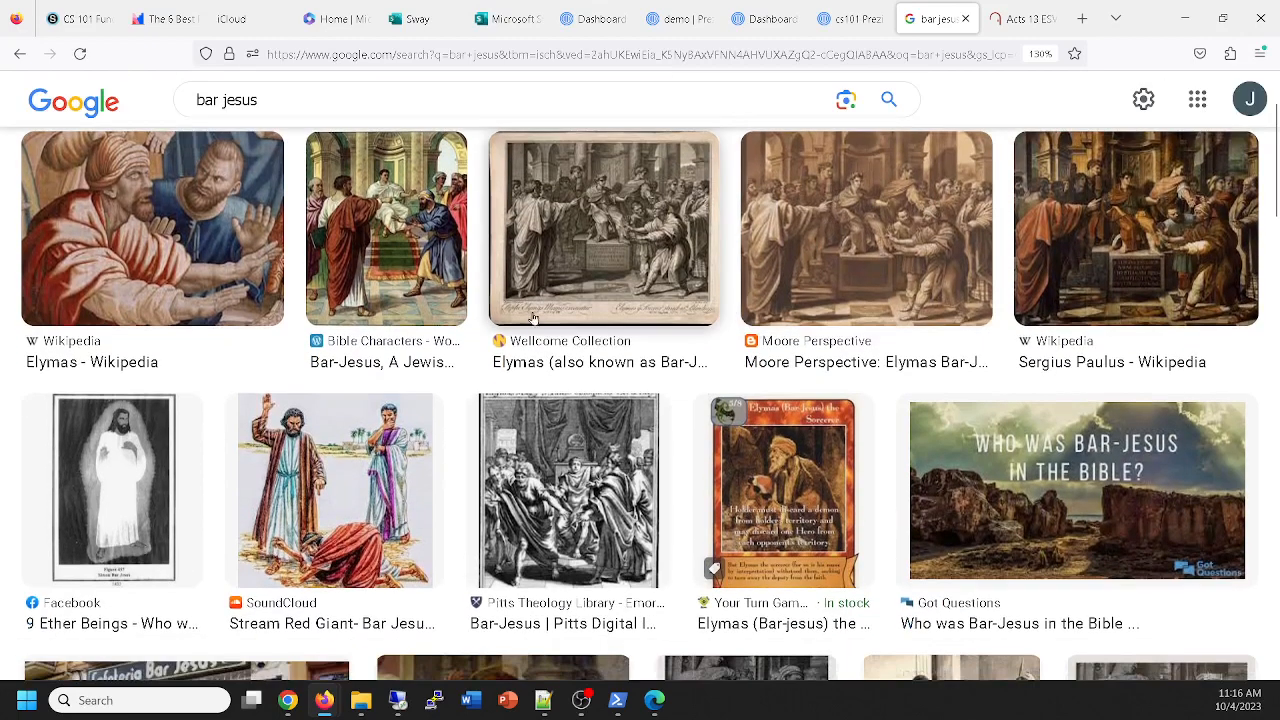
{"action": "scroll", "coordinate": [533, 318], "scroll_direction": "down", "scroll_amount": 3}
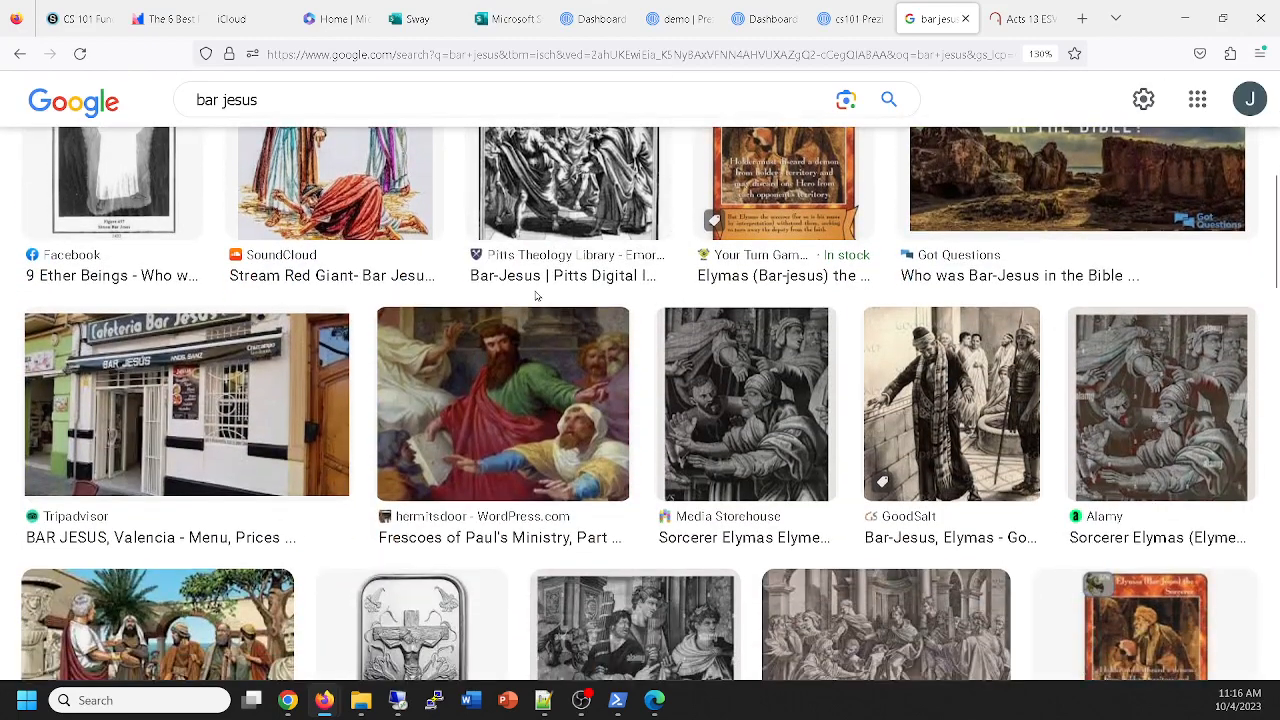
{"action": "scroll", "coordinate": [542, 292], "scroll_direction": "down", "scroll_amount": 2}
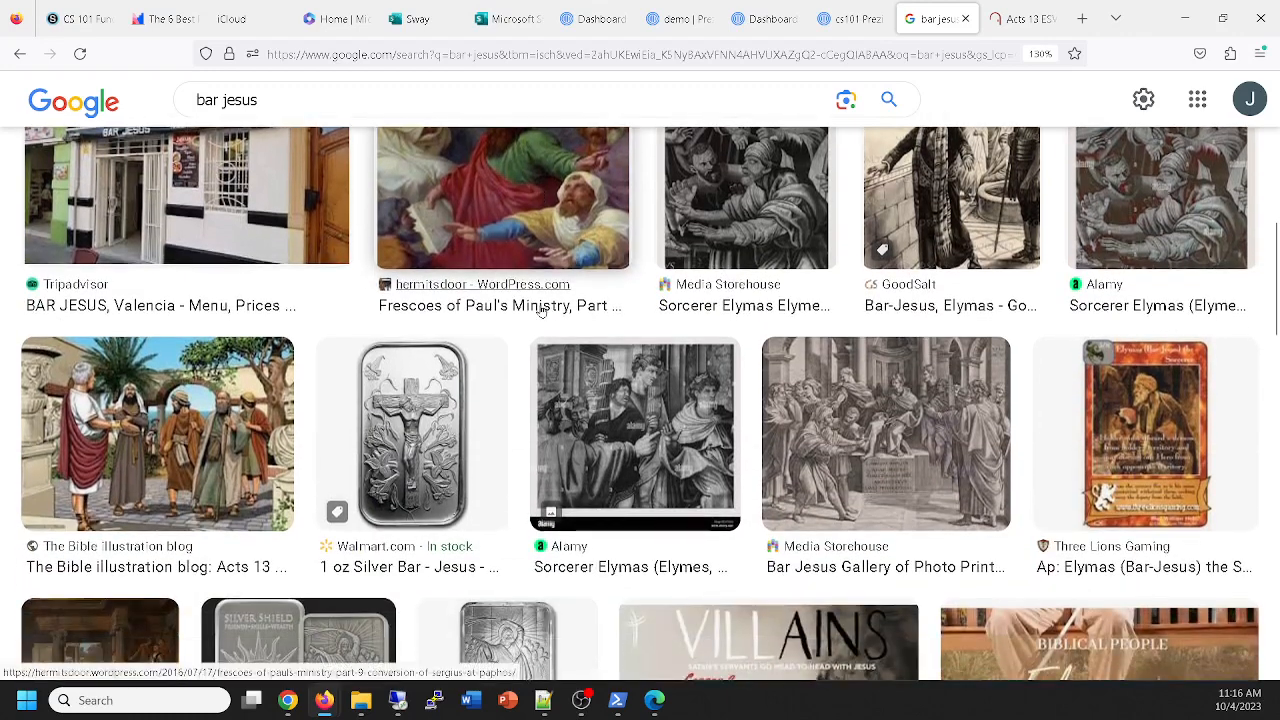
{"action": "scroll", "coordinate": [535, 306], "scroll_direction": "up", "scroll_amount": 1}
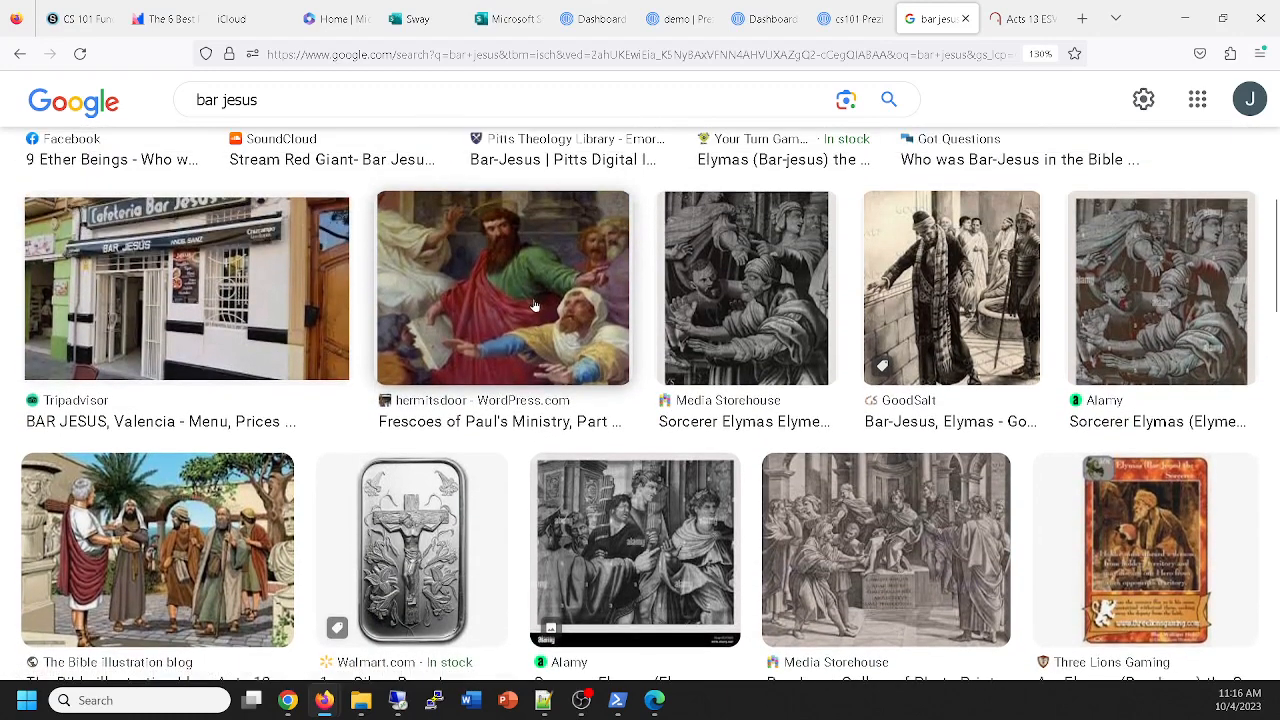
{"action": "scroll", "coordinate": [533, 306], "scroll_direction": "down", "scroll_amount": 2}
{"action": "scroll", "coordinate": [533, 306], "scroll_direction": "up", "scroll_amount": 3}
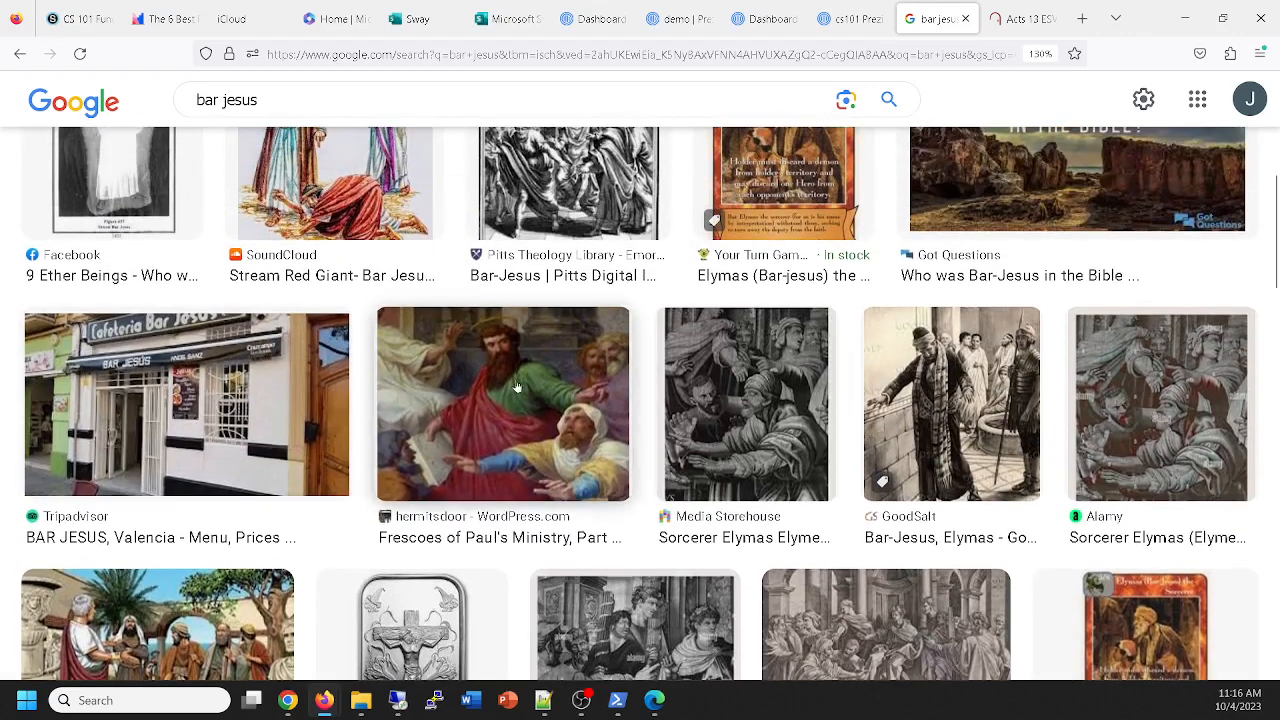
{"action": "right_click", "coordinate": [517, 387]}
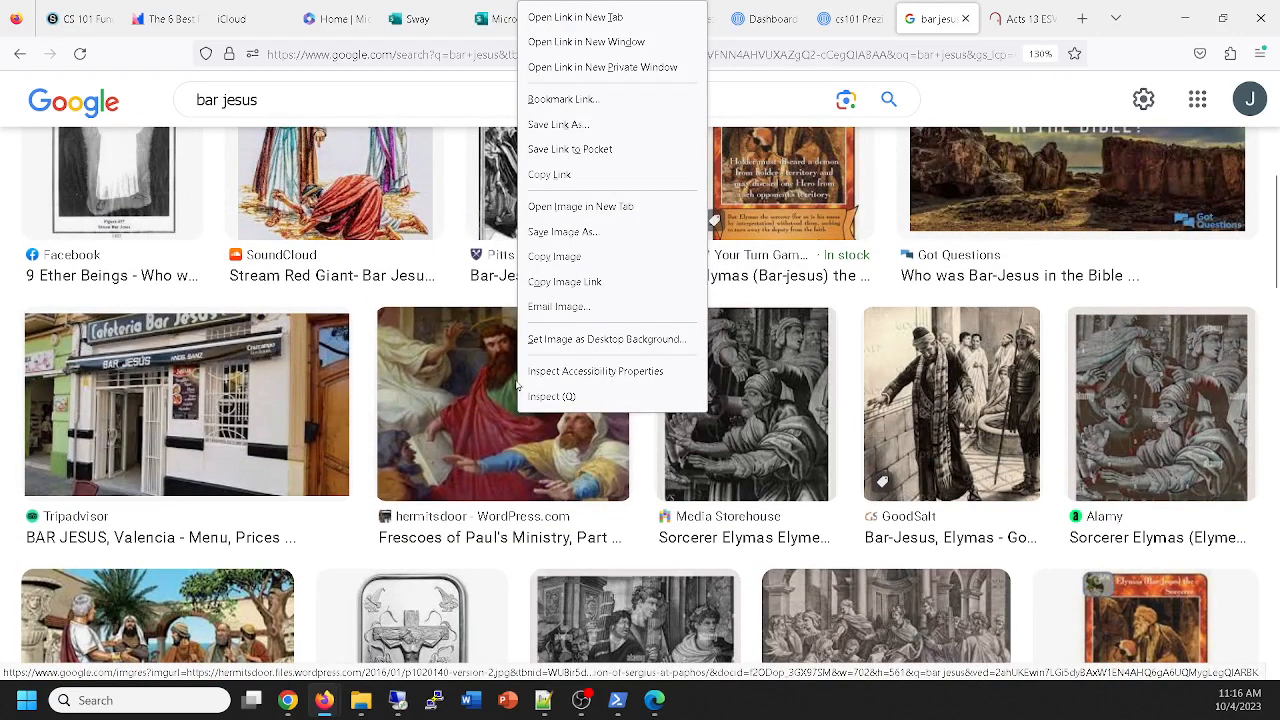
{"action": "left_click", "coordinate": [541, 258]}
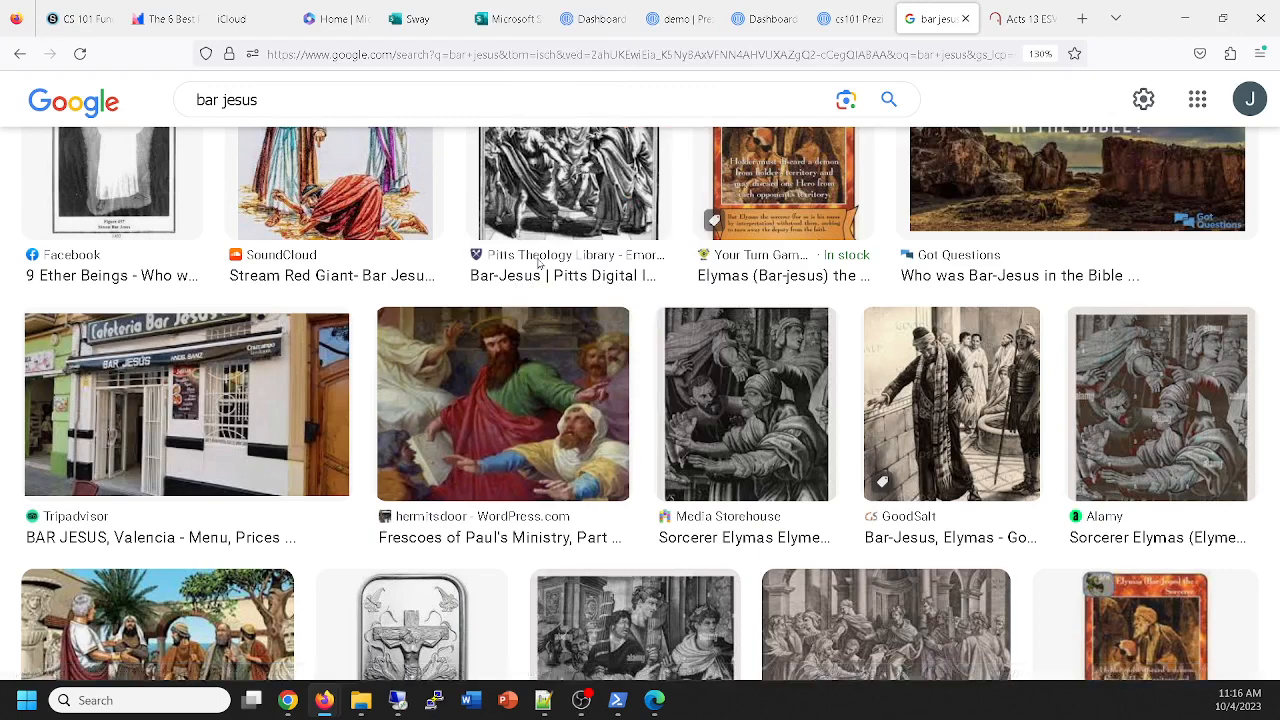
Paste the painting into the Cyprus zoom area in Prezi, enlarge it and place it beside the scripture text, below the Cyprus label.
{"action": "left_click", "coordinate": [845, 22]}
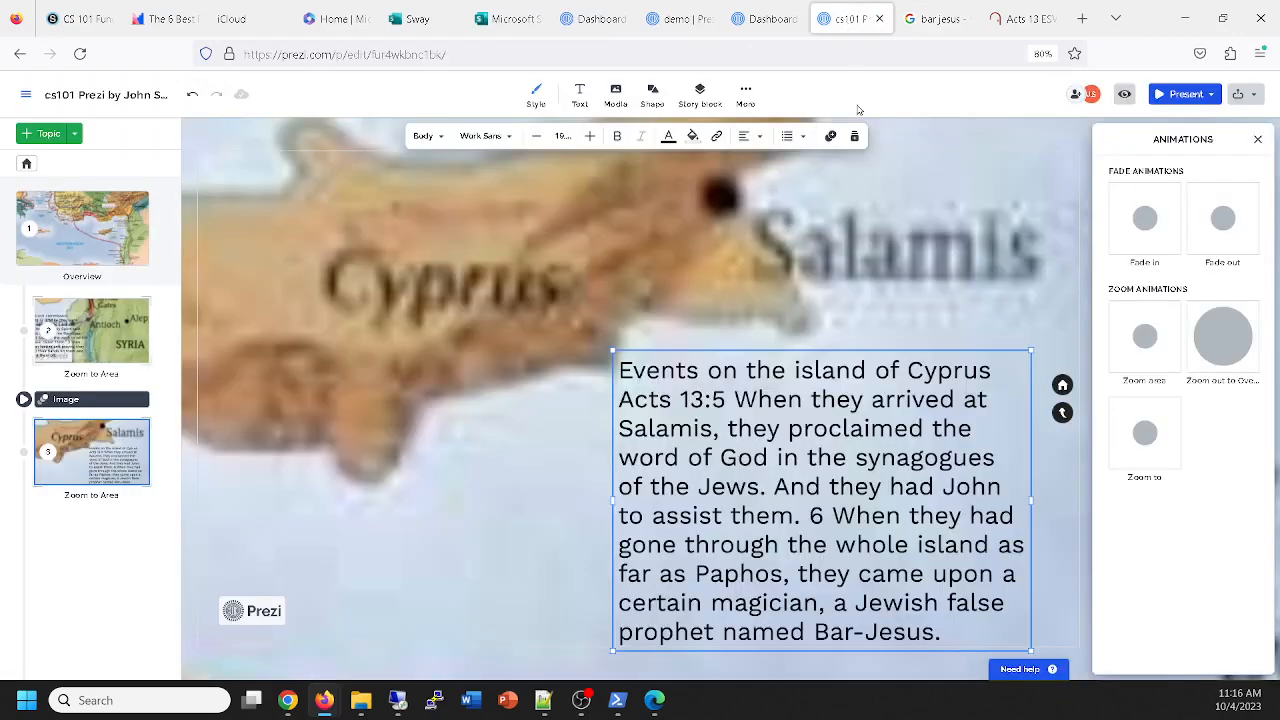
{"action": "key", "text": "ctrl+v"}
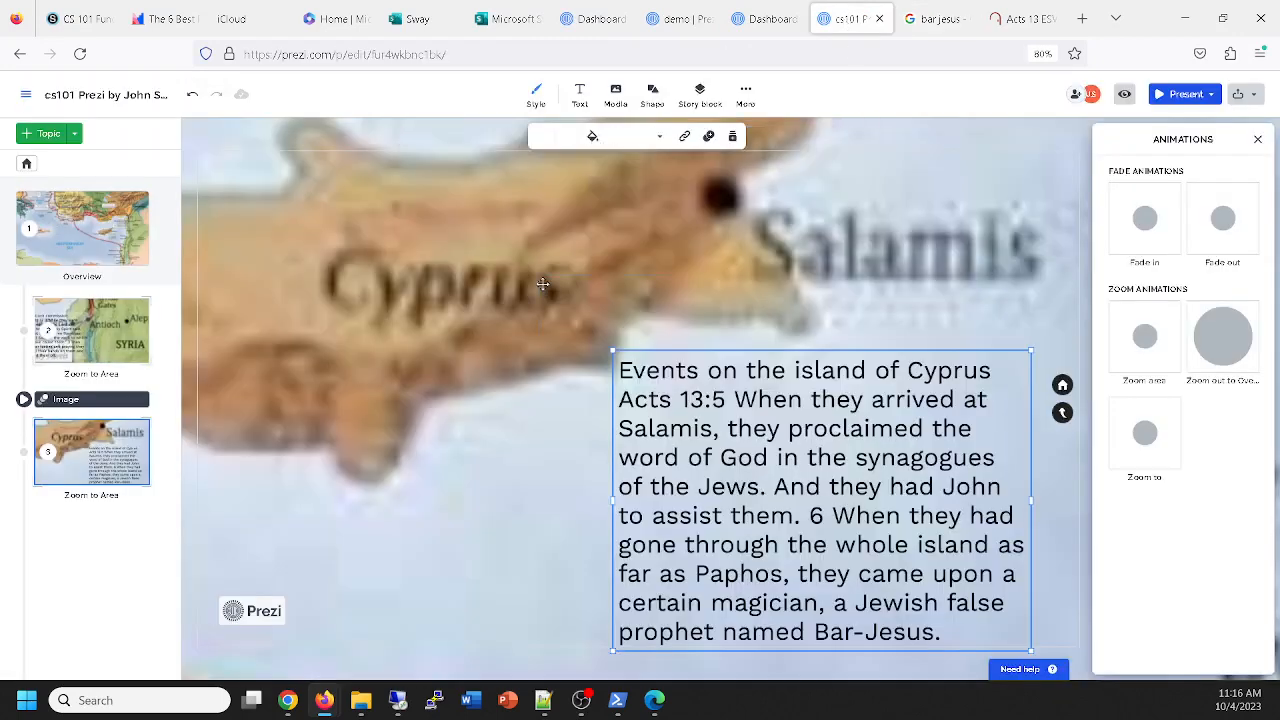
{"action": "mouse_move", "coordinate": [691, 391]}
{"action": "left_mouse_down"}
{"action": "mouse_move", "coordinate": [445, 365]}
{"action": "mouse_move", "coordinate": [417, 379]}
{"action": "mouse_move", "coordinate": [451, 393]}
{"action": "left_mouse_up"}
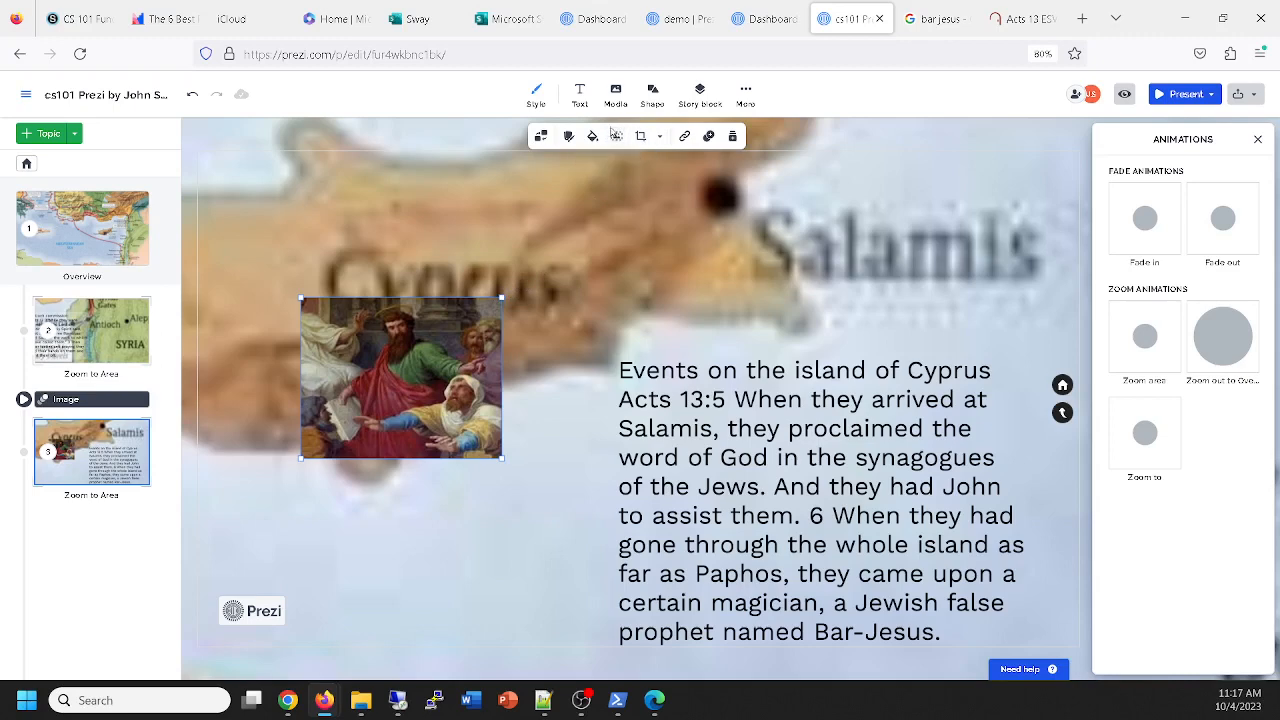
{"action": "left_click_drag", "start_coordinate": [415, 373], "coordinate": [428, 399]}
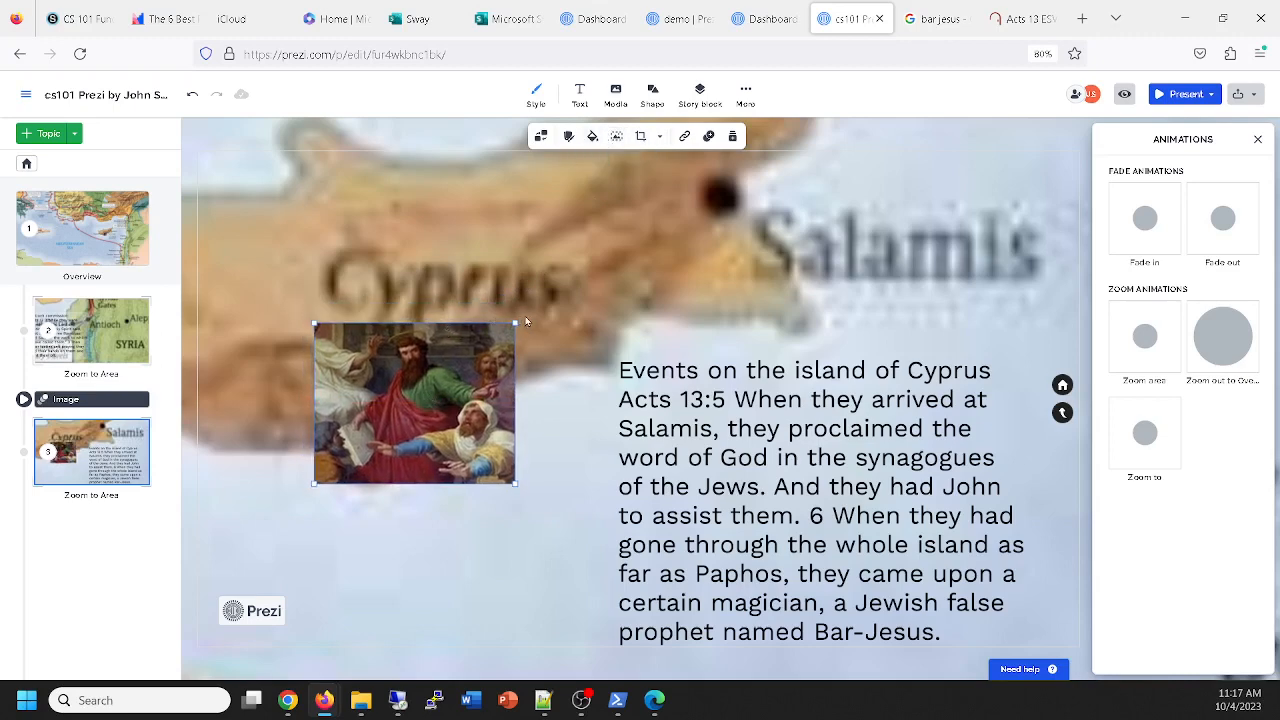
{"action": "left_click_drag", "start_coordinate": [518, 320], "coordinate": [612, 245]}
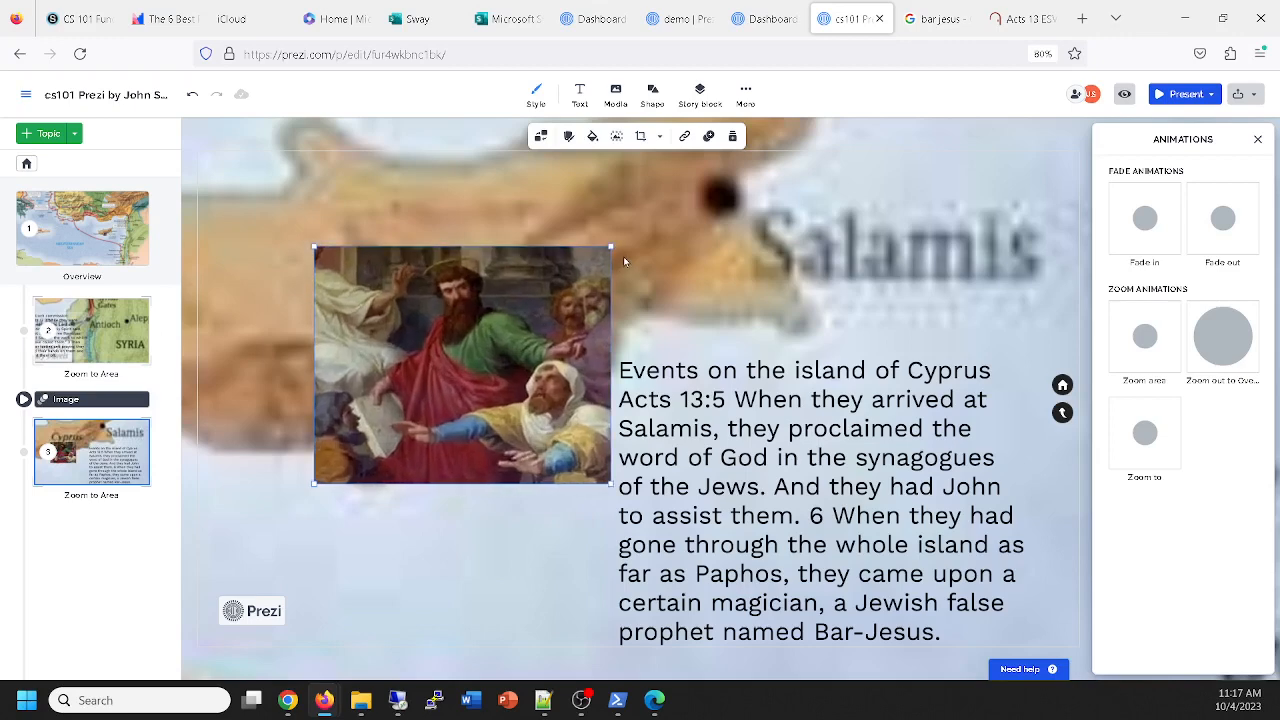
{"action": "mouse_move", "coordinate": [431, 360]}
{"action": "left_mouse_down"}
{"action": "mouse_move", "coordinate": [353, 463]}
{"action": "mouse_move", "coordinate": [323, 455]}
{"action": "mouse_move", "coordinate": [318, 482]}
{"action": "left_mouse_up"}
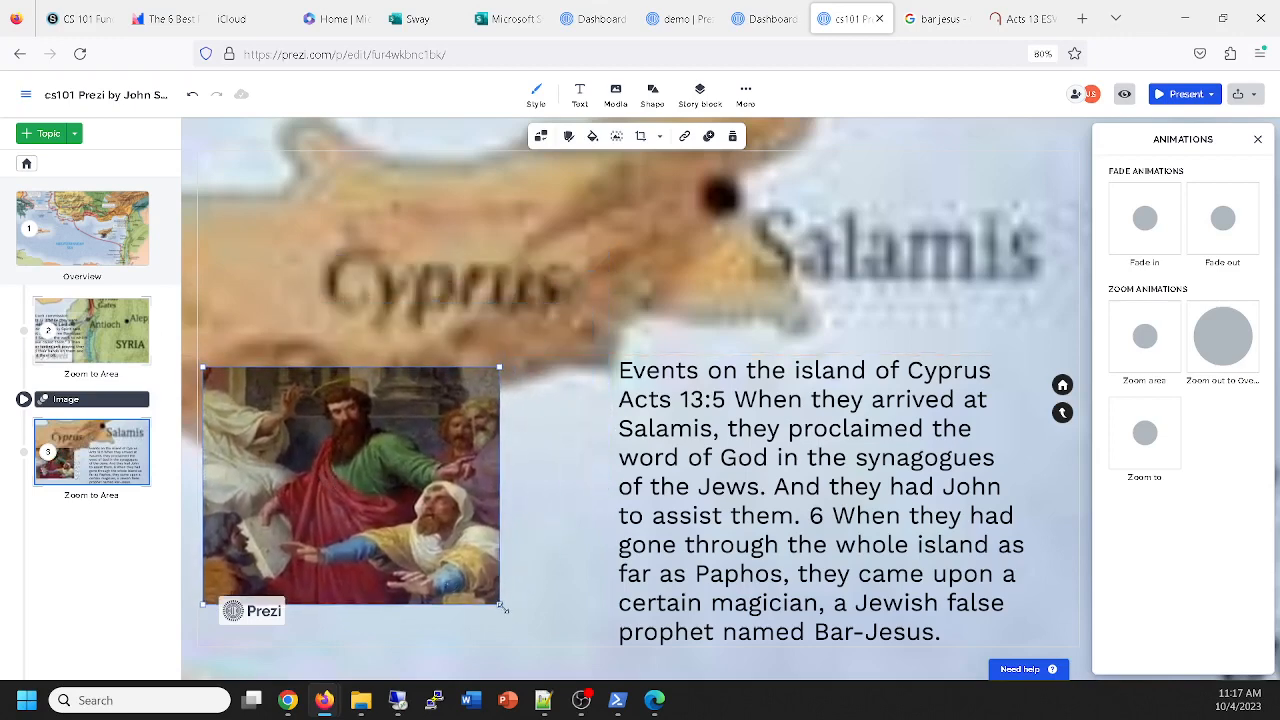
{"action": "mouse_move", "coordinate": [504, 610]}
{"action": "left_mouse_down"}
{"action": "mouse_move", "coordinate": [571, 634]}
{"action": "mouse_move", "coordinate": [548, 625]}
{"action": "left_mouse_up"}
{"action": "mouse_move", "coordinate": [419, 522]}
{"action": "left_mouse_down"}
{"action": "mouse_move", "coordinate": [449, 503]}
{"action": "mouse_move", "coordinate": [447, 515]}
{"action": "left_mouse_up"}
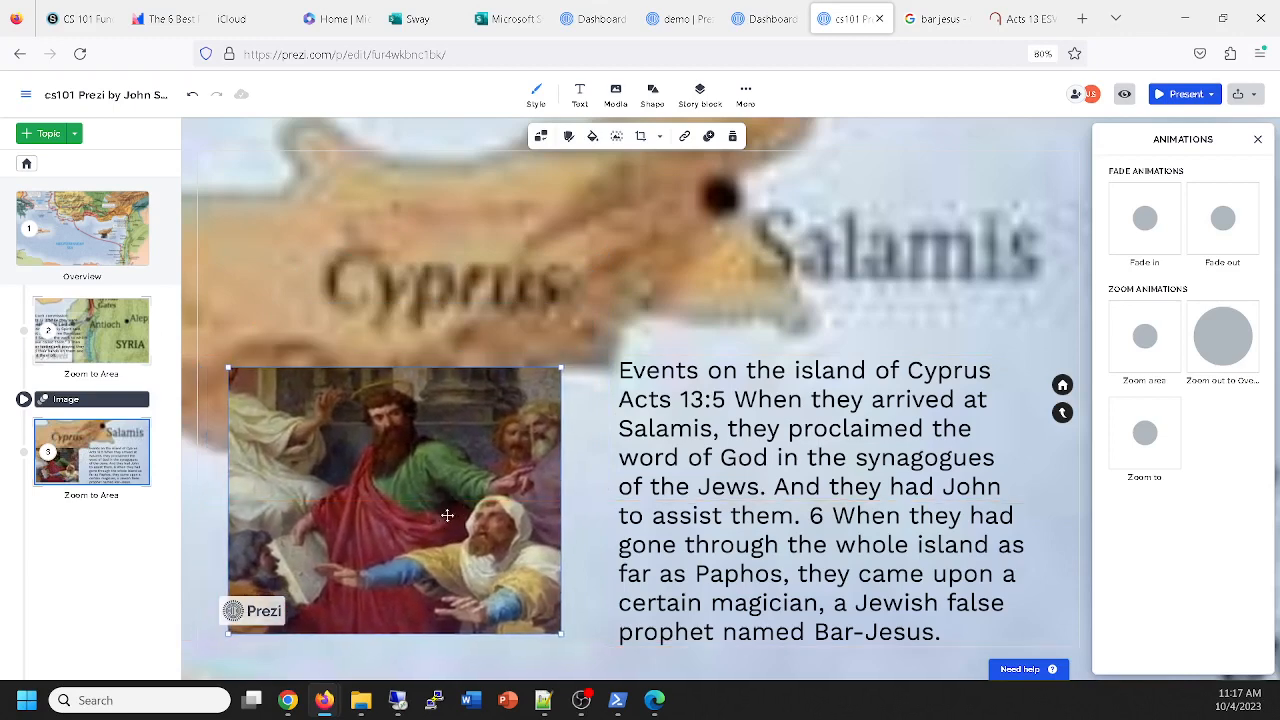
Apply a Fade in animation to the painting in the Cyprus zoom area.
{"action": "right_click", "coordinate": [386, 407]}
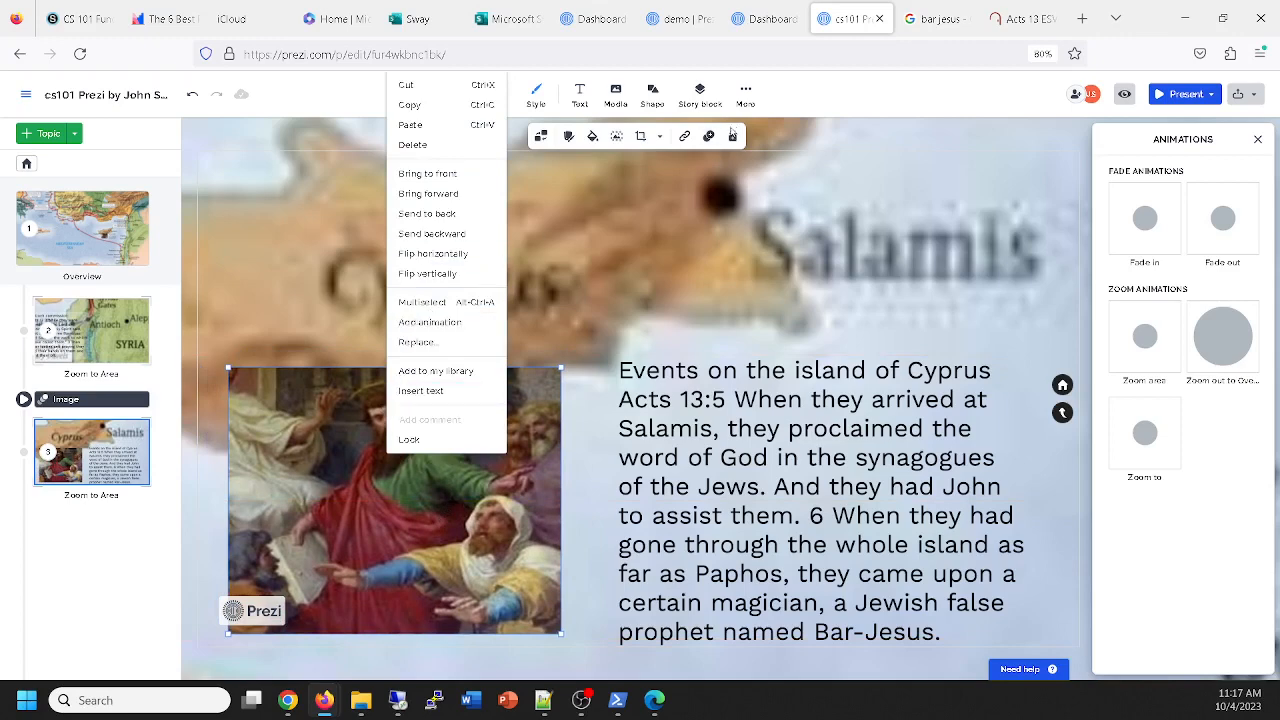
{"action": "left_click", "coordinate": [439, 320]}
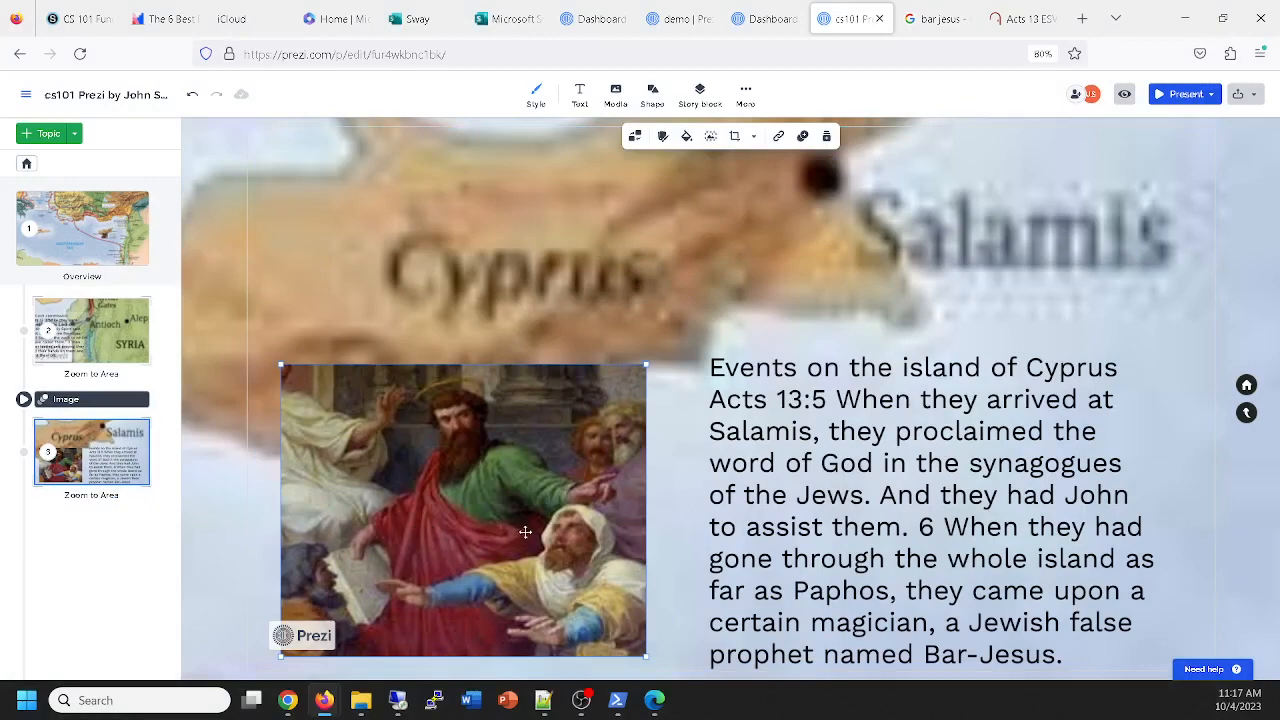
{"action": "left_click", "coordinate": [803, 136]}
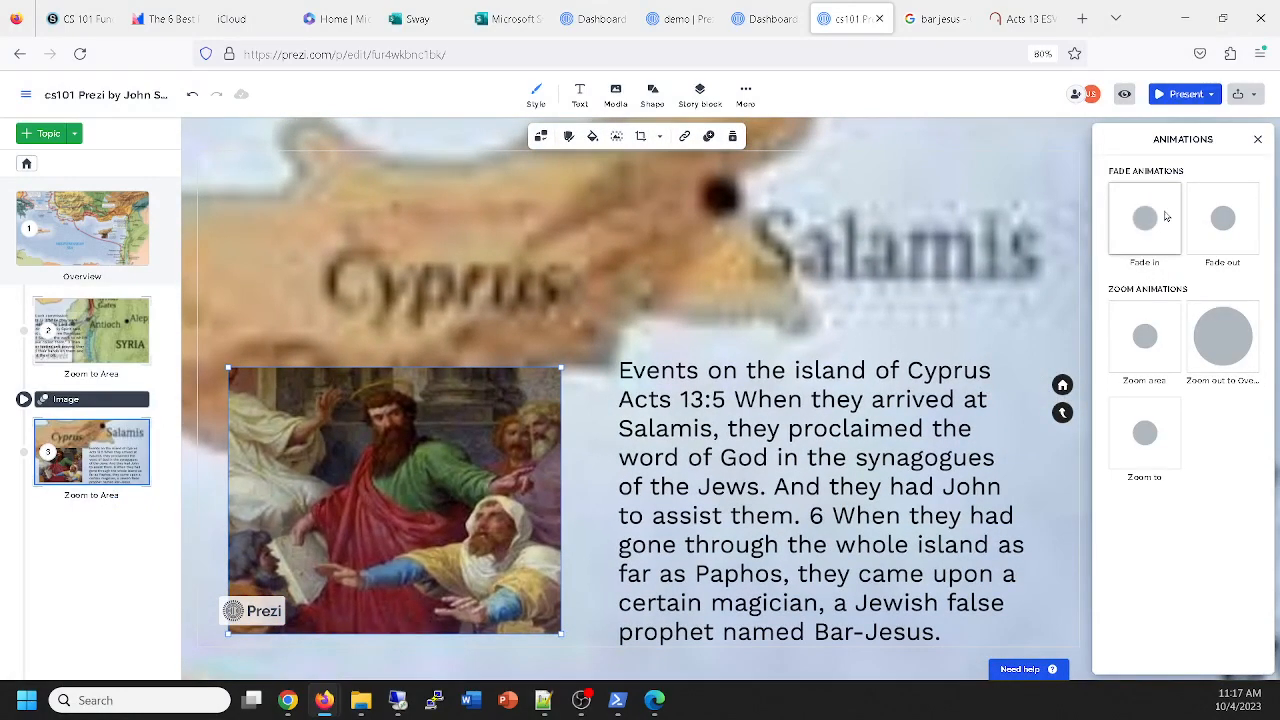
{"action": "left_click", "coordinate": [1165, 216]}
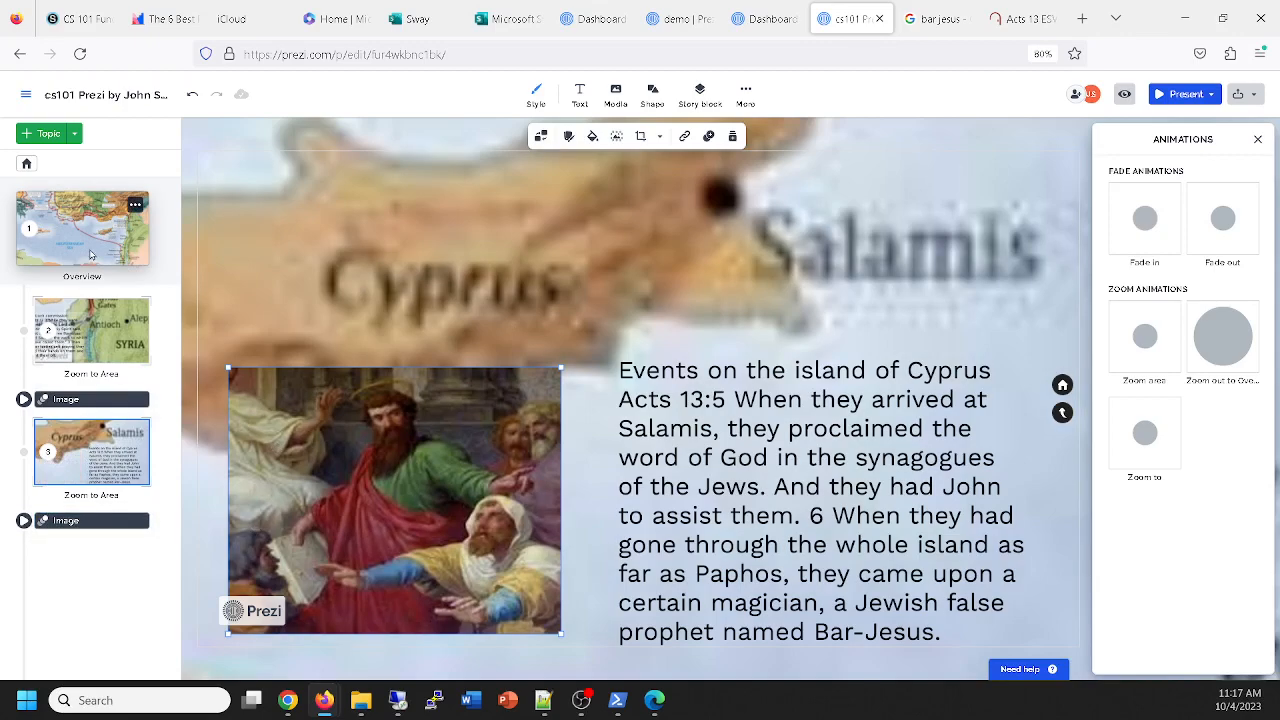
Add a new zoom area to the overview map and move it after the Cyprus image animation in the presentation order.
{"action": "left_click", "coordinate": [91, 253]}
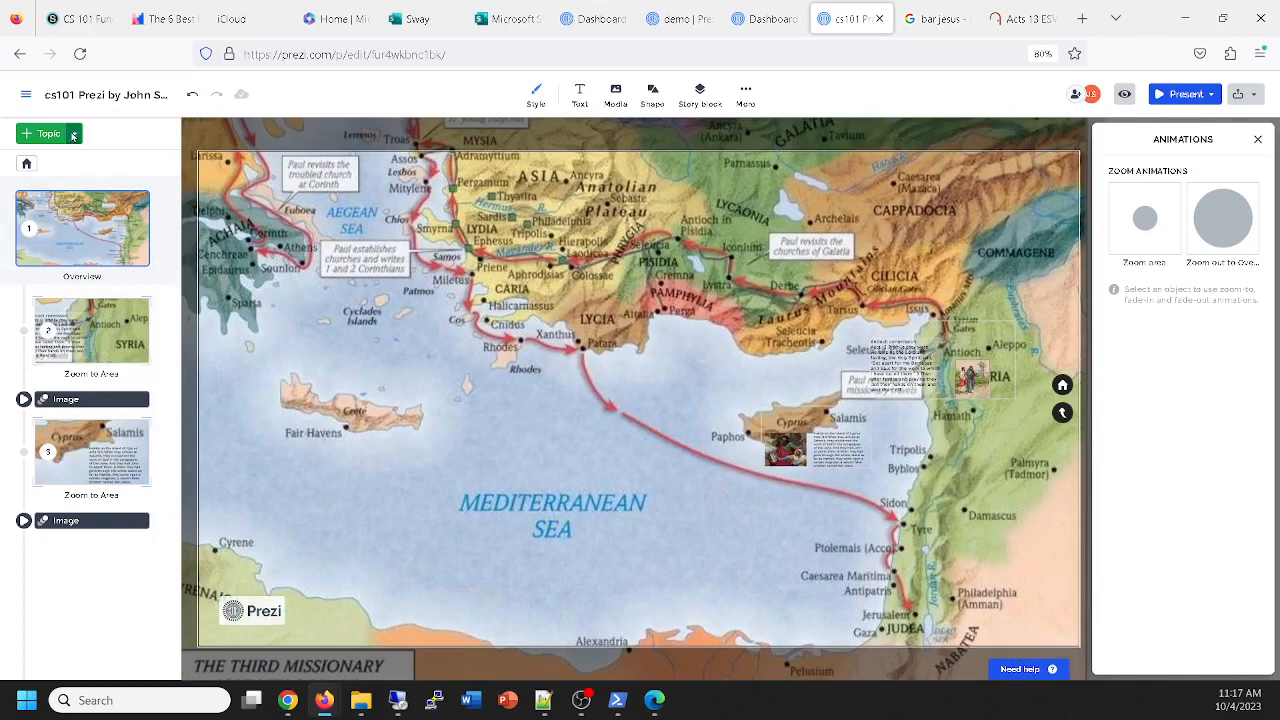
{"action": "left_click", "coordinate": [74, 134]}
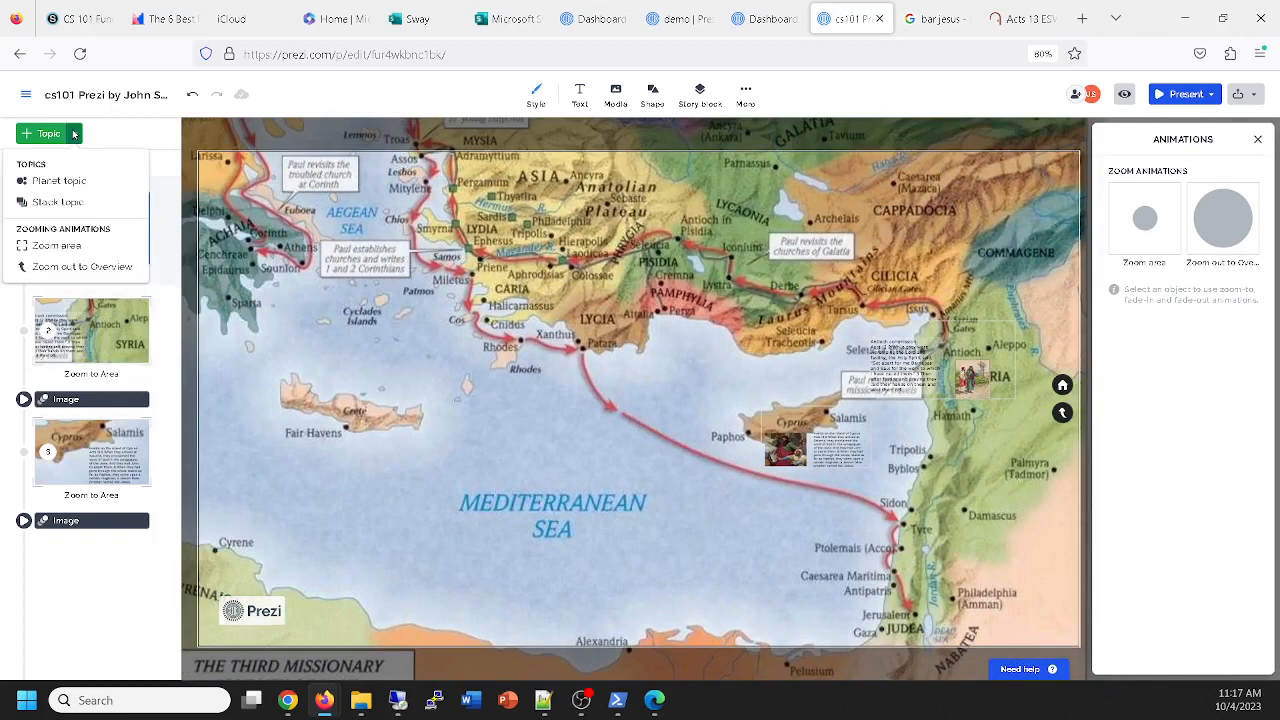
{"action": "left_click", "coordinate": [72, 252]}
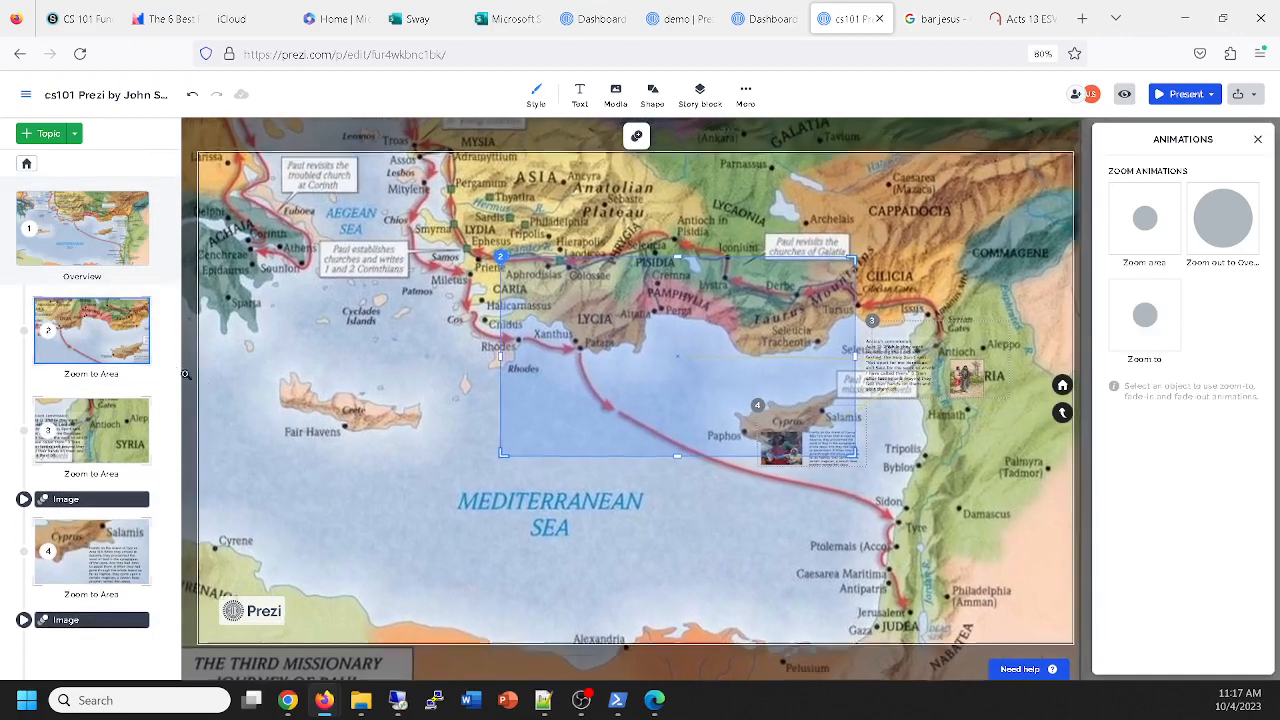
{"action": "left_click_drag", "start_coordinate": [91, 330], "coordinate": [116, 651]}
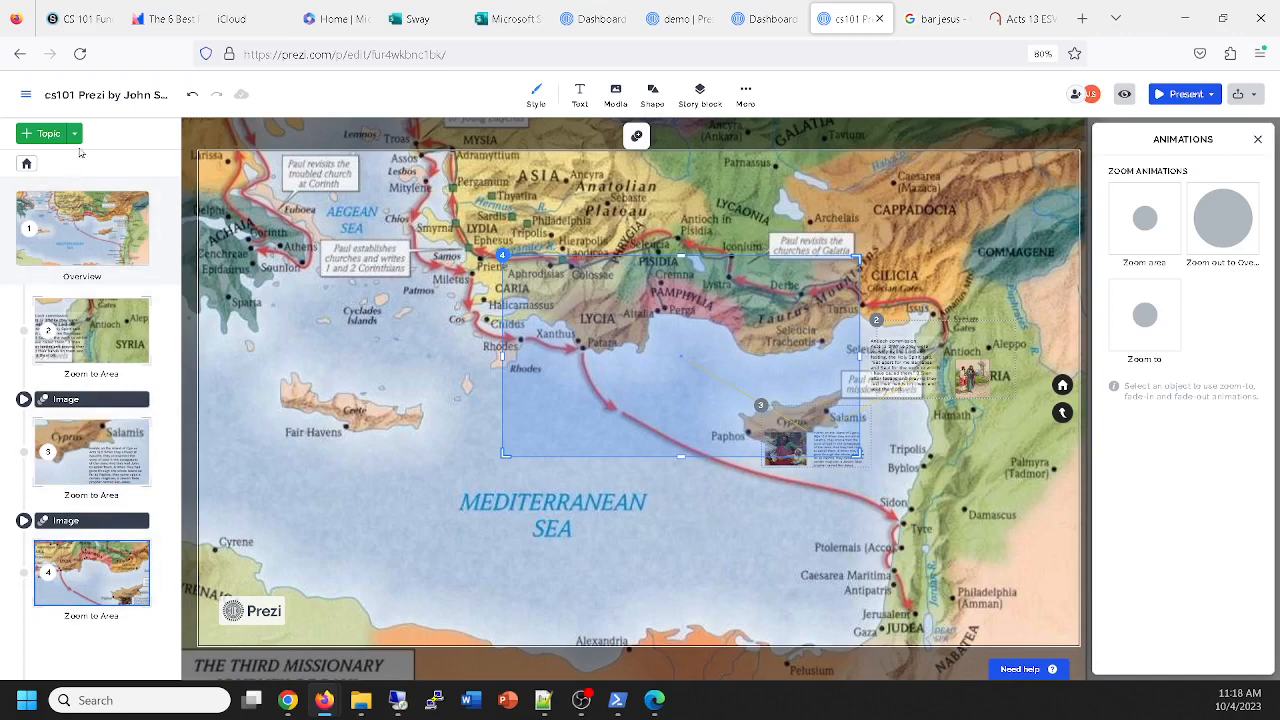
Add a Zoom out to Overview animation after the new zoom area.
{"action": "left_click", "coordinate": [74, 136]}
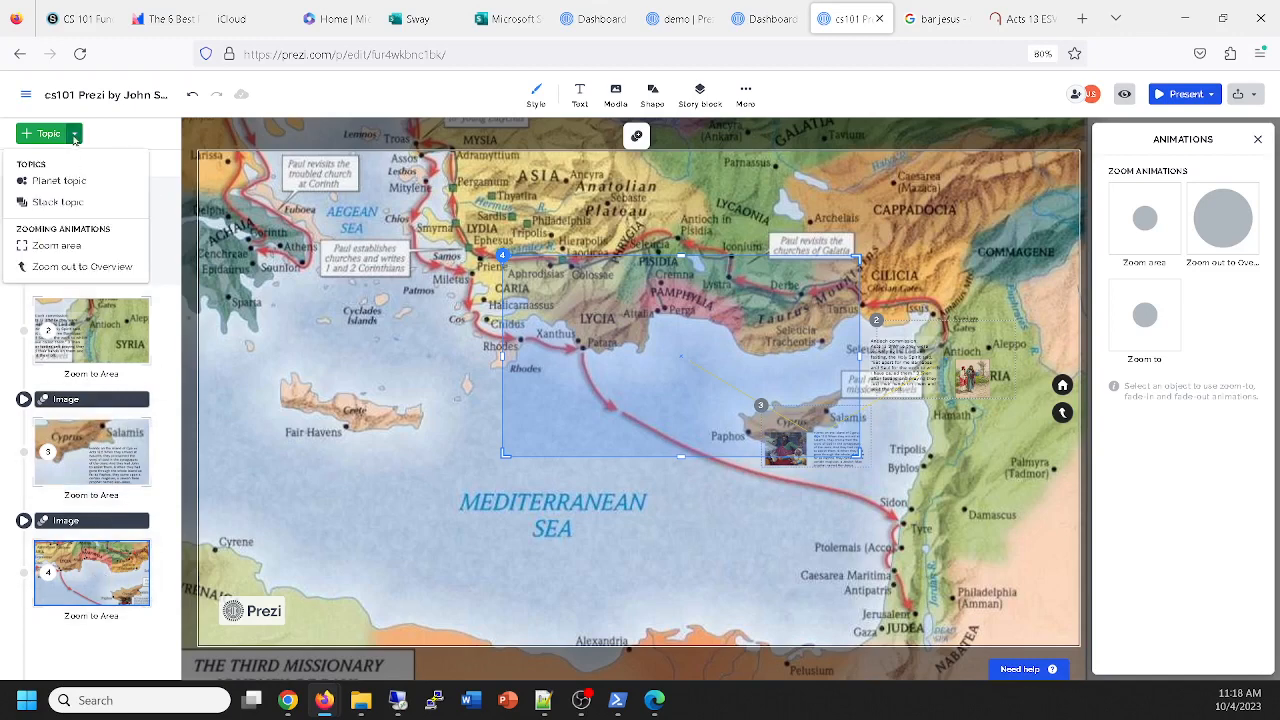
{"action": "left_click", "coordinate": [105, 268]}
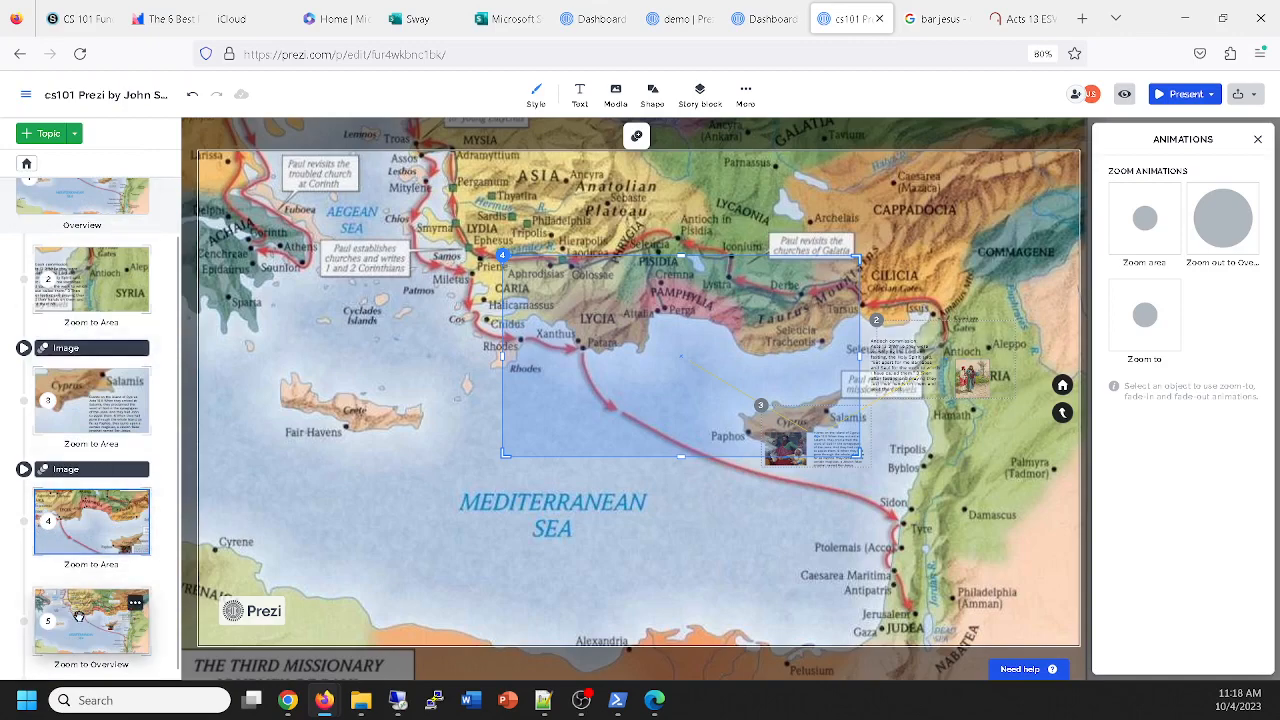
Check the new zoom area's framing, then shrink and position it on the overview map over Attalia and Perga in Pamphylia.
{"action": "left_click", "coordinate": [101, 393]}
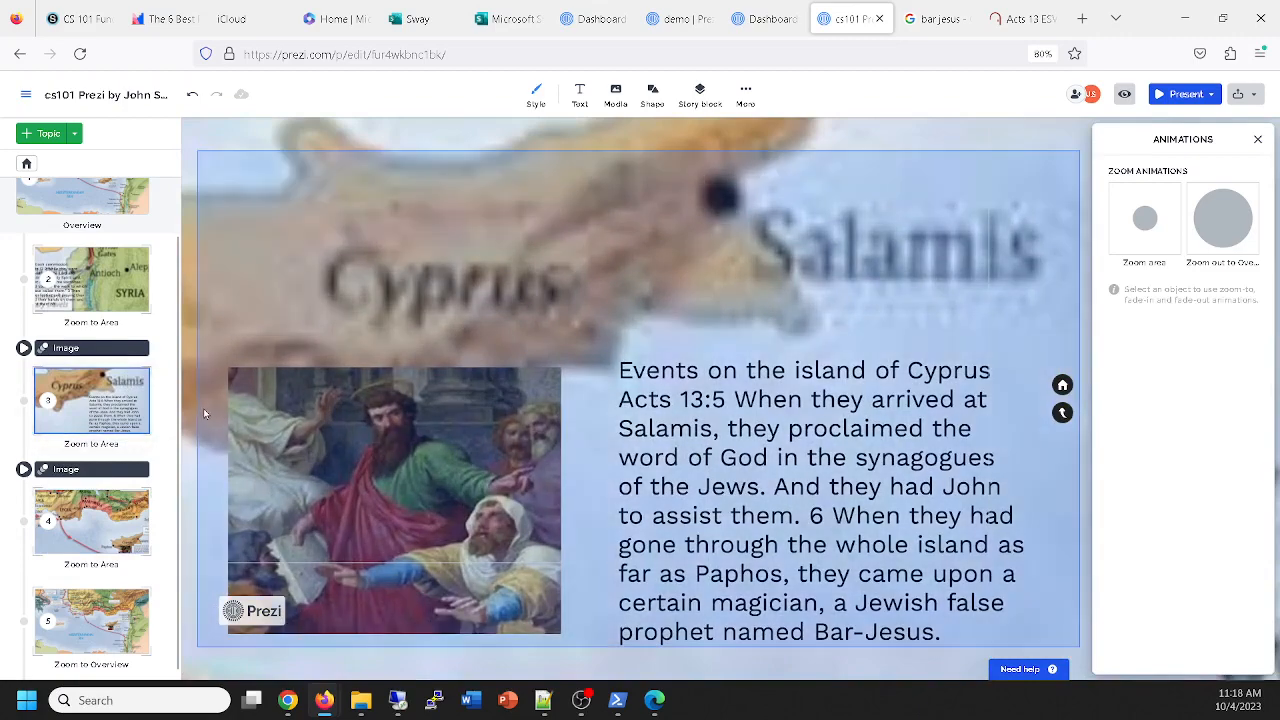
{"action": "left_click", "coordinate": [97, 530]}
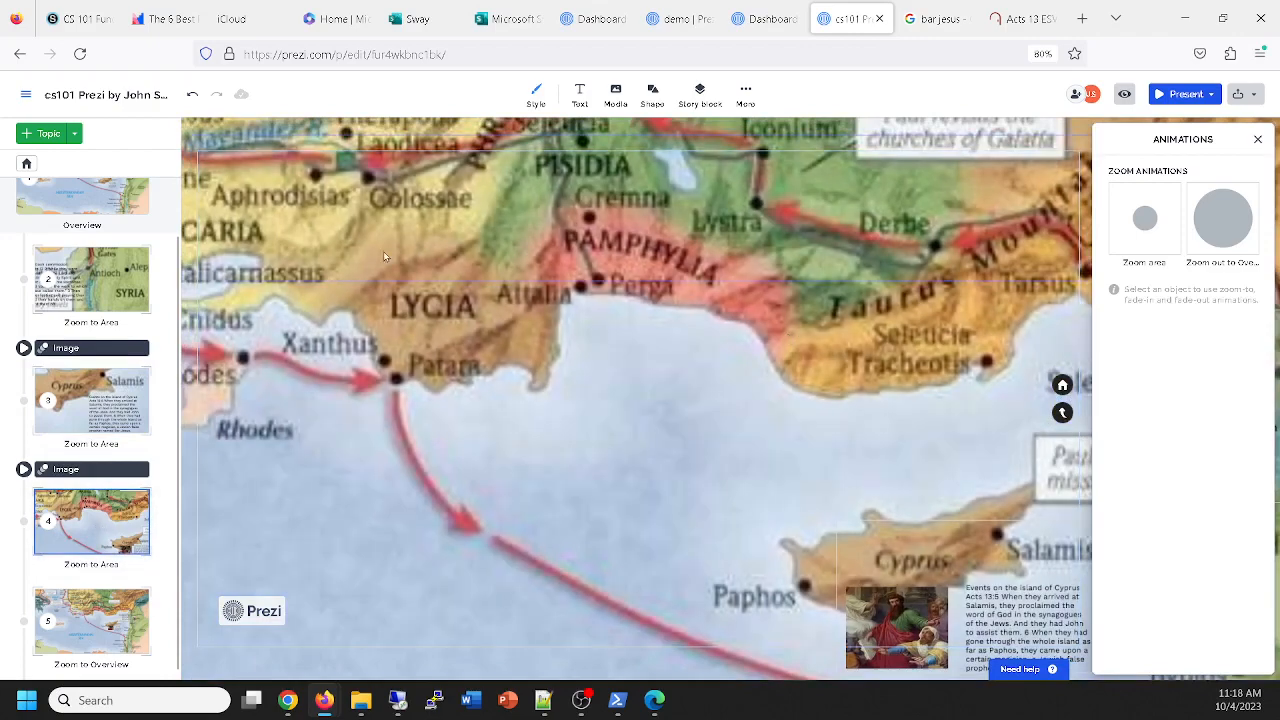
{"action": "left_click", "coordinate": [340, 231]}
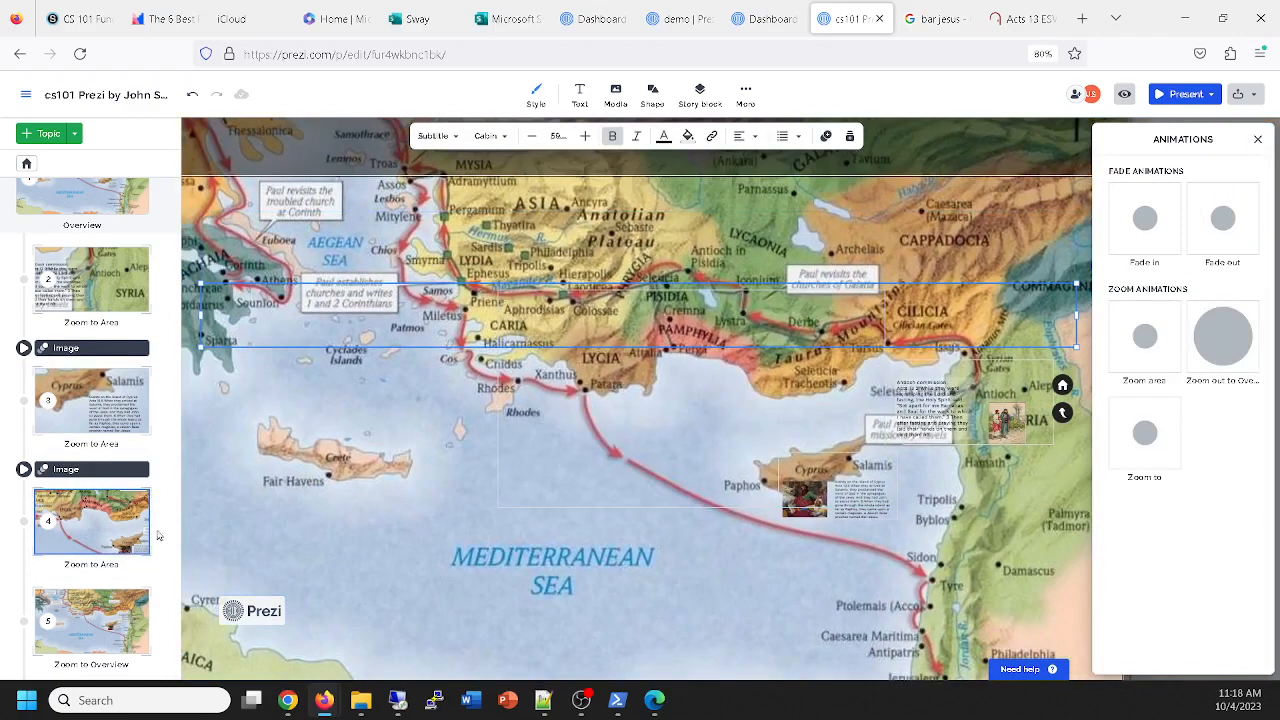
{"action": "left_click", "coordinate": [62, 535]}
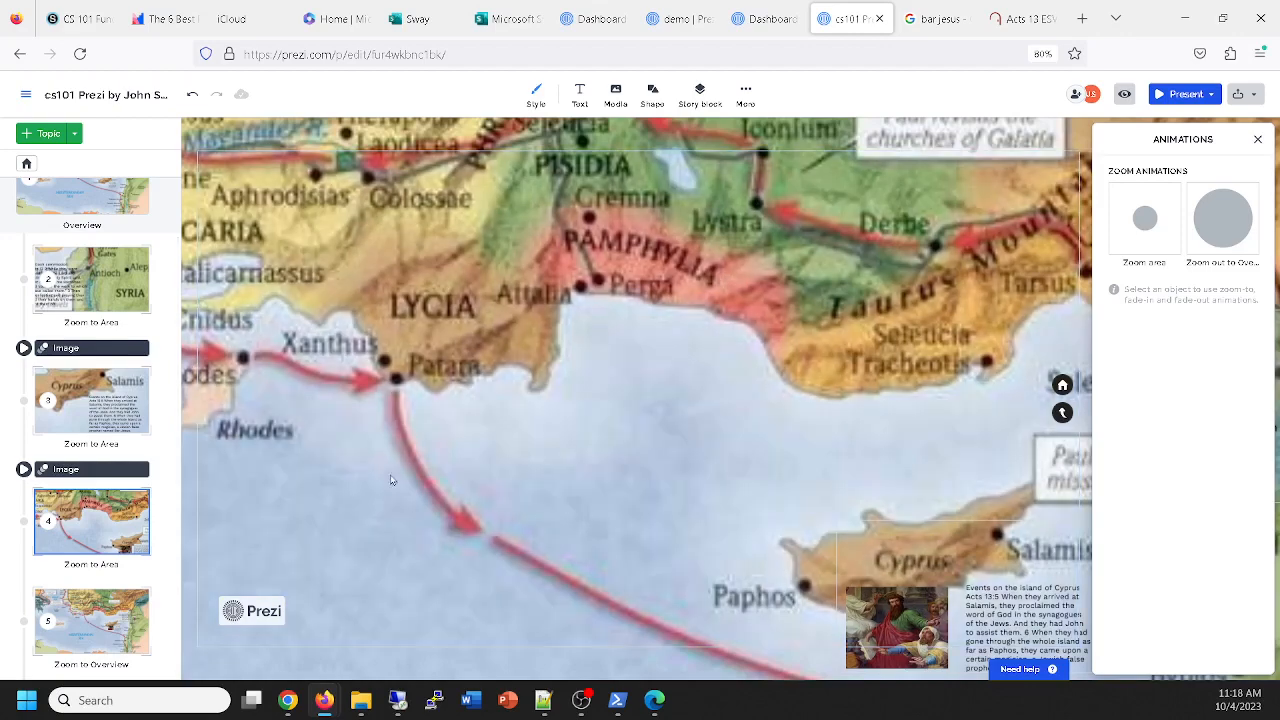
{"action": "left_click_drag", "start_coordinate": [372, 408], "coordinate": [308, 372]}
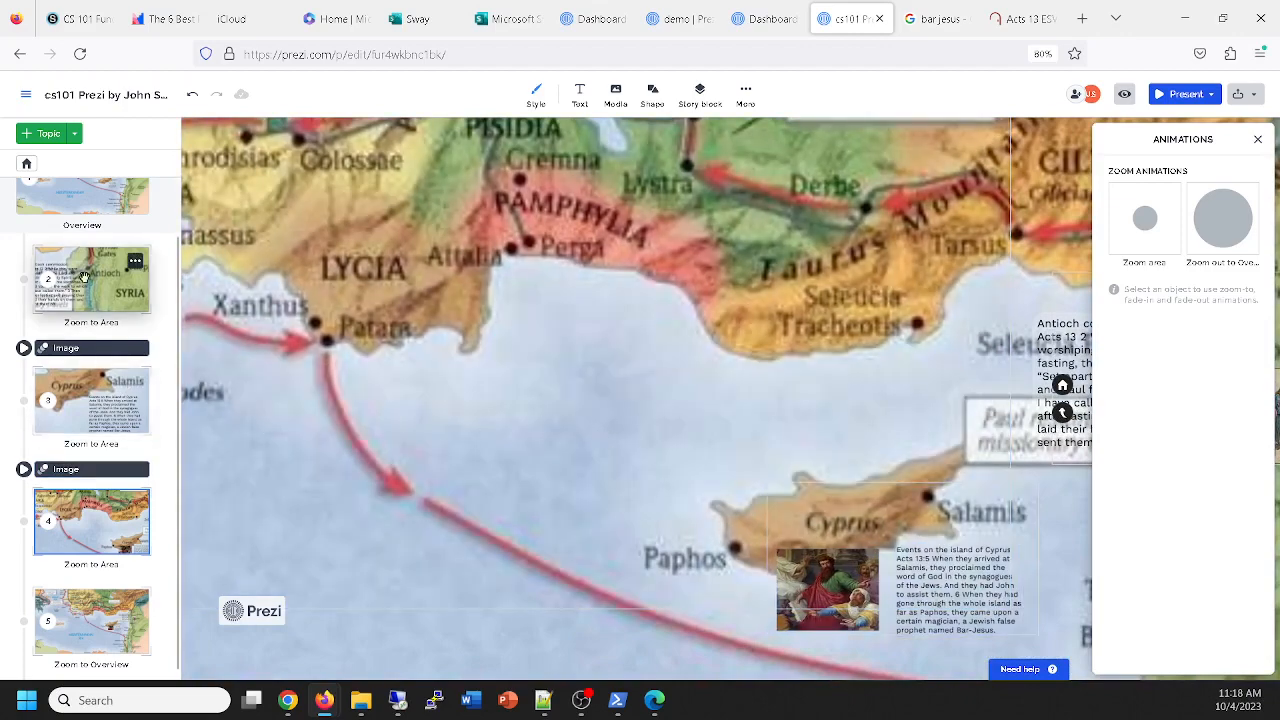
{"action": "left_click", "coordinate": [100, 521]}
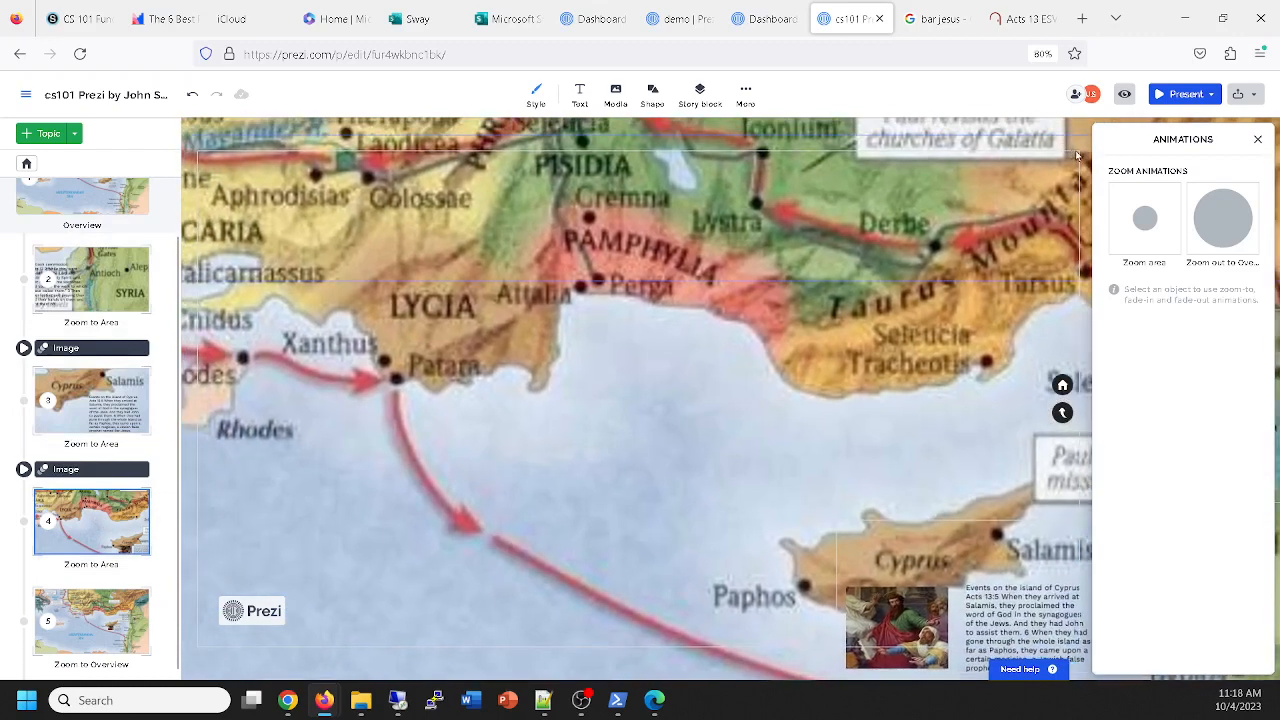
{"action": "left_click", "coordinate": [47, 186]}
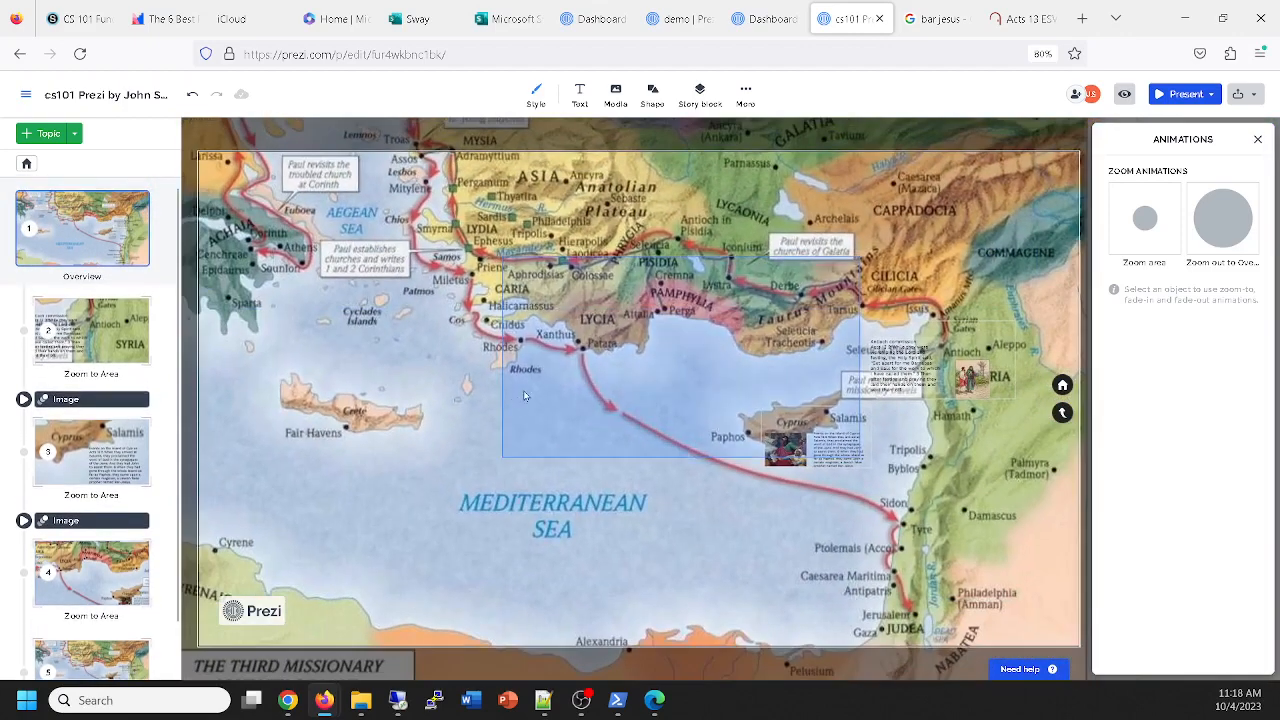
{"action": "left_click", "coordinate": [519, 288]}
{"action": "left_click_drag", "start_coordinate": [502, 257], "coordinate": [631, 302]}
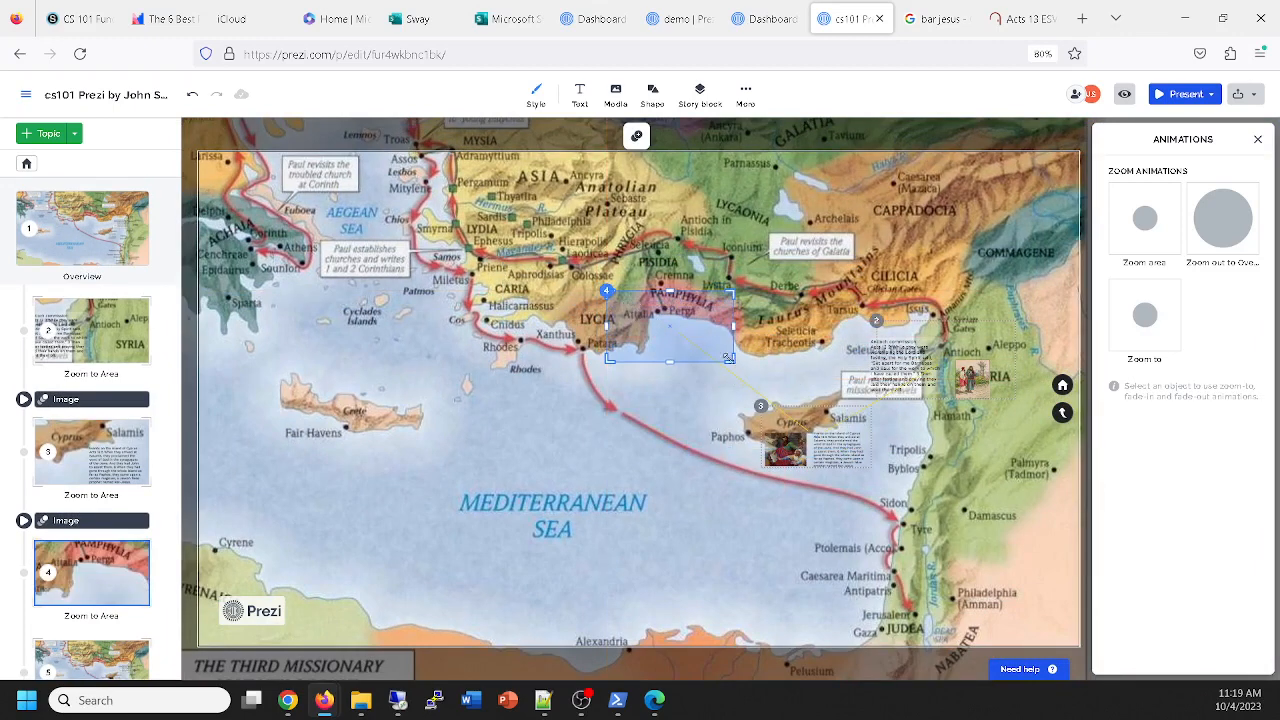
Resize and reposition the fourth zoom area on the overview map so it frames Attalia, Perga and the Pamphylia coast.
{"action": "left_click_drag", "start_coordinate": [728, 357], "coordinate": [693, 335]}
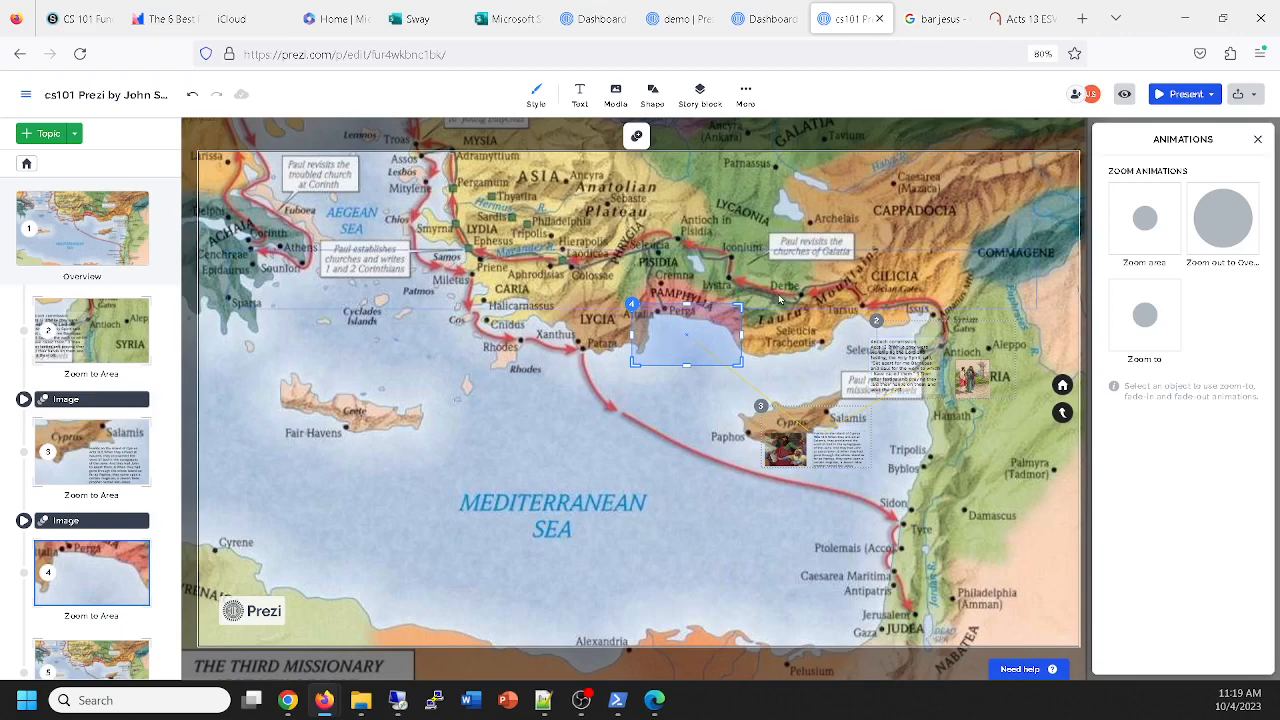
{"action": "left_click_drag", "start_coordinate": [678, 341], "coordinate": [752, 368]}
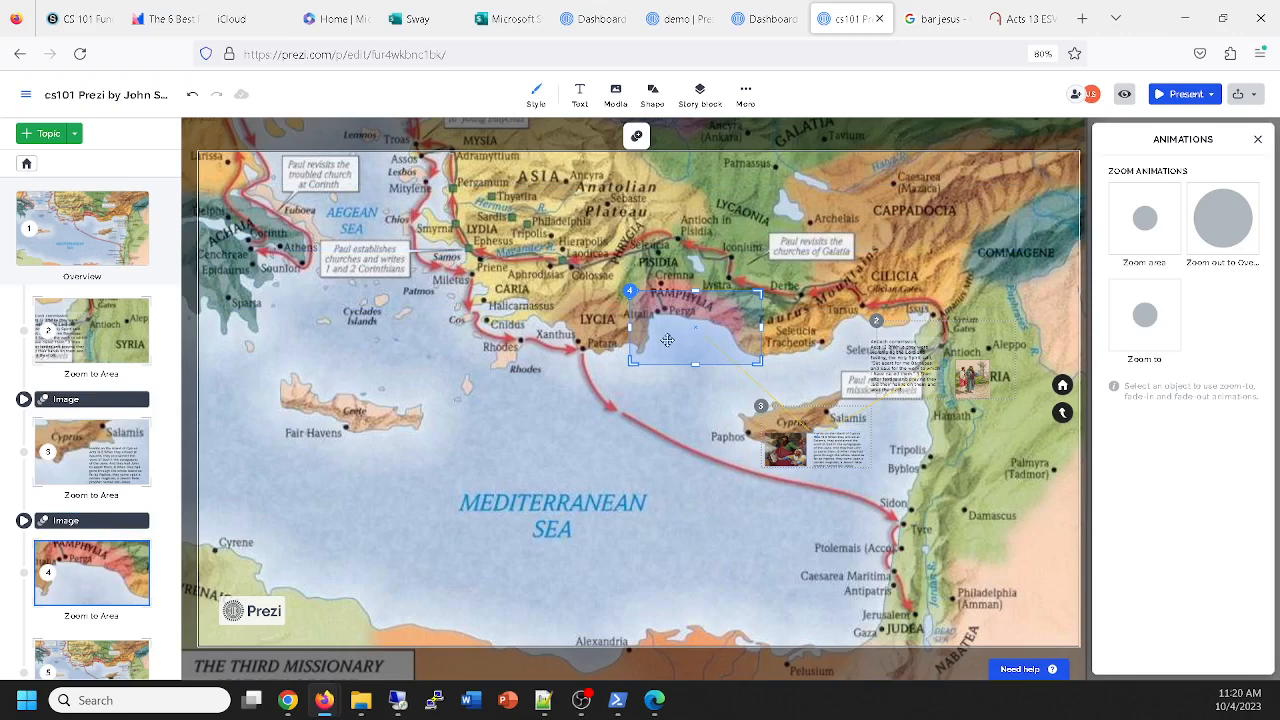
{"action": "left_click_drag", "start_coordinate": [670, 338], "coordinate": [651, 338]}
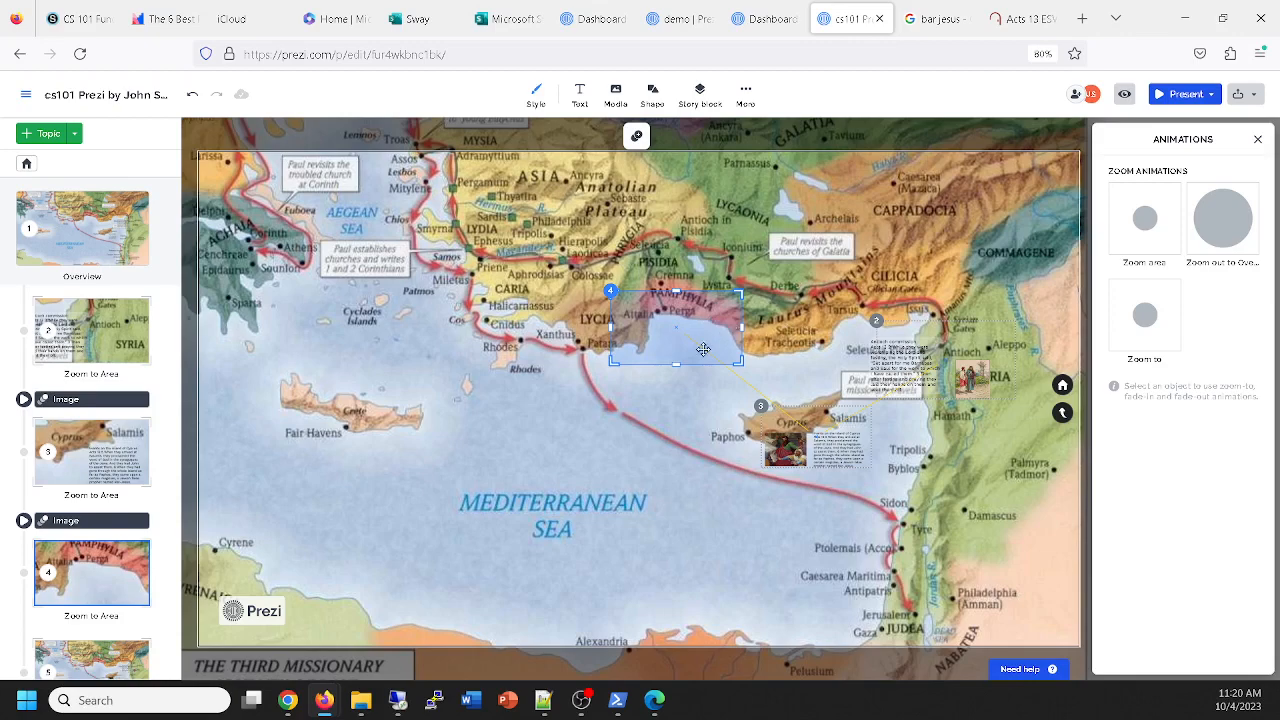
Add a text box in the Perga zoom area and select Acts 13:13–14, through "sat down", on the Bible Gateway page.
{"action": "left_click", "coordinate": [115, 582]}
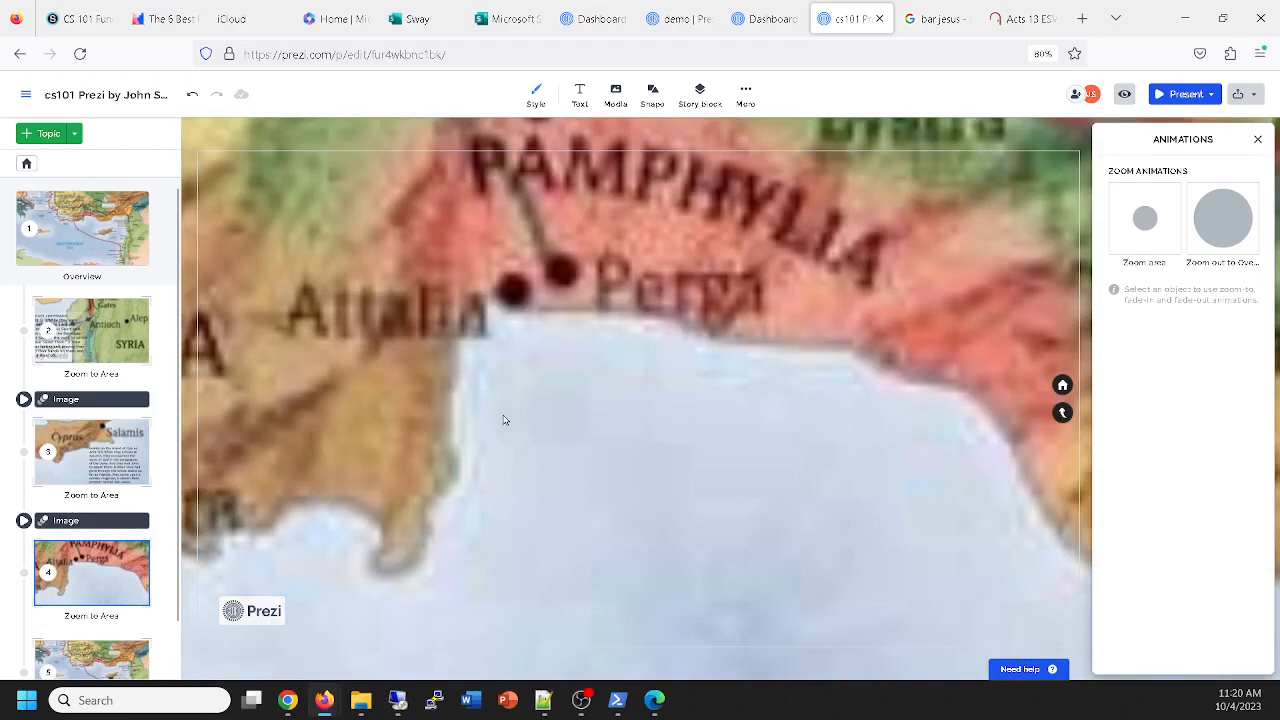
{"action": "left_click", "coordinate": [581, 95]}
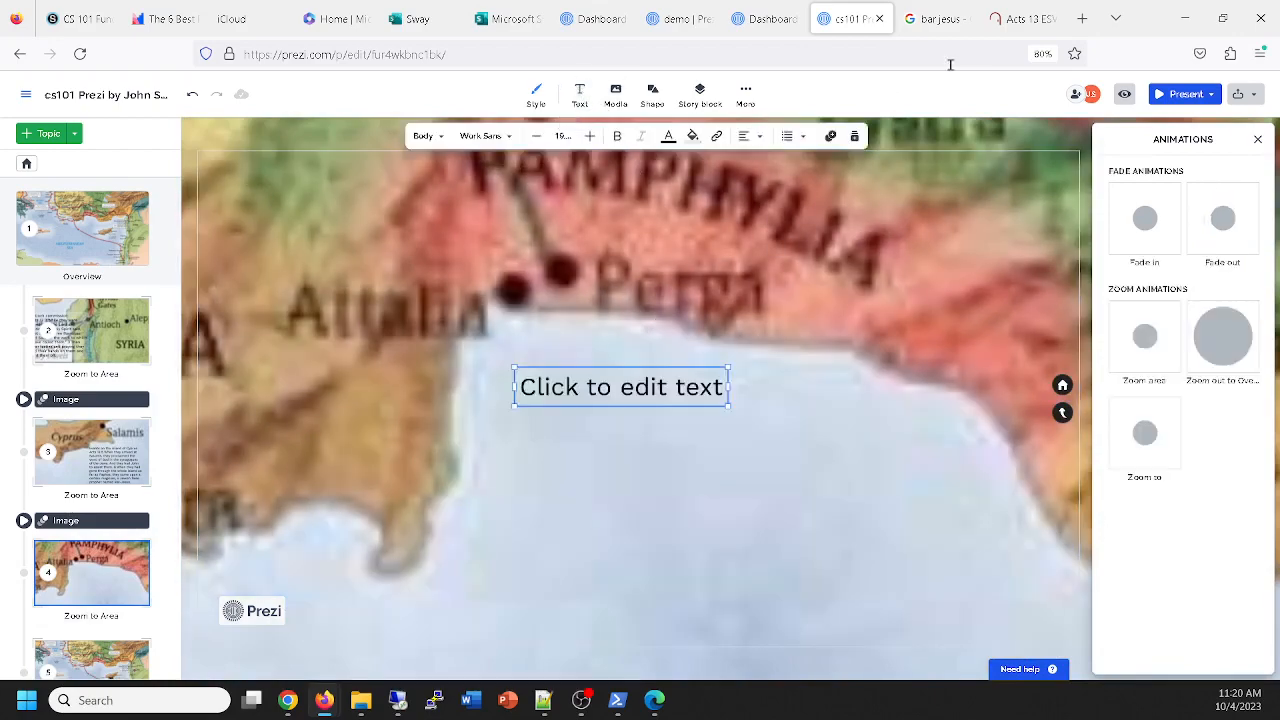
{"action": "left_click", "coordinate": [1015, 19]}
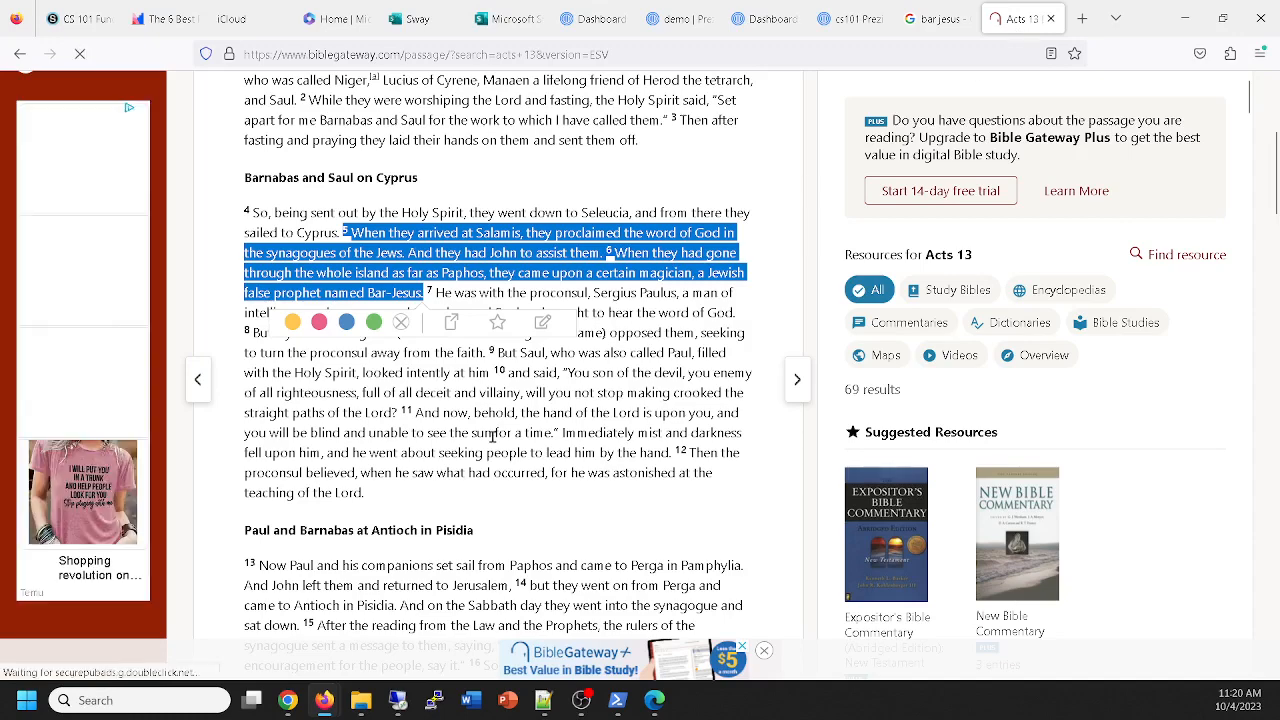
{"action": "scroll", "coordinate": [492, 436], "scroll_direction": "down", "scroll_amount": 2}
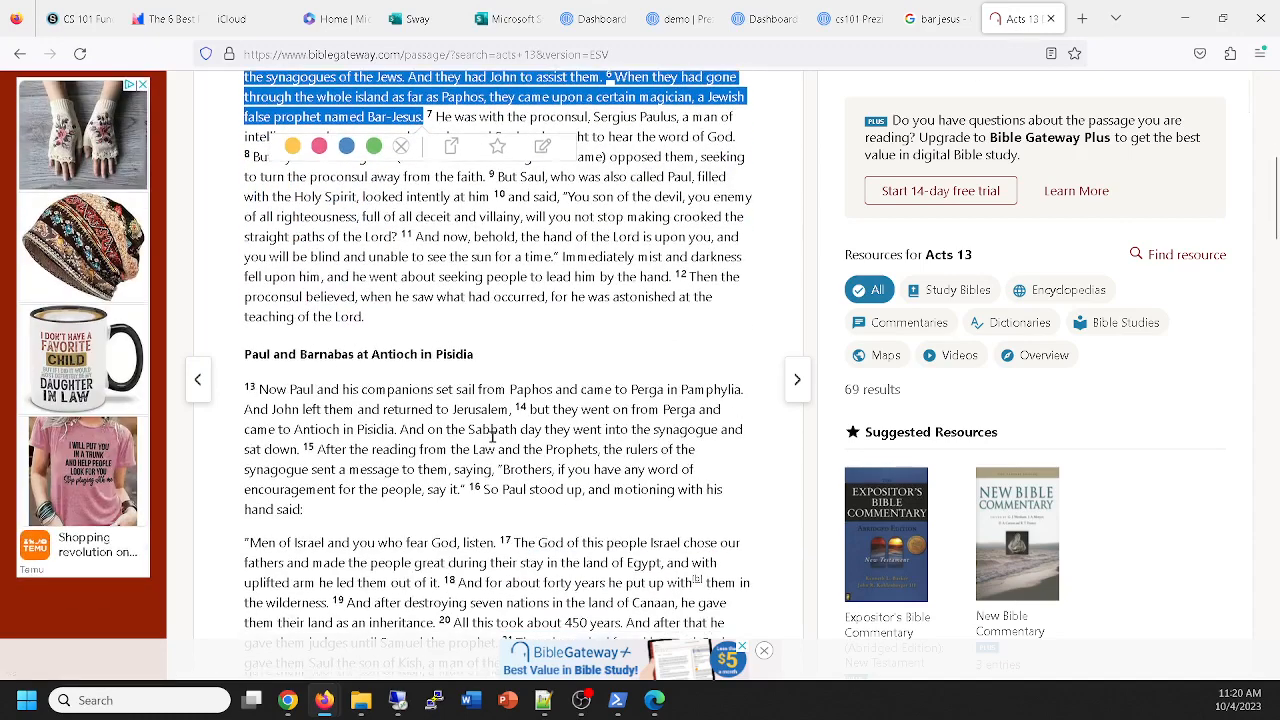
{"action": "scroll", "coordinate": [492, 436], "scroll_direction": "down", "scroll_amount": 1}
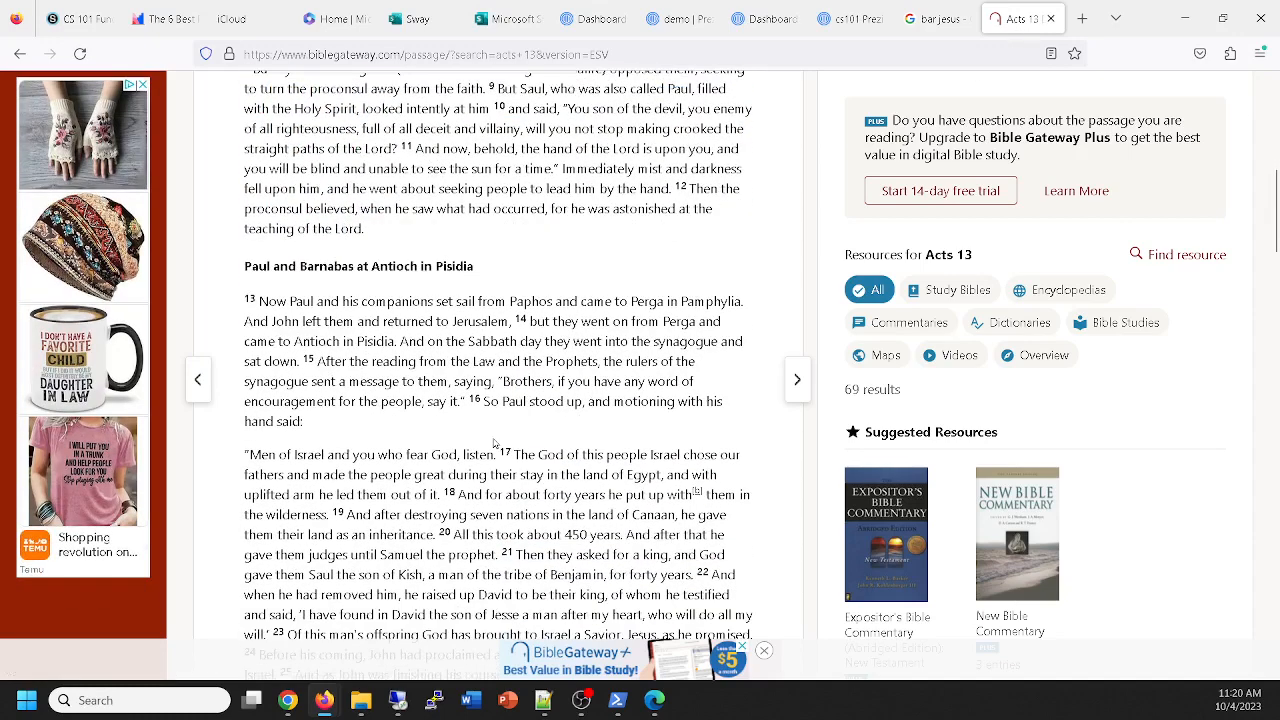
{"action": "left_click_drag", "start_coordinate": [249, 300], "coordinate": [302, 361]}
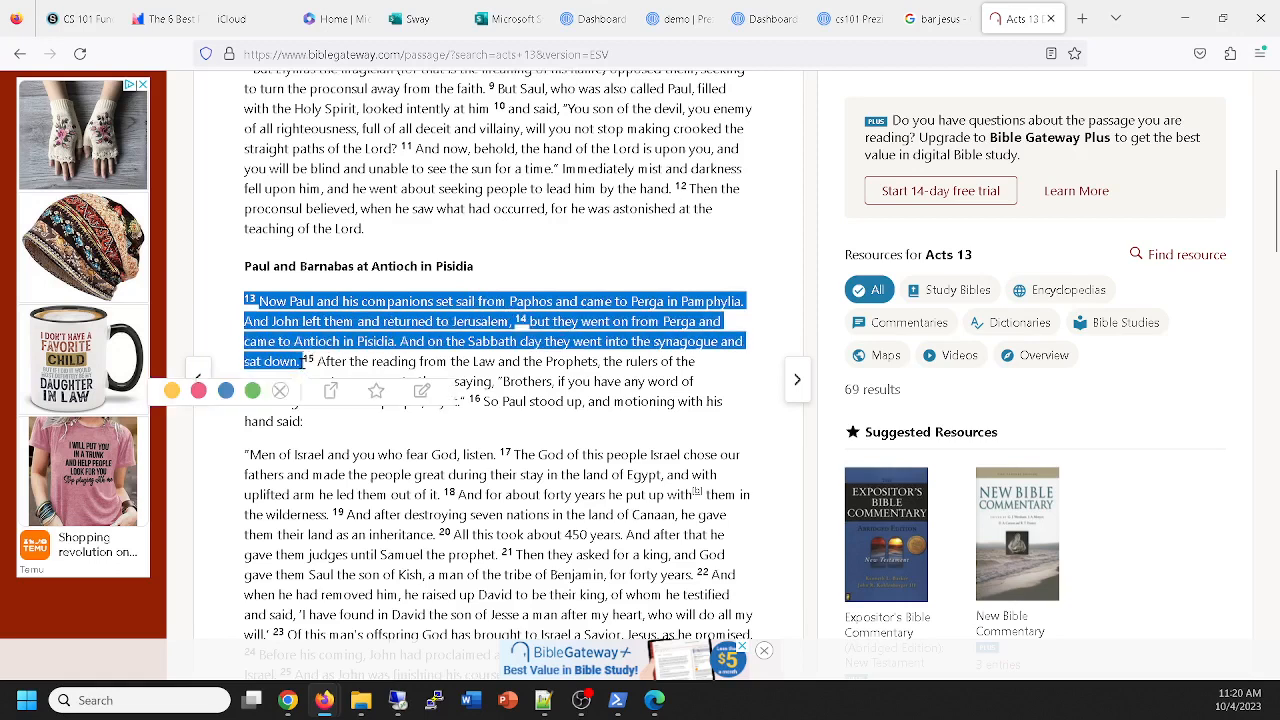
Paste the Acts 13:13–14 verses into the Perga text box in Prezi, then widen it and position it over the water below Perga.
{"action": "left_click", "coordinate": [836, 22]}
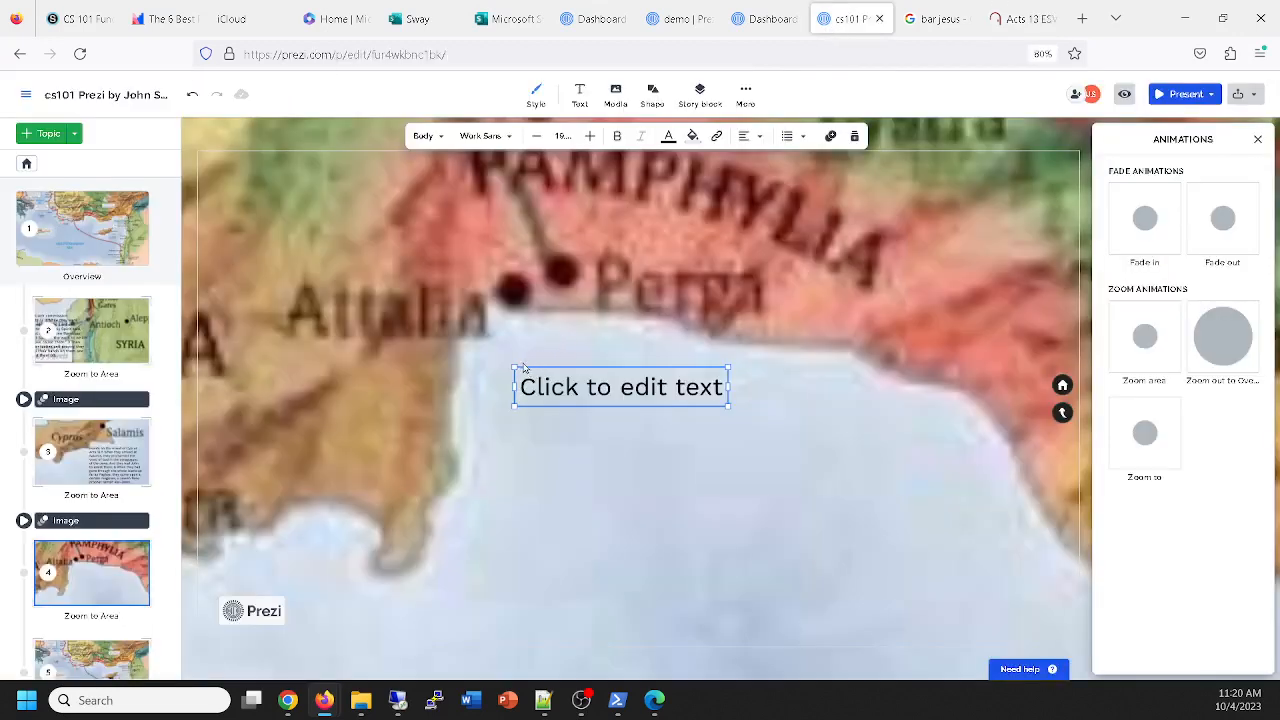
{"action": "key", "text": "ctrl+v"}
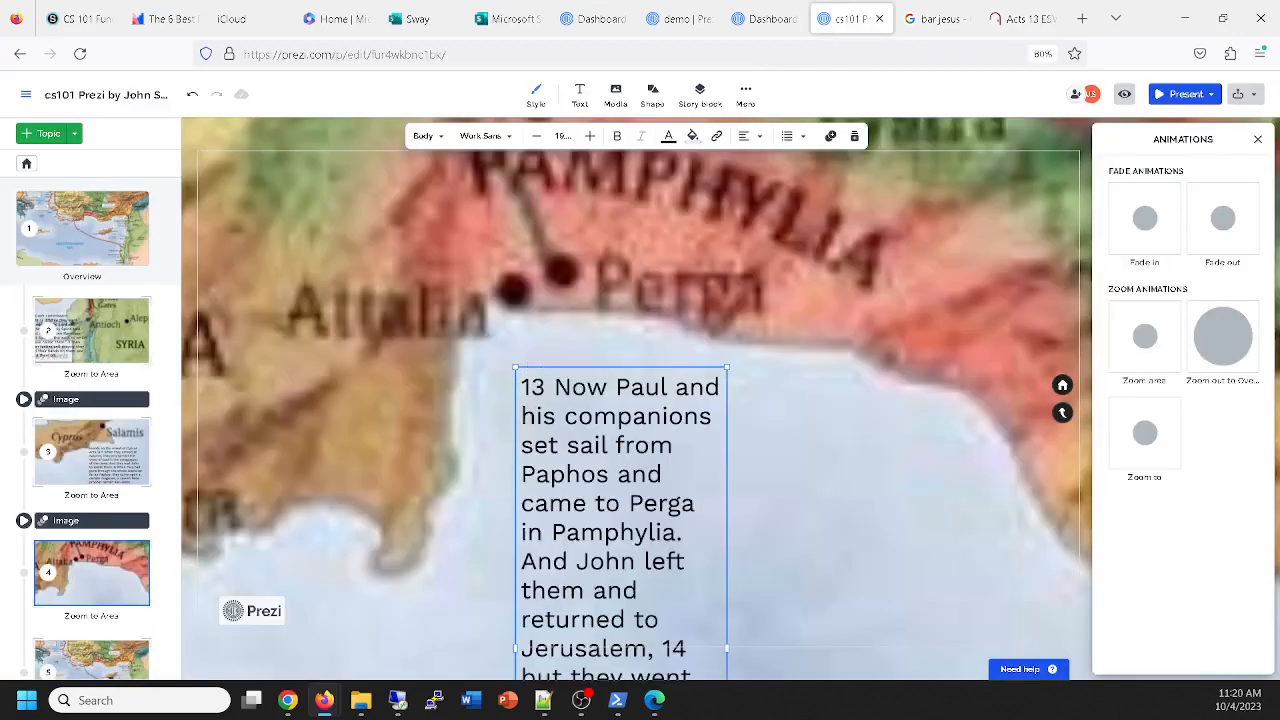
{"action": "left_click_drag", "start_coordinate": [727, 648], "coordinate": [929, 638]}
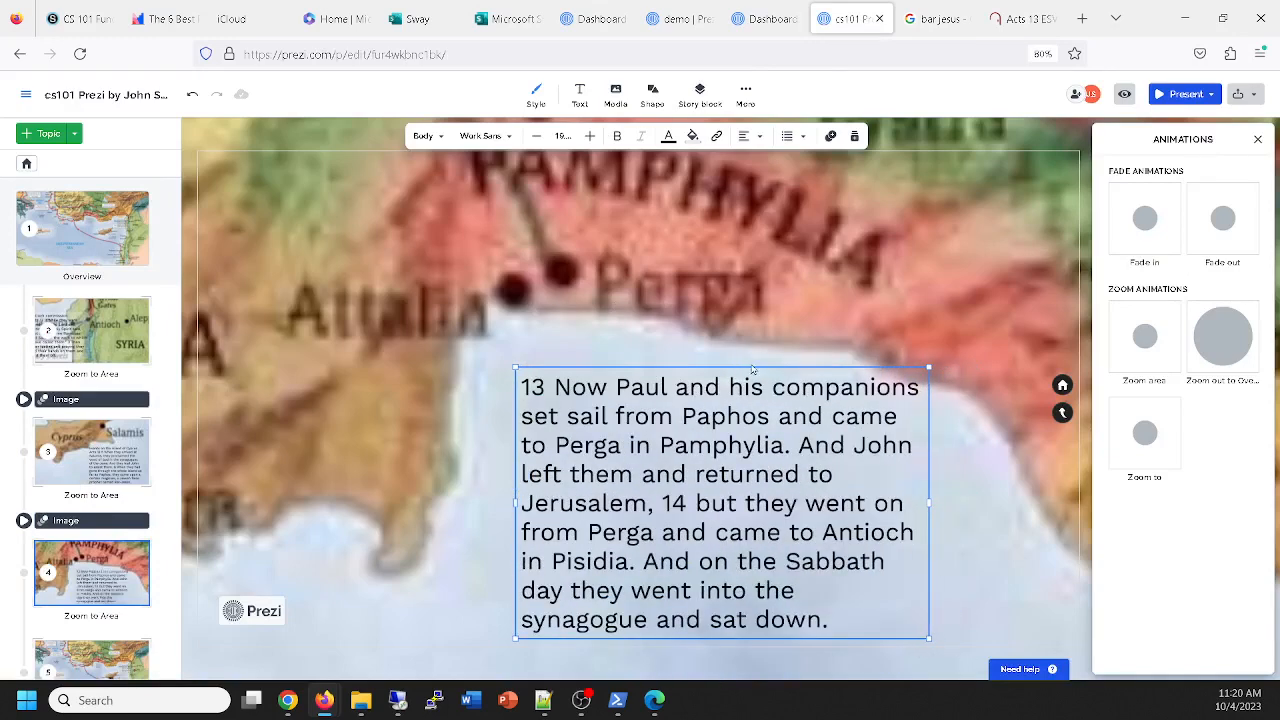
{"action": "left_click_drag", "start_coordinate": [752, 369], "coordinate": [729, 384]}
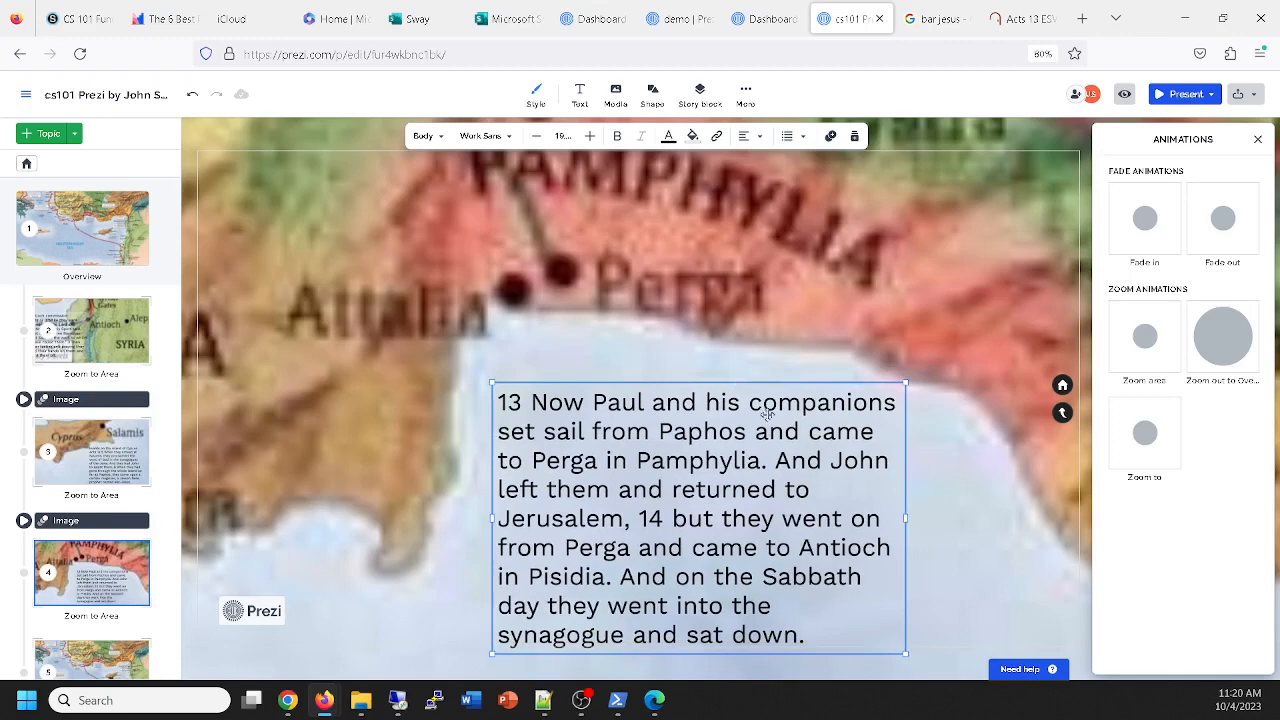
Make "John left them" bold in the Perga scripture and slightly enlarge the text box.
{"action": "left_click", "coordinate": [806, 461]}
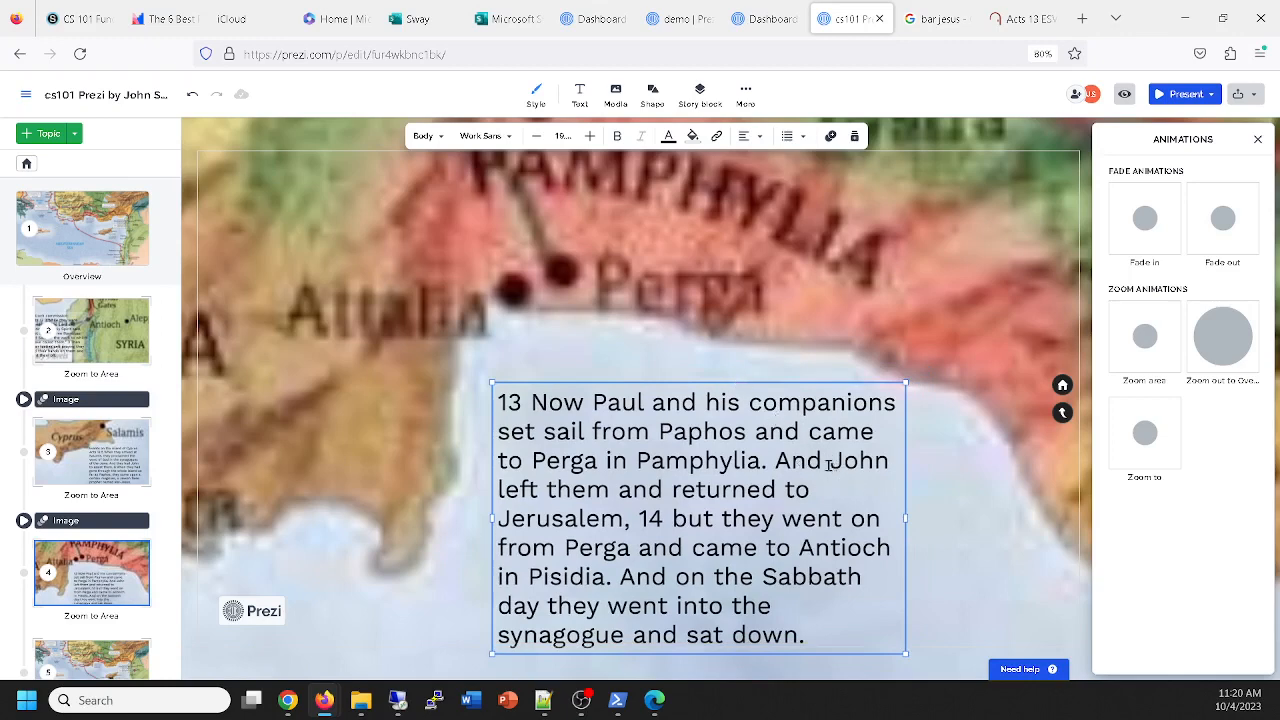
{"action": "left_click_drag", "start_coordinate": [829, 464], "coordinate": [610, 496]}
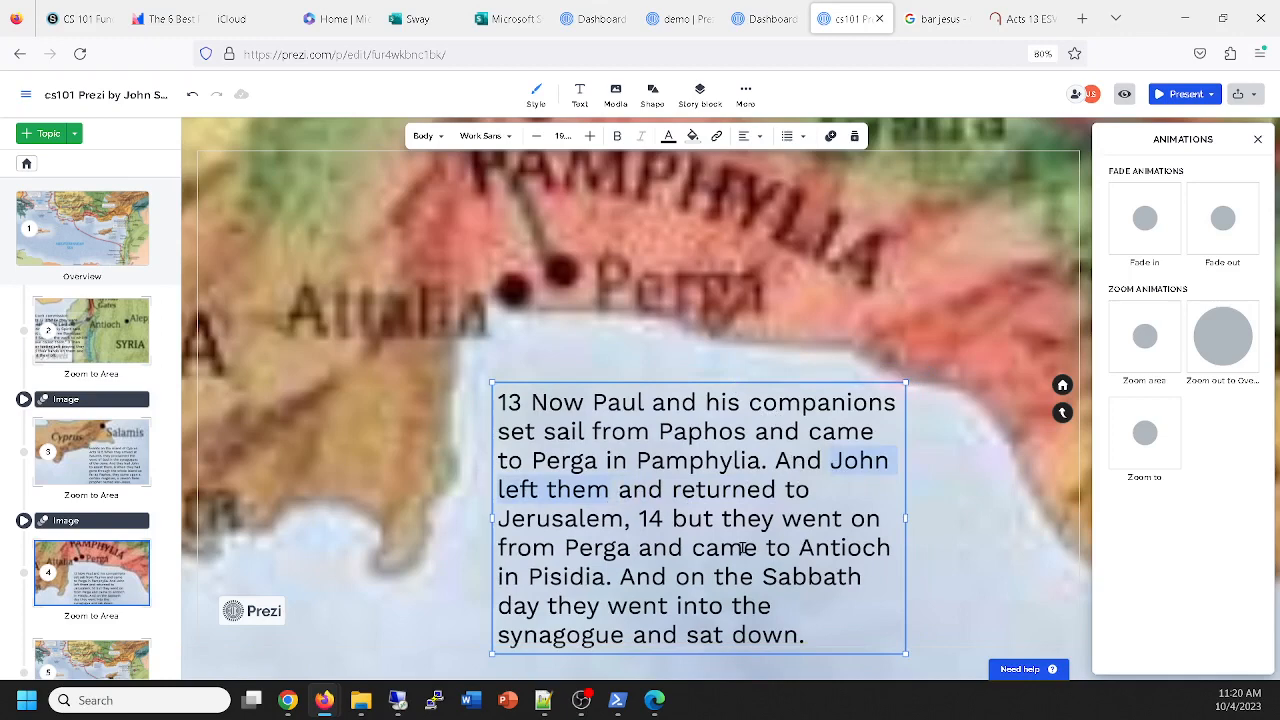
{"action": "key", "text": "ctrl+b"}
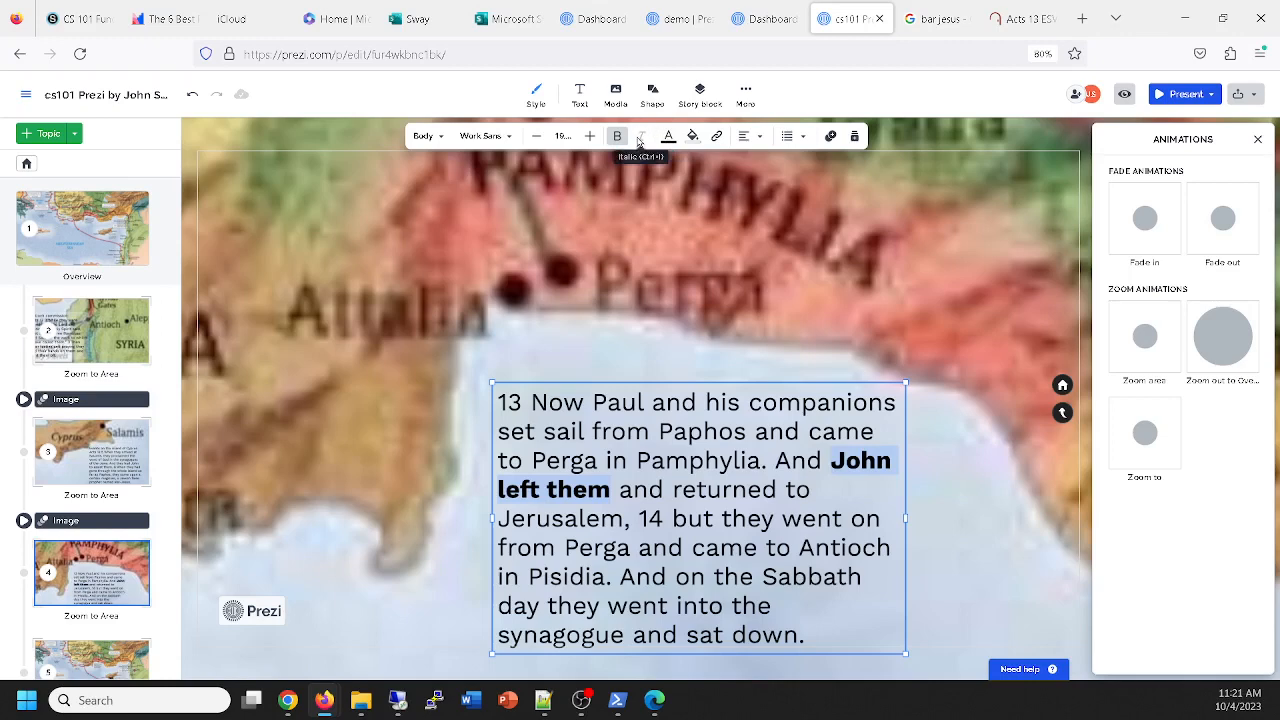
{"action": "left_click", "coordinate": [616, 490]}
{"action": "left_click_drag", "start_coordinate": [709, 477], "coordinate": [838, 461]}
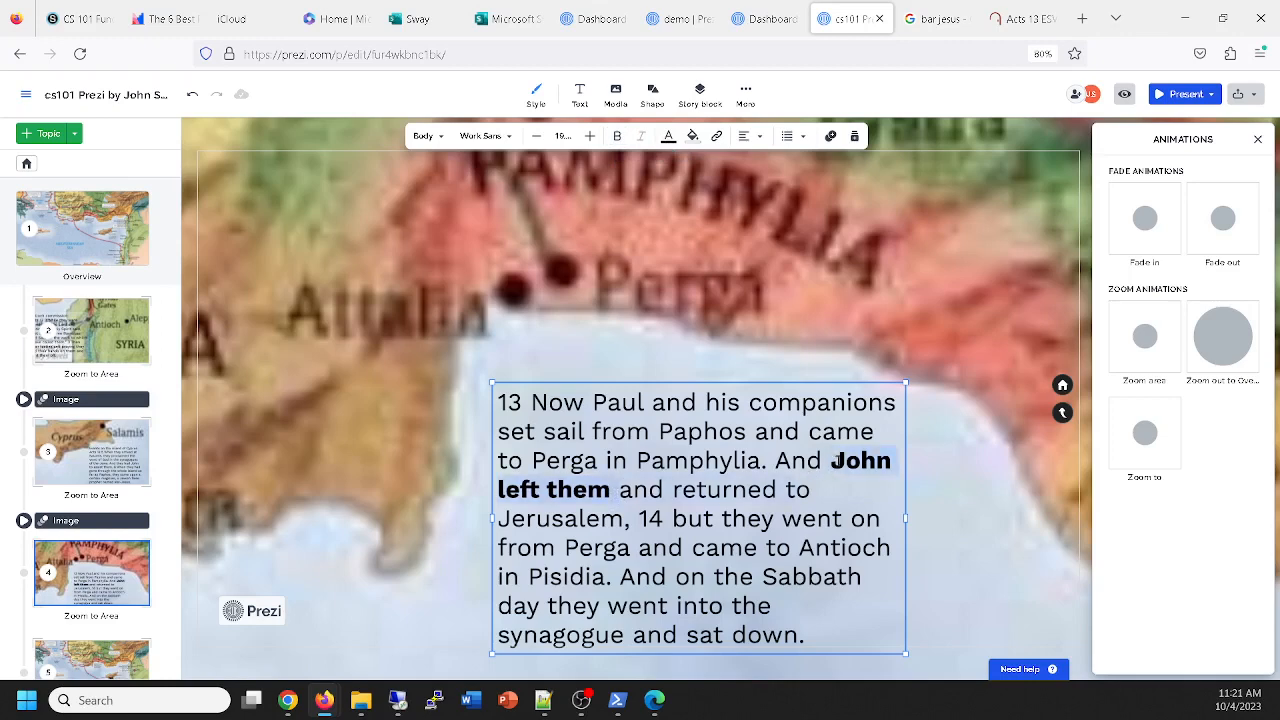
{"action": "key", "text": "ctrl+b"}
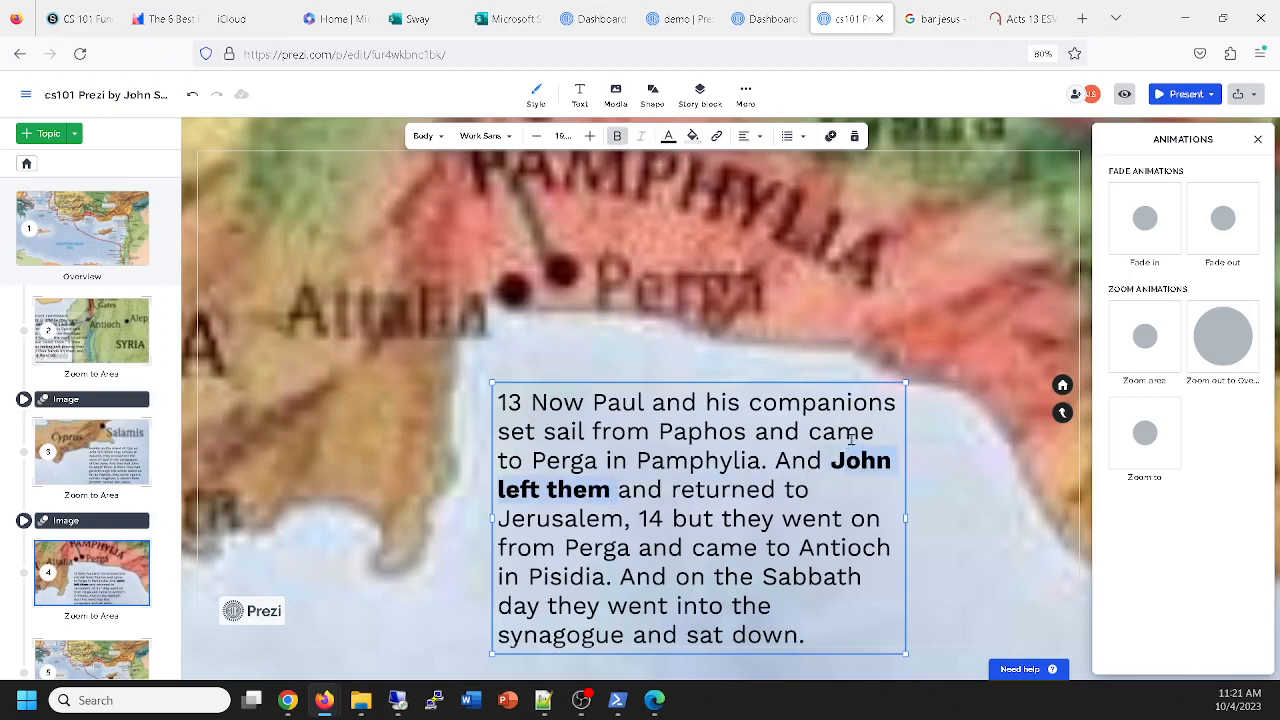
{"action": "key", "text": "ctrl+b"}
{"action": "key", "text": "ctrl+b"}
{"action": "mouse_move", "coordinate": [747, 384]}
{"action": "left_mouse_down"}
{"action": "mouse_move", "coordinate": [718, 370]}
{"action": "mouse_move", "coordinate": [742, 383]}
{"action": "left_mouse_up"}
{"action": "left_click_drag", "start_coordinate": [490, 386], "coordinate": [460, 364]}
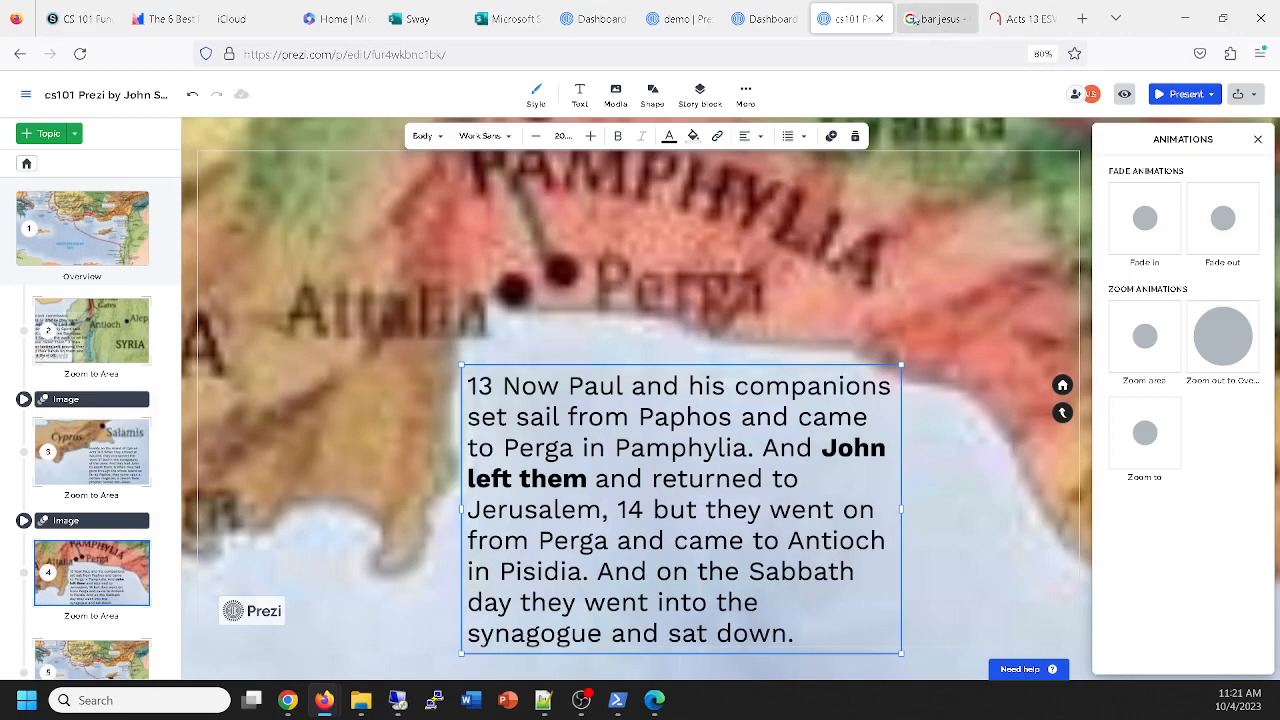
Search Google Images for "john mark leaves paul".
{"action": "left_click", "coordinate": [922, 22]}
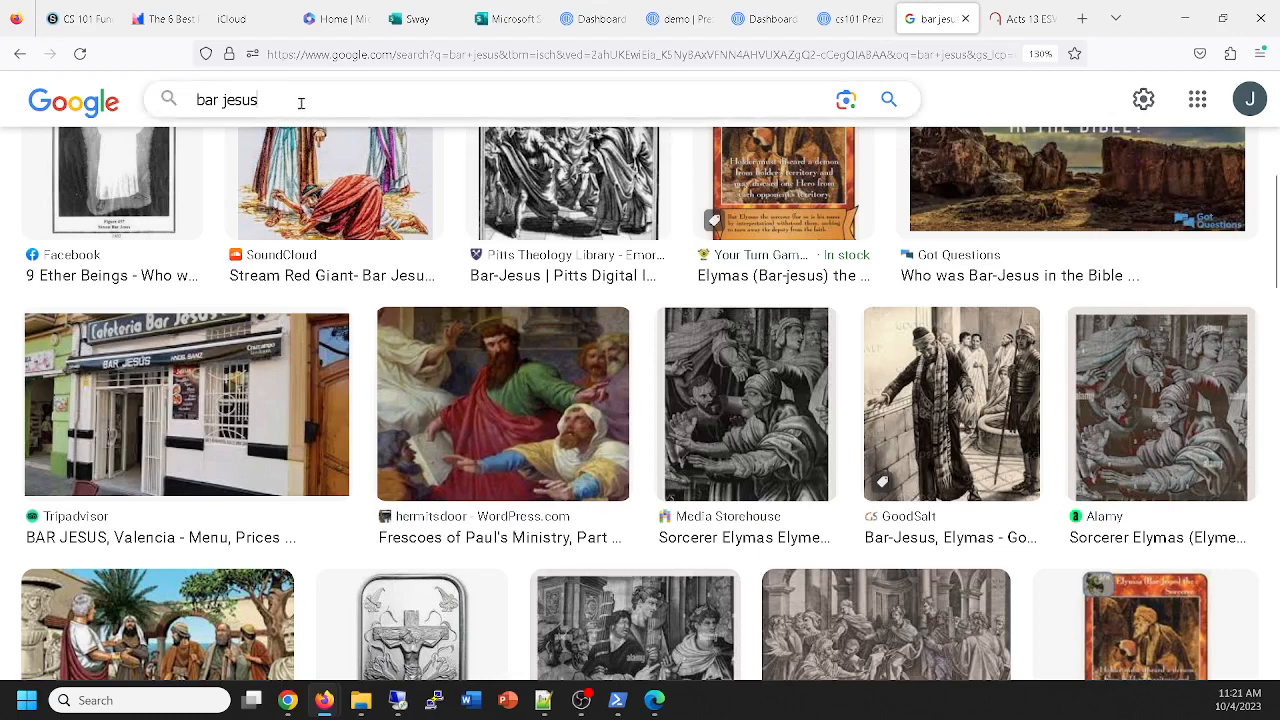
{"action": "left_click", "coordinate": [162, 105]}
{"action": "type", "text": "joh"}
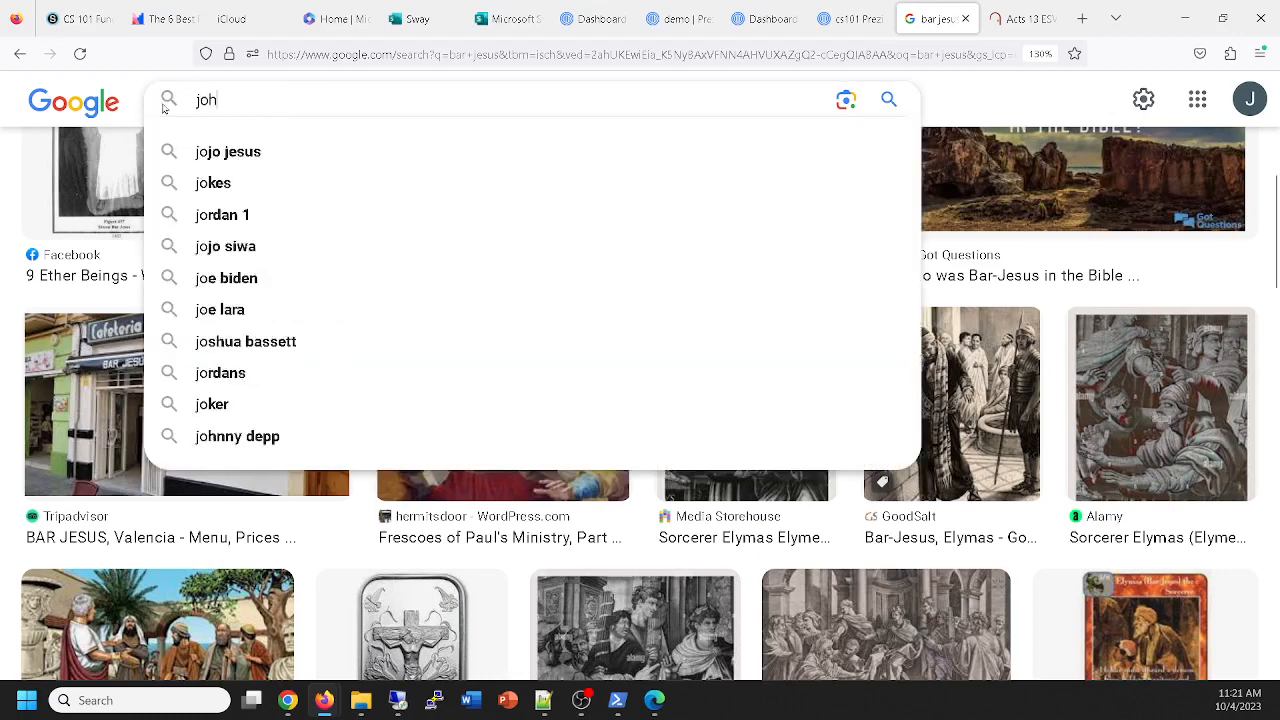
{"action": "type", "text": "n mark leave"}
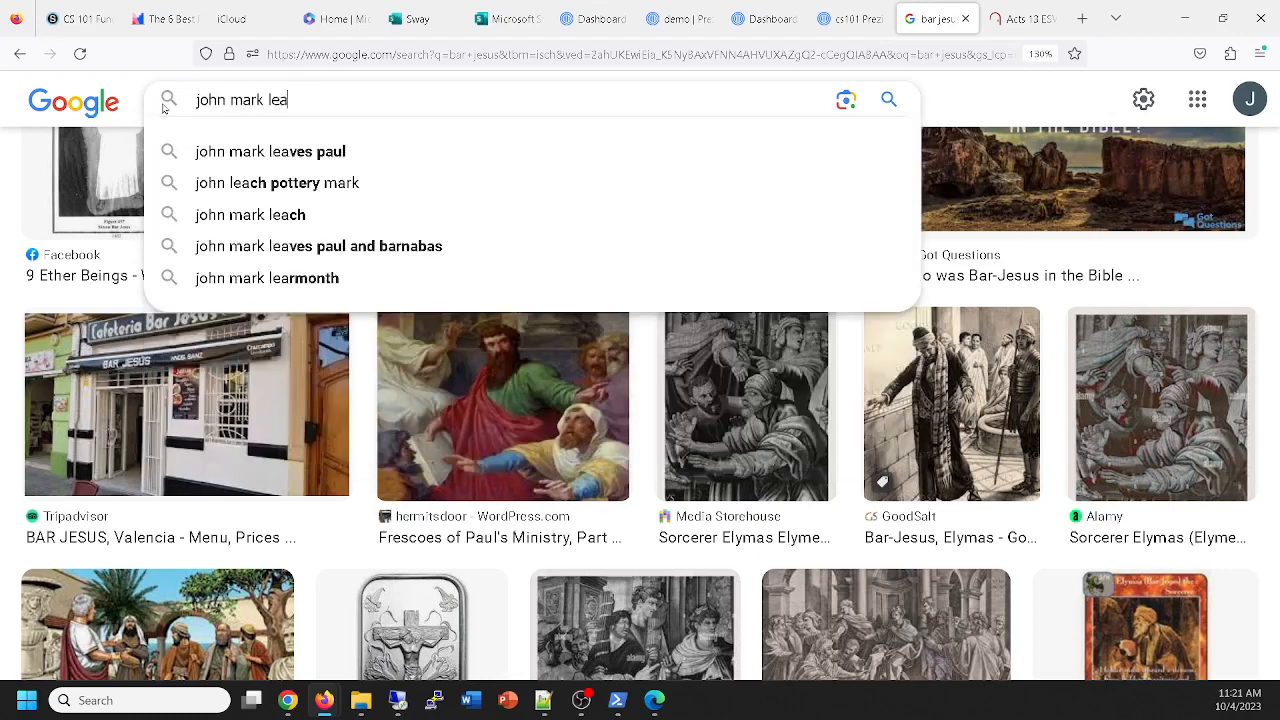
{"action": "type", "text": "s paul"}
{"action": "key", "text": "Return"}
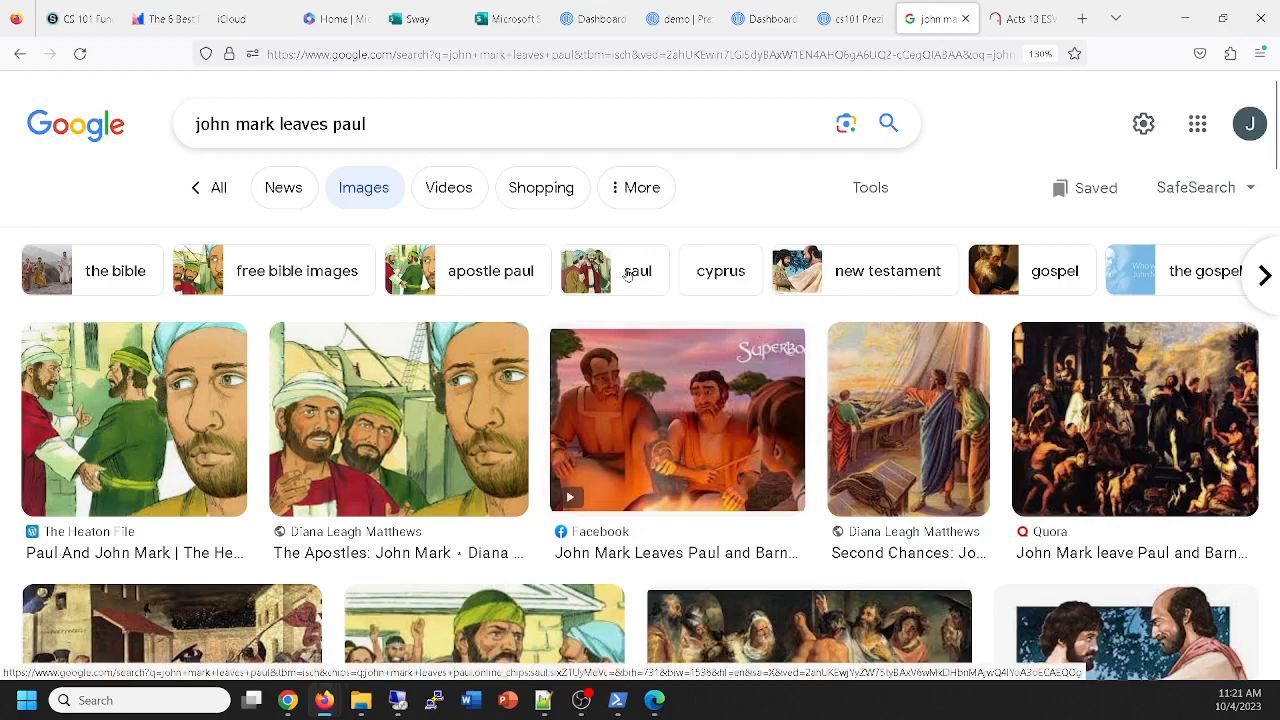
Examine the image results for a suitable picture of John Mark leaving Paul and Barnabas.
{"action": "scroll", "coordinate": [627, 275], "scroll_direction": "down", "scroll_amount": 3}
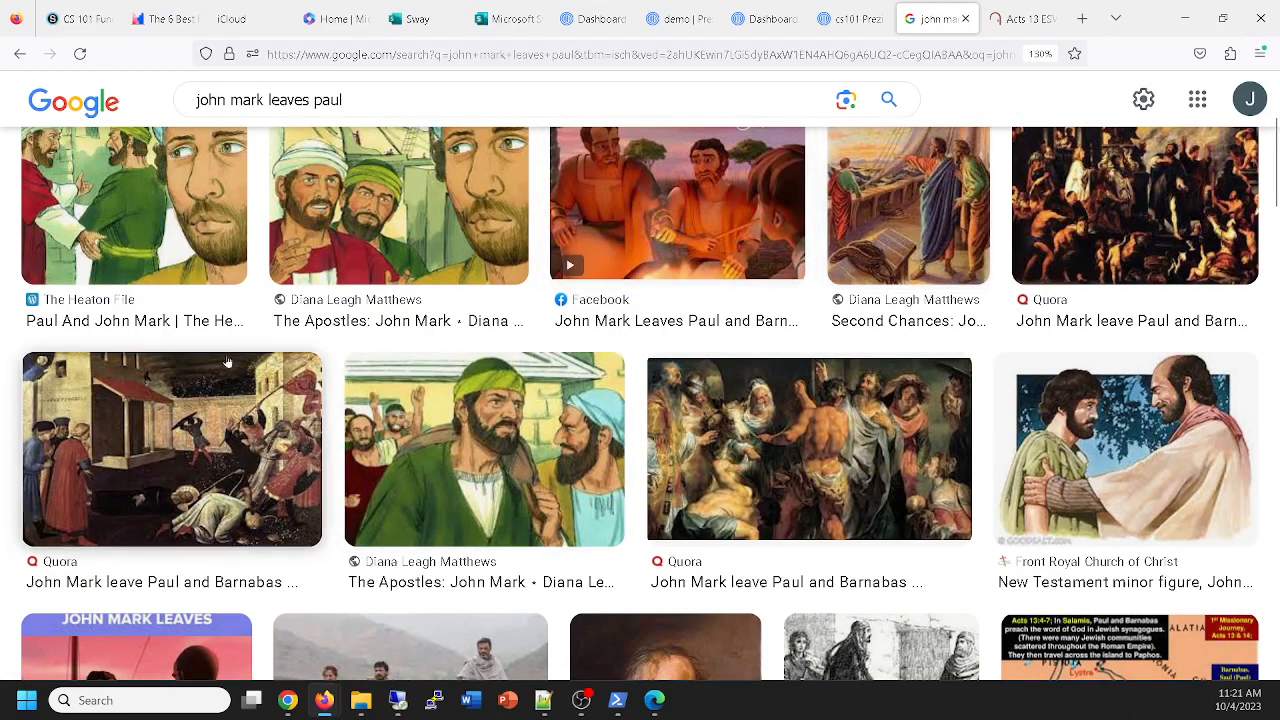
{"action": "scroll", "coordinate": [450, 430], "scroll_direction": "down", "scroll_amount": 3}
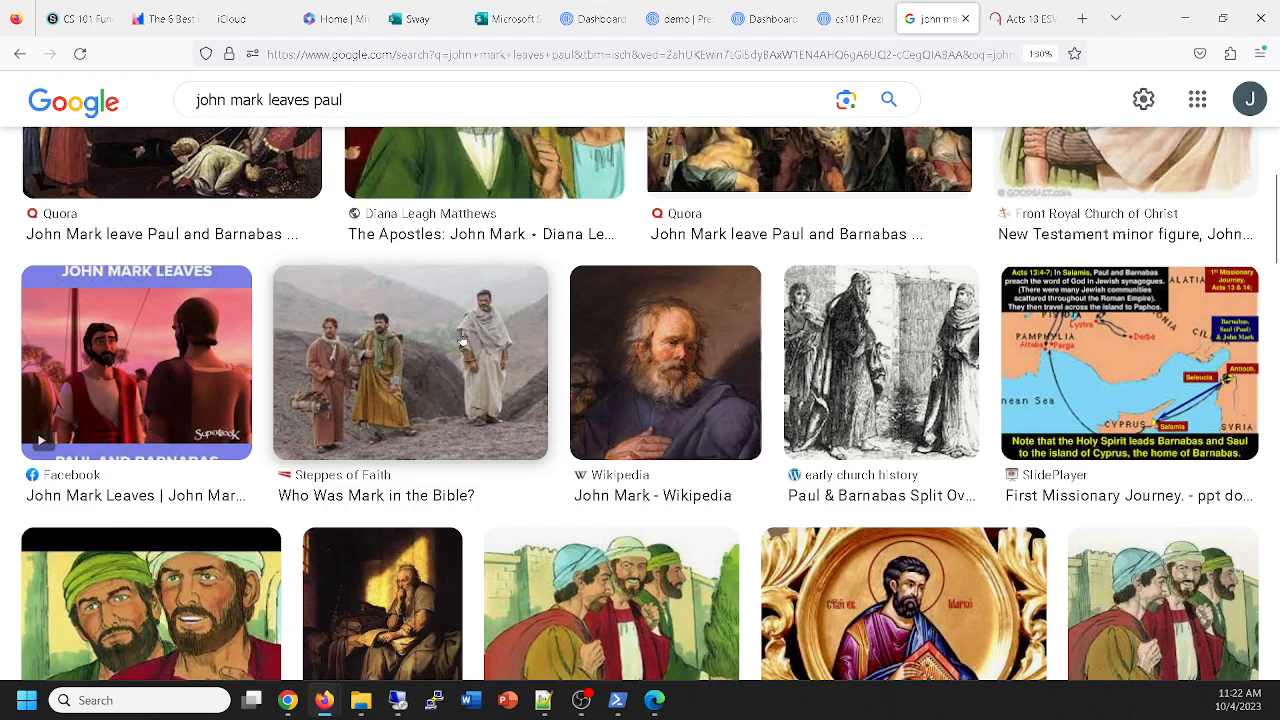
{"action": "scroll", "coordinate": [463, 341], "scroll_direction": "down", "scroll_amount": 2}
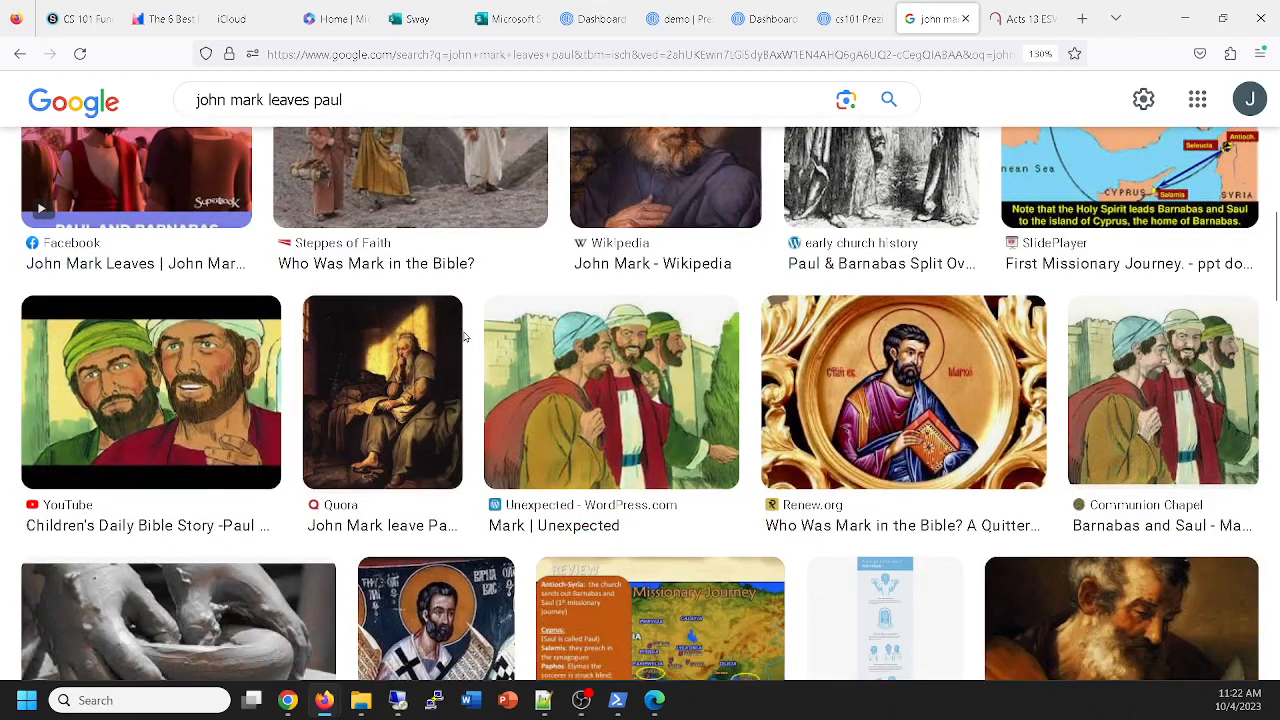
{"action": "scroll", "coordinate": [463, 337], "scroll_direction": "down", "scroll_amount": 4}
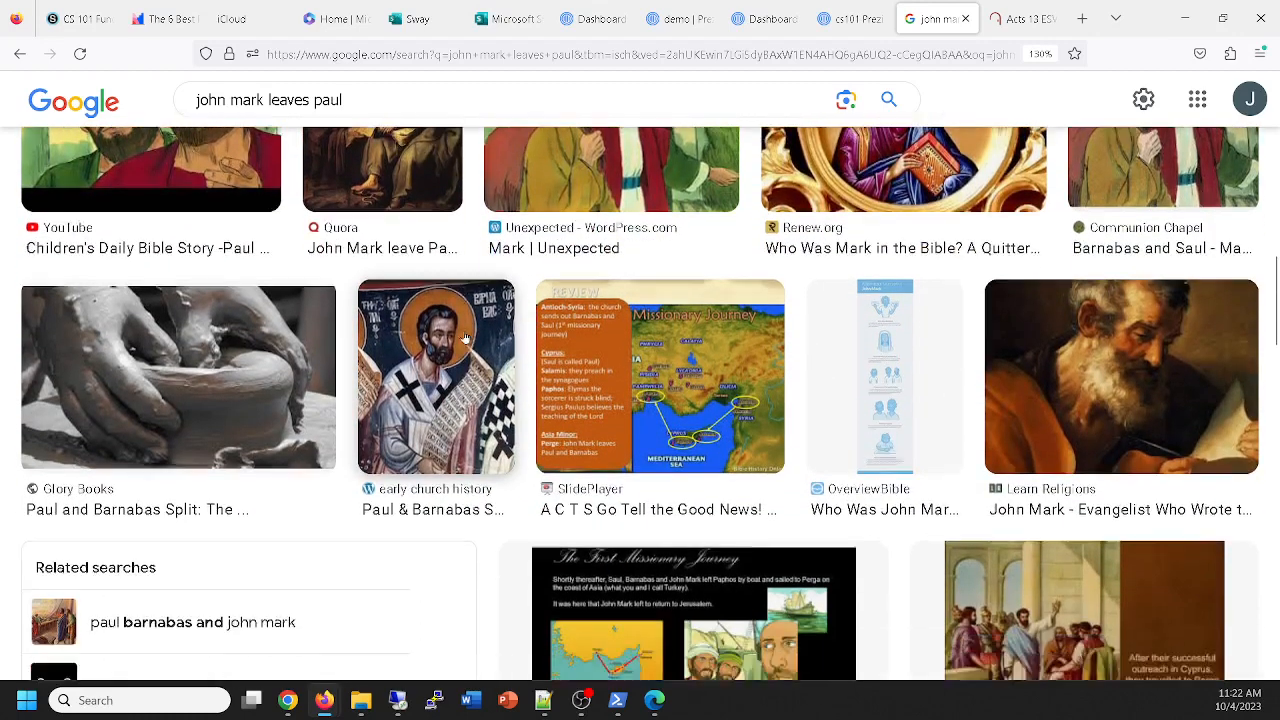
{"action": "scroll", "coordinate": [463, 334], "scroll_direction": "up", "scroll_amount": 5}
{"action": "scroll", "coordinate": [463, 330], "scroll_direction": "up", "scroll_amount": 6}
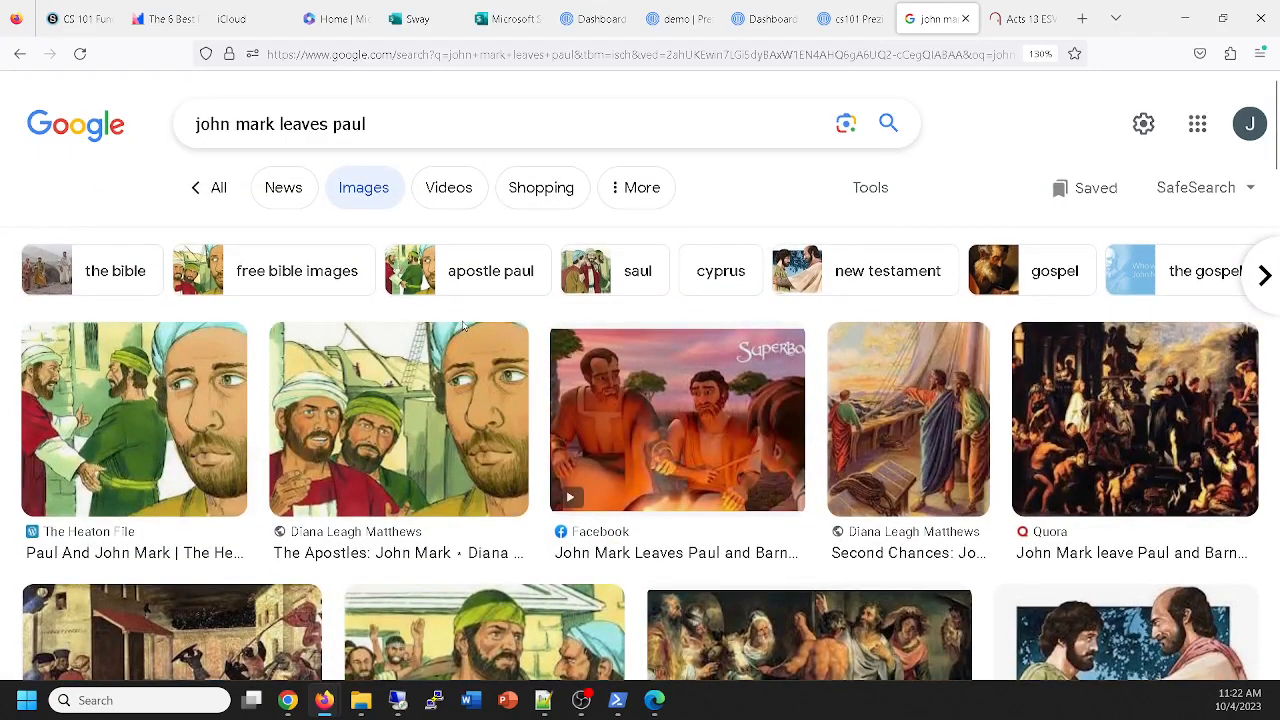
{"action": "scroll", "coordinate": [463, 326], "scroll_direction": "down", "scroll_amount": 1}
{"action": "scroll", "coordinate": [463, 325], "scroll_direction": "down", "scroll_amount": 1}
{"action": "scroll", "coordinate": [463, 325], "scroll_direction": "up", "scroll_amount": 1}
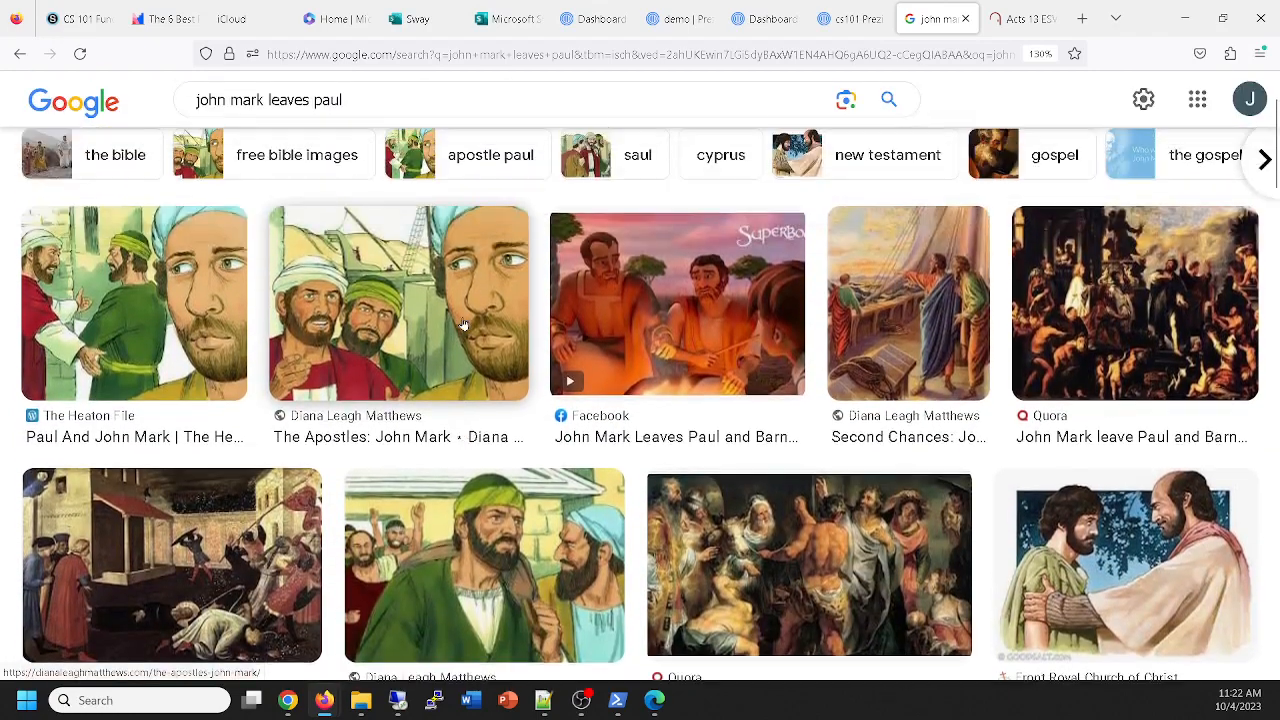
{"action": "scroll", "coordinate": [324, 316], "scroll_direction": "down", "scroll_amount": 3}
{"action": "scroll", "coordinate": [775, 330], "scroll_direction": "down", "scroll_amount": 2}
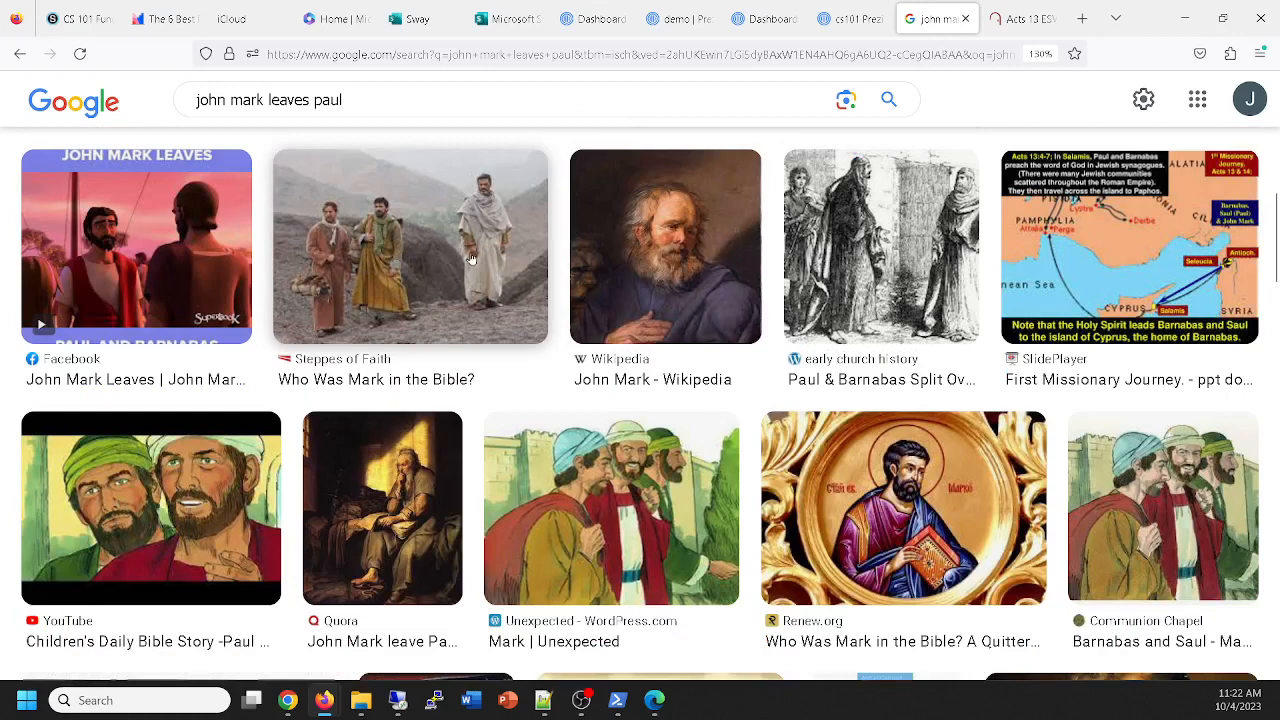
Copy the Superbook "John Mark Leaves Paul and Barnabas" image from the results and paste it into the Perga zoom area in Prezi.
{"action": "right_click", "coordinate": [142, 237]}
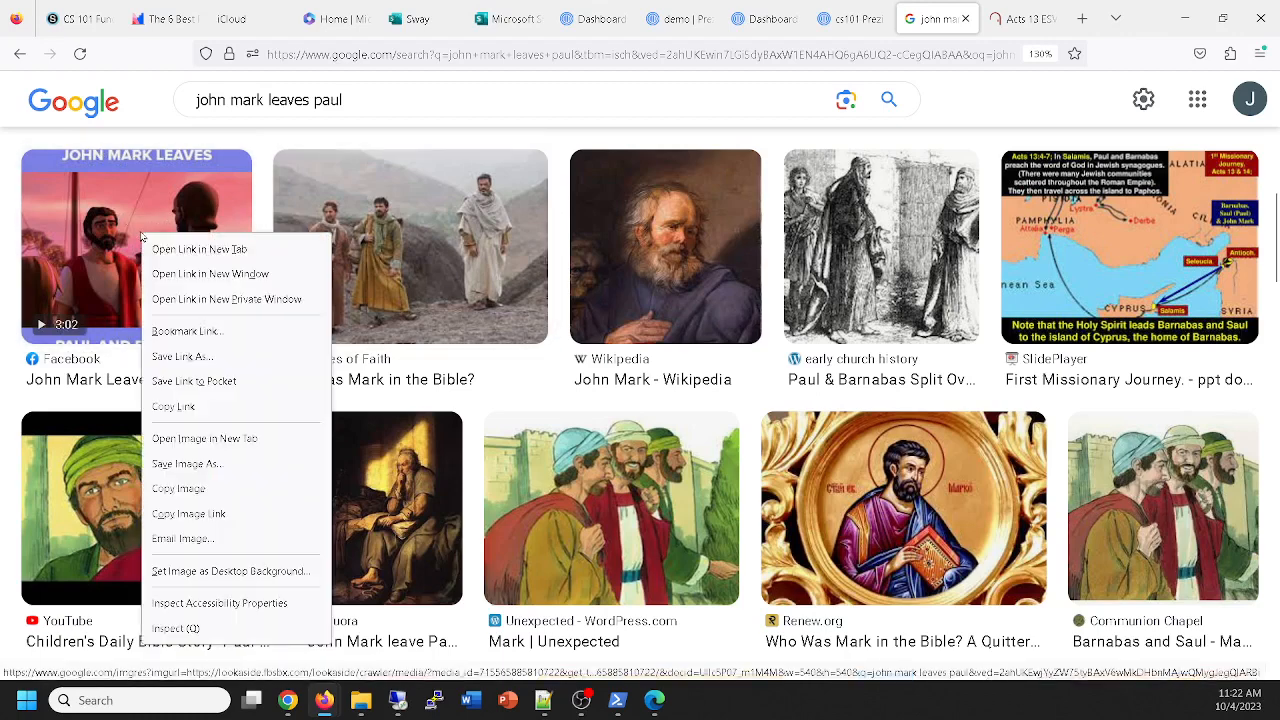
{"action": "left_click", "coordinate": [214, 491]}
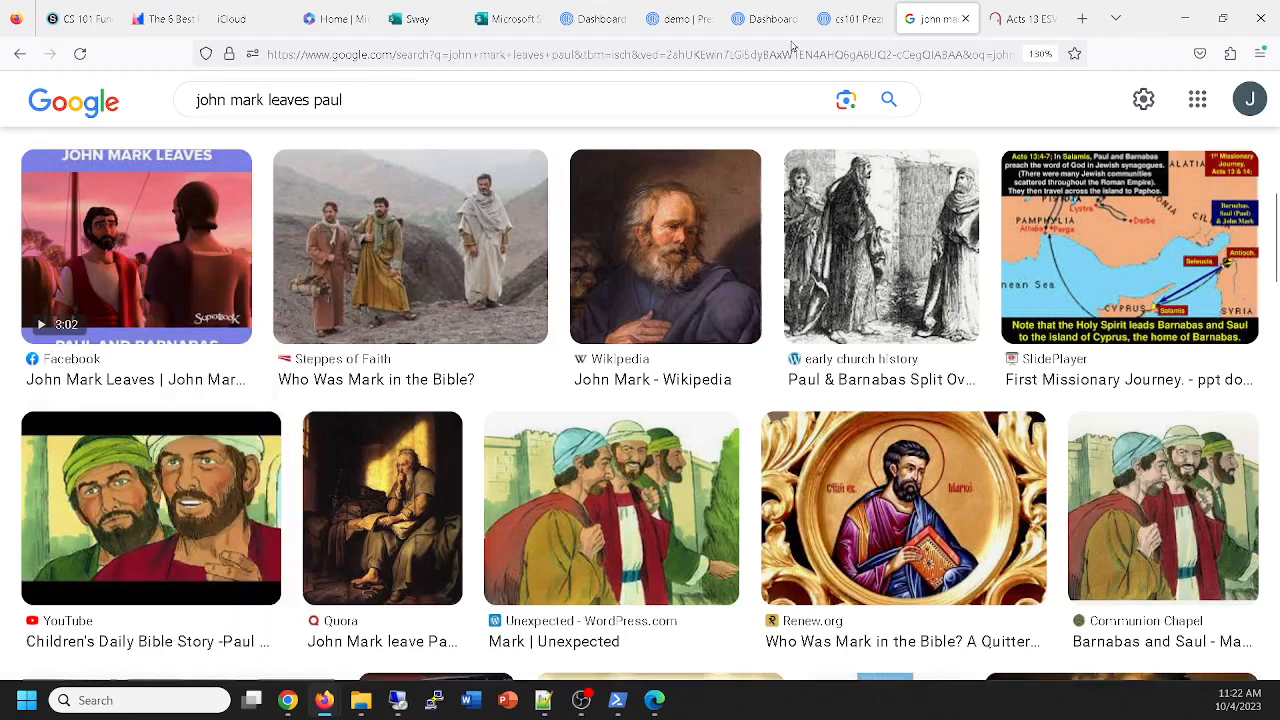
{"action": "left_click", "coordinate": [852, 20]}
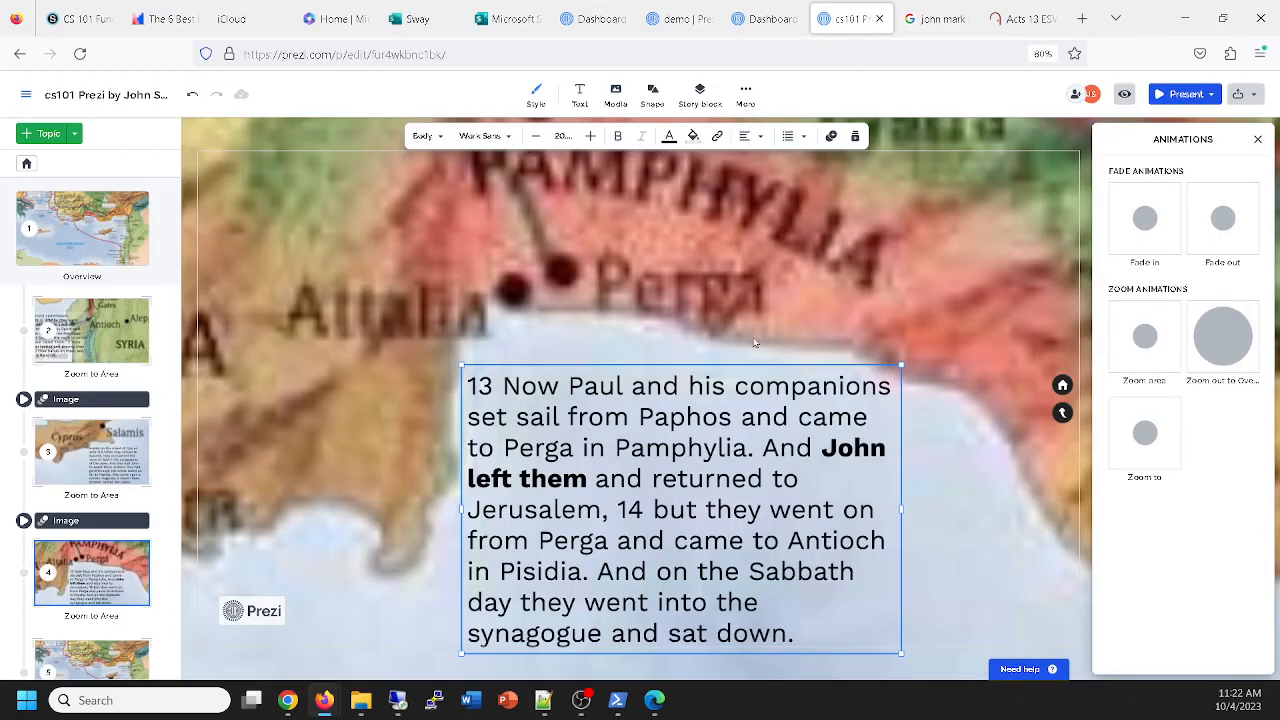
{"action": "left_click", "coordinate": [615, 298]}
{"action": "key", "text": "ctrl+v"}
Move the John Mark picture over Attalia in the zoom area's upper-left part and enlarge it beside the scripture text.
{"action": "left_click_drag", "start_coordinate": [618, 300], "coordinate": [290, 218]}
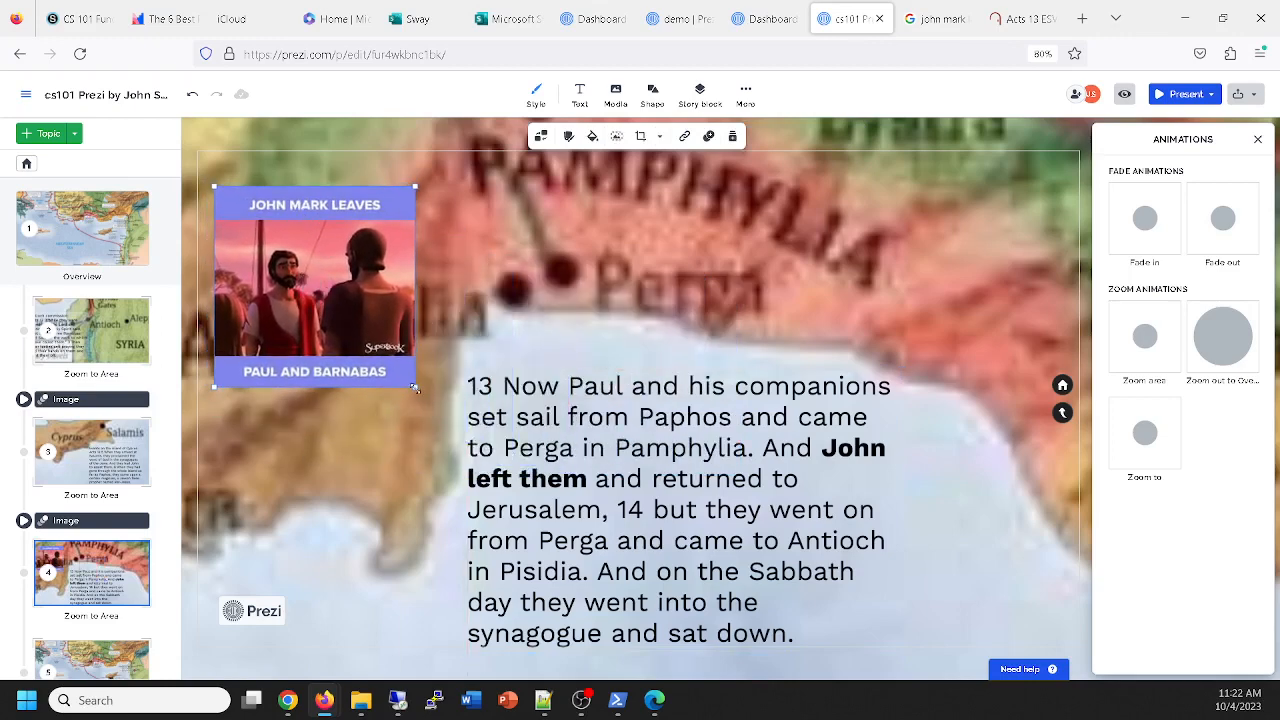
{"action": "left_click_drag", "start_coordinate": [415, 387], "coordinate": [450, 430]}
{"action": "mouse_move", "coordinate": [377, 331]}
{"action": "left_mouse_down"}
{"action": "mouse_move", "coordinate": [374, 356]}
{"action": "mouse_move", "coordinate": [374, 329]}
{"action": "left_mouse_up"}
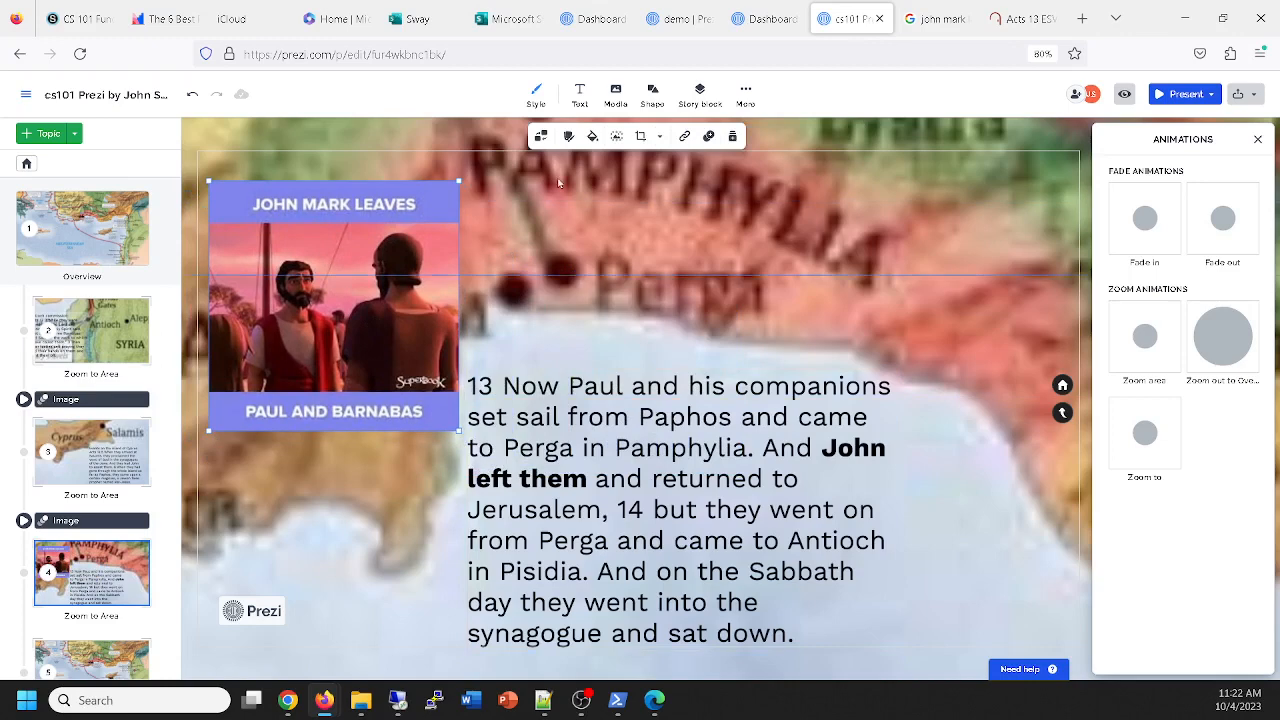
Crop the John Mark picture in the Perga zoom area to remove the title bands above and below the scene.
{"action": "left_click", "coordinate": [643, 136]}
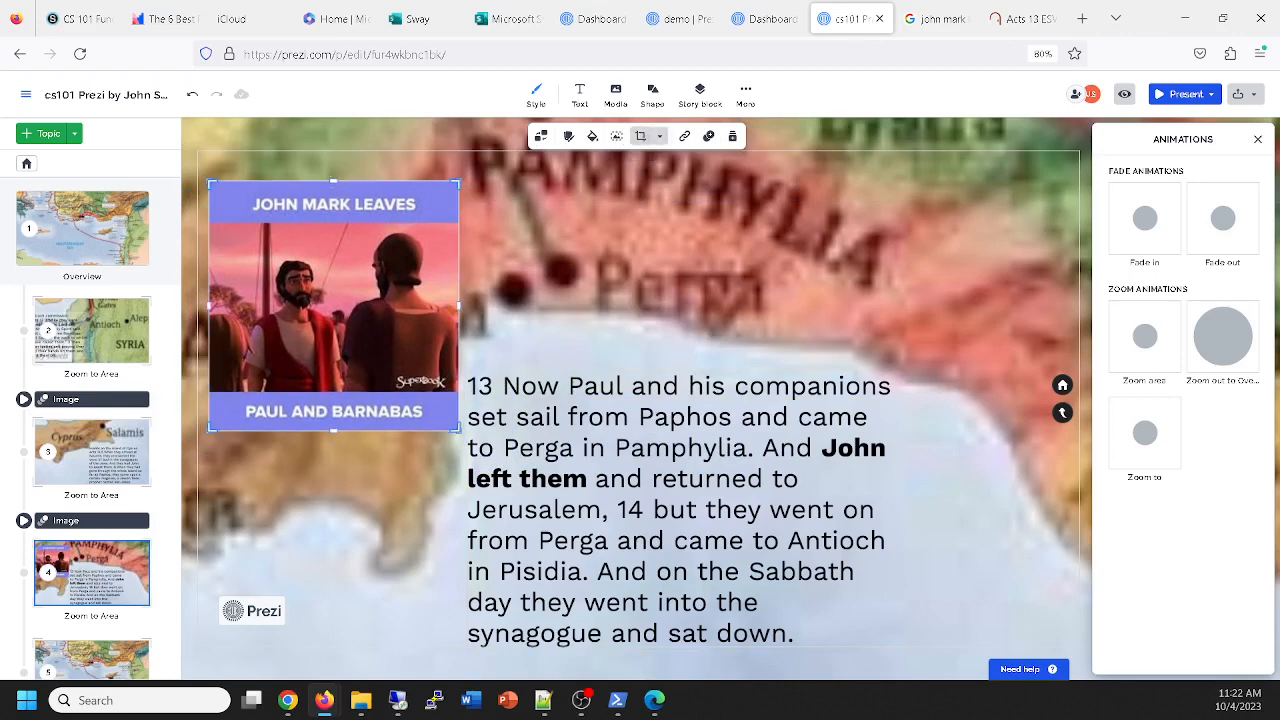
{"action": "left_click_drag", "start_coordinate": [333, 181], "coordinate": [333, 228]}
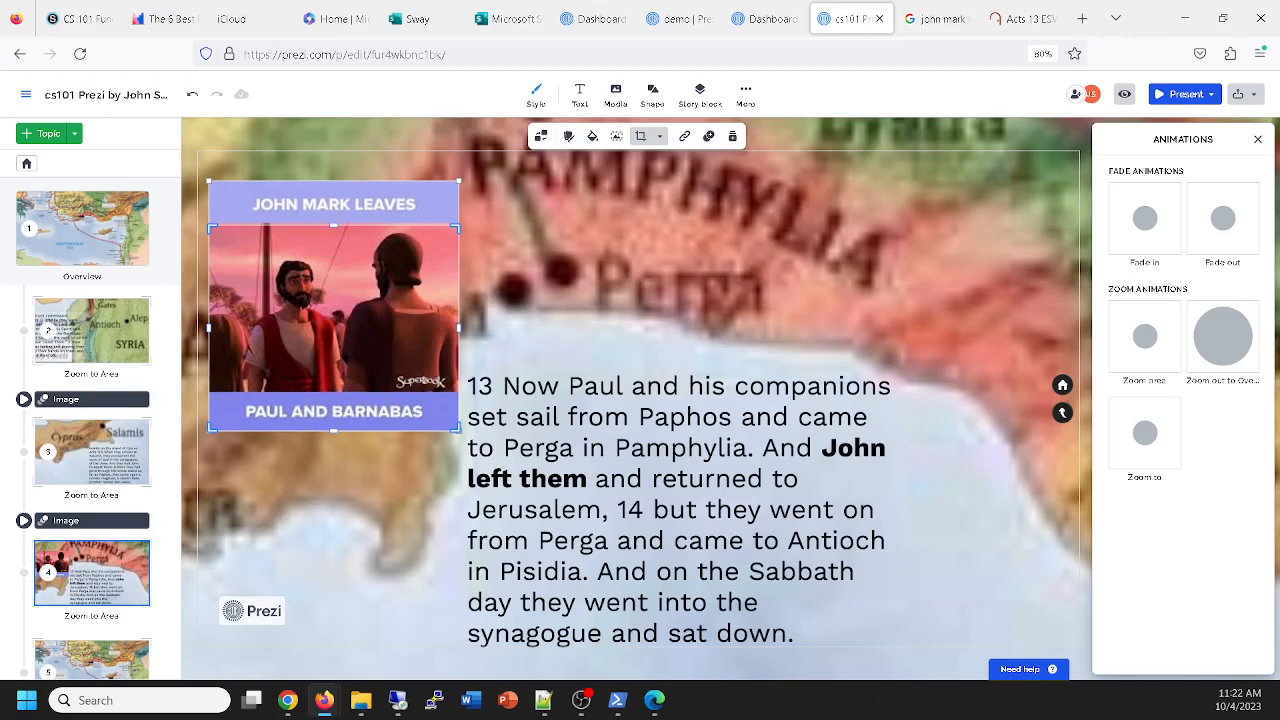
{"action": "left_click_drag", "start_coordinate": [333, 430], "coordinate": [333, 390]}
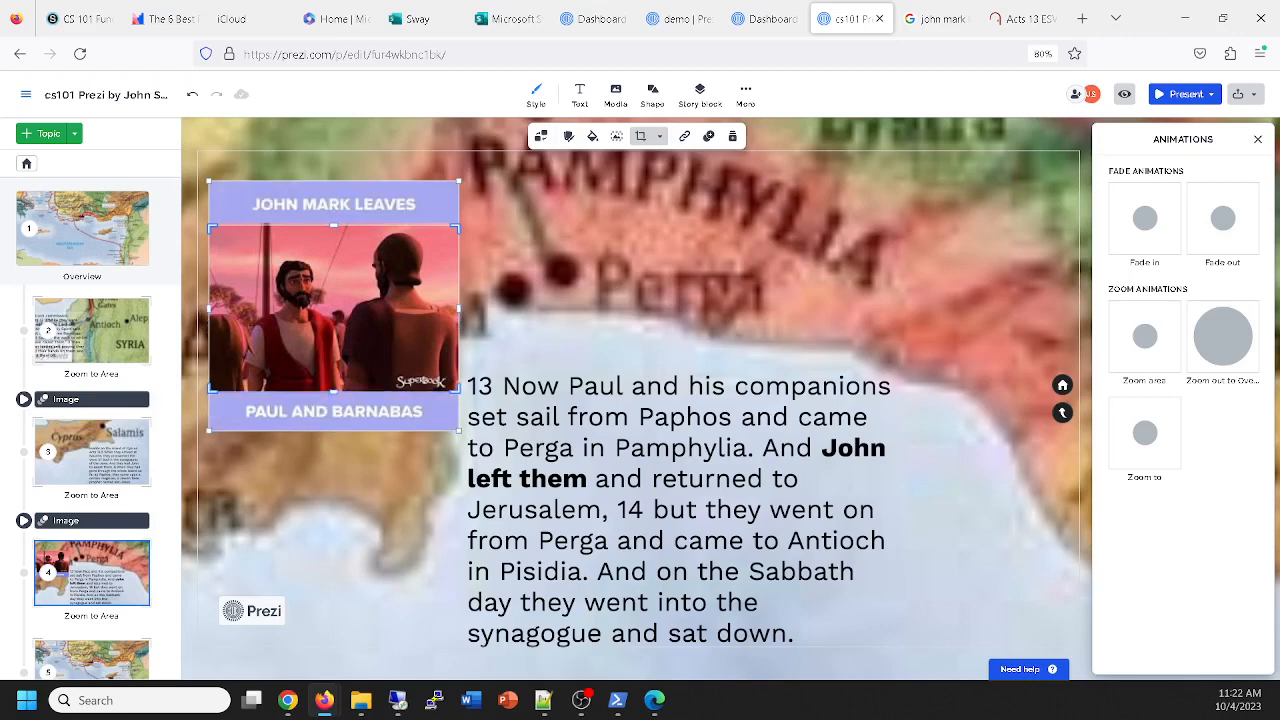
{"action": "left_click", "coordinate": [394, 465]}
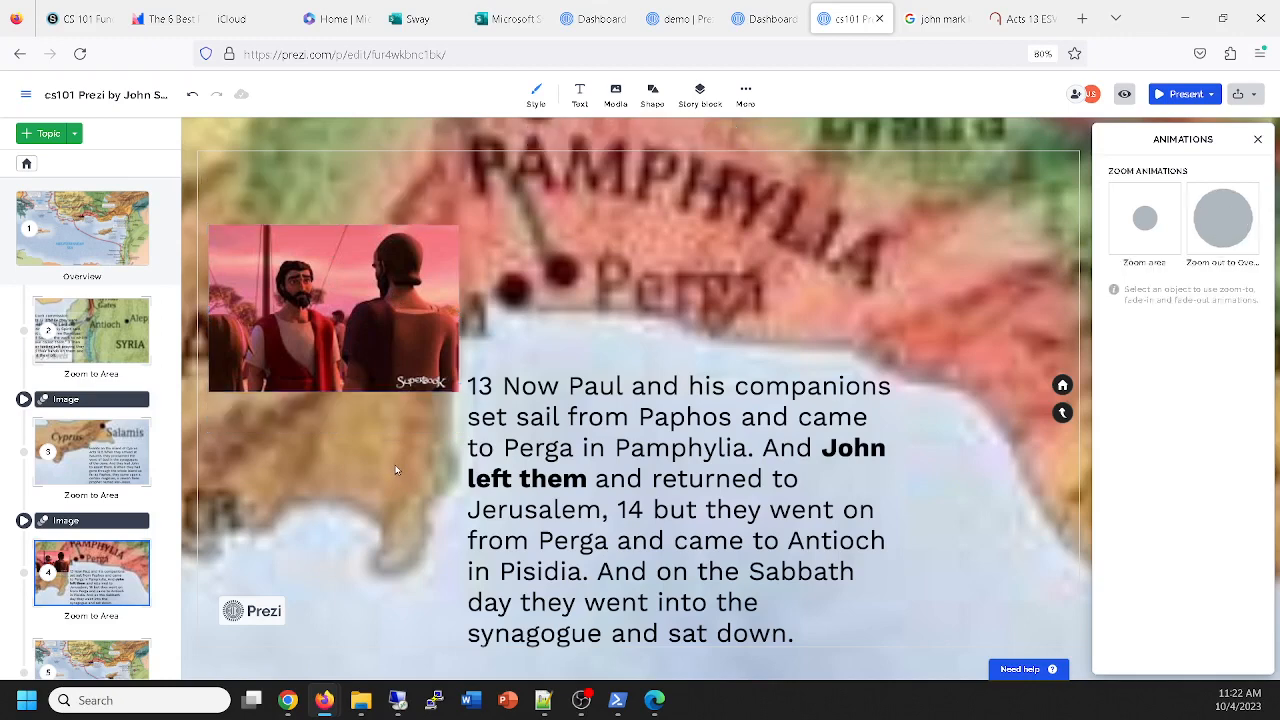
Place the cropped John Mark picture in the Perga zoom area's upper-left corner and enlarge it slightly to reach the scripture text's left edge.
{"action": "left_click_drag", "start_coordinate": [389, 331], "coordinate": [394, 274]}
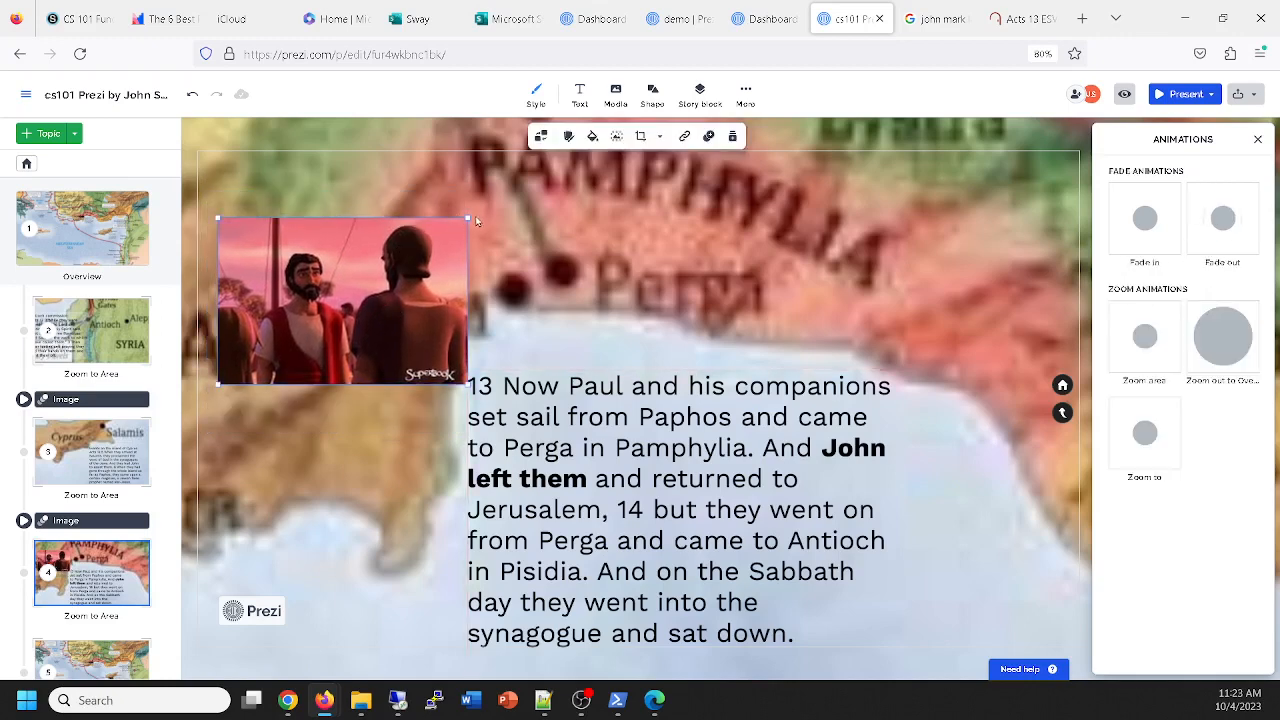
{"action": "left_click", "coordinate": [570, 140]}
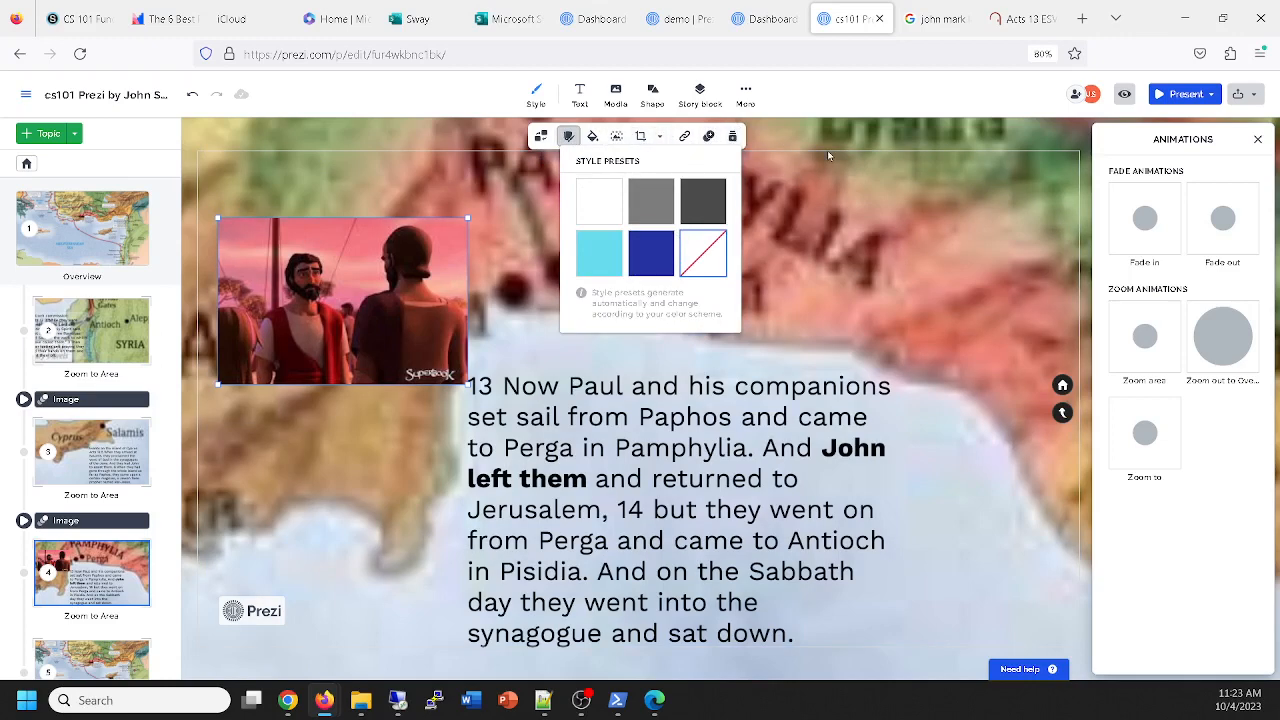
{"action": "left_click", "coordinate": [840, 130]}
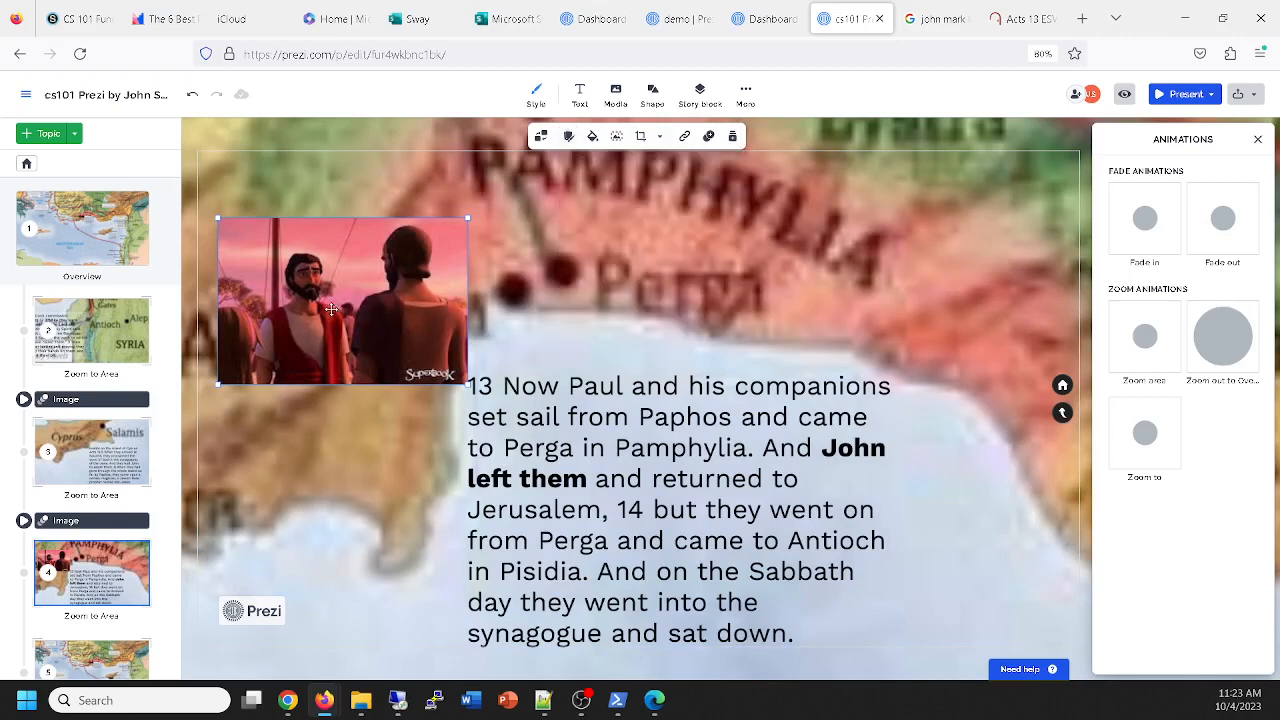
{"action": "left_click_drag", "start_coordinate": [331, 309], "coordinate": [308, 278]}
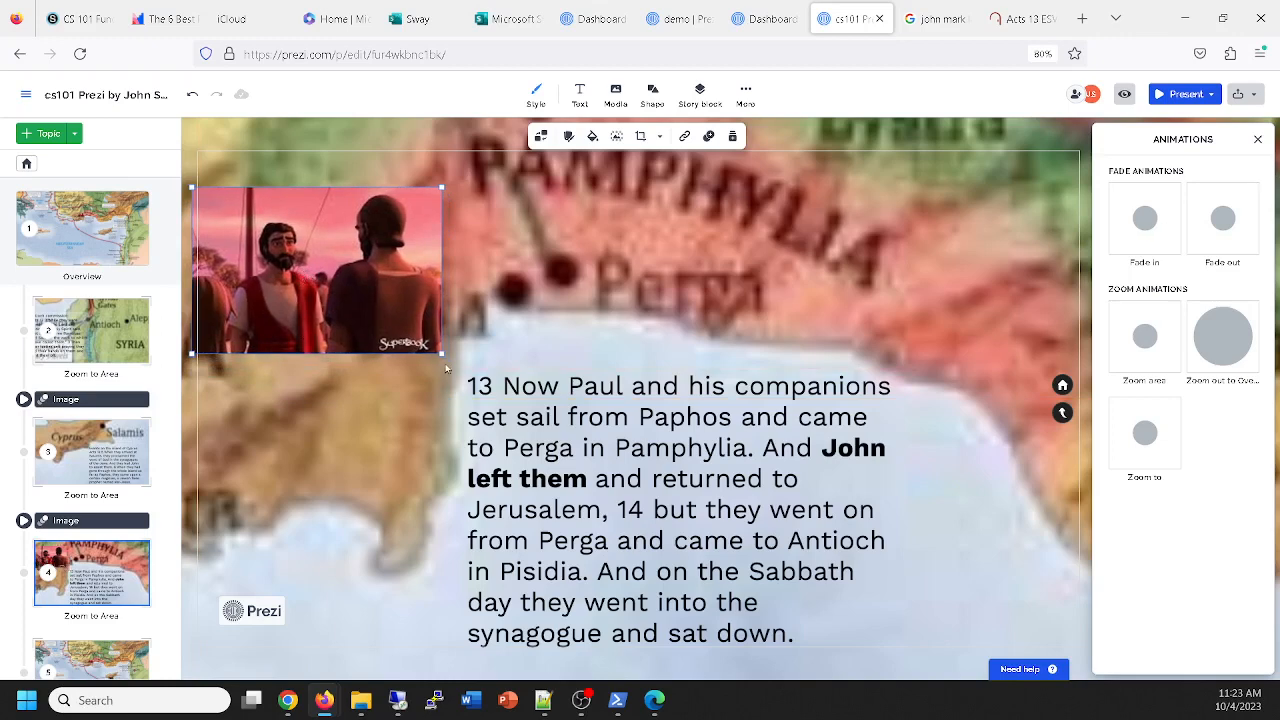
{"action": "left_click_drag", "start_coordinate": [441, 353], "coordinate": [464, 370]}
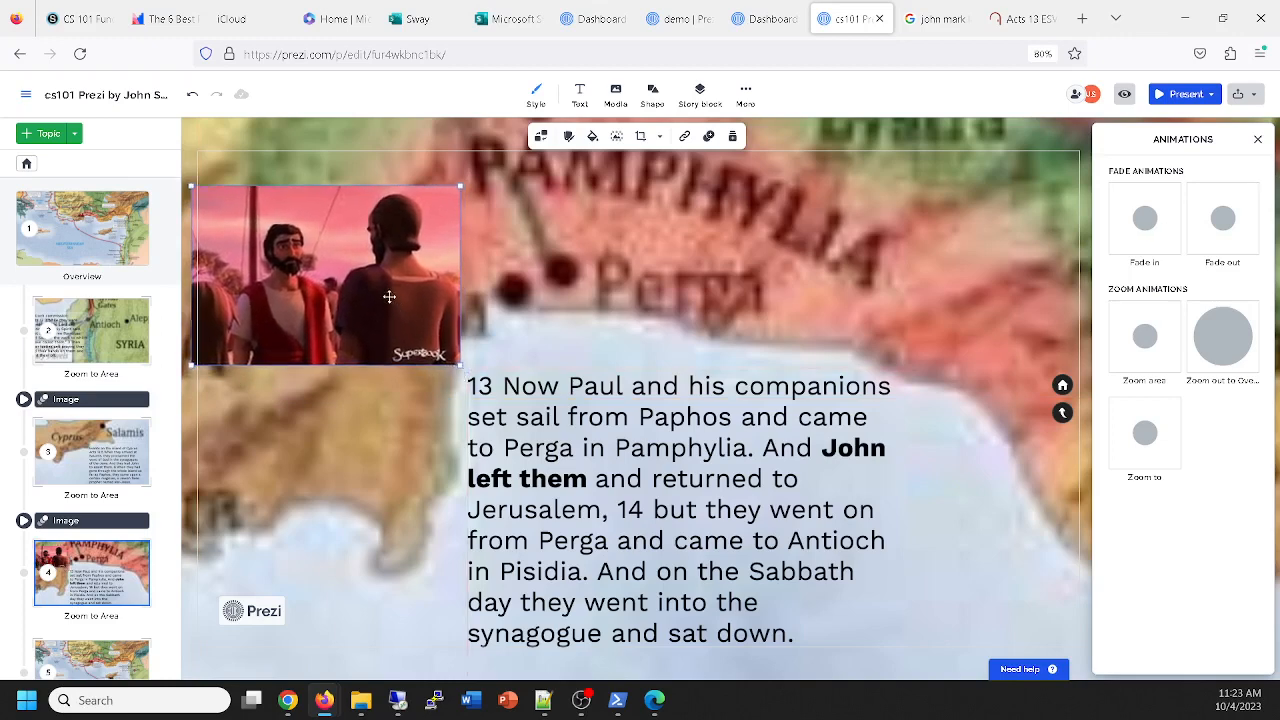
{"action": "left_click_drag", "start_coordinate": [396, 308], "coordinate": [399, 266]}
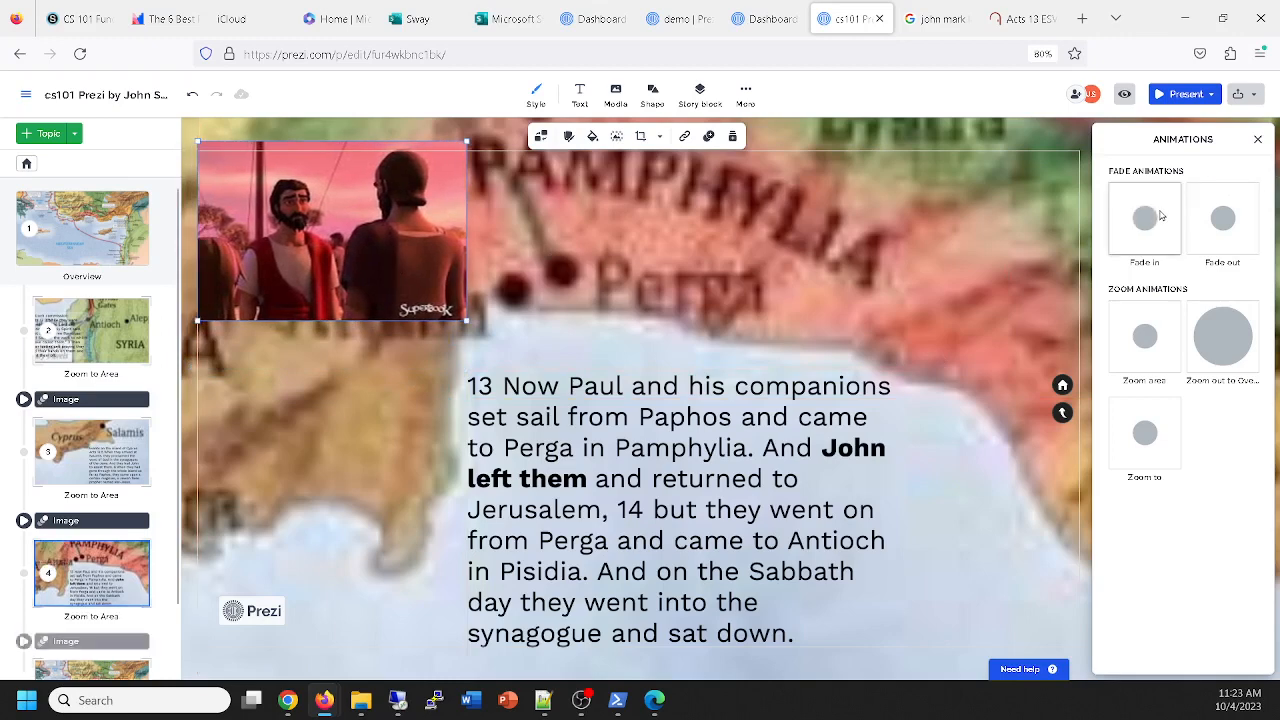
Add a Fade in animation to the John Mark picture in the Perga zoom area.
{"action": "left_click", "coordinate": [1160, 216]}
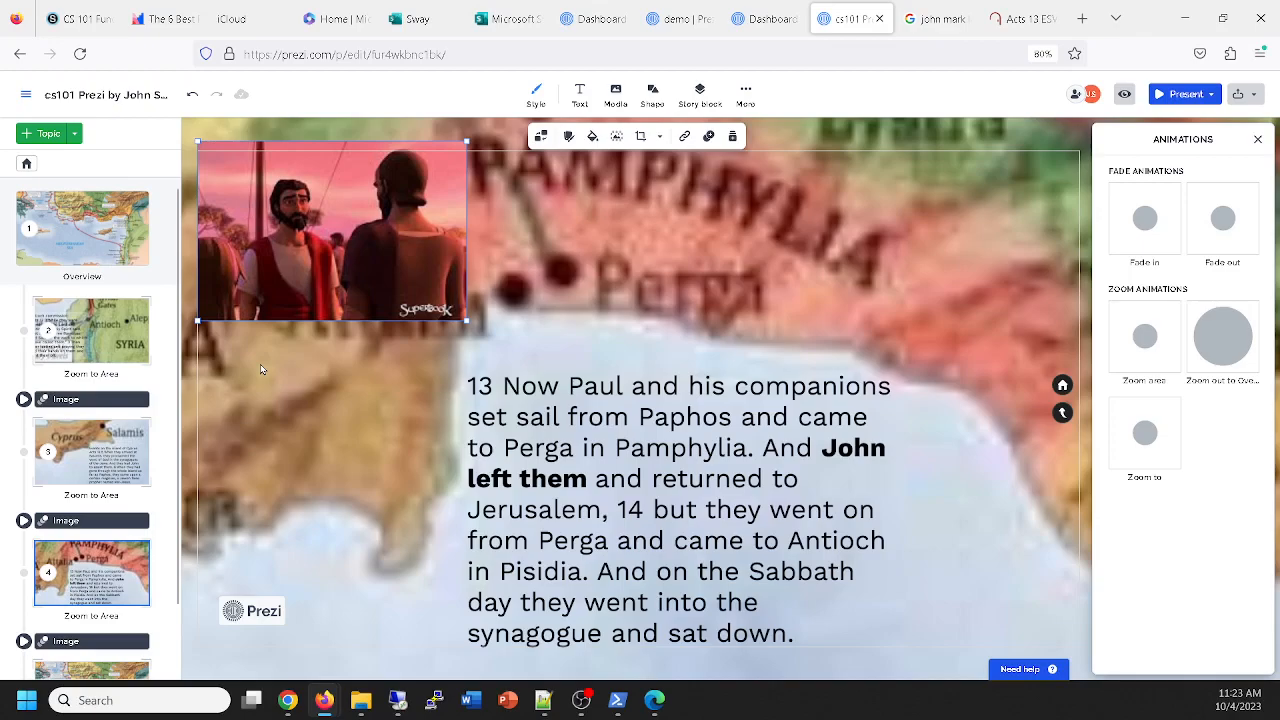
{"action": "scroll", "coordinate": [260, 370], "scroll_direction": "down", "scroll_amount": 6}
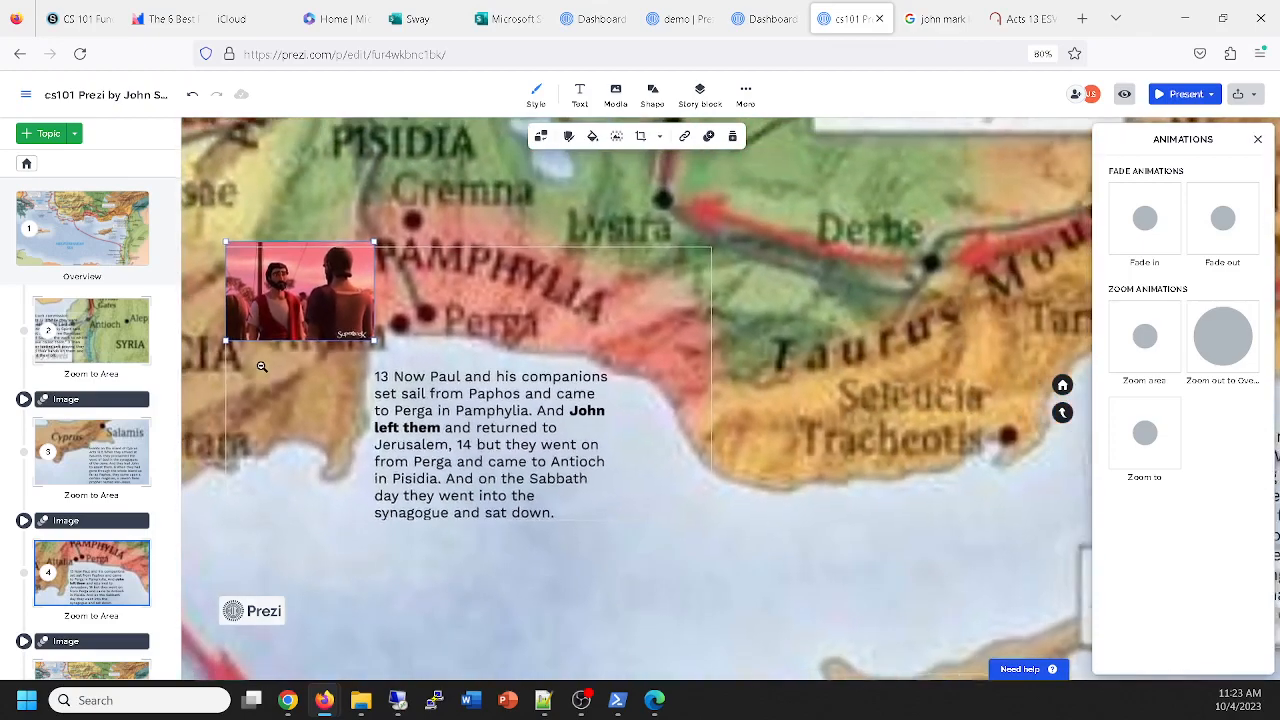
{"action": "scroll", "coordinate": [260, 365], "scroll_direction": "down", "scroll_amount": 3}
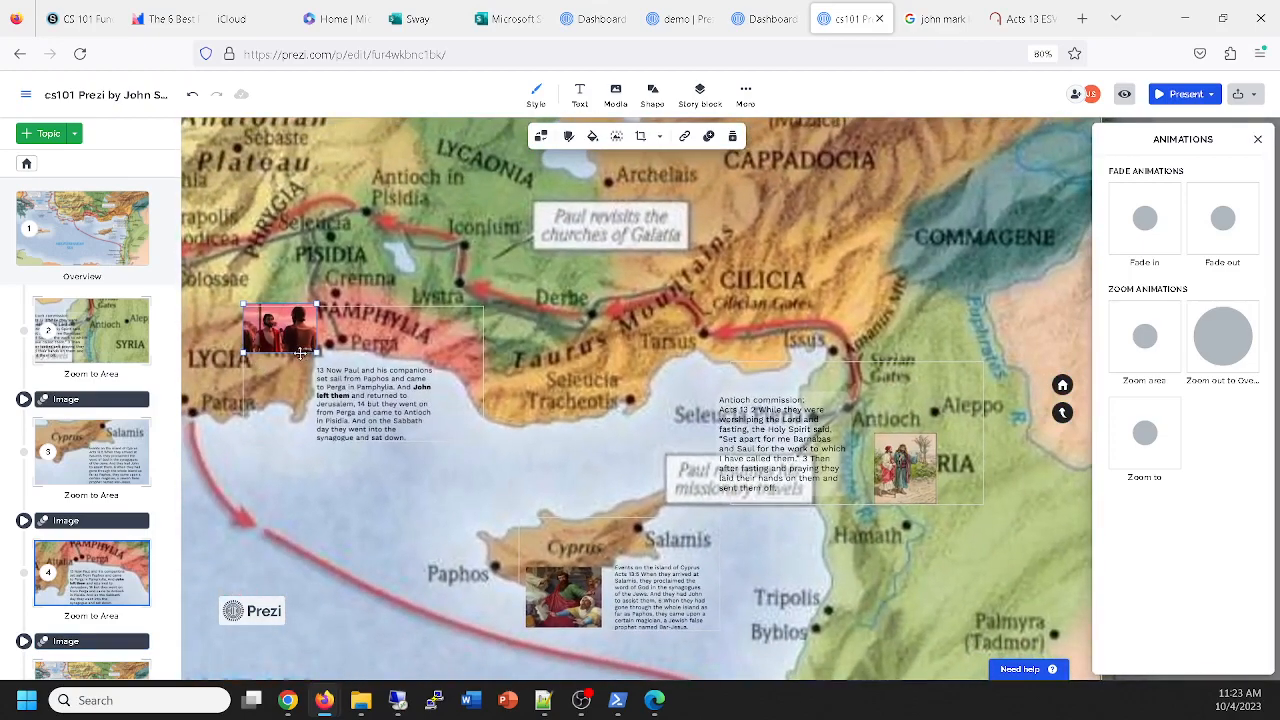
{"action": "scroll", "coordinate": [308, 468], "scroll_direction": "up", "scroll_amount": 2}
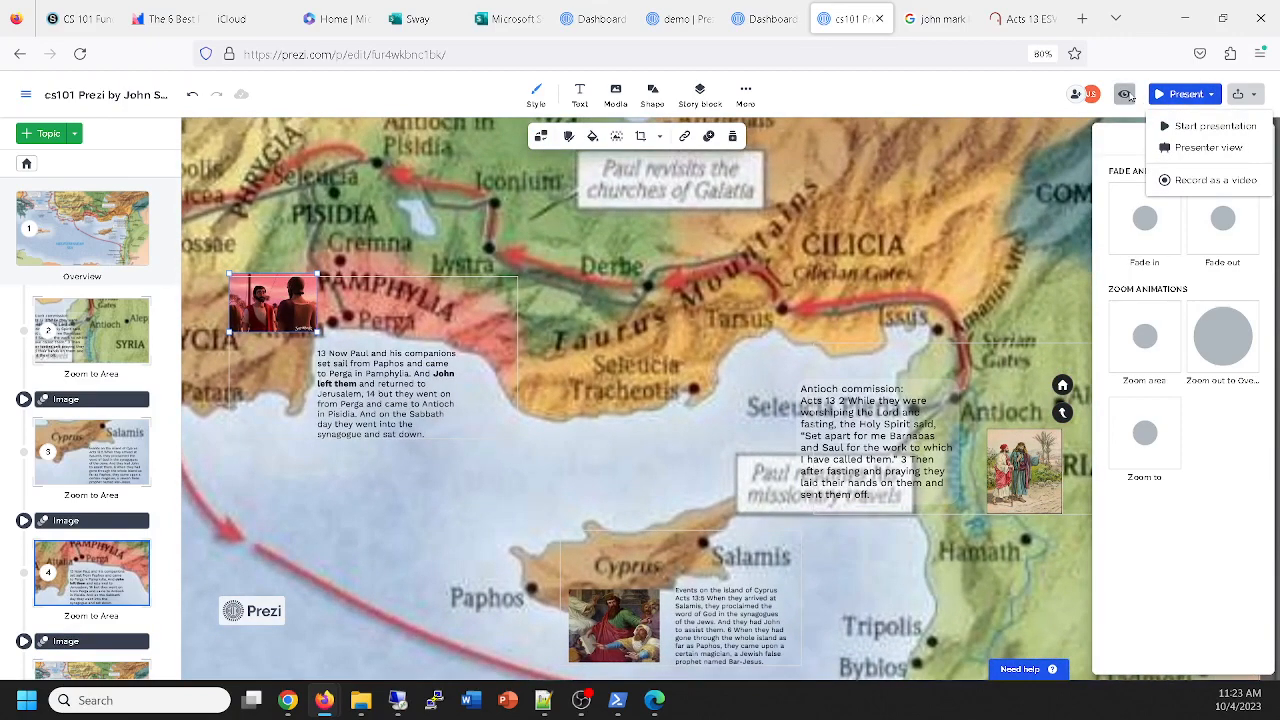
Open the presentation preview and go back through the Perga, Cyprus and Antioch areas to the overview map.
{"action": "left_click", "coordinate": [1126, 95]}
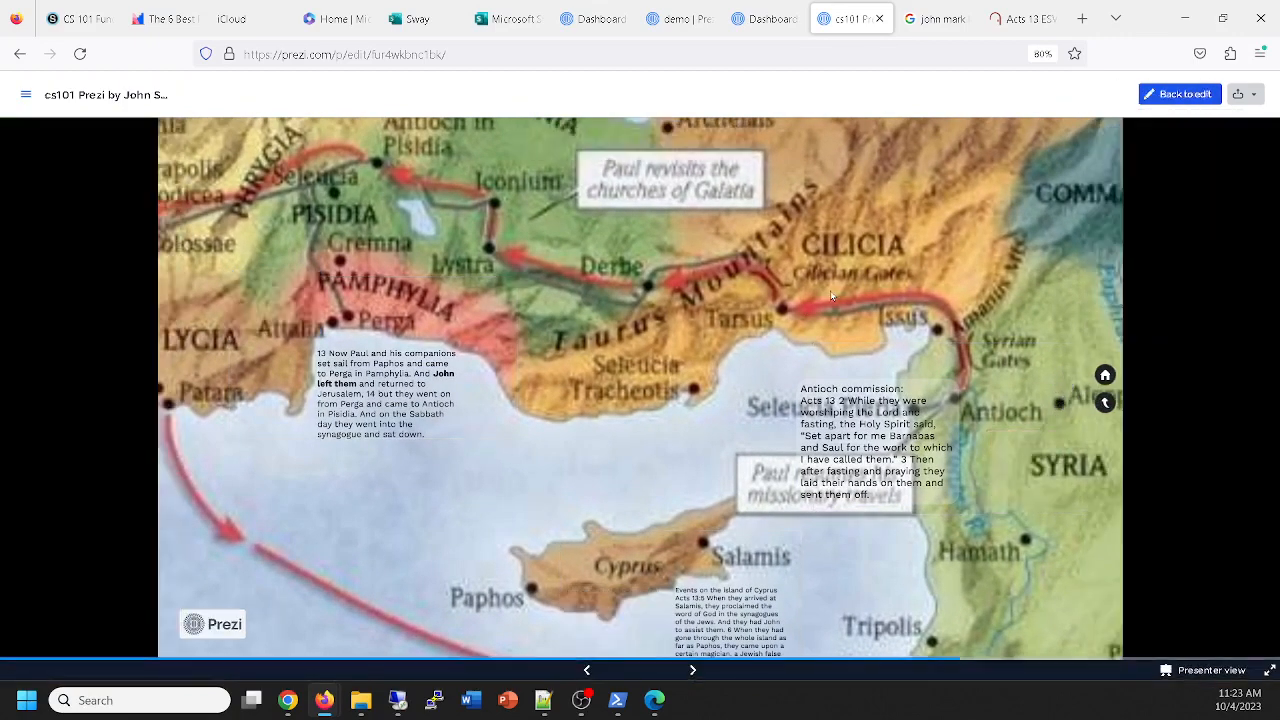
{"action": "key", "text": "Right"}
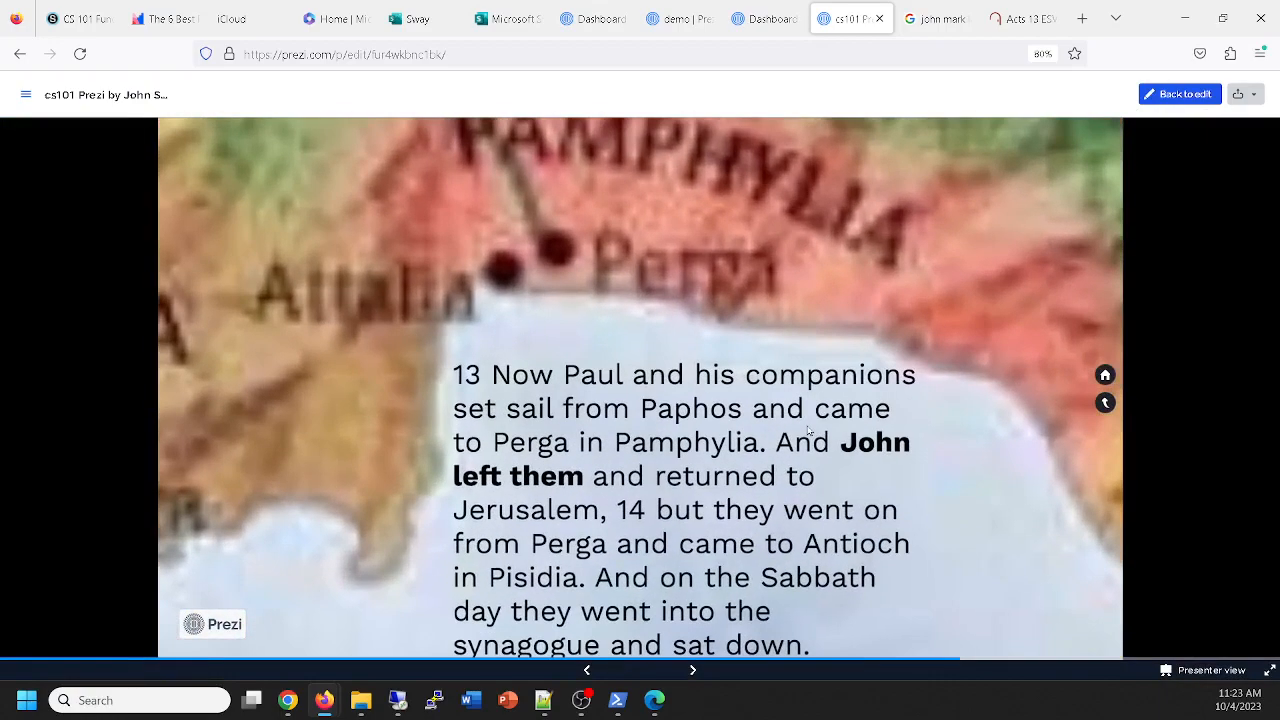
{"action": "key", "text": "Left"}
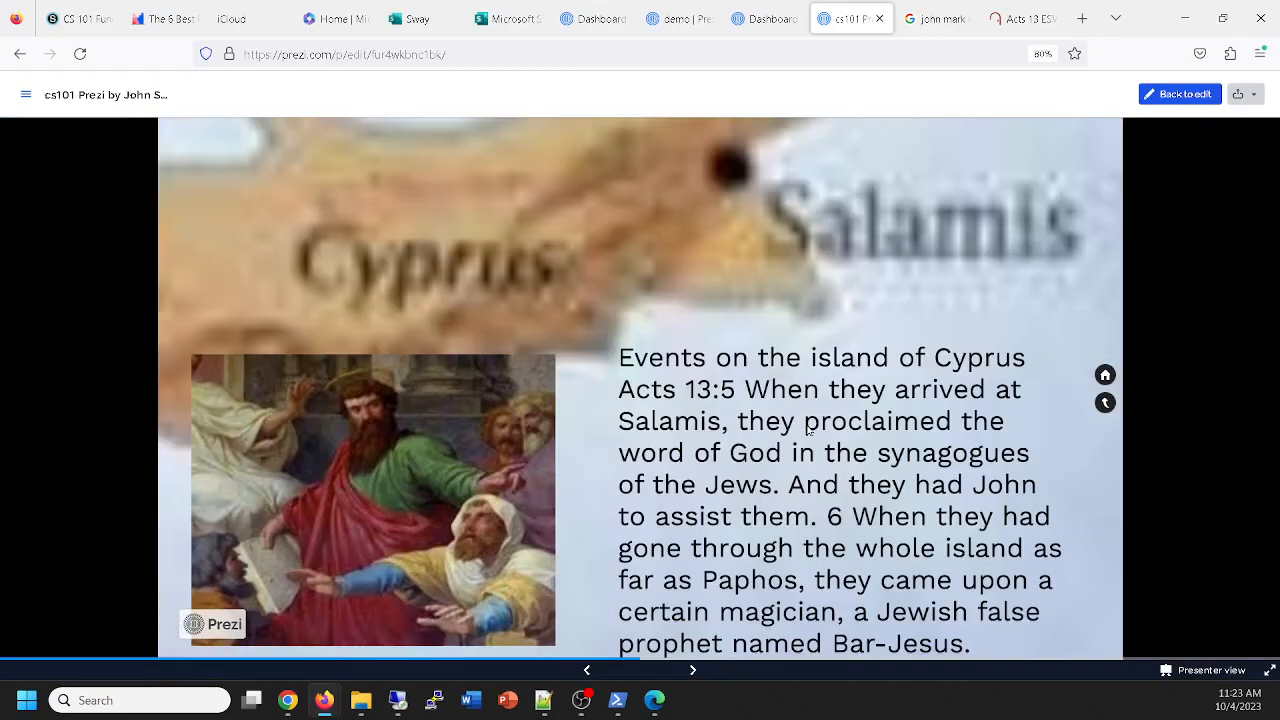
{"action": "key", "text": "Left"}
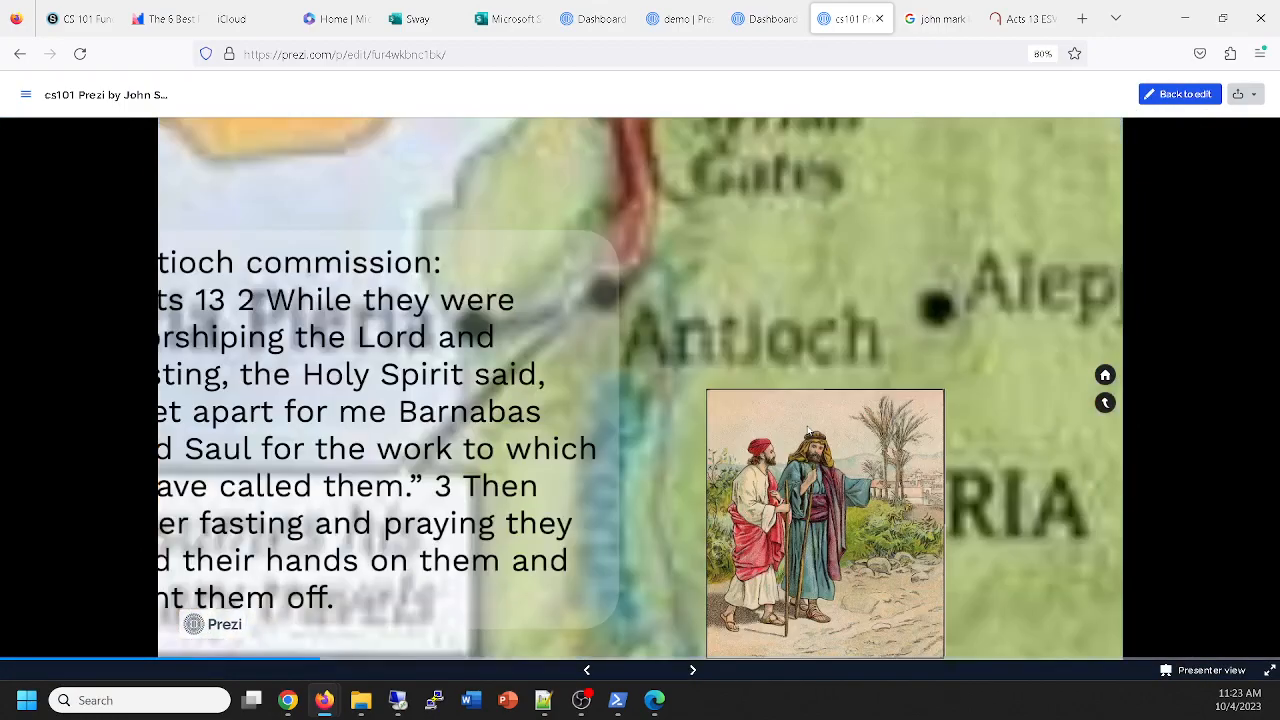
{"action": "key", "text": "Left"}
{"action": "key", "text": "Left"}
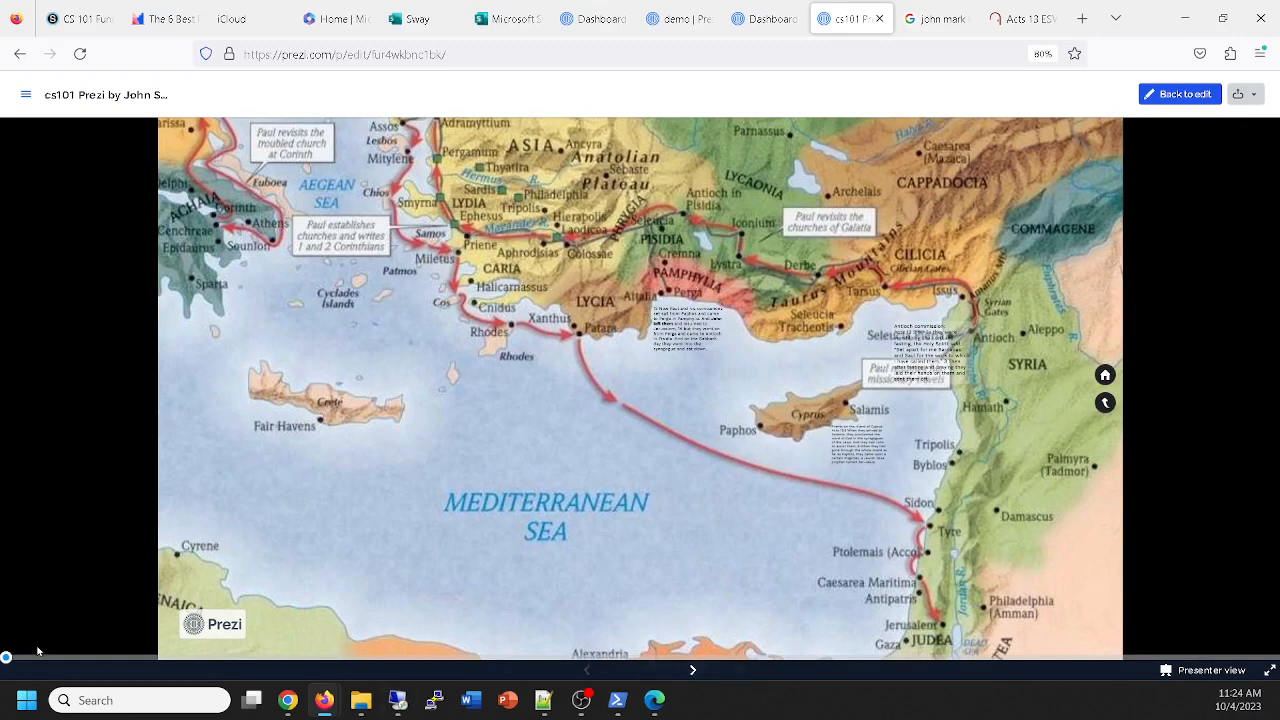
{"action": "left_click_drag", "start_coordinate": [7, 658], "coordinate": [724, 658]}
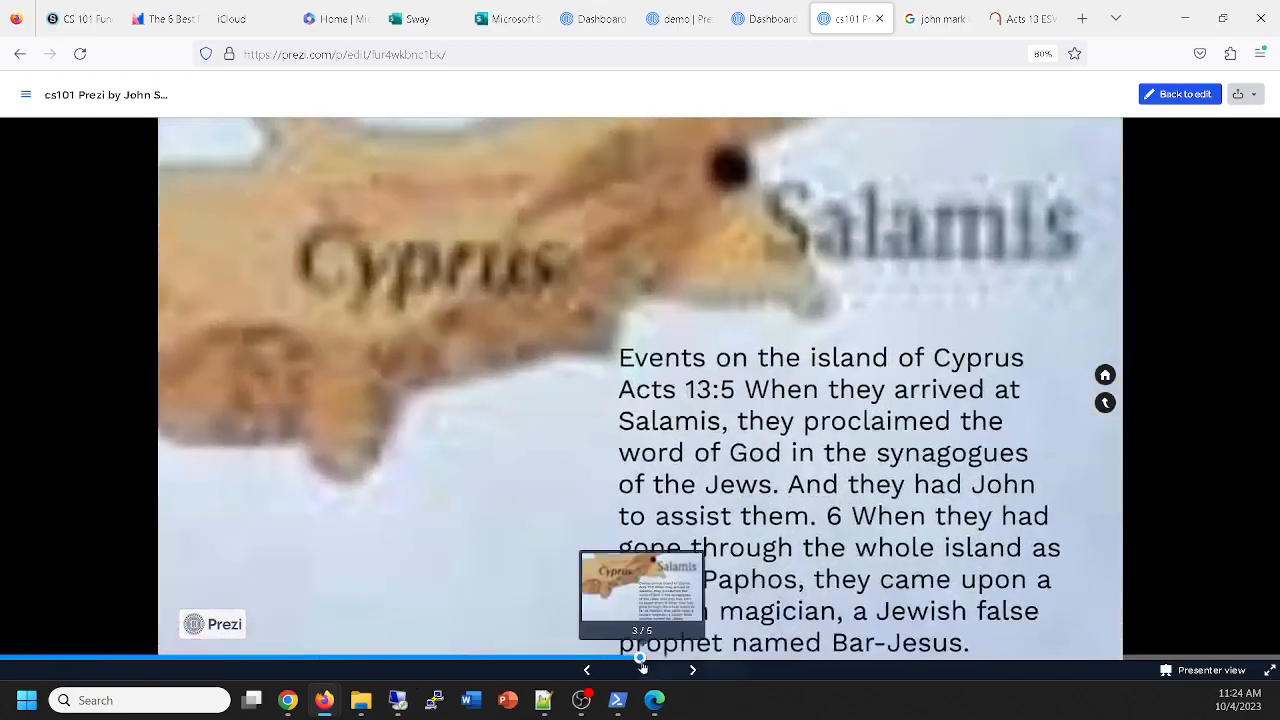
{"action": "left_click_drag", "start_coordinate": [642, 659], "coordinate": [6, 658]}
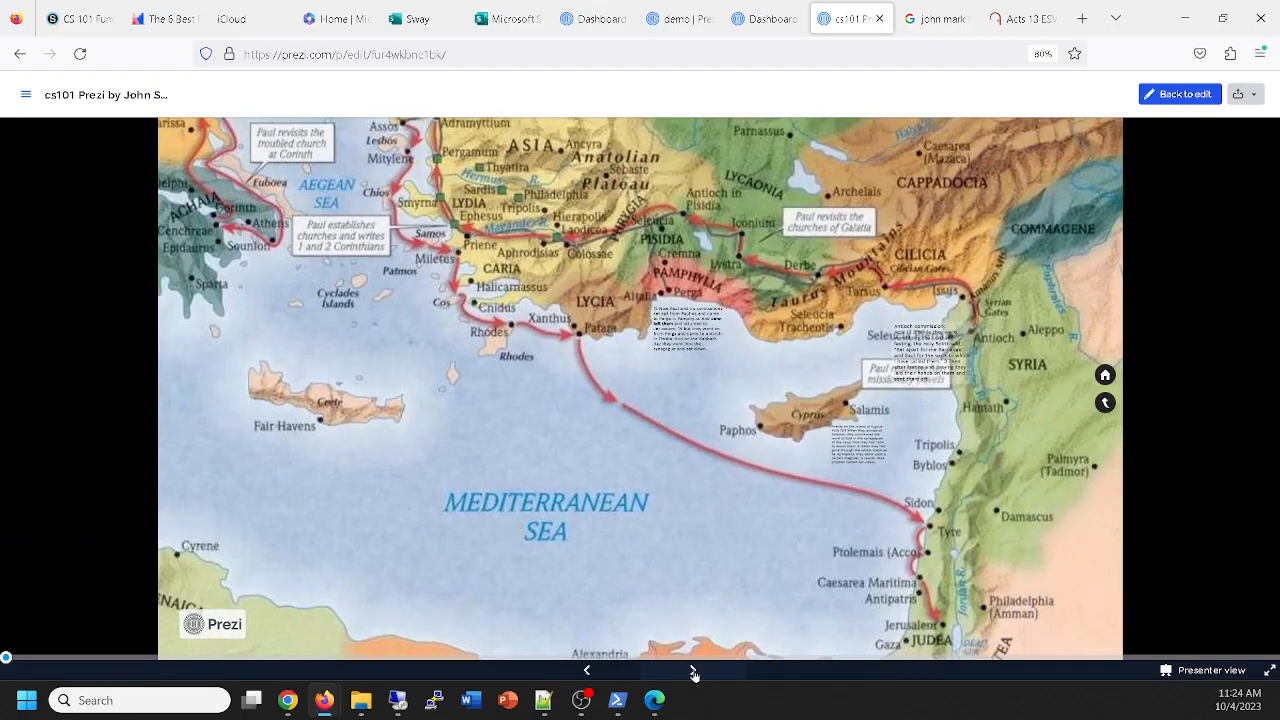
Play the preview from the overview through Antioch, Cyprus and Perga with their fade-in pictures, and return to editing.
{"action": "left_click", "coordinate": [693, 671]}
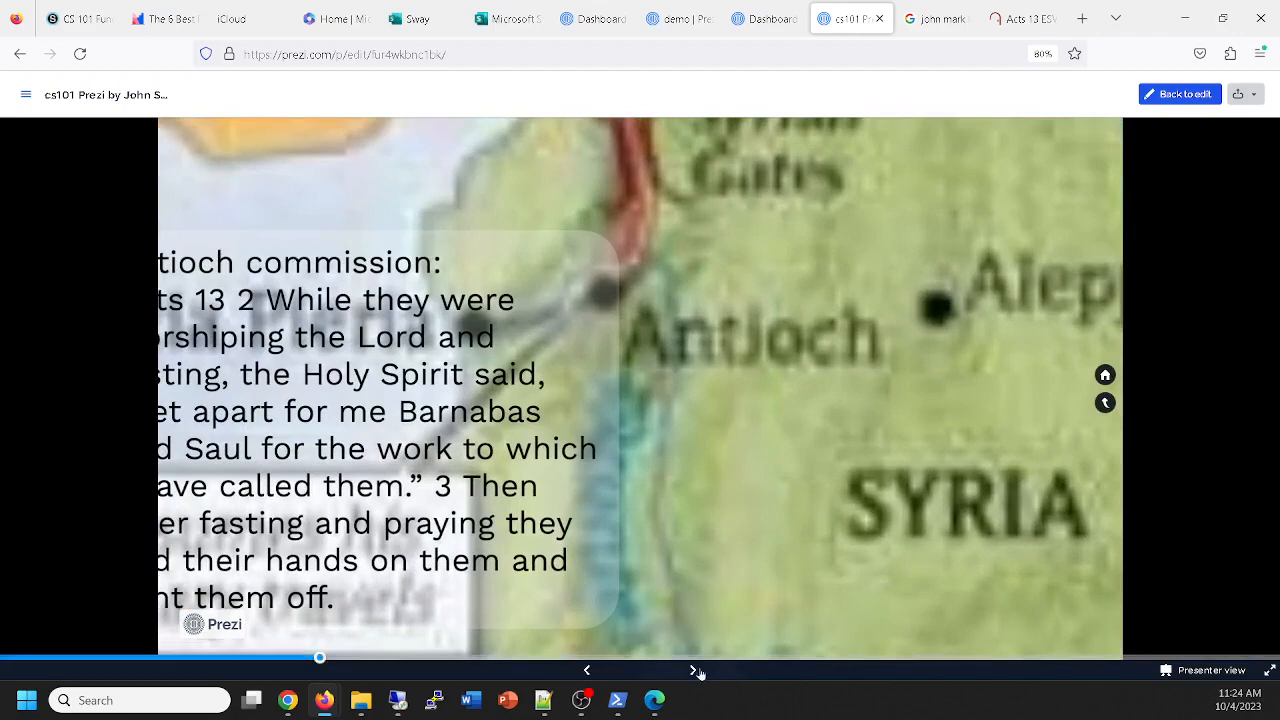
{"action": "left_click", "coordinate": [693, 671]}
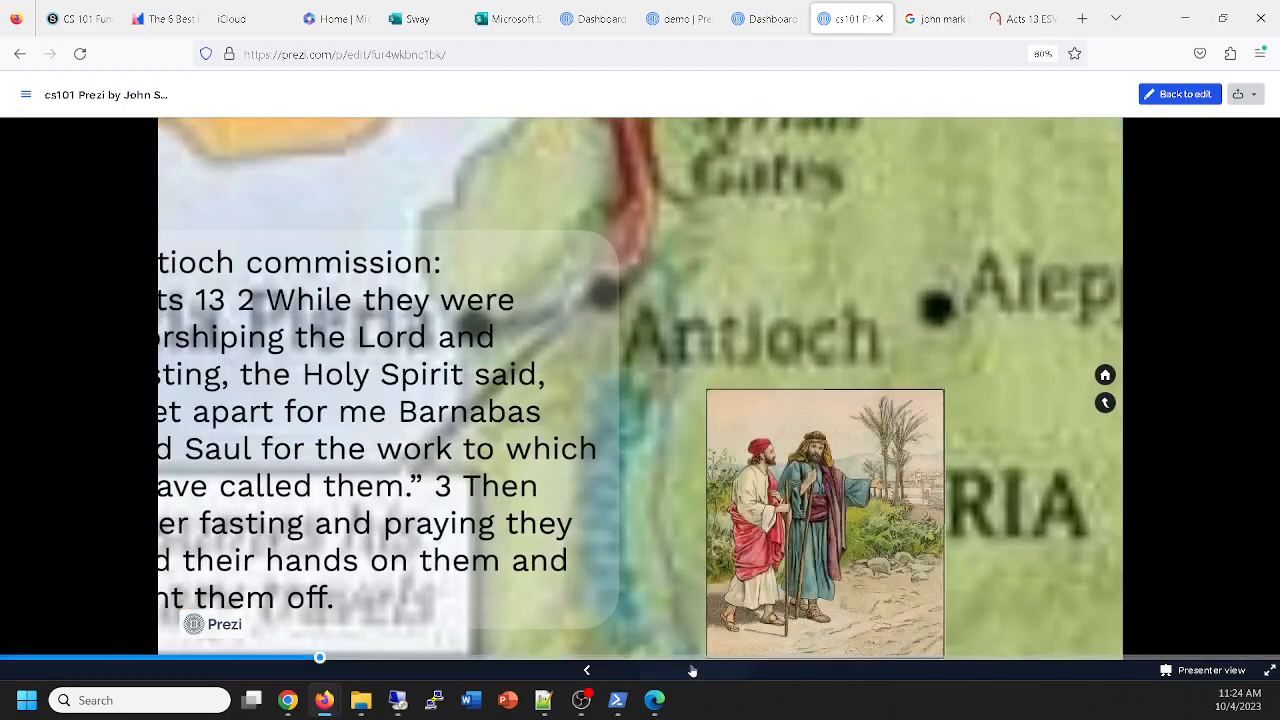
{"action": "left_click", "coordinate": [693, 671]}
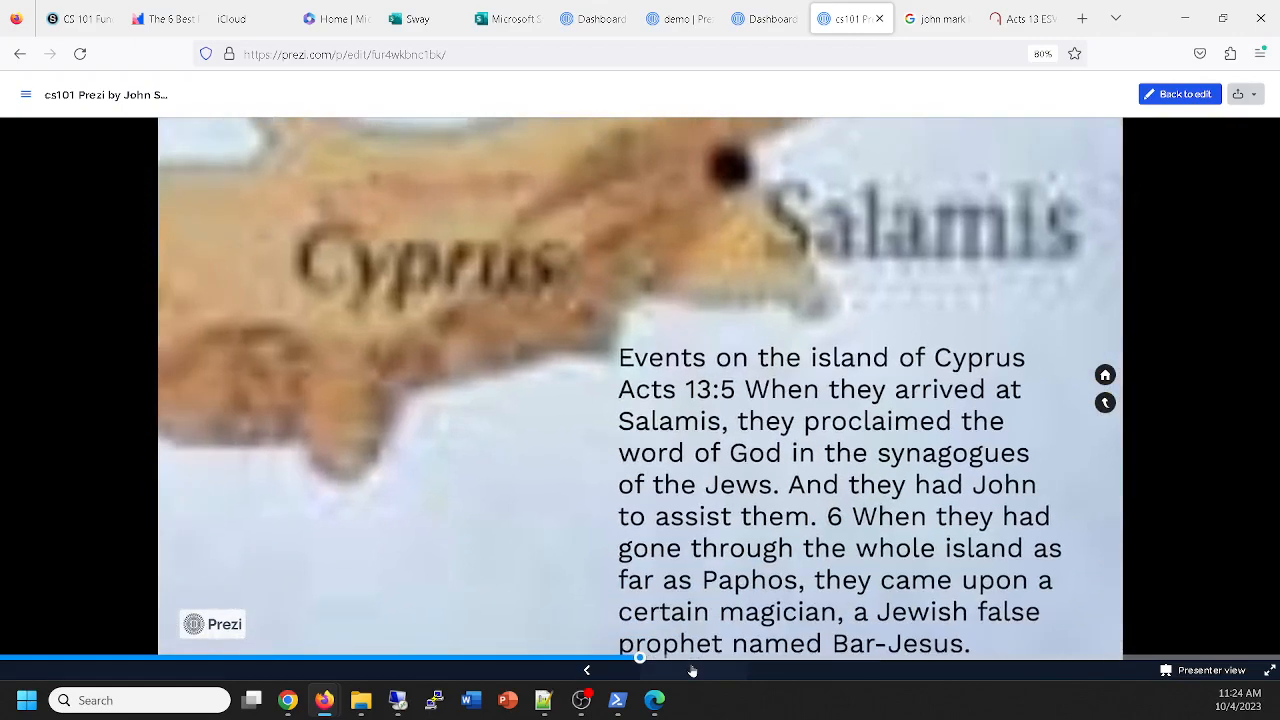
{"action": "left_click", "coordinate": [693, 671]}
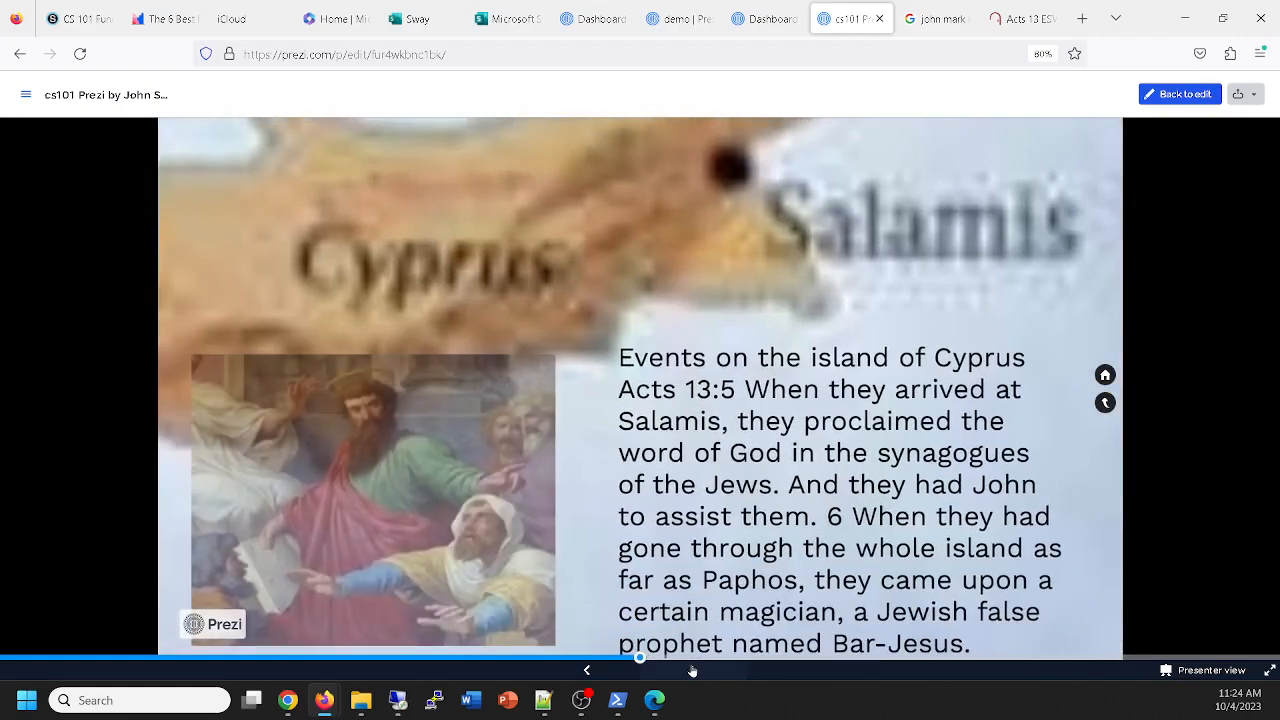
{"action": "left_click", "coordinate": [693, 671]}
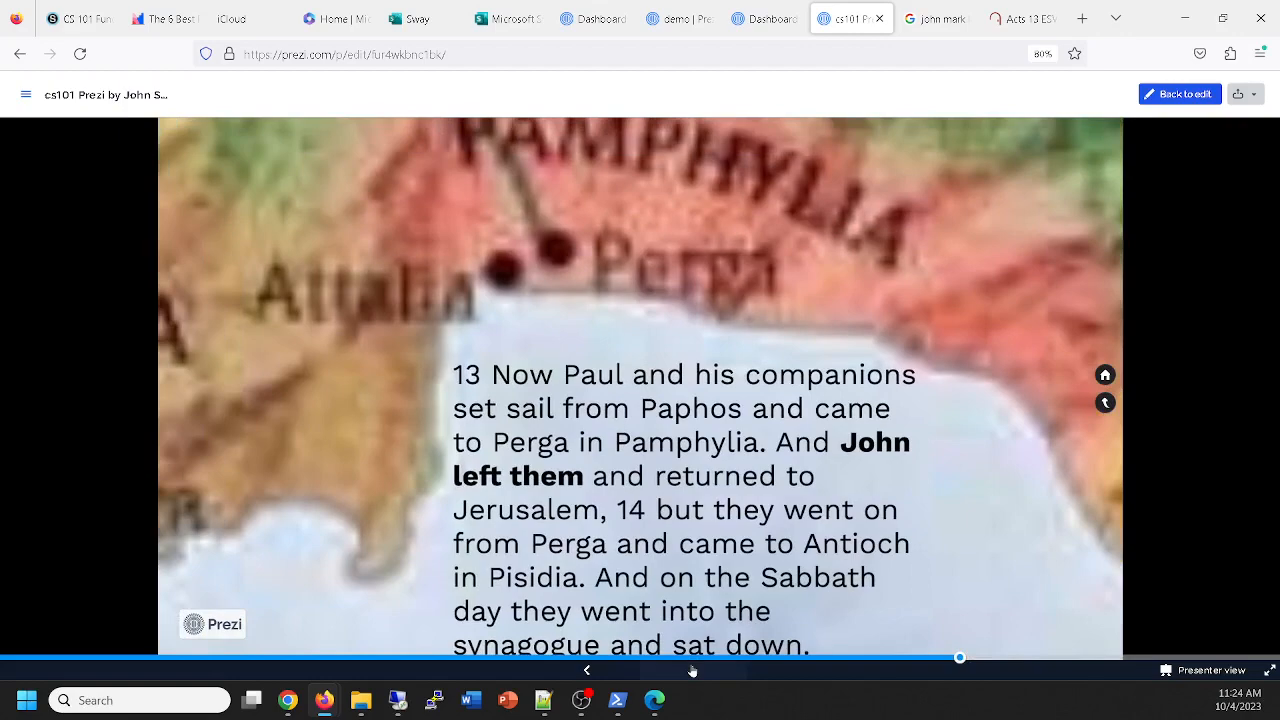
{"action": "left_click", "coordinate": [693, 671]}
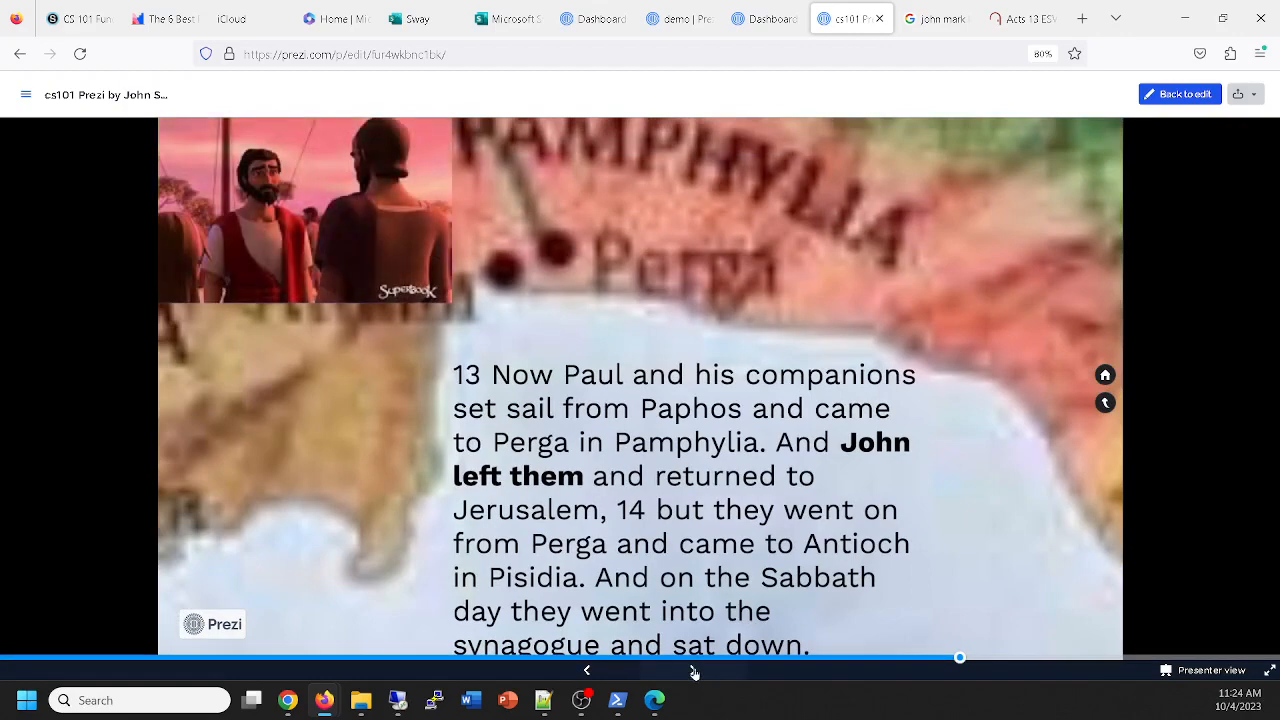
{"action": "left_click", "coordinate": [693, 671]}
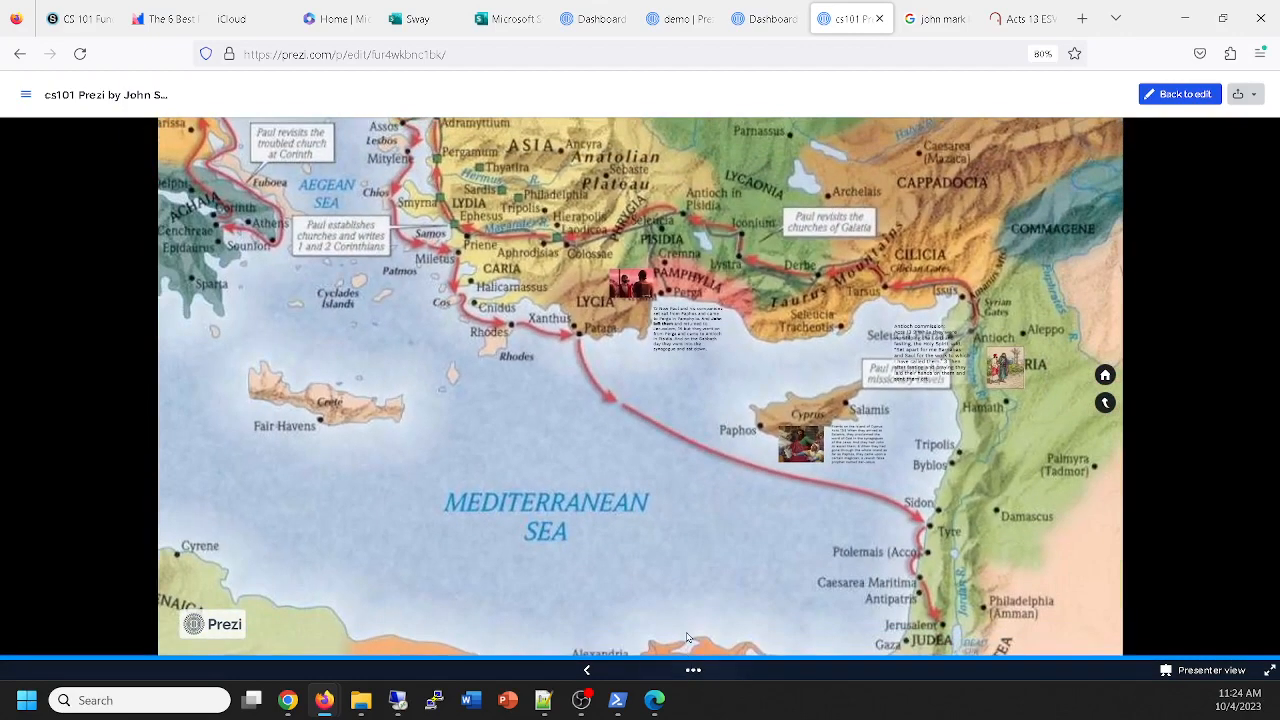
{"action": "left_click", "coordinate": [1180, 94]}
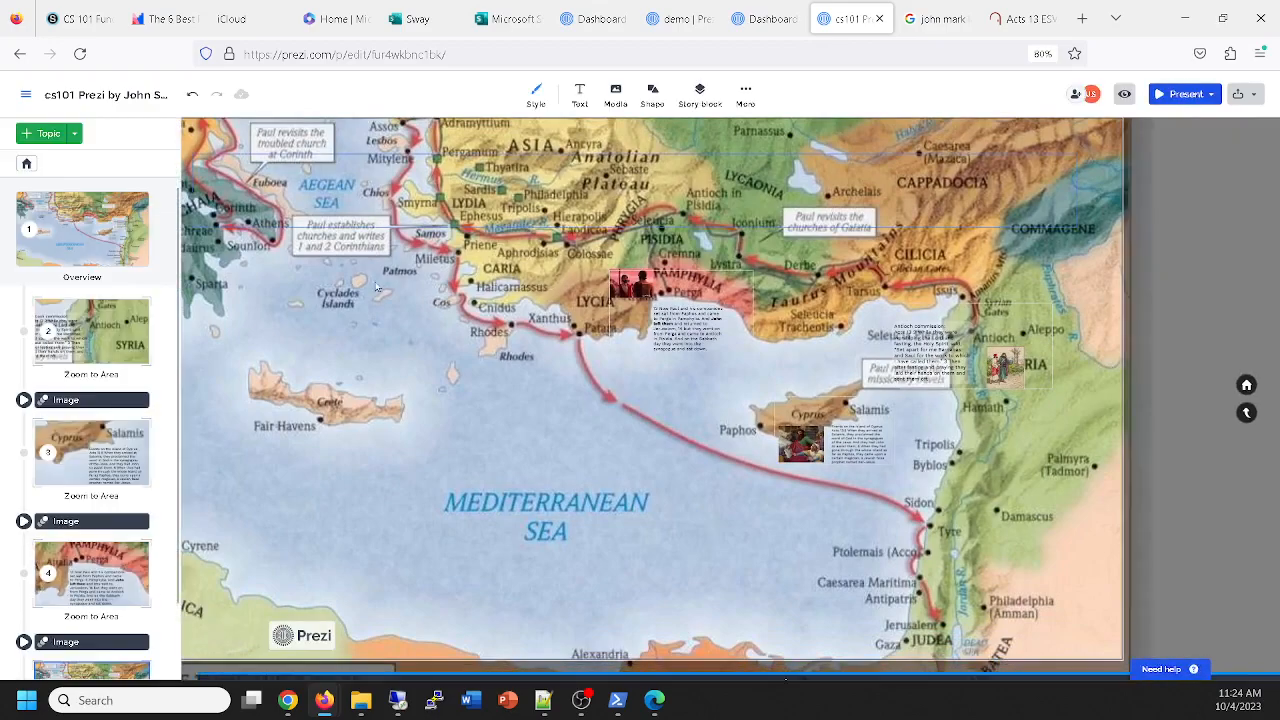
In the Antioch zoom area, move the commission text fully inside the frame and shift and enlarge the picture to its right.
{"action": "left_click", "coordinate": [135, 341]}
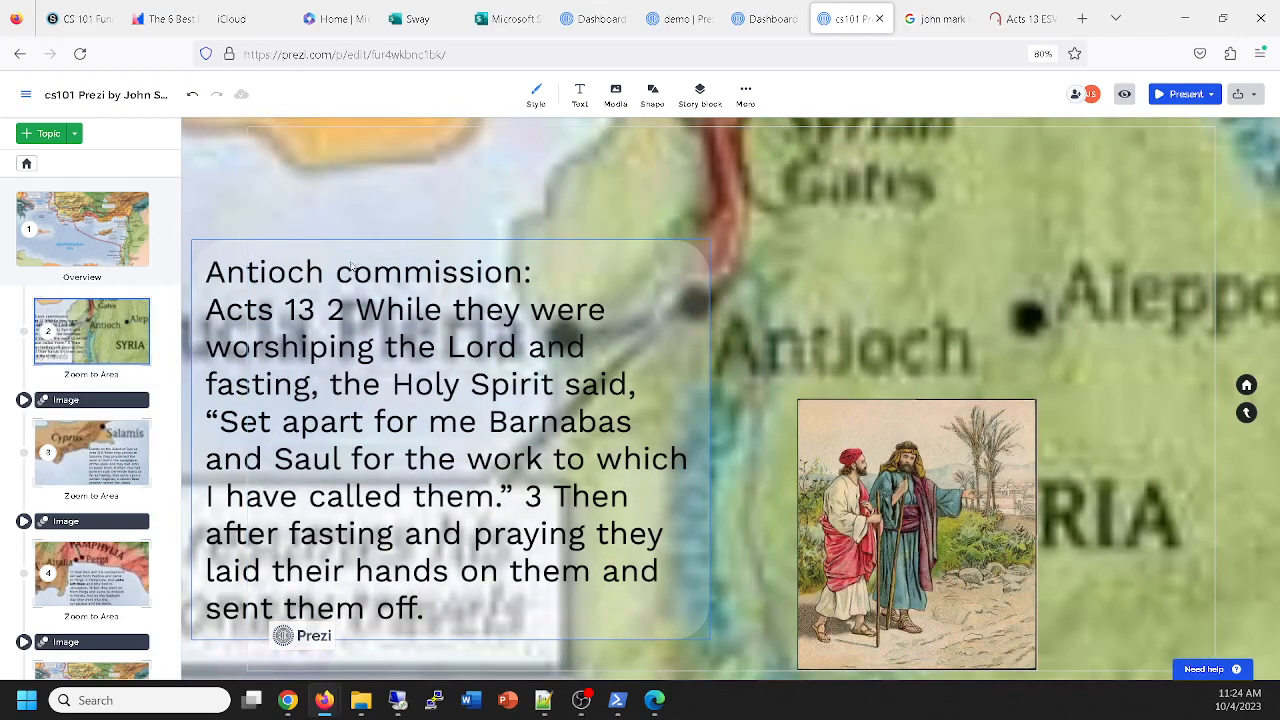
{"action": "left_click_drag", "start_coordinate": [351, 265], "coordinate": [436, 207]}
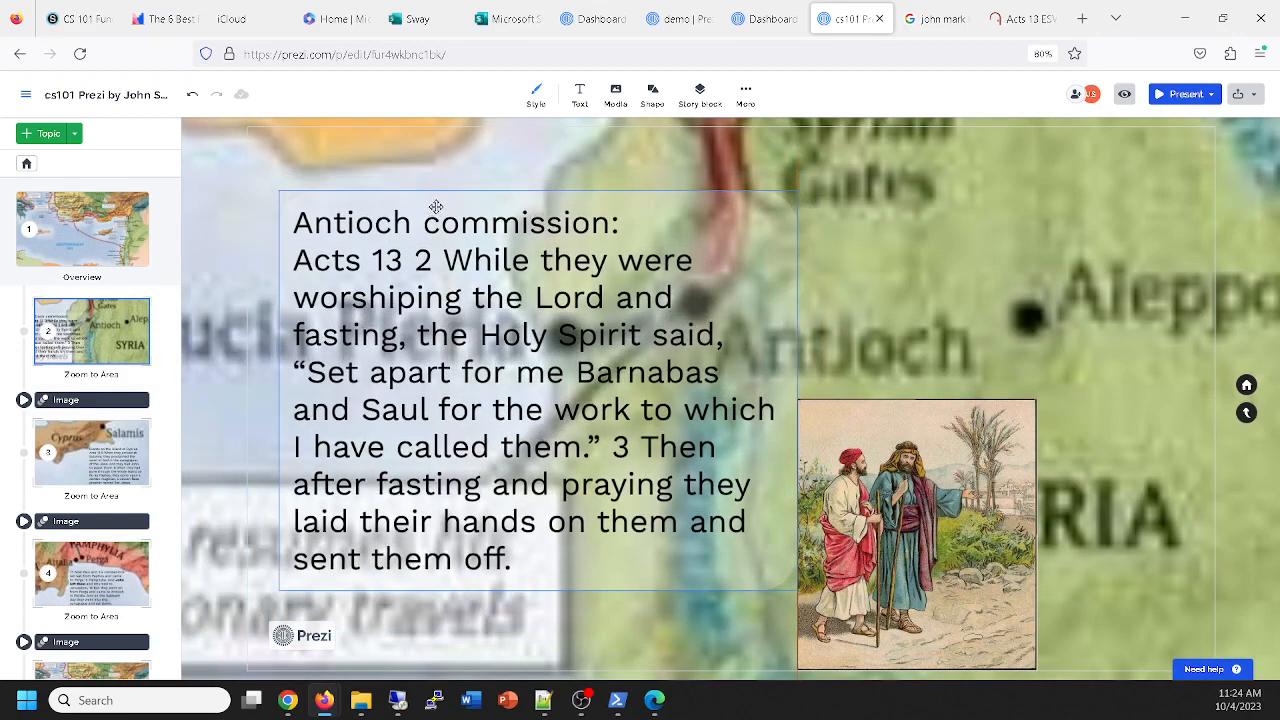
{"action": "left_click_drag", "start_coordinate": [923, 439], "coordinate": [1064, 422]}
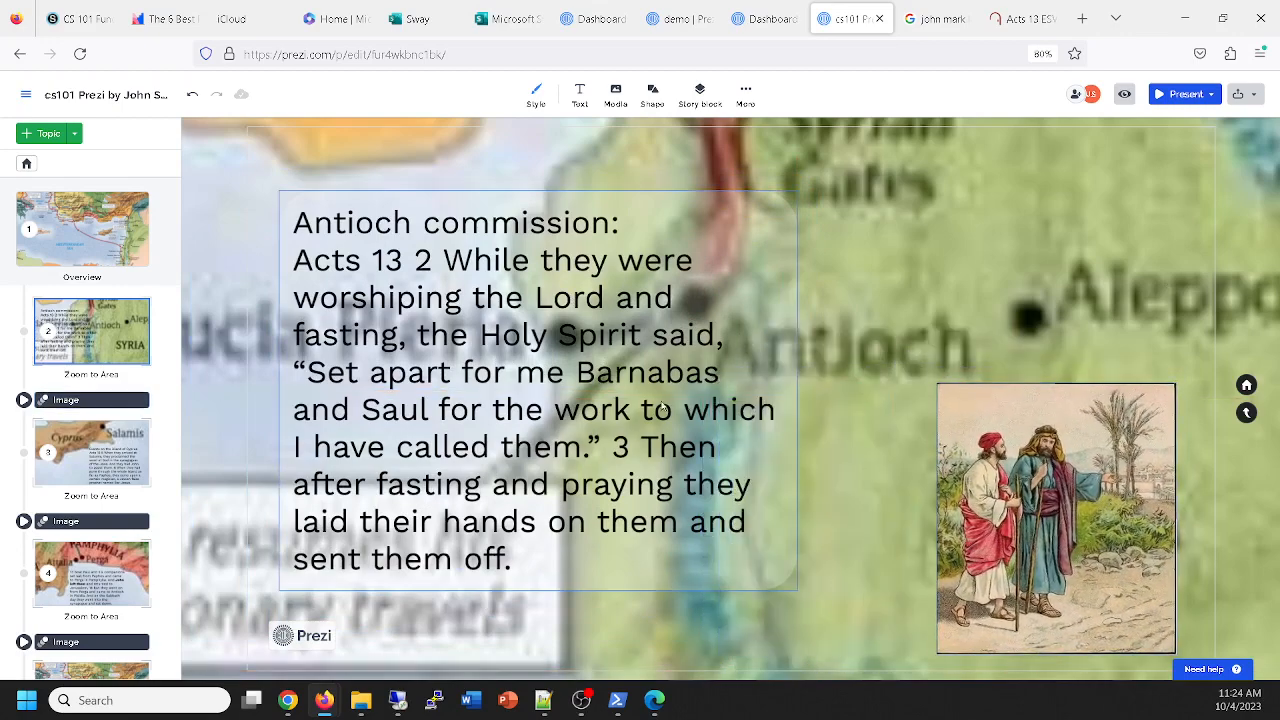
{"action": "left_click_drag", "start_coordinate": [661, 406], "coordinate": [691, 409]}
{"action": "left_click", "coordinate": [962, 420]}
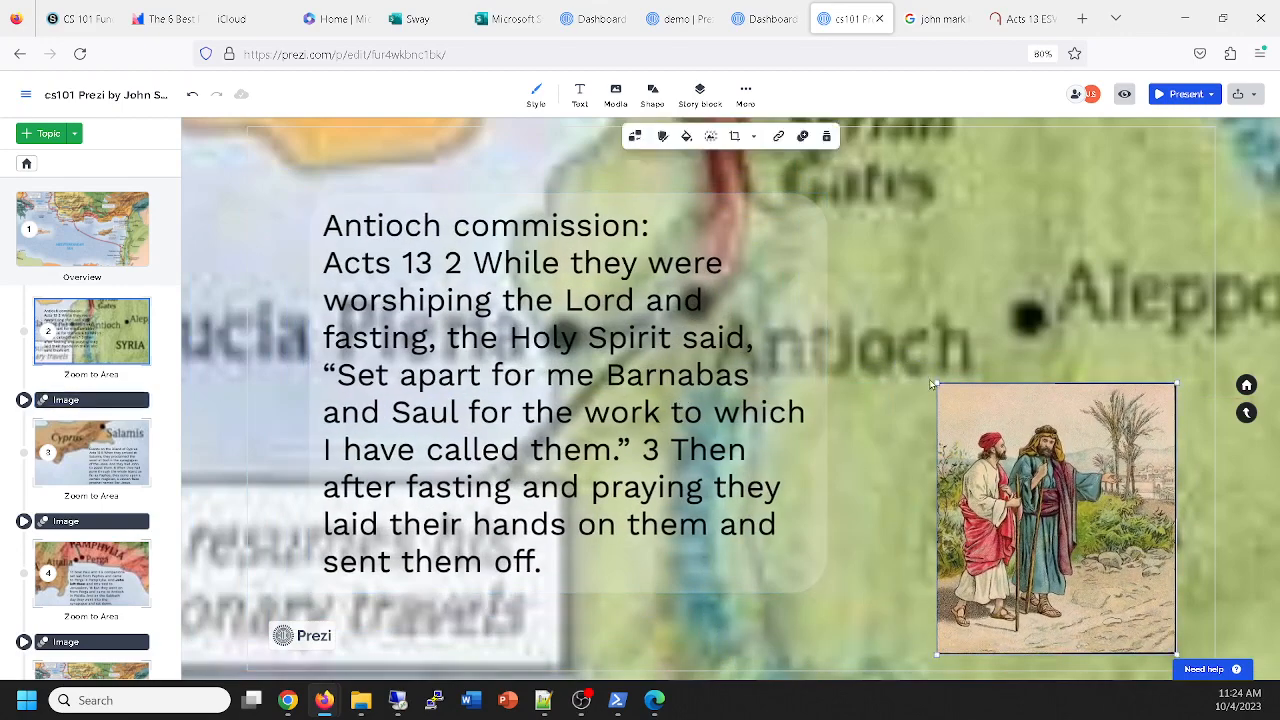
{"action": "left_click_drag", "start_coordinate": [936, 383], "coordinate": [917, 361]}
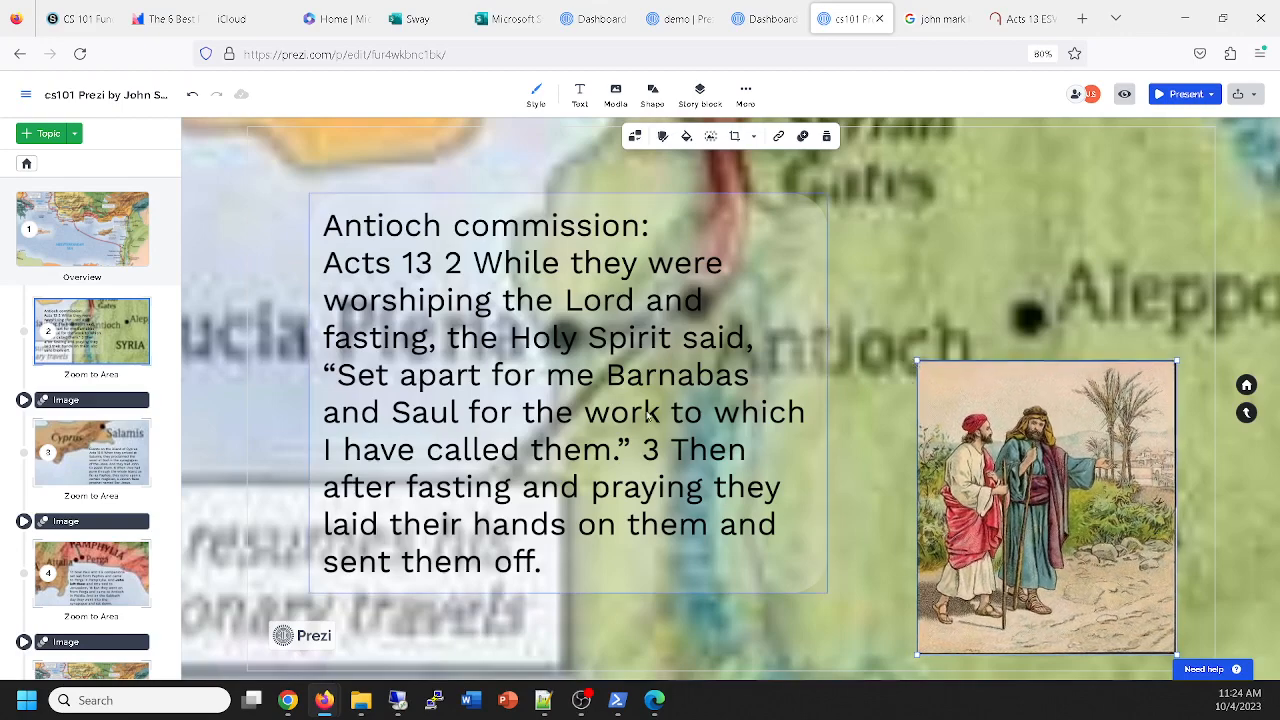
In the Cyprus zoom area, move the scripture text slightly up and to the right, clear of the frame's bottom edge.
{"action": "left_click", "coordinate": [128, 422]}
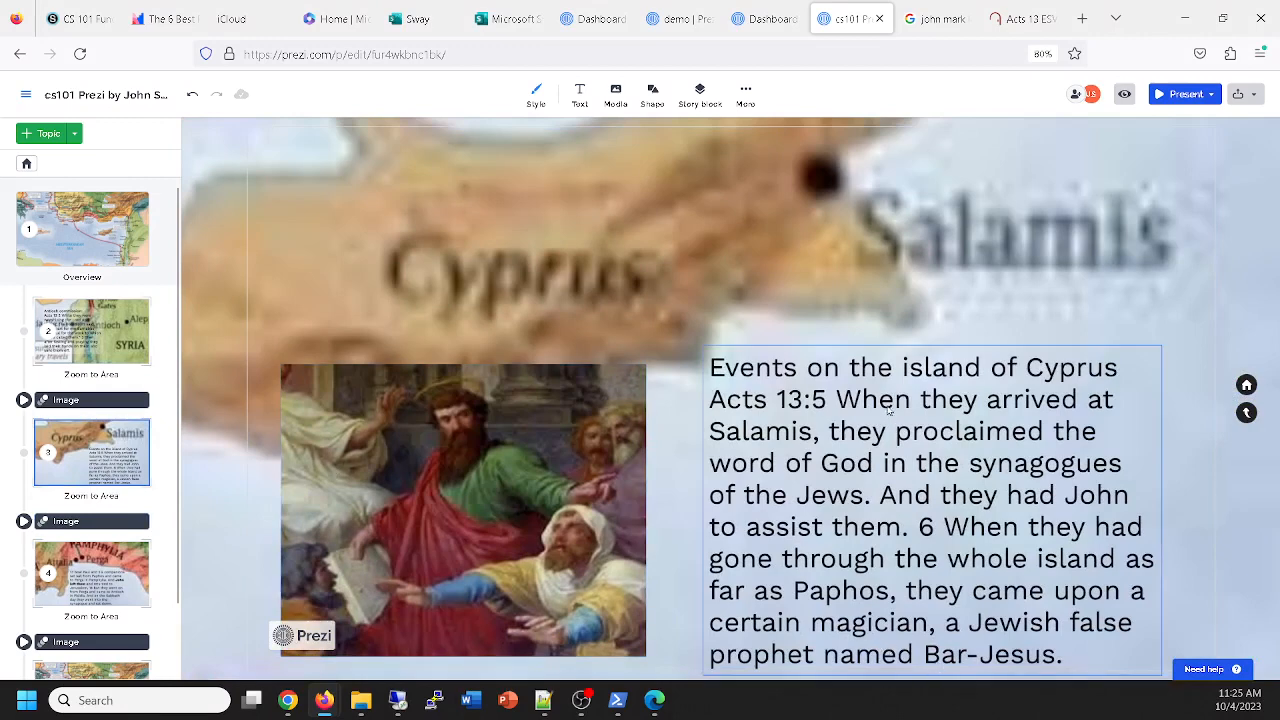
{"action": "left_click_drag", "start_coordinate": [888, 410], "coordinate": [904, 354]}
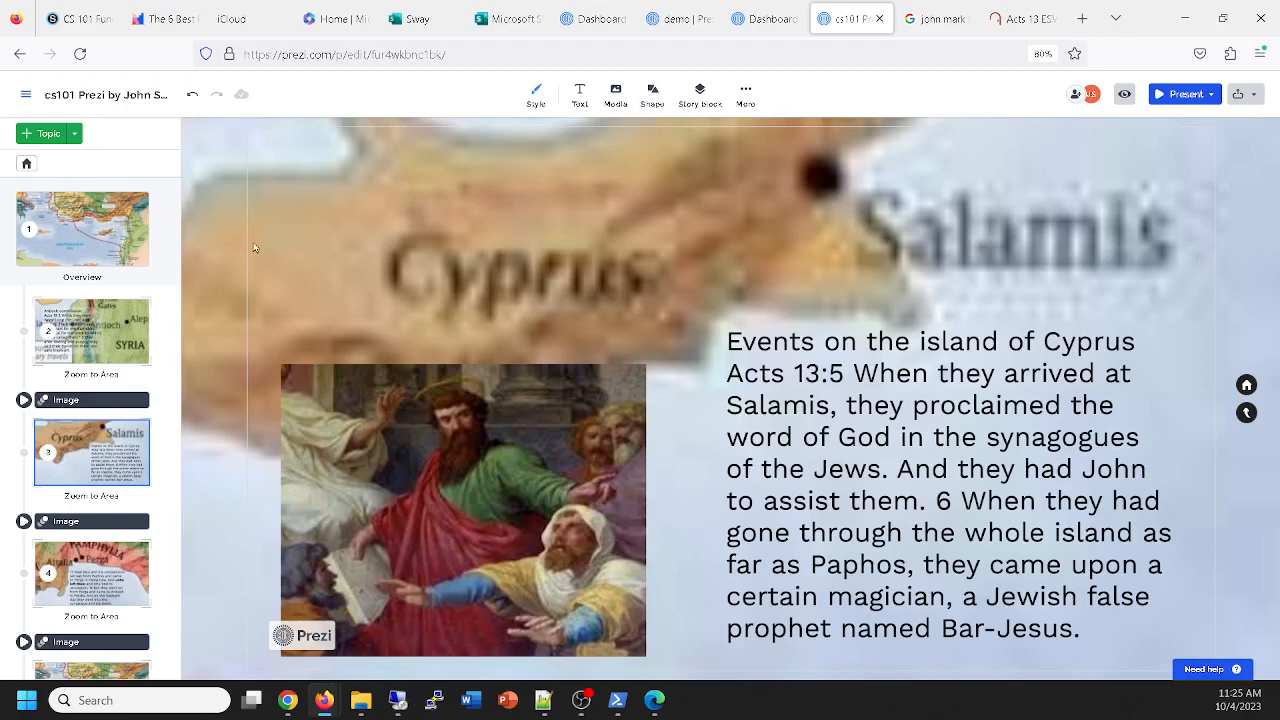
Check the closing overview and the Perga area, and insert a new zoom area directly after Perga in the path.
{"action": "scroll", "coordinate": [208, 292], "scroll_direction": "down", "scroll_amount": 1}
{"action": "scroll", "coordinate": [156, 344], "scroll_direction": "down", "scroll_amount": 2}
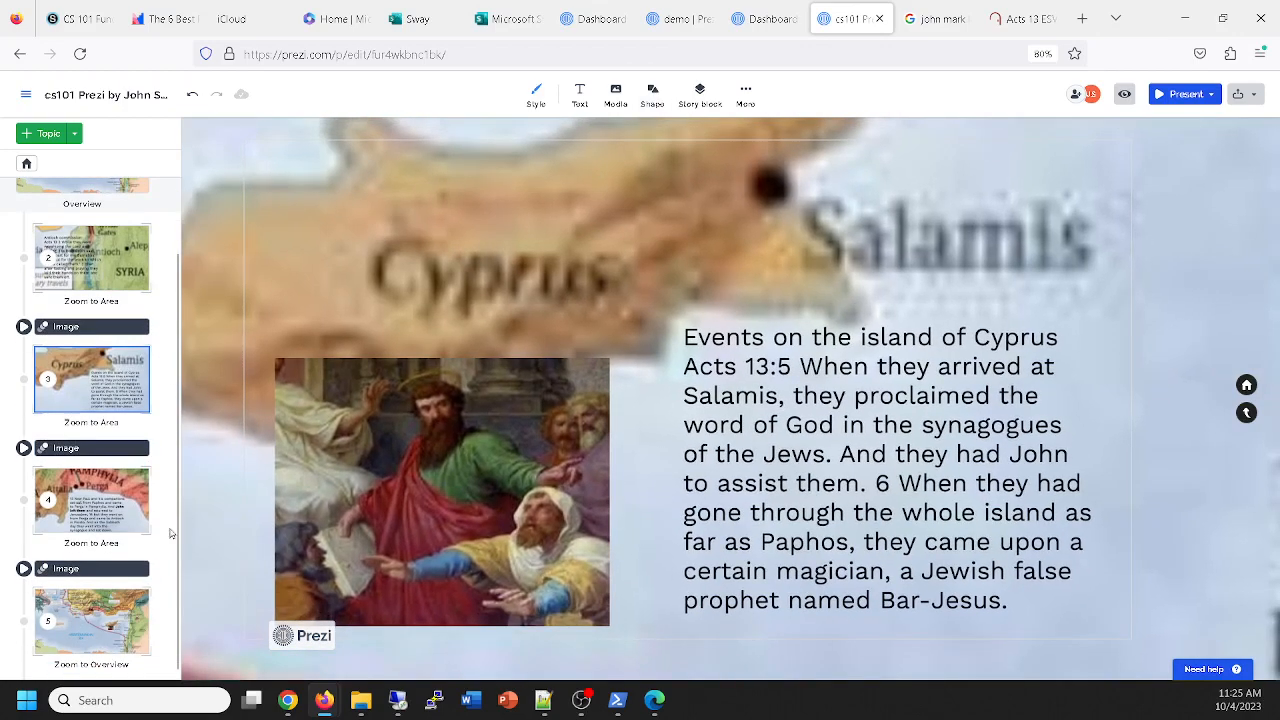
{"action": "left_click", "coordinate": [110, 632]}
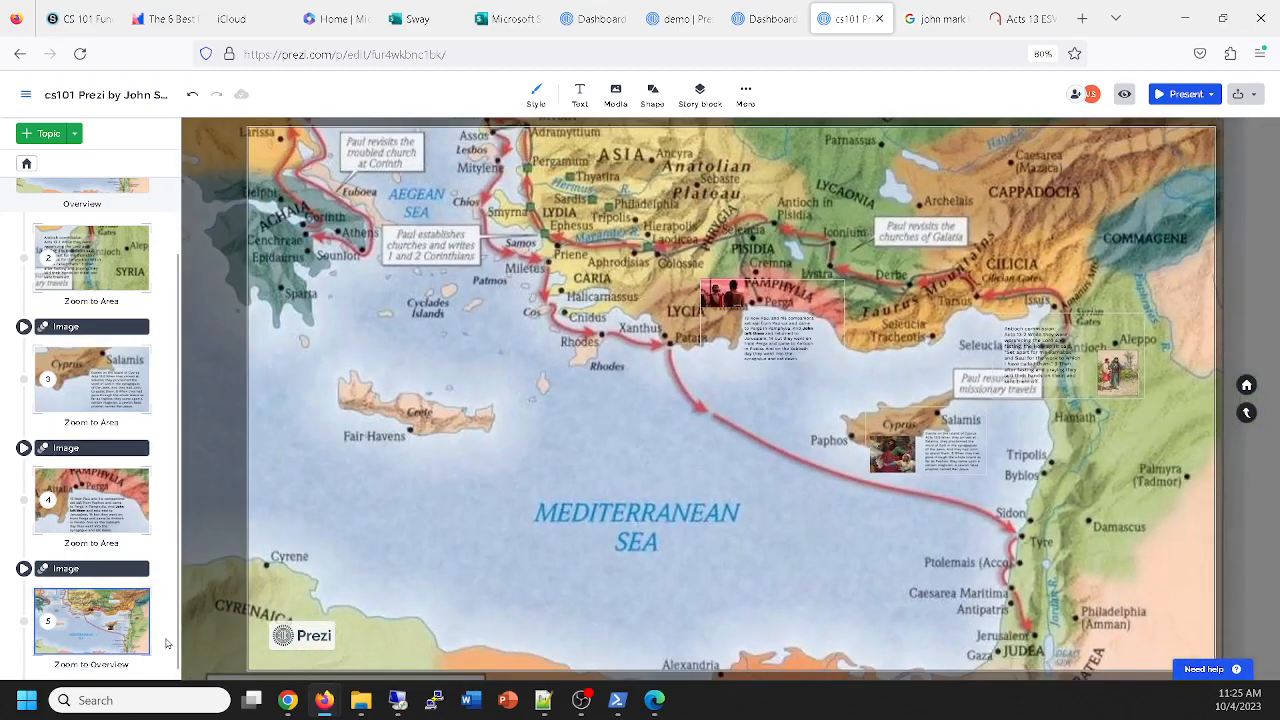
{"action": "left_click", "coordinate": [101, 507]}
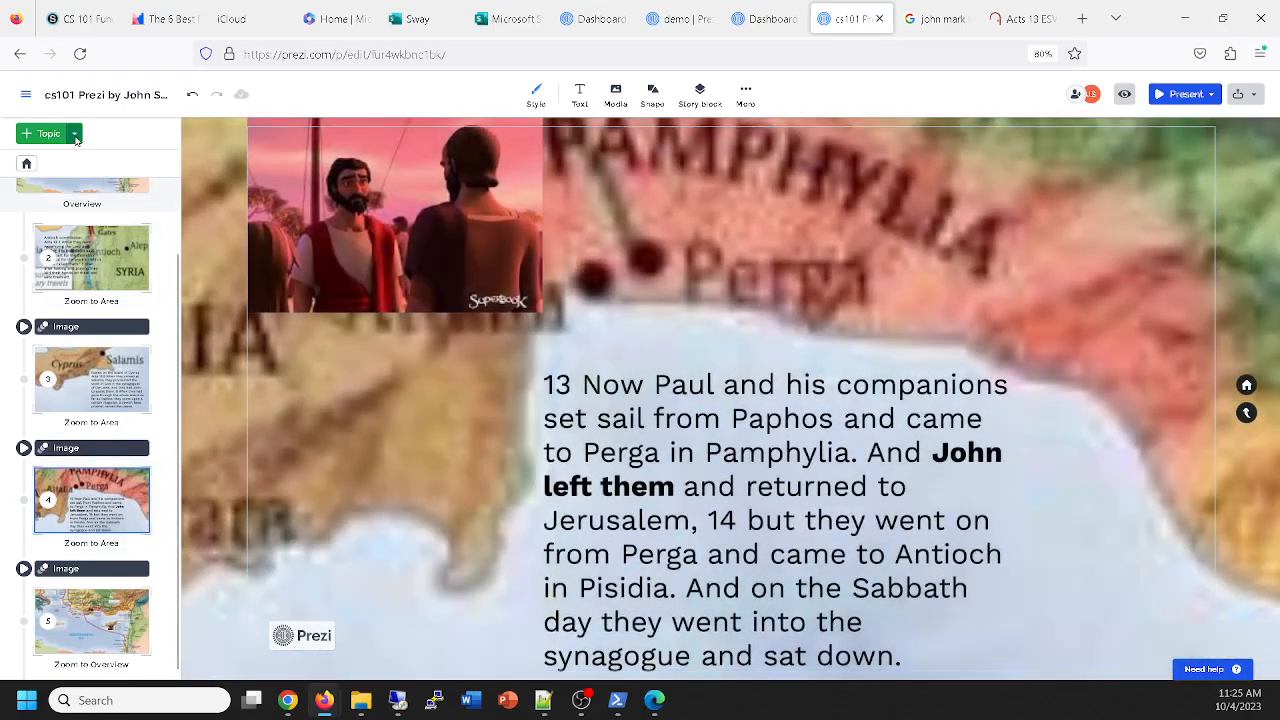
{"action": "left_click", "coordinate": [75, 134]}
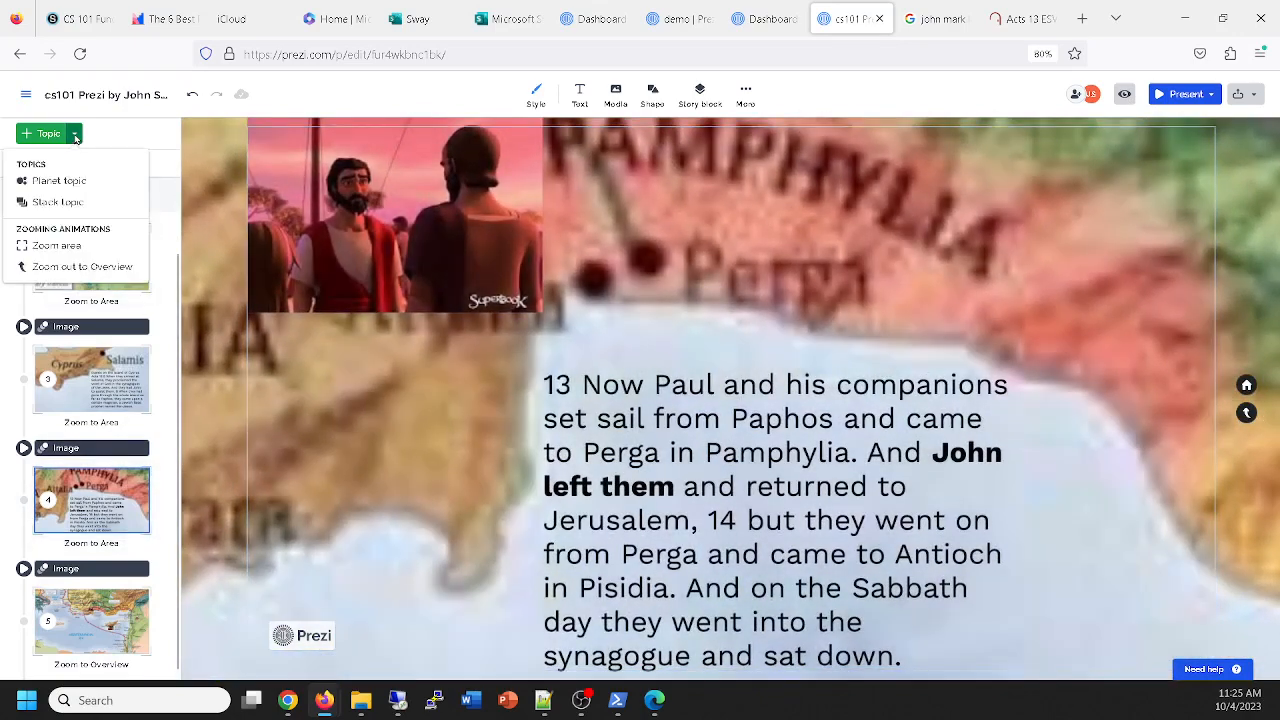
{"action": "left_click", "coordinate": [72, 247]}
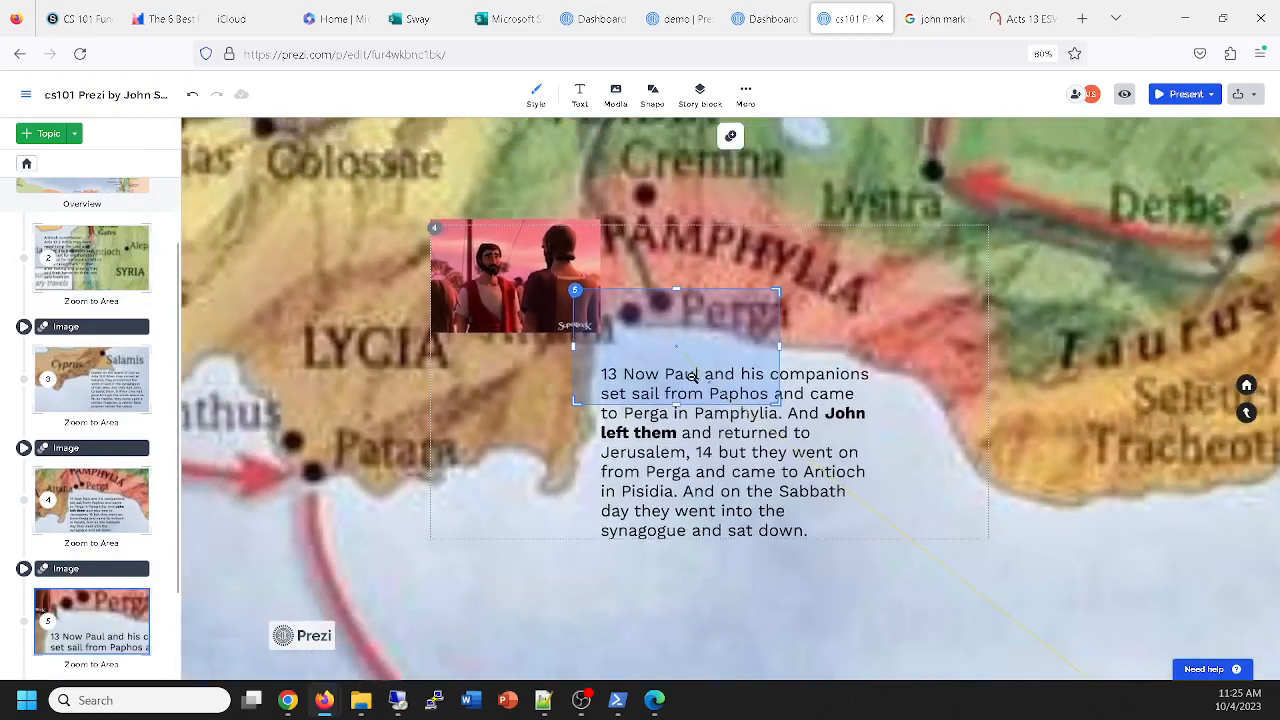
Move the new zoom area north of Perga and enlarge it to cover Pisidia and Iconium on the map.
{"action": "scroll", "coordinate": [692, 376], "scroll_direction": "down", "scroll_amount": 5}
{"action": "left_click_drag", "start_coordinate": [657, 340], "coordinate": [683, 159]}
{"action": "left_click_drag", "start_coordinate": [771, 199], "coordinate": [865, 275]}
{"action": "scroll", "coordinate": [890, 266], "scroll_direction": "up", "scroll_amount": 2}
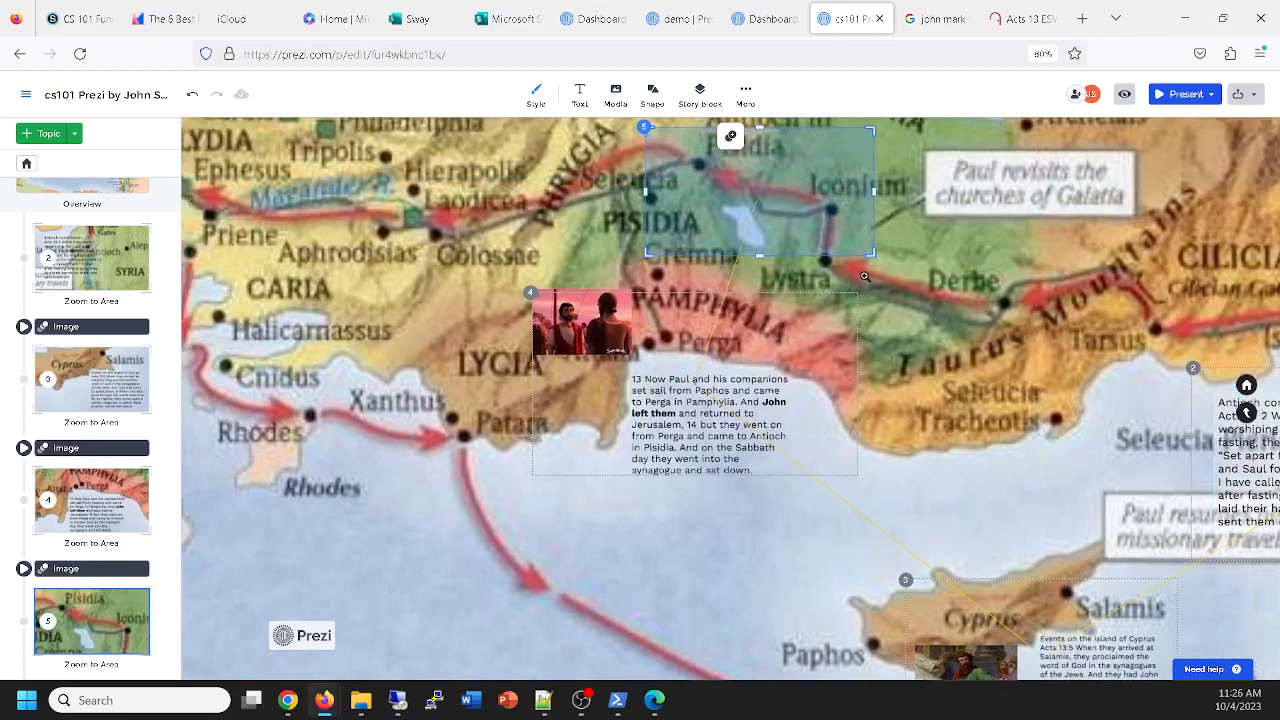
Open the Pisidia and Iconium zoom area and add an empty text box to it.
{"action": "scroll", "coordinate": [915, 241], "scroll_direction": "down", "scroll_amount": 2}
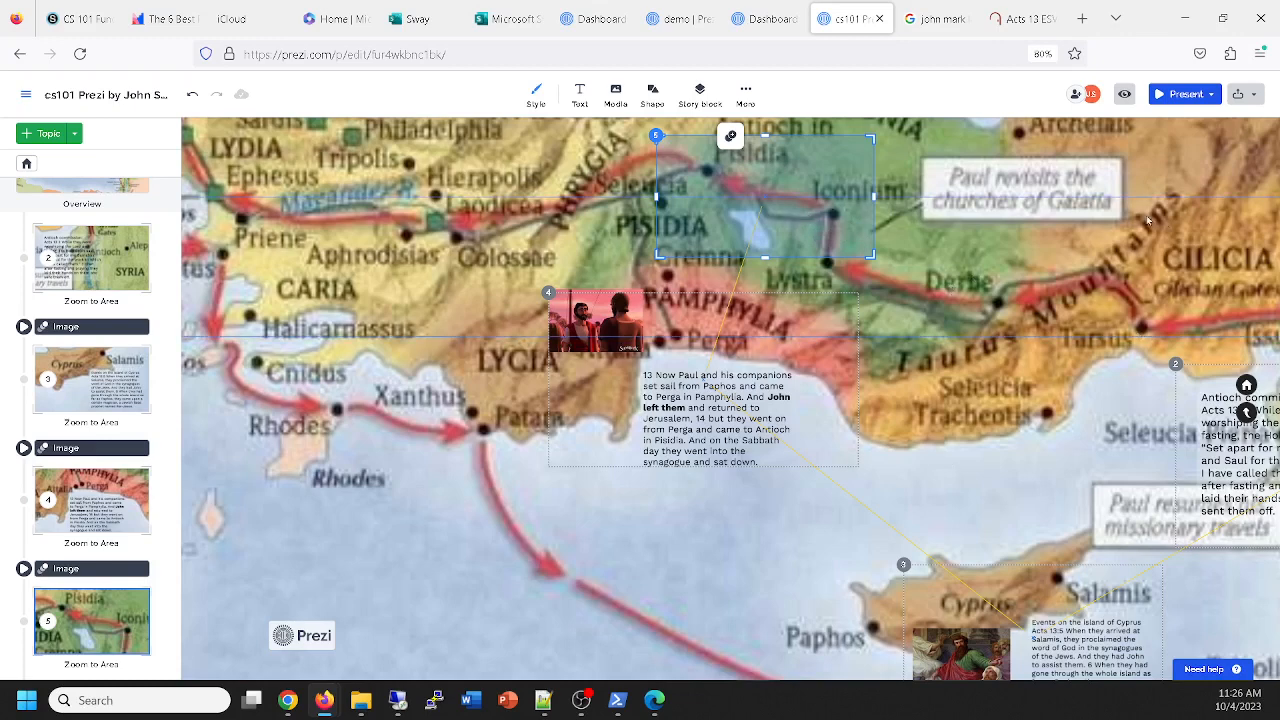
{"action": "scroll", "coordinate": [535, 549], "scroll_direction": "down", "scroll_amount": 5}
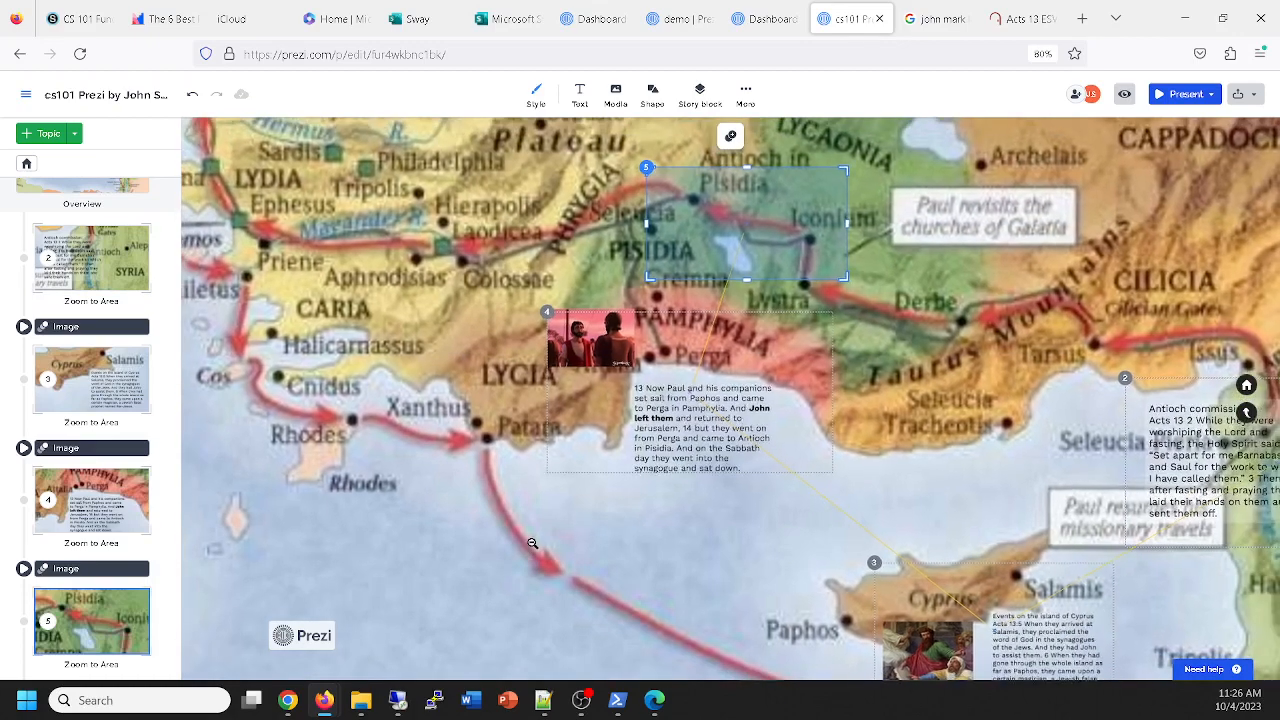
{"action": "scroll", "coordinate": [533, 545], "scroll_direction": "down", "scroll_amount": 3}
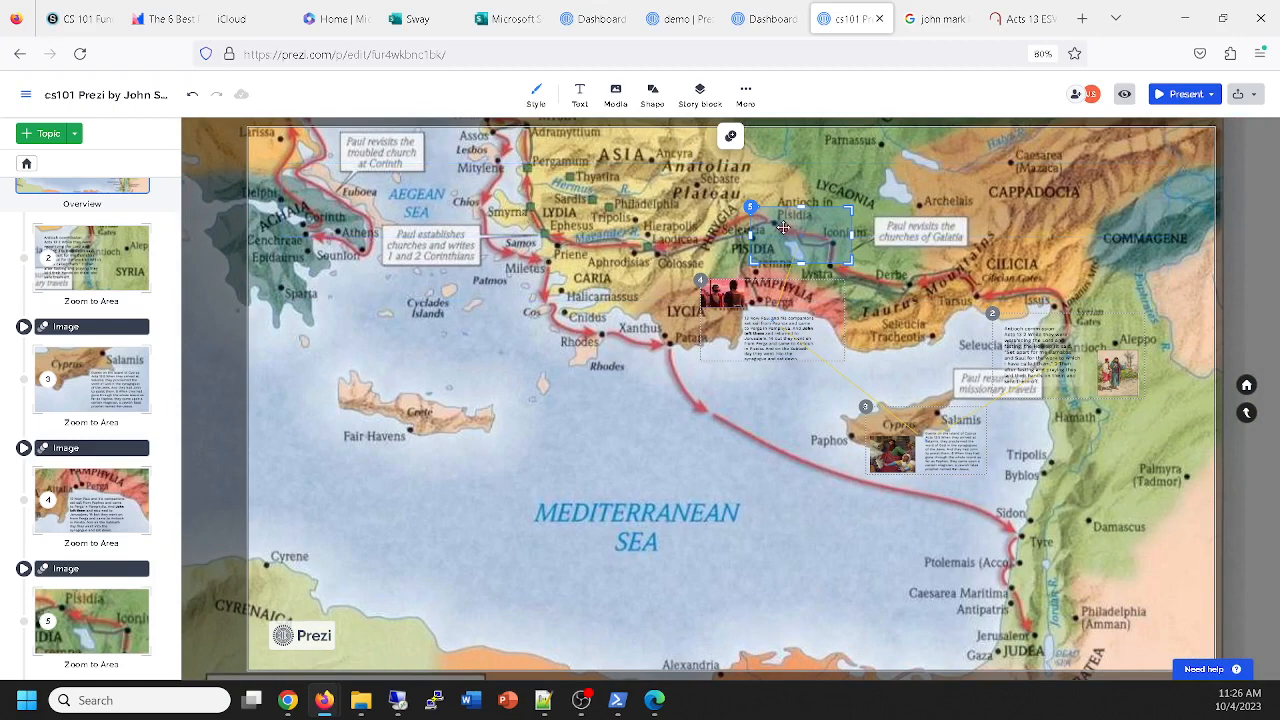
{"action": "left_click", "coordinate": [98, 624]}
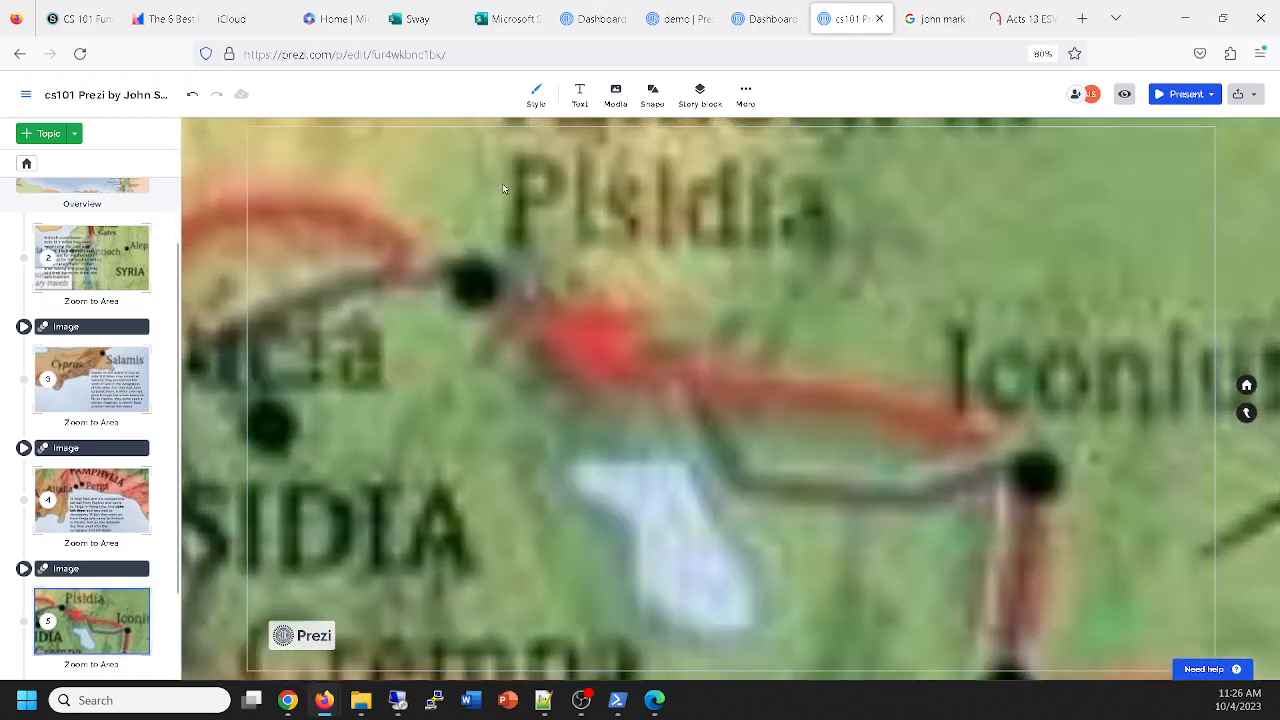
{"action": "left_click", "coordinate": [579, 95]}
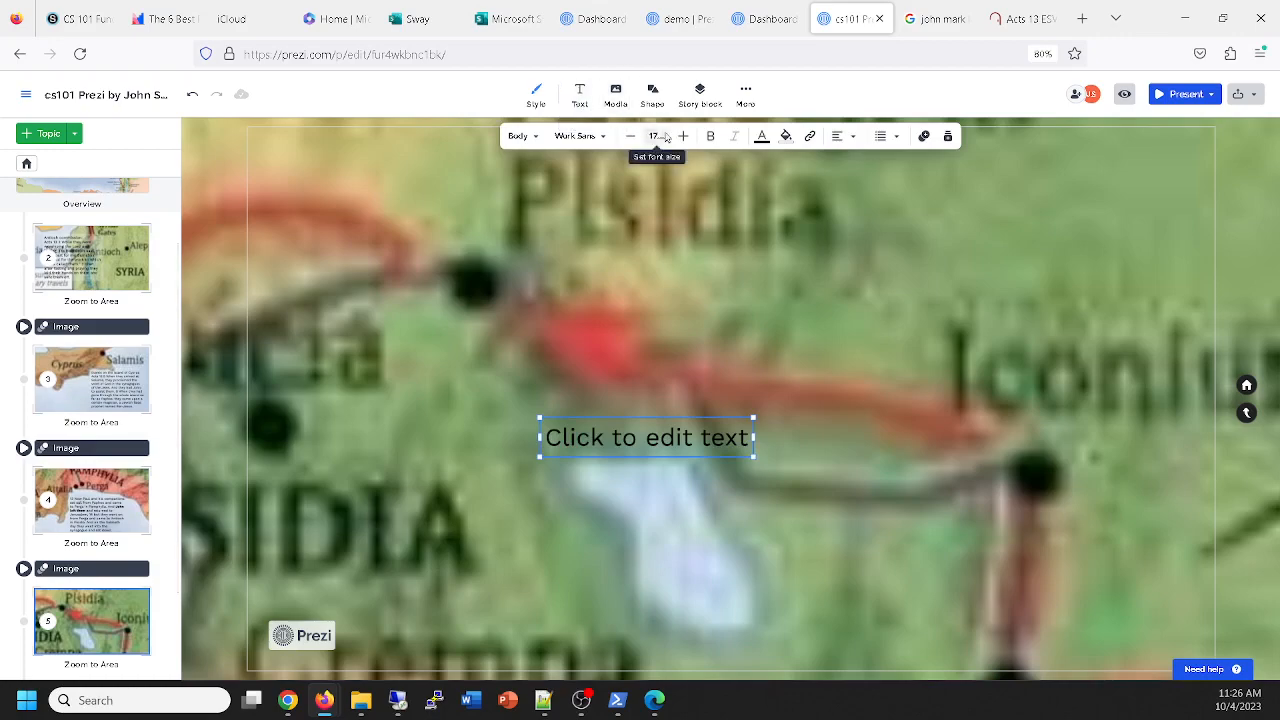
Switch to Bible Gateway and look through Acts 13 from Paul and Barnabas at Antioch in Pisidia to the chapter's end.
{"action": "left_click", "coordinate": [1015, 18]}
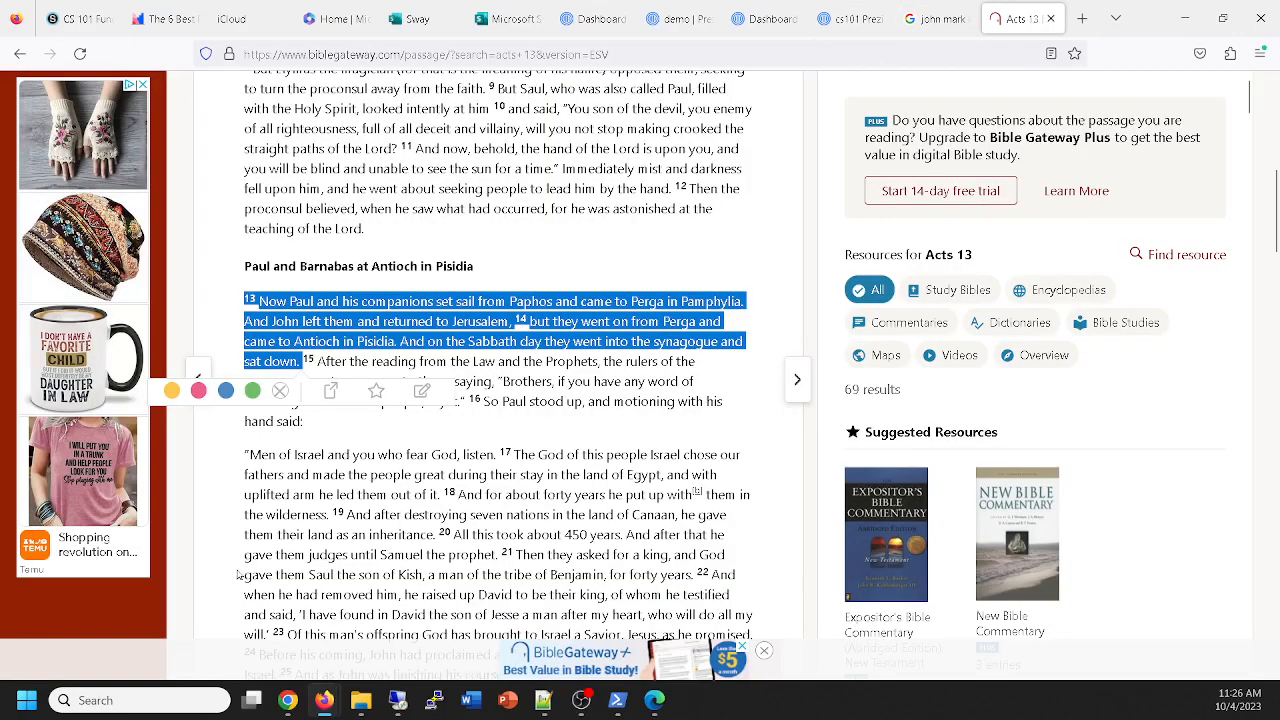
{"action": "scroll", "coordinate": [332, 533], "scroll_direction": "down", "scroll_amount": 5}
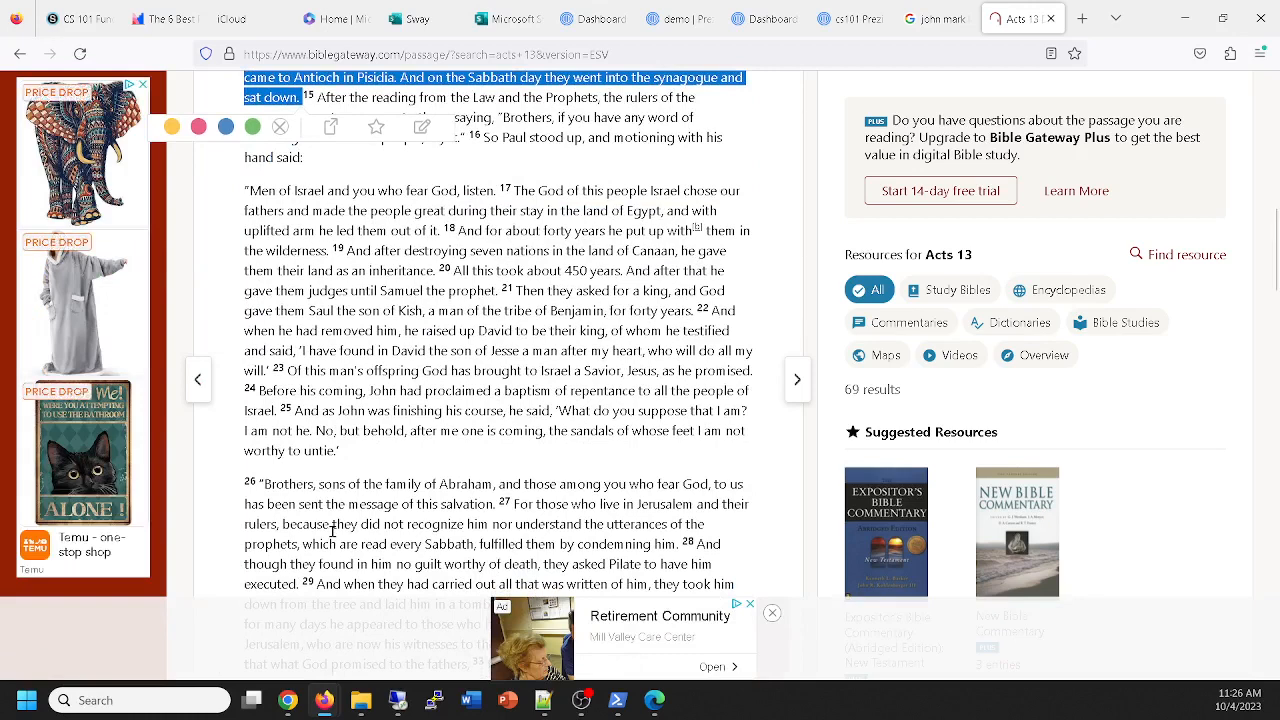
{"action": "scroll", "coordinate": [332, 533], "scroll_direction": "up", "scroll_amount": 3}
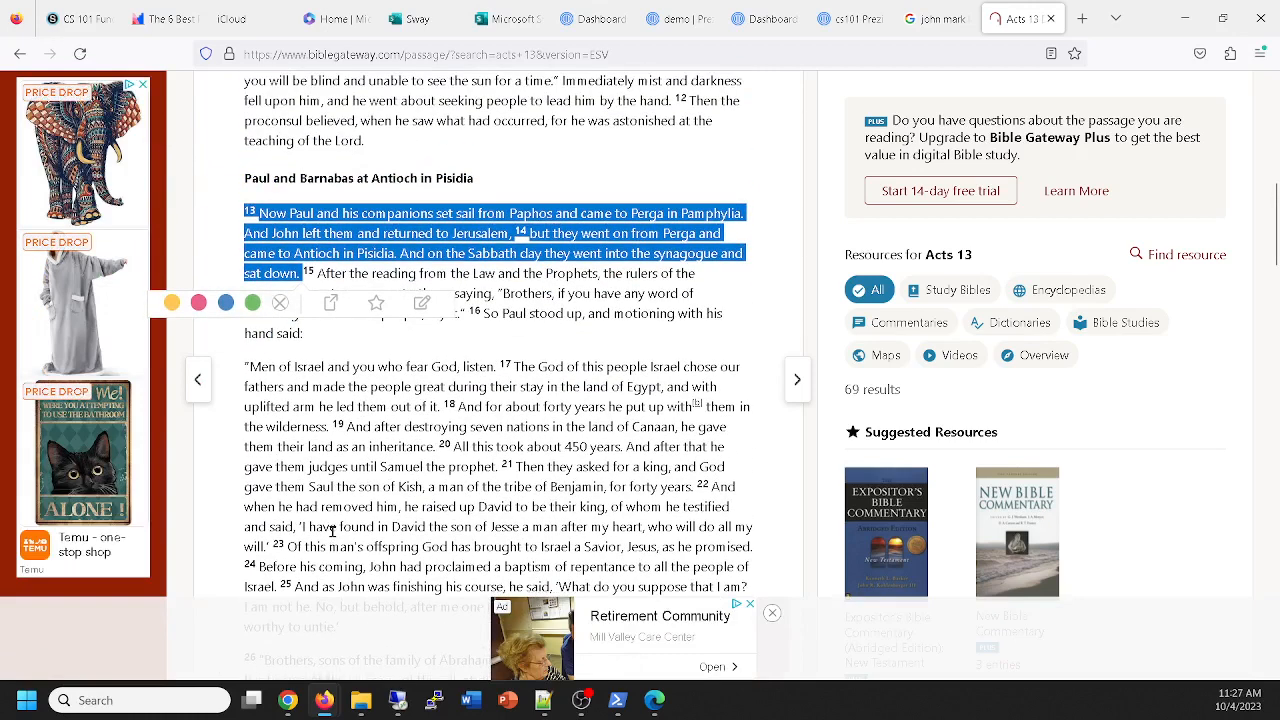
{"action": "left_click", "coordinate": [490, 372]}
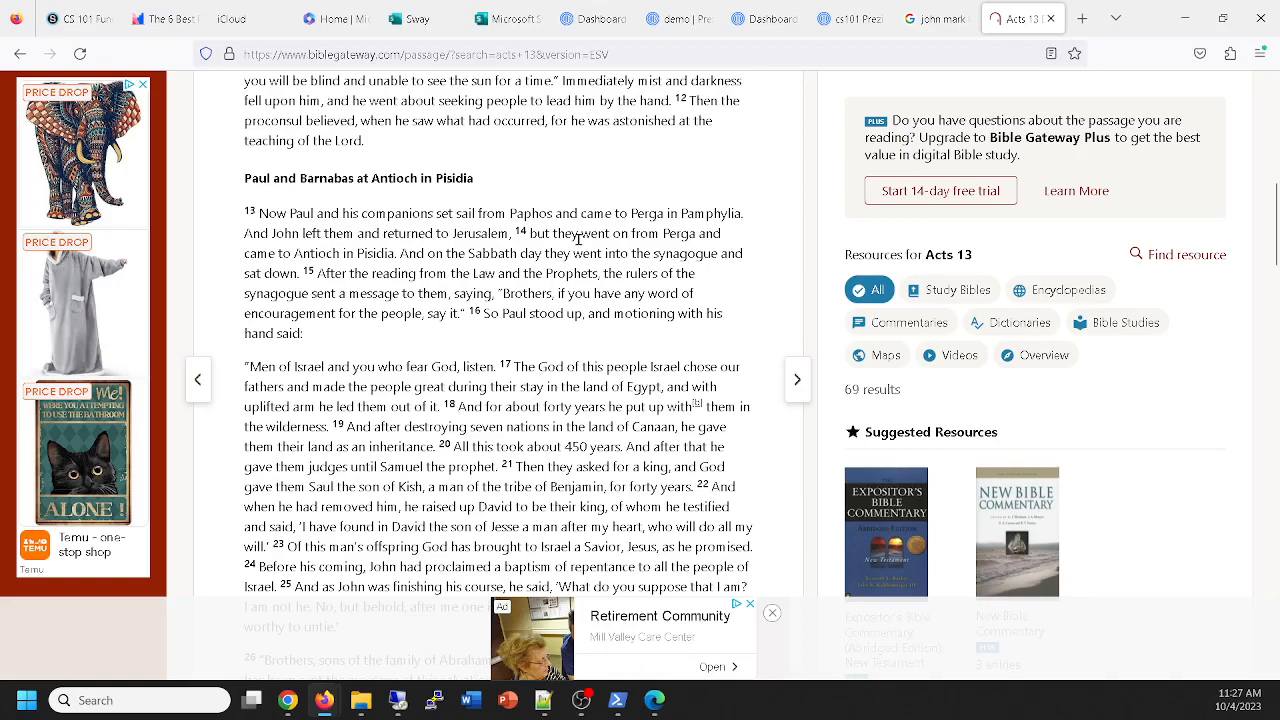
{"action": "scroll", "coordinate": [578, 240], "scroll_direction": "up", "scroll_amount": 4}
{"action": "scroll", "coordinate": [578, 240], "scroll_direction": "down", "scroll_amount": 9}
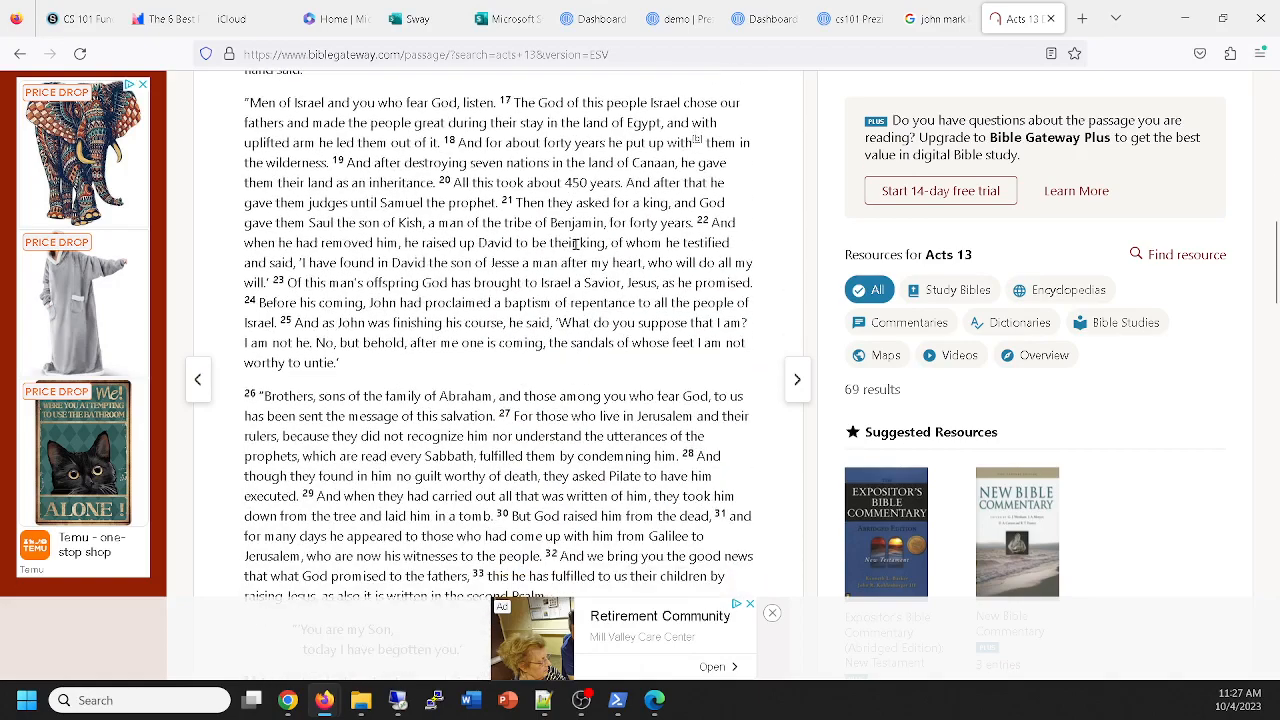
{"action": "scroll", "coordinate": [576, 243], "scroll_direction": "down", "scroll_amount": 6}
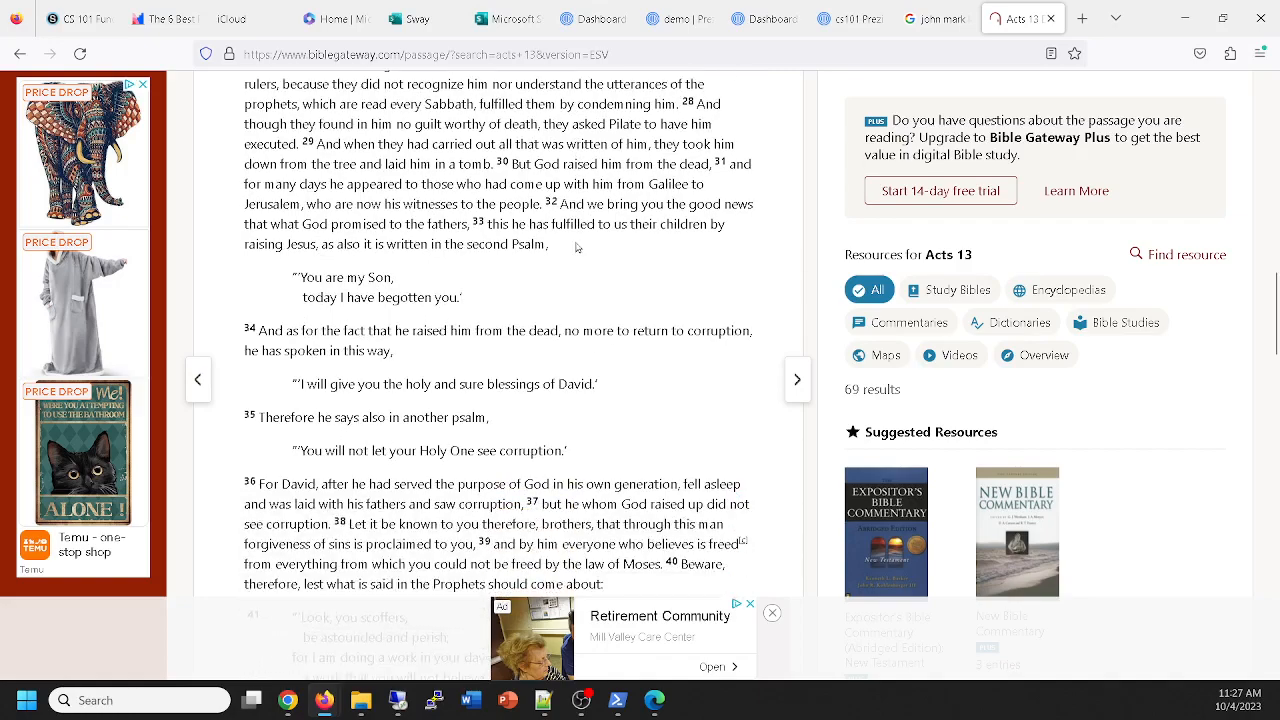
{"action": "scroll", "coordinate": [576, 245], "scroll_direction": "down", "scroll_amount": 9}
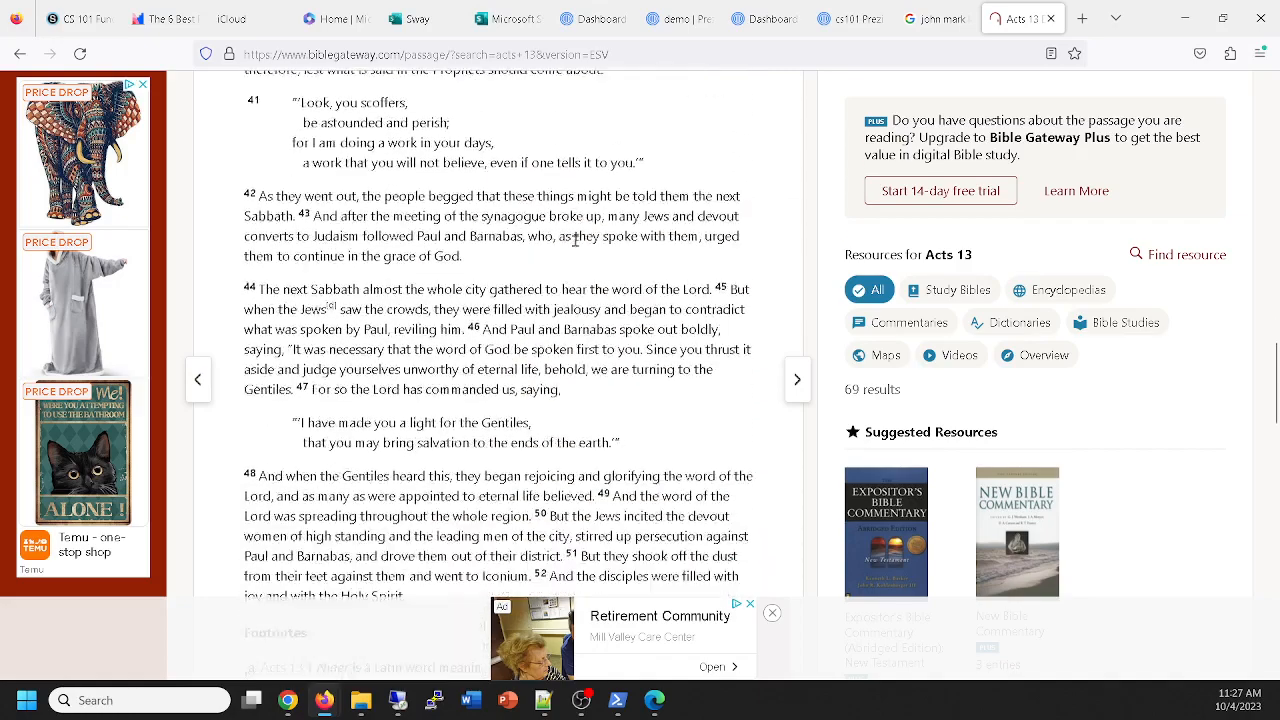
{"action": "scroll", "coordinate": [576, 240], "scroll_direction": "down", "scroll_amount": 5}
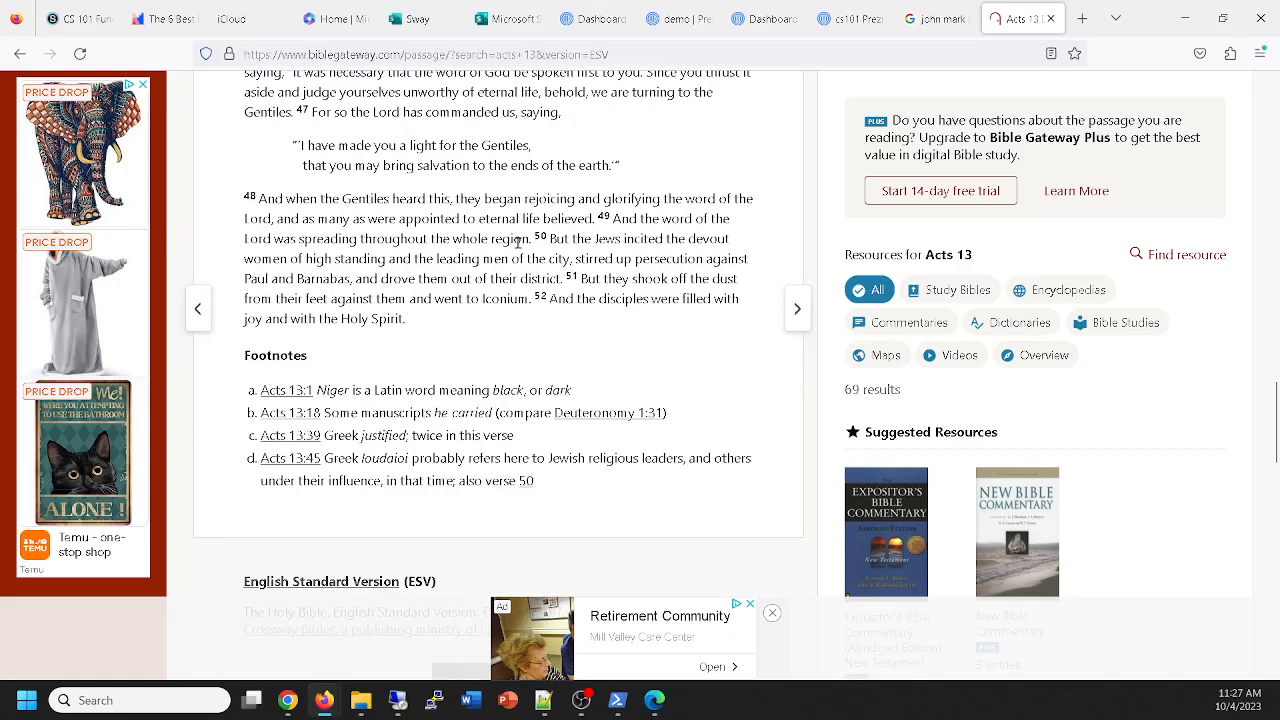
{"action": "scroll", "coordinate": [518, 243], "scroll_direction": "up", "scroll_amount": 3}
{"action": "scroll", "coordinate": [518, 243], "scroll_direction": "down", "scroll_amount": 3}
Go on to Acts 14 and look through its passages from Iconium and Lystra to the return to Antioch in Syria.
{"action": "left_click", "coordinate": [796, 310]}
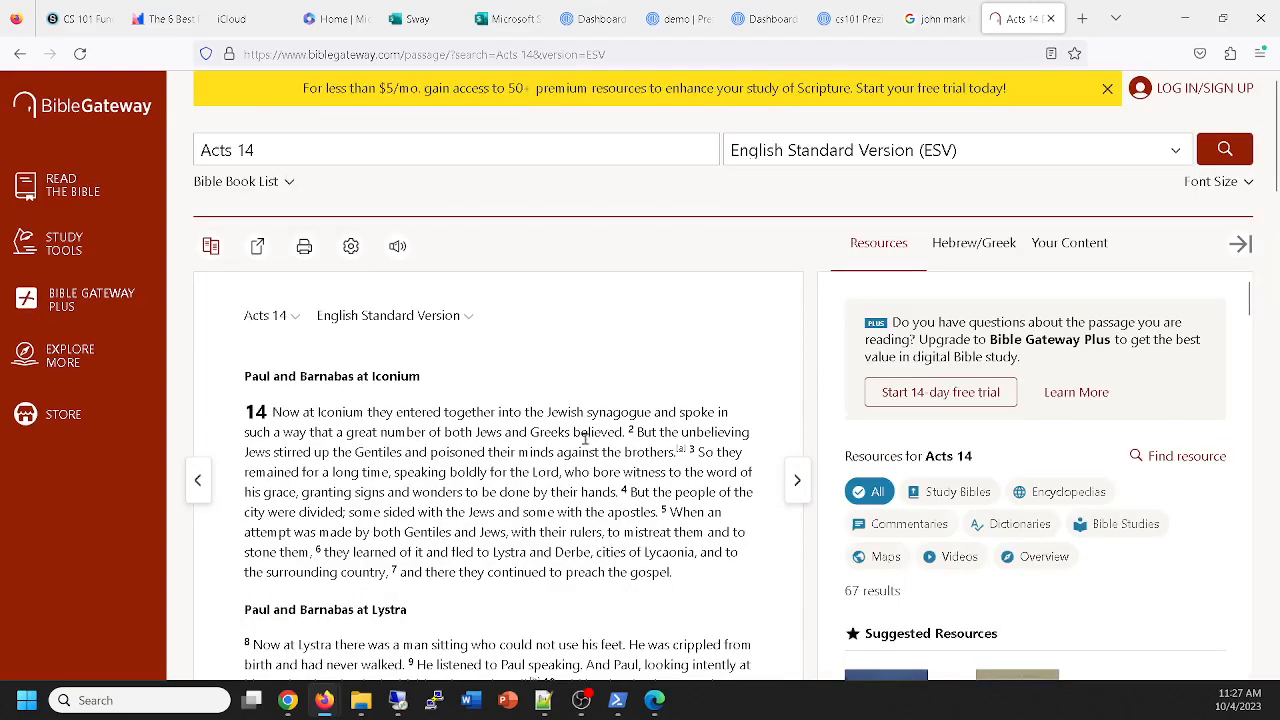
{"action": "scroll", "coordinate": [585, 438], "scroll_direction": "down", "scroll_amount": 5}
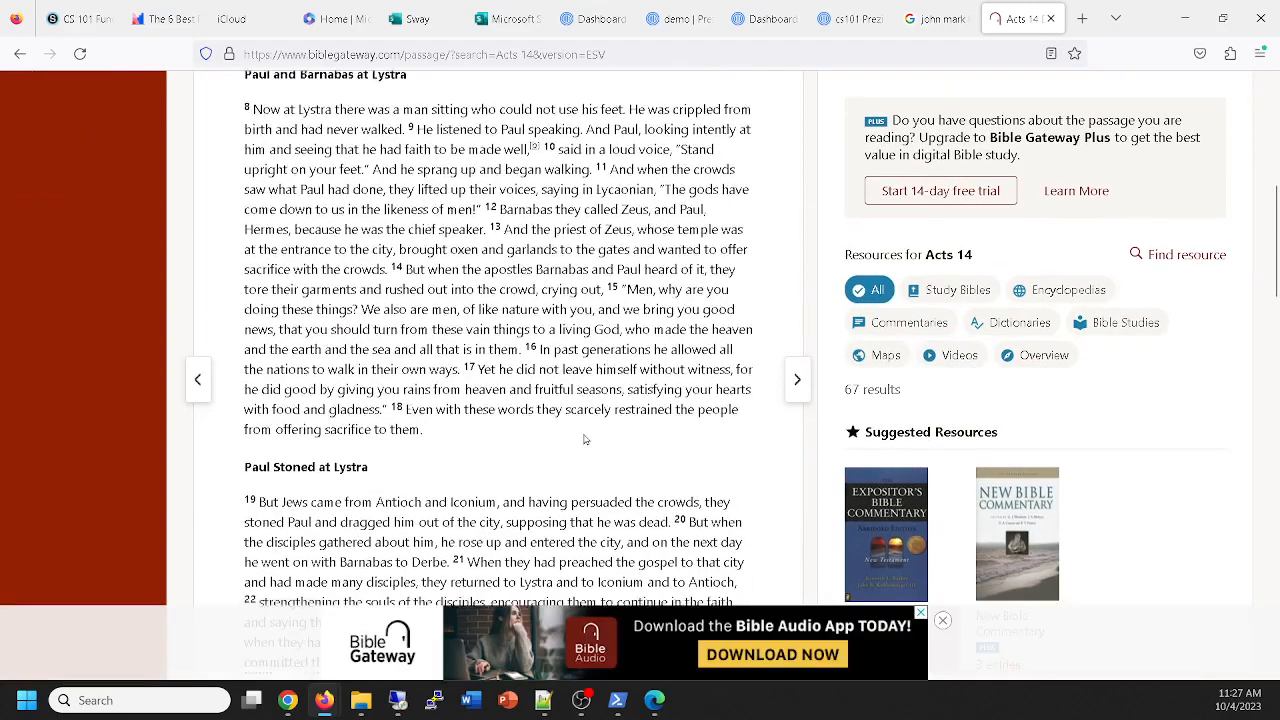
{"action": "scroll", "coordinate": [585, 438], "scroll_direction": "down", "scroll_amount": 3}
{"action": "scroll", "coordinate": [580, 427], "scroll_direction": "down", "scroll_amount": 1}
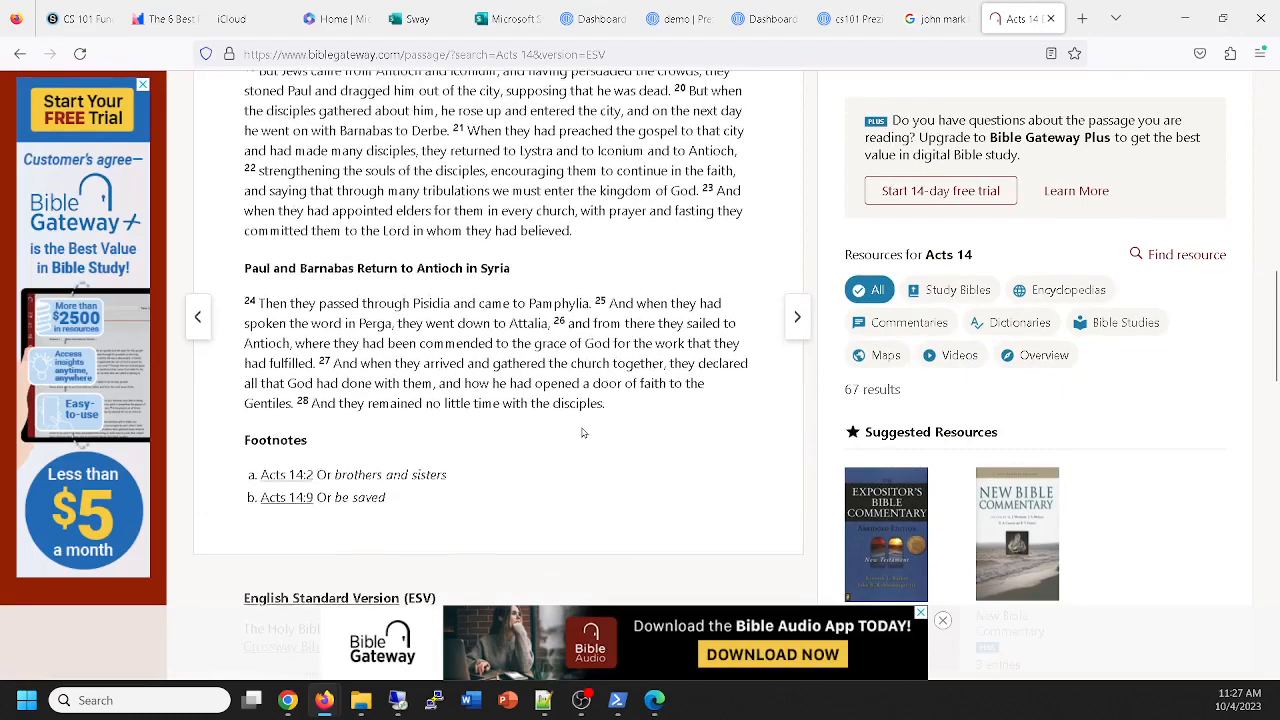
{"action": "scroll", "coordinate": [347, 210], "scroll_direction": "up", "scroll_amount": 1}
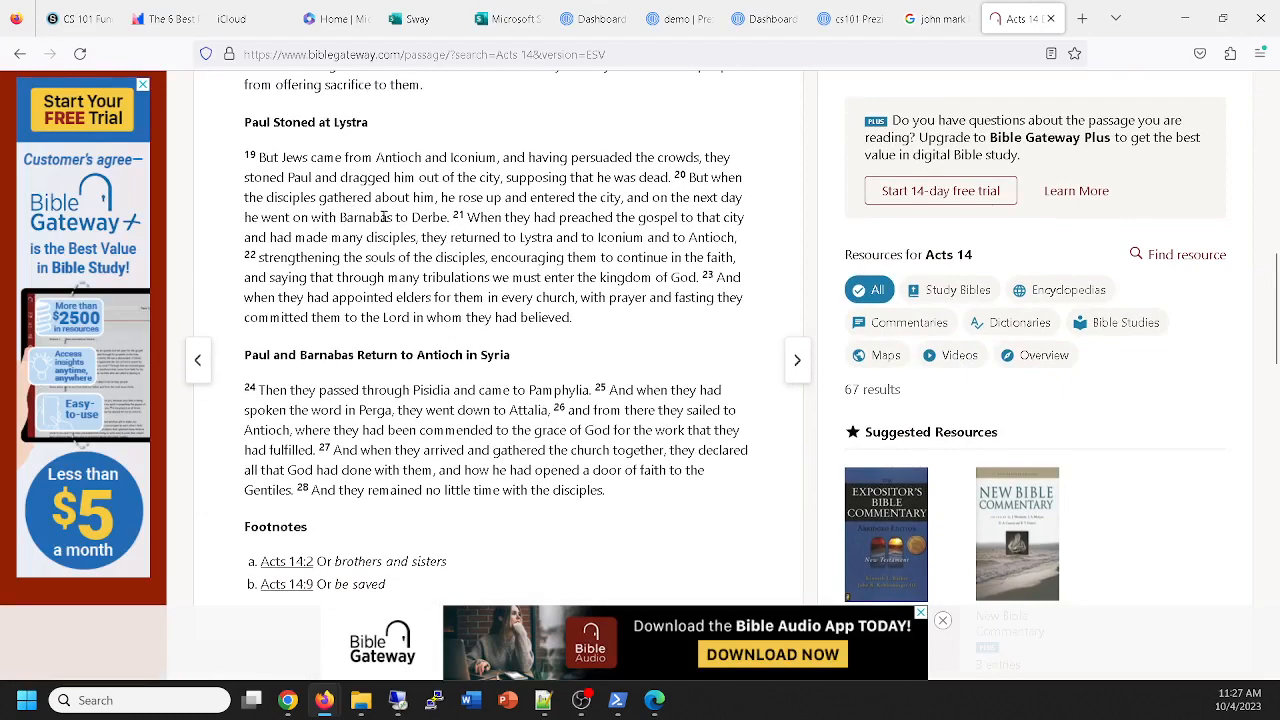
{"action": "scroll", "coordinate": [410, 215], "scroll_direction": "up", "scroll_amount": 4}
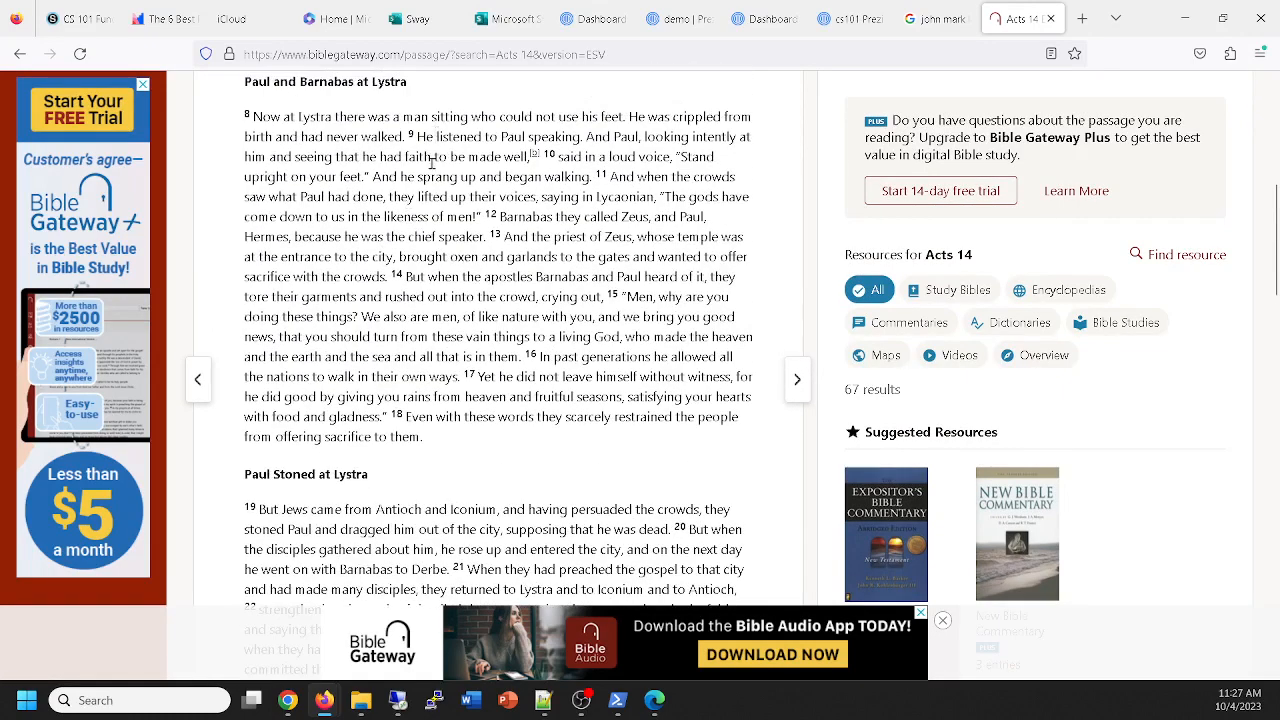
{"action": "scroll", "coordinate": [426, 165], "scroll_direction": "down", "scroll_amount": 4}
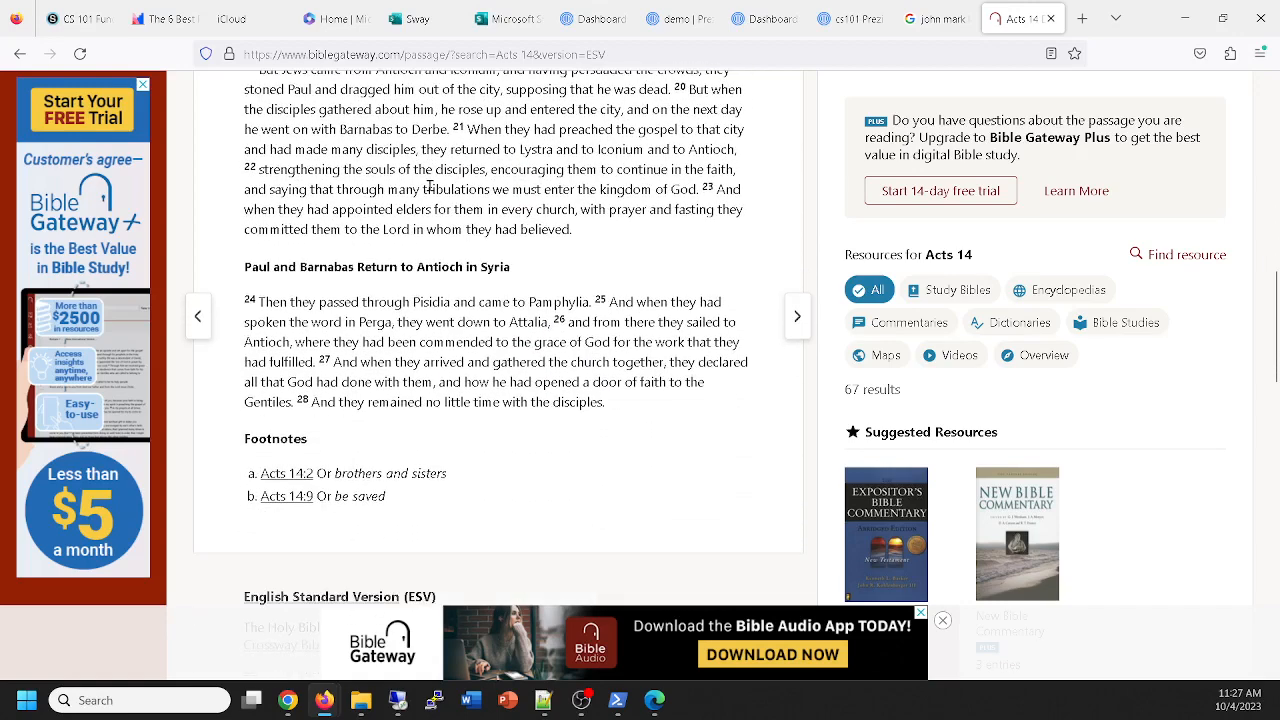
{"action": "scroll", "coordinate": [428, 186], "scroll_direction": "down", "scroll_amount": 1}
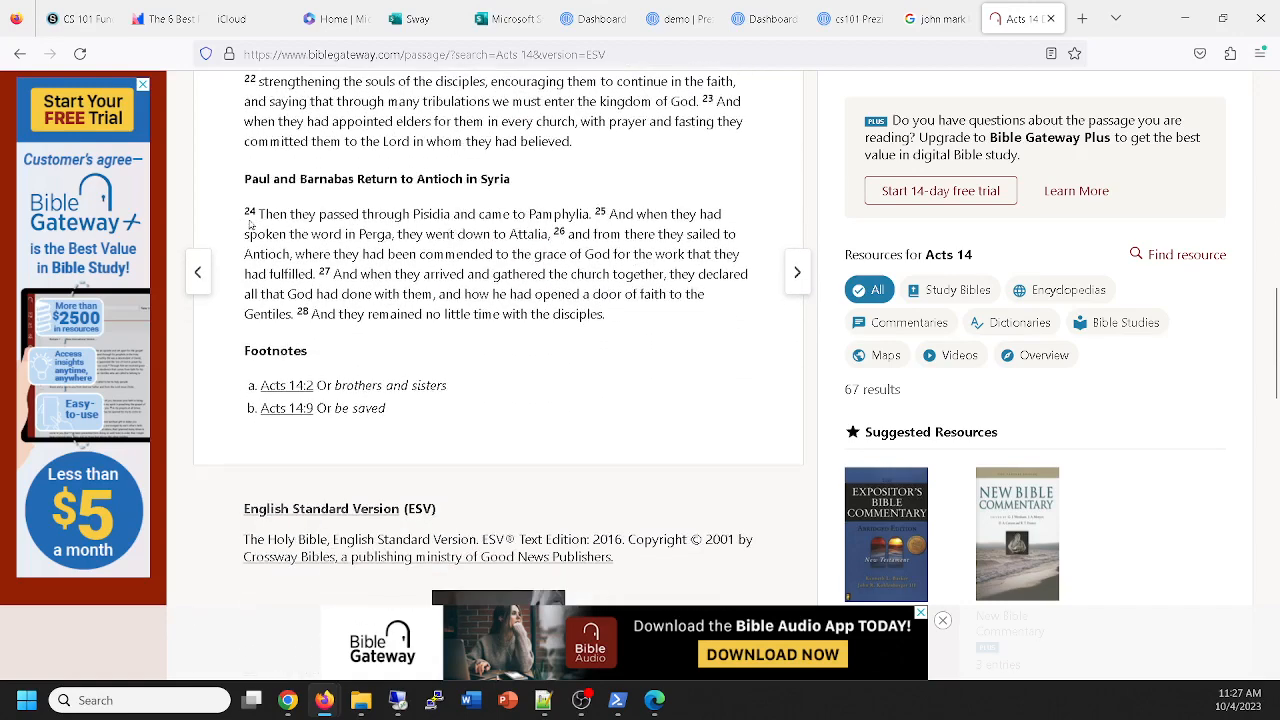
{"action": "mouse_move", "coordinate": [246, 210]}
{"action": "left_mouse_down"}
{"action": "mouse_move", "coordinate": [400, 313]}
{"action": "mouse_move", "coordinate": [335, 292]}
{"action": "mouse_move", "coordinate": [304, 314]}
{"action": "mouse_move", "coordinate": [296, 294]}
{"action": "mouse_move", "coordinate": [322, 314]}
{"action": "mouse_move", "coordinate": [435, 294]}
{"action": "mouse_move", "coordinate": [300, 316]}
{"action": "left_mouse_up"}
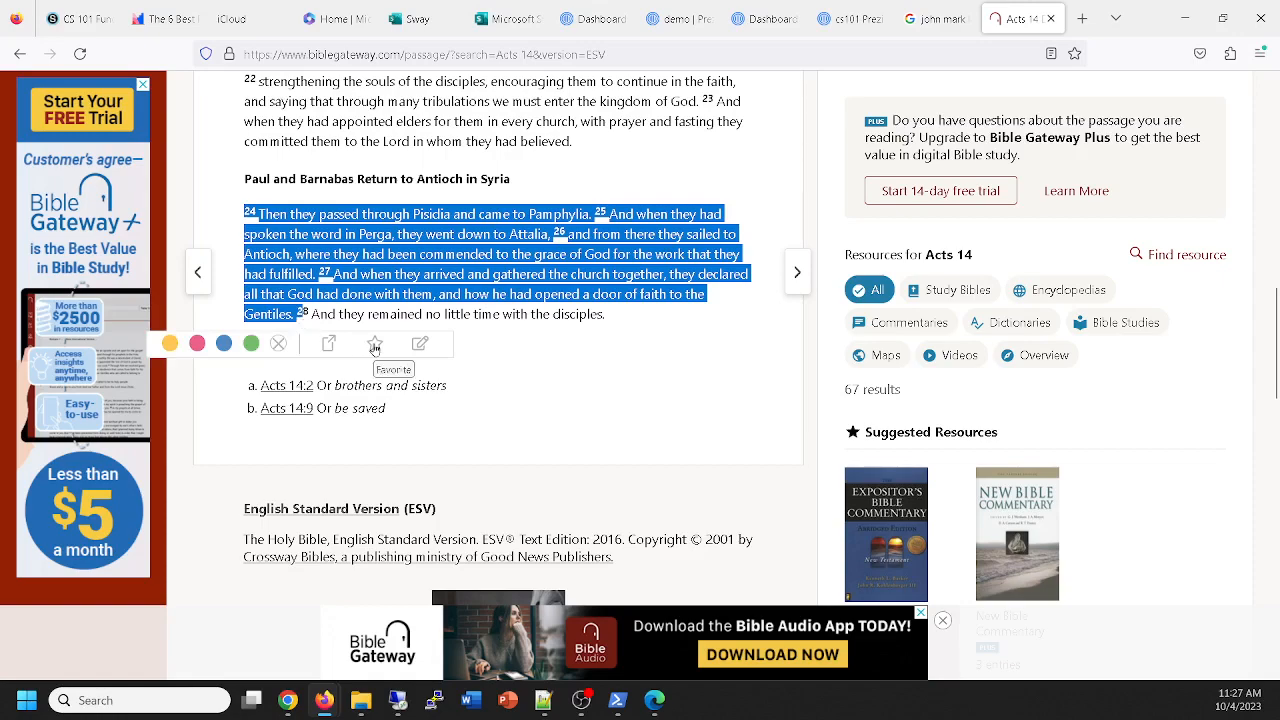
Copy Acts 14:1-2 about Iconium and paste it into the new Prezi text box after the reference "Acts 14:".
{"action": "scroll", "coordinate": [449, 332], "scroll_direction": "up", "scroll_amount": 10}
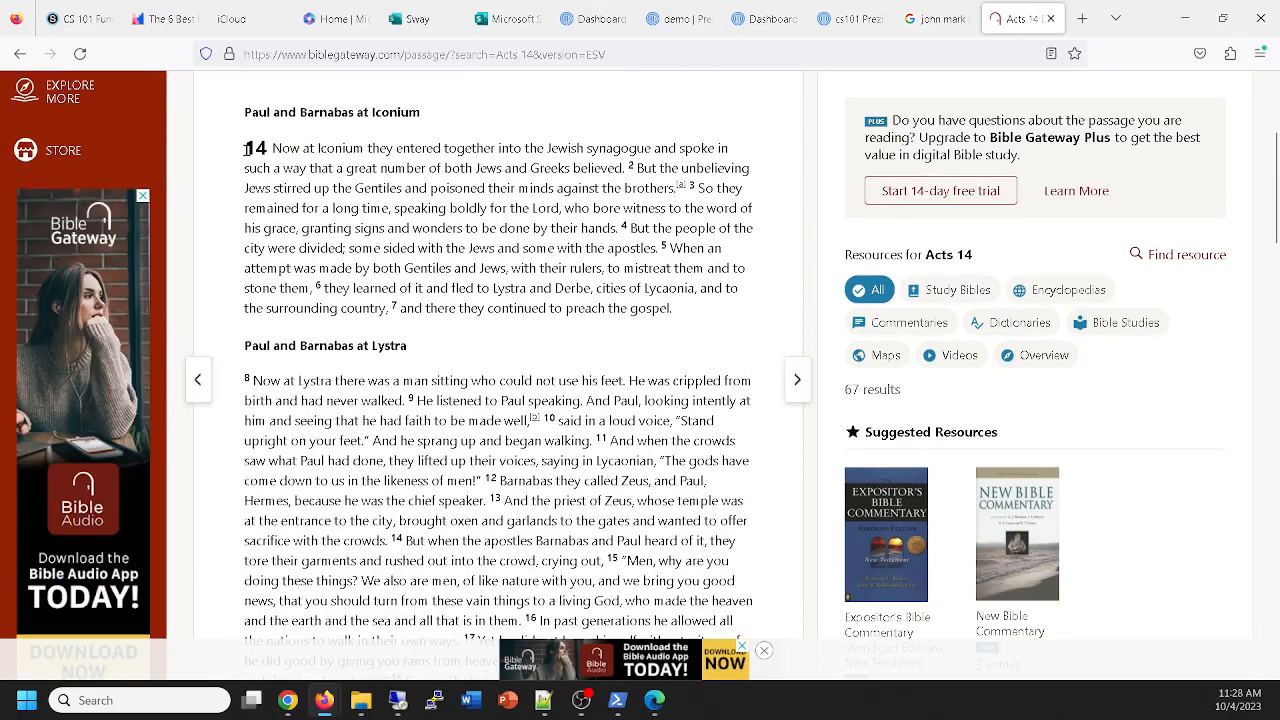
{"action": "left_click_drag", "start_coordinate": [245, 149], "coordinate": [682, 189]}
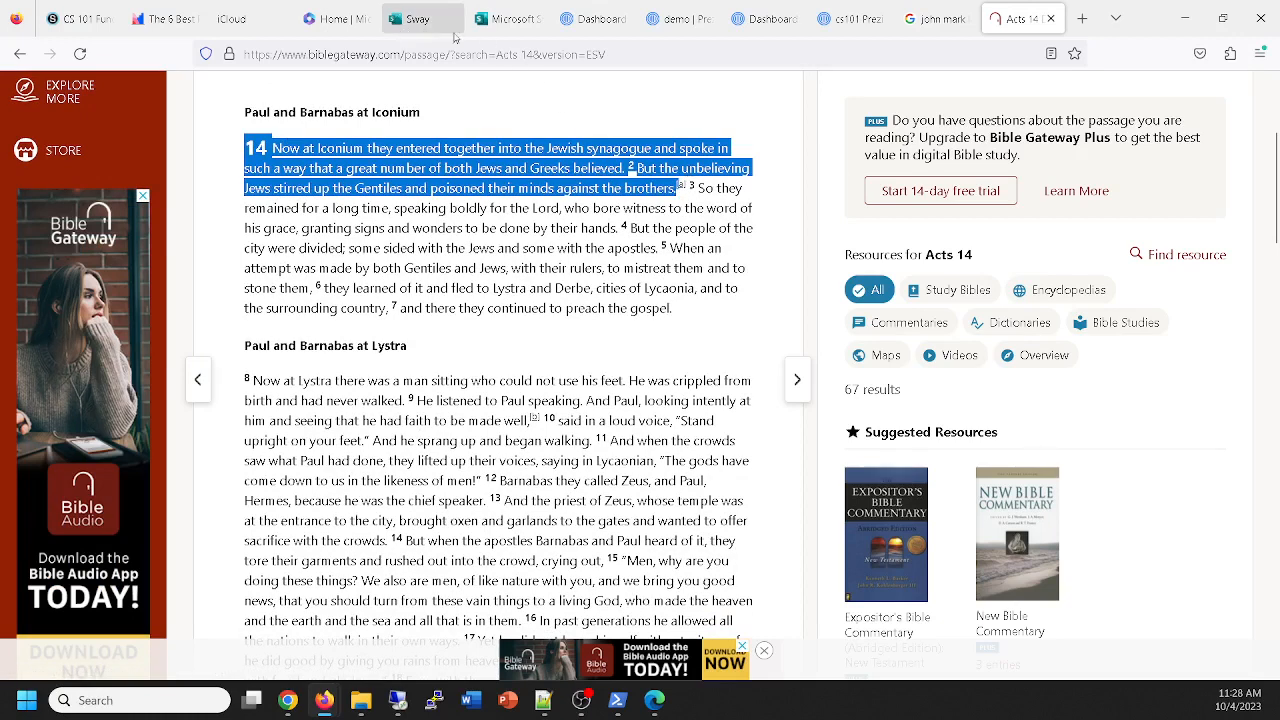
{"action": "left_click", "coordinate": [836, 30]}
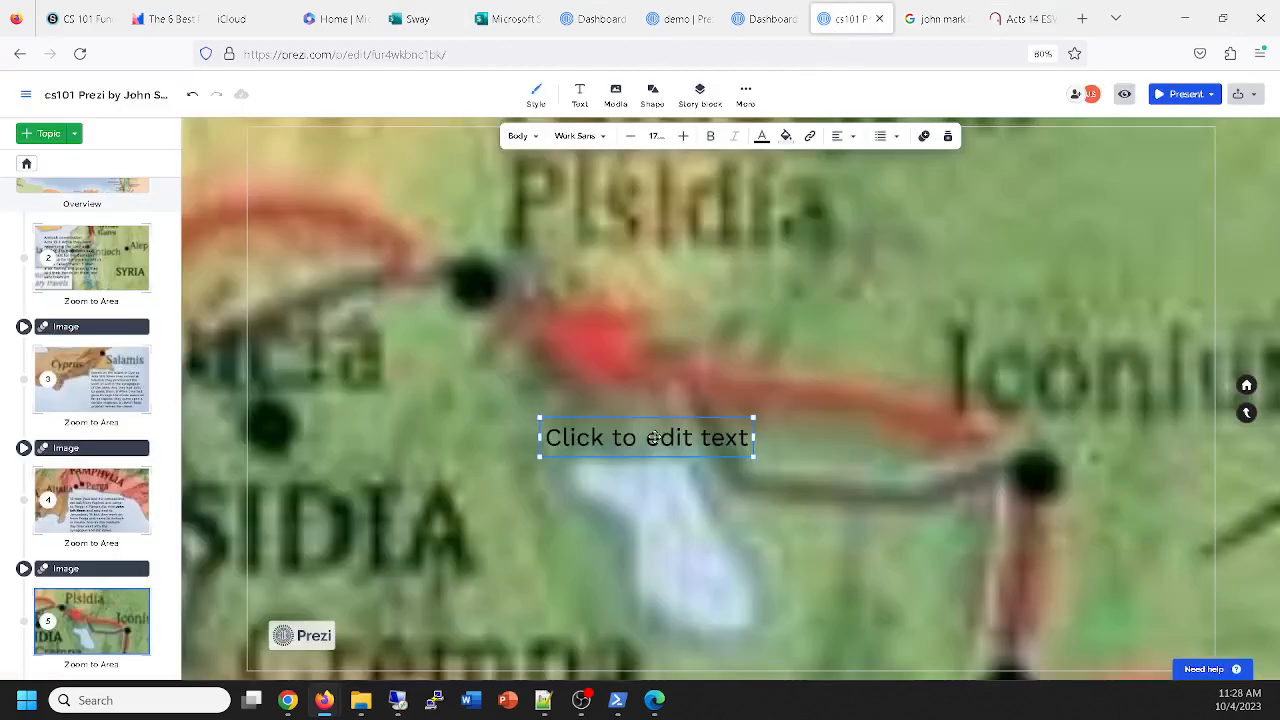
{"action": "type", "text": "Acts"}
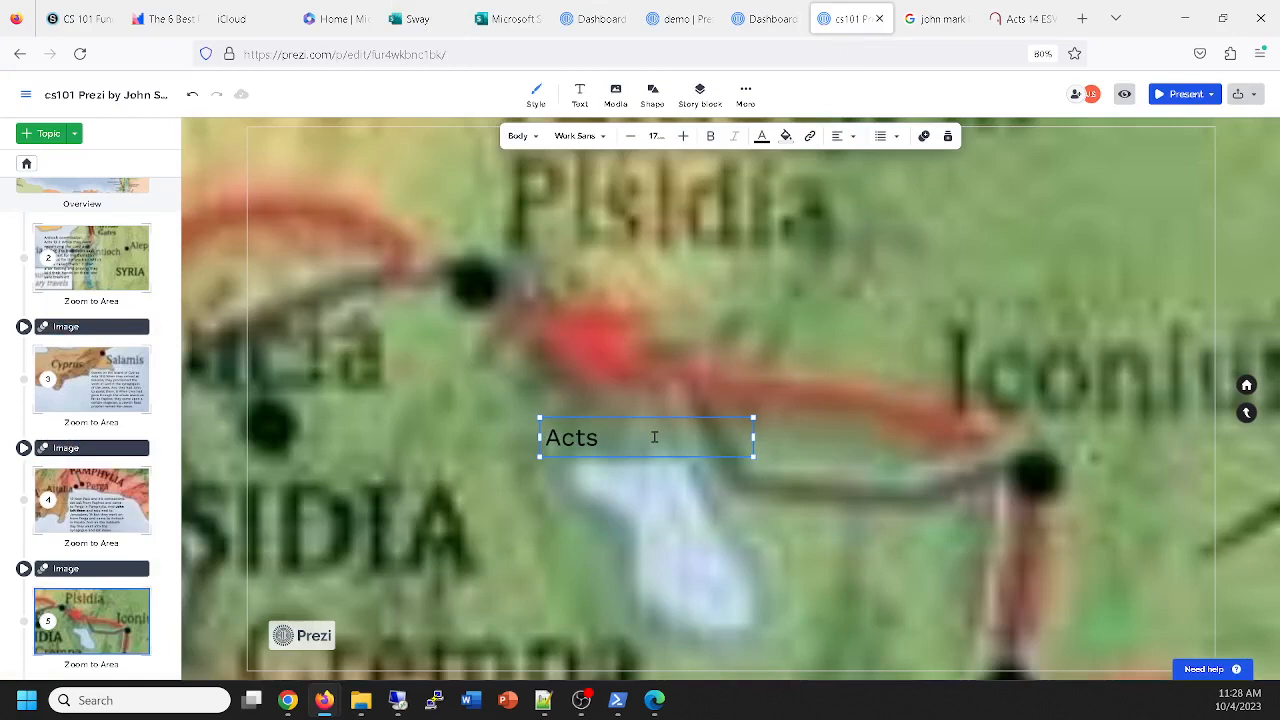
{"action": "type", "text": " 13:"}
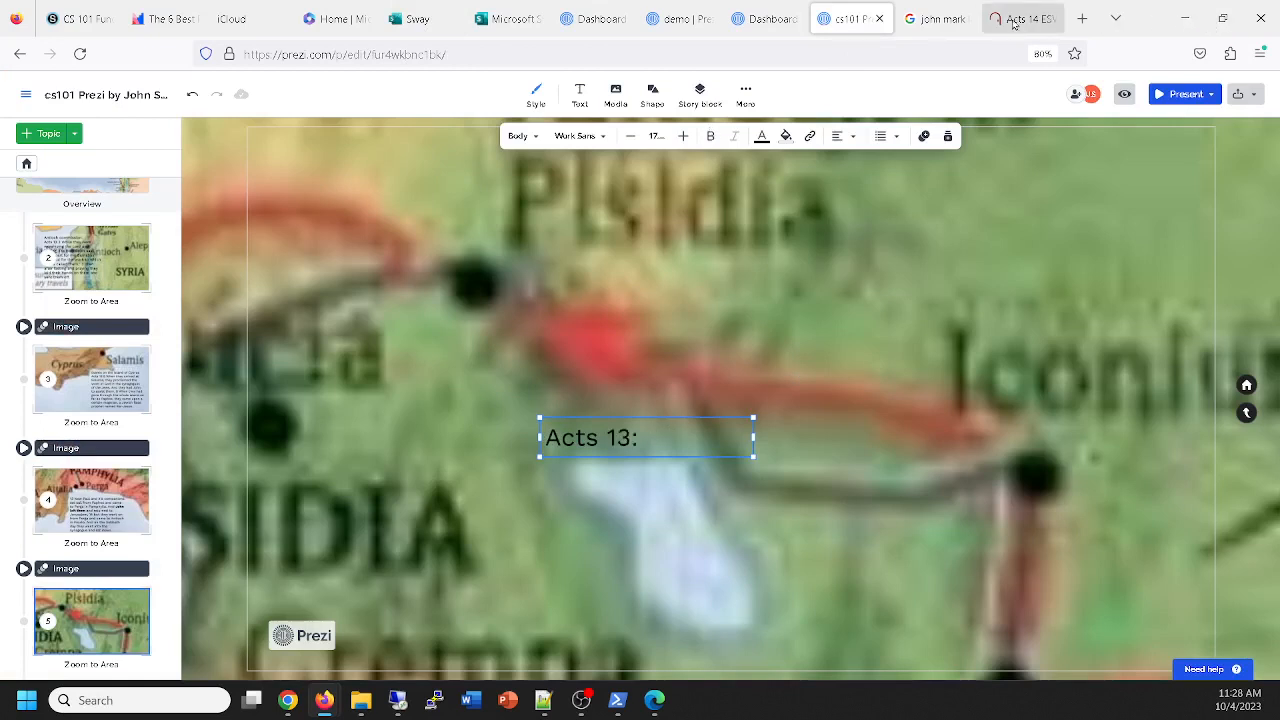
{"action": "key", "text": "BackSpace"}
{"action": "key", "text": "BackSpace"}
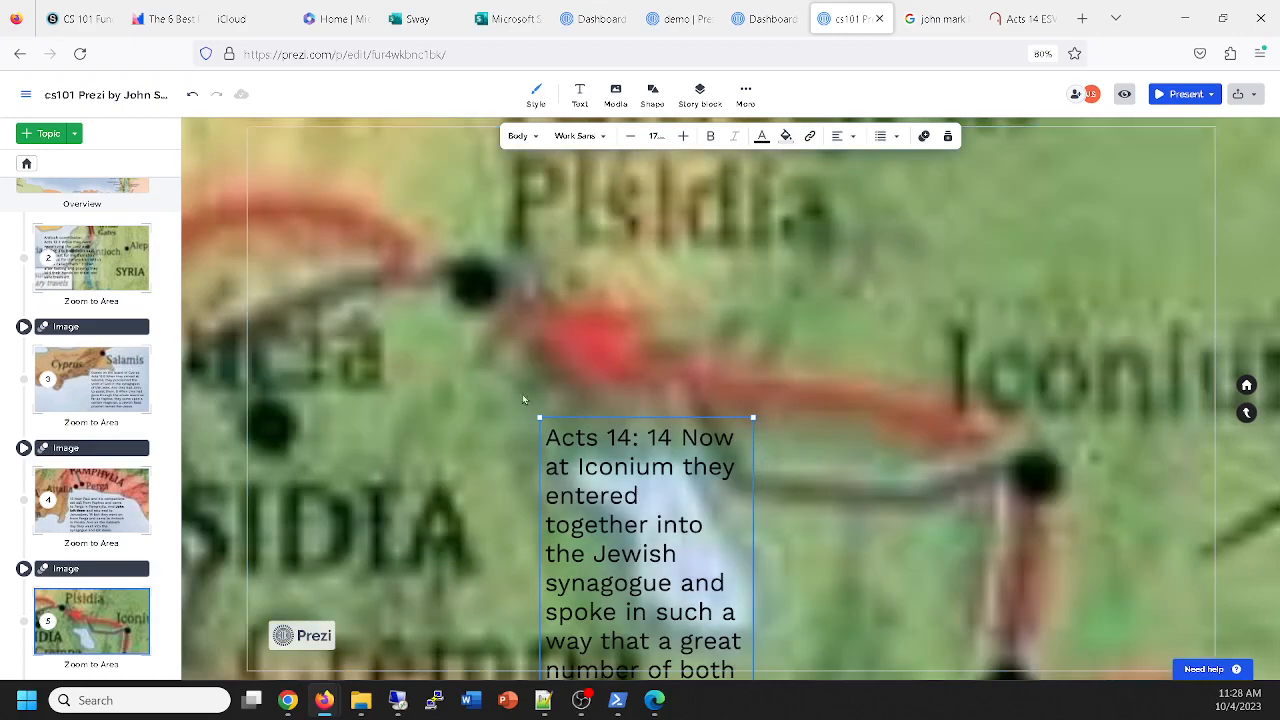
Widen and enlarge the Acts 14 text box and position it beneath the Pisidia label, partly over the Iconium label.
{"action": "left_click_drag", "start_coordinate": [572, 416], "coordinate": [372, 128]}
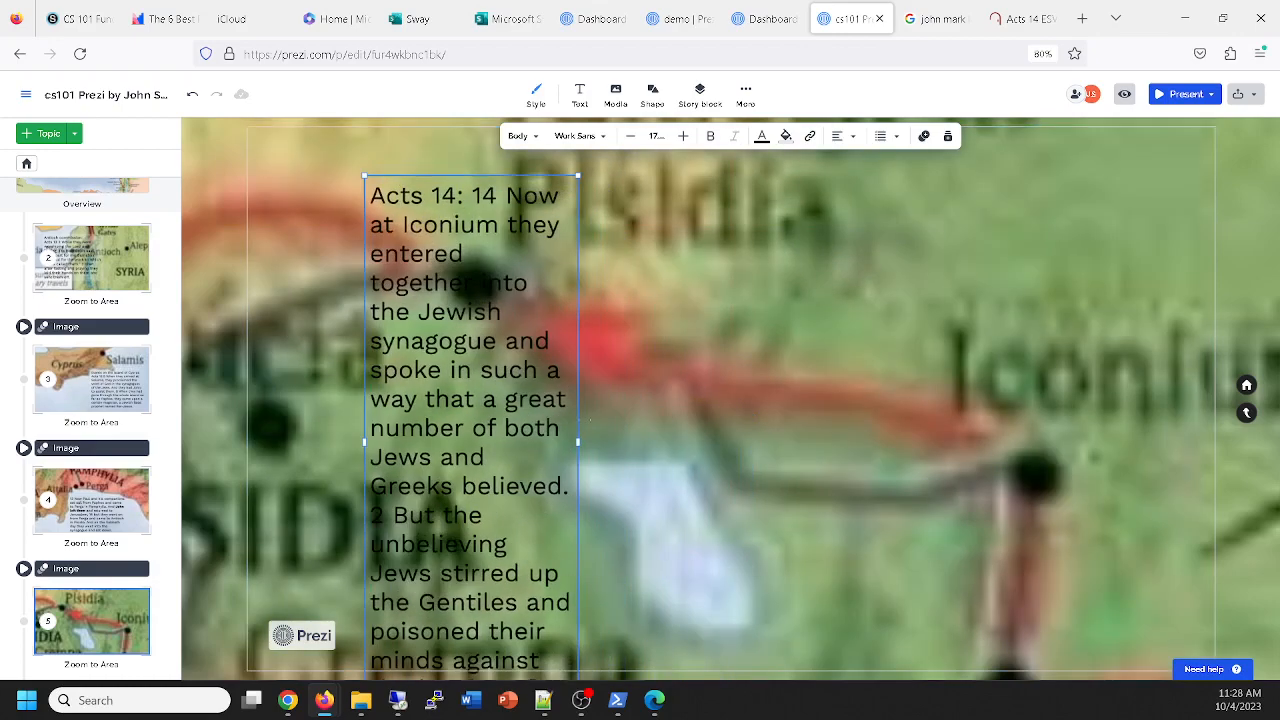
{"action": "left_click_drag", "start_coordinate": [578, 441], "coordinate": [826, 441]}
{"action": "left_click_drag", "start_coordinate": [628, 294], "coordinate": [832, 481]}
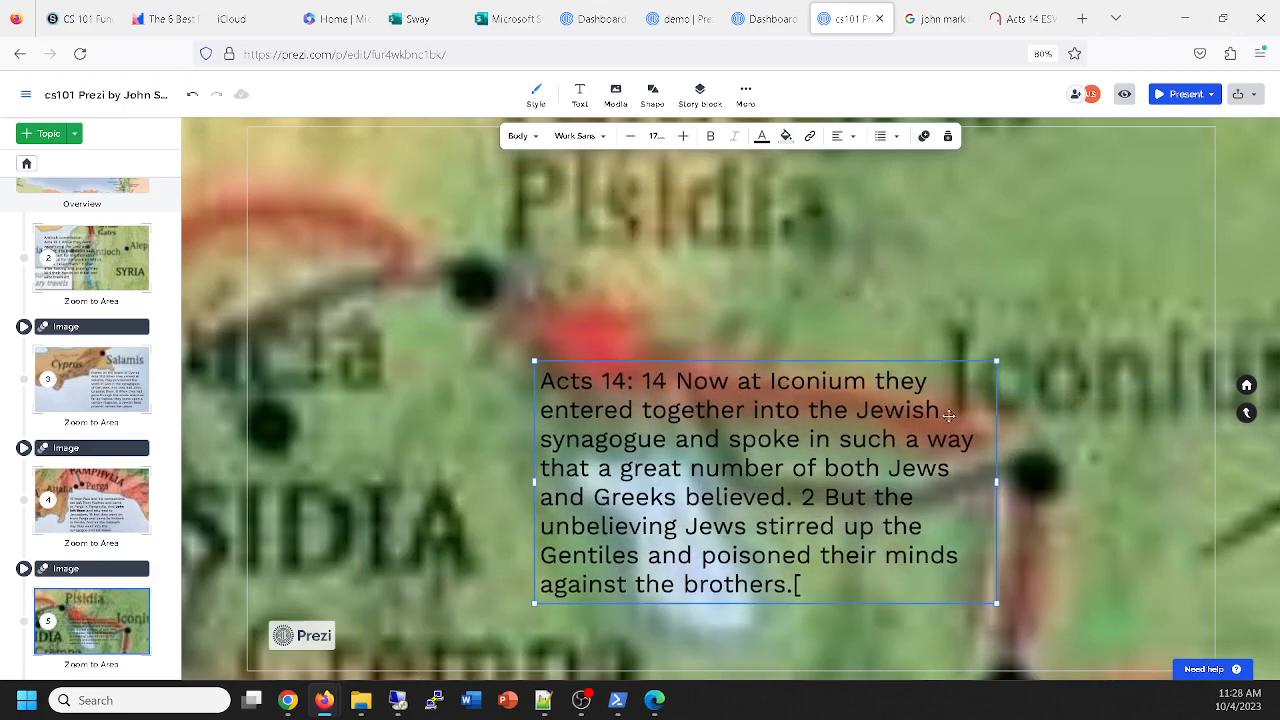
{"action": "left_click_drag", "start_coordinate": [995, 603], "coordinate": [1082, 643]}
{"action": "left_click_drag", "start_coordinate": [853, 530], "coordinate": [893, 487]}
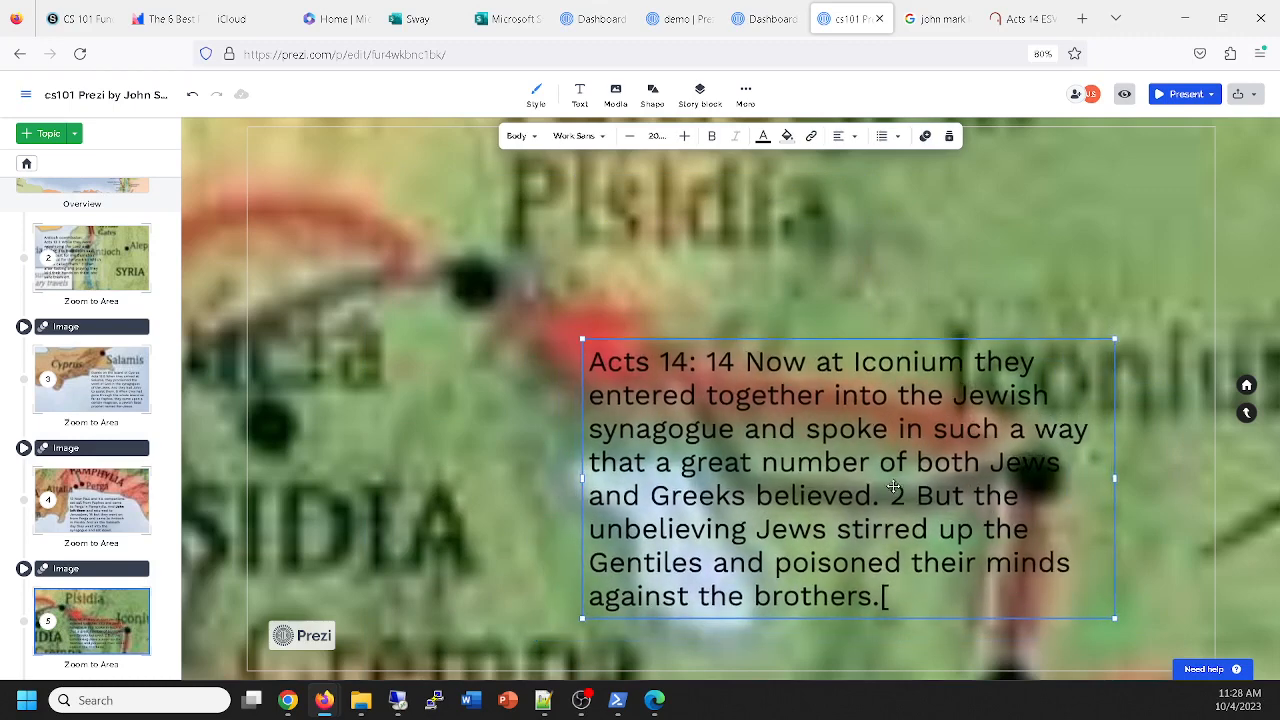
Give the Acts 14 text box a white fill at 25% opacity with rounded corners.
{"action": "left_click", "coordinate": [787, 136]}
{"action": "left_click", "coordinate": [802, 242]}
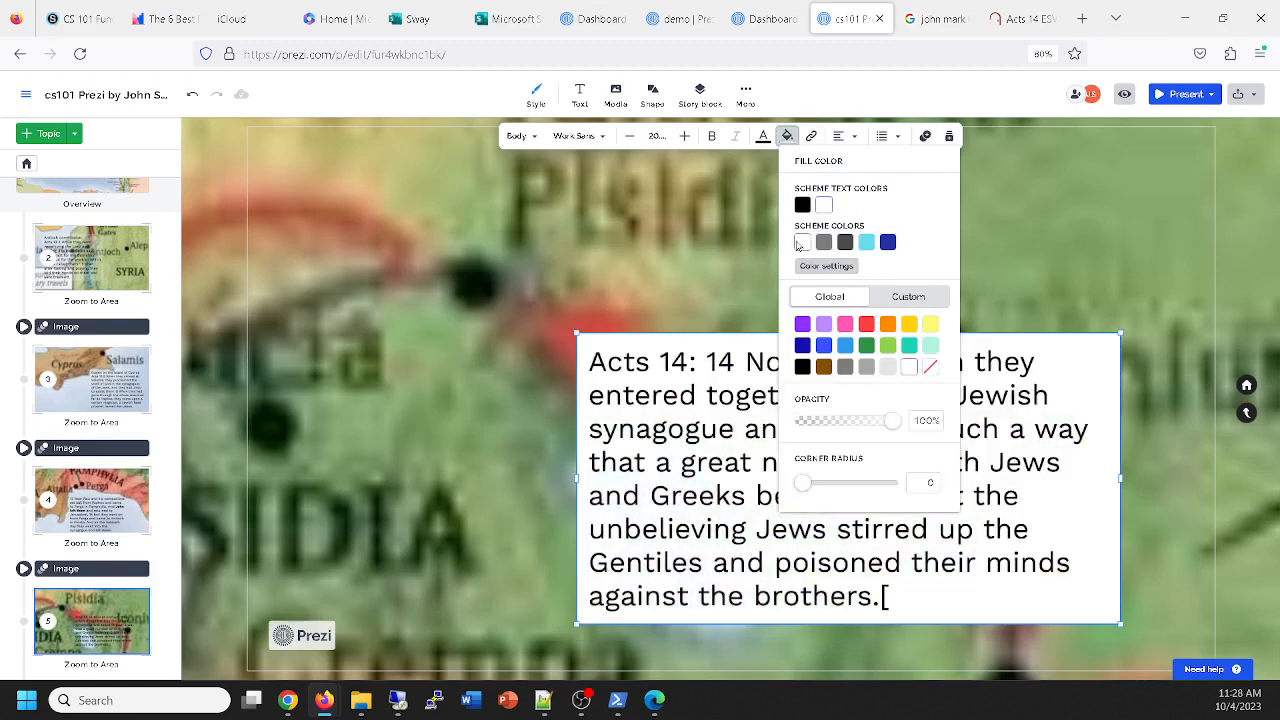
{"action": "left_click_drag", "start_coordinate": [895, 420], "coordinate": [823, 420]}
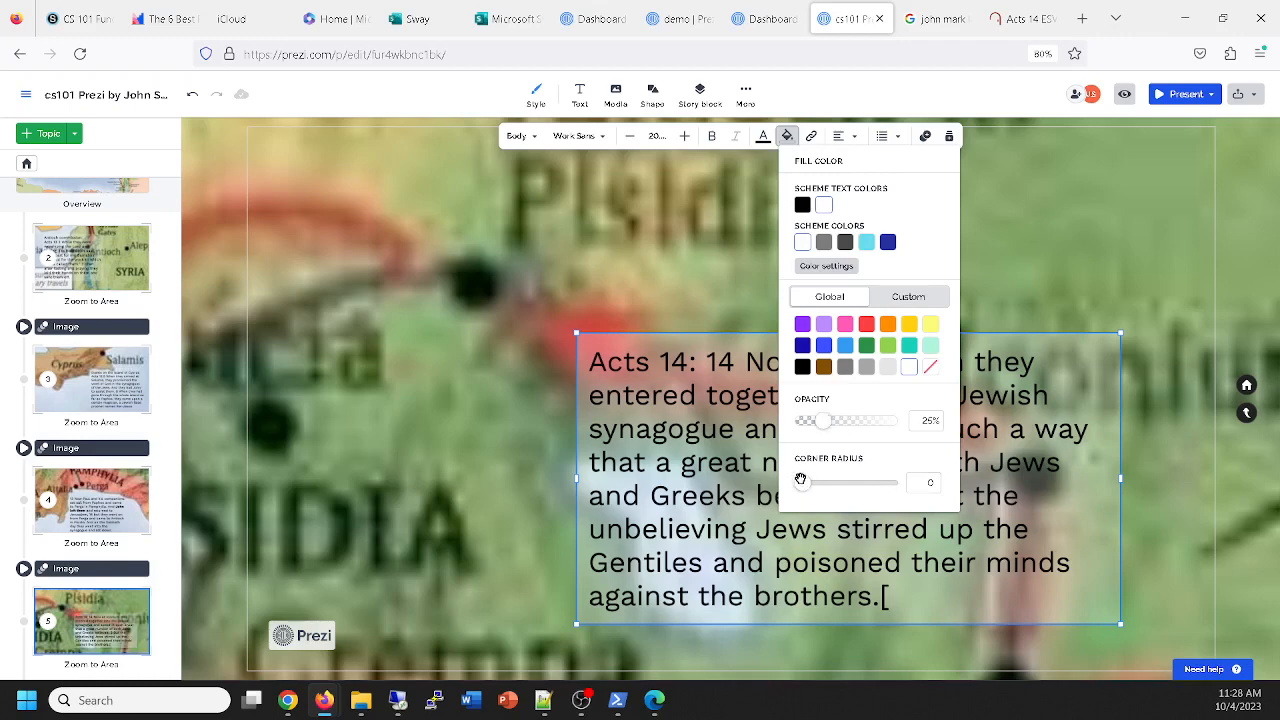
{"action": "left_click_drag", "start_coordinate": [802, 483], "coordinate": [833, 483]}
{"action": "left_click", "coordinate": [697, 273]}
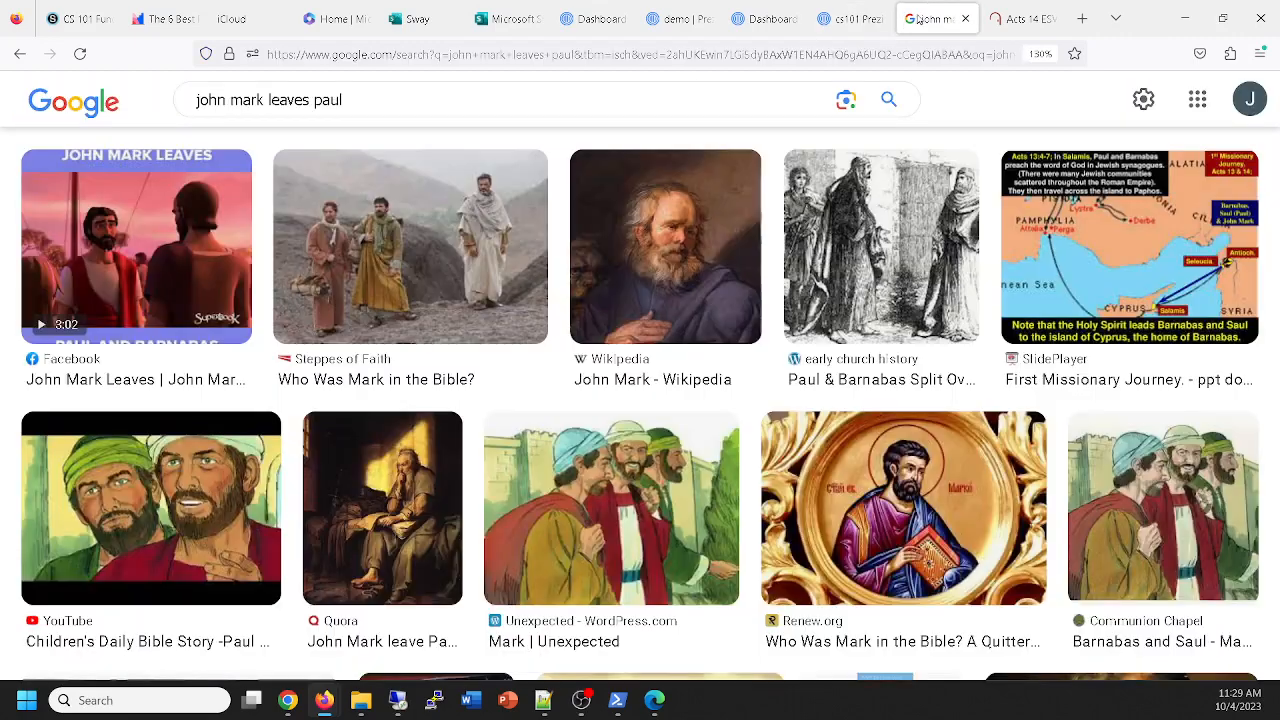
Switch to the Google Images results and search for "iconium".
{"action": "left_click", "coordinate": [916, 20]}
{"action": "left_click_drag", "start_coordinate": [400, 100], "coordinate": [180, 113]}
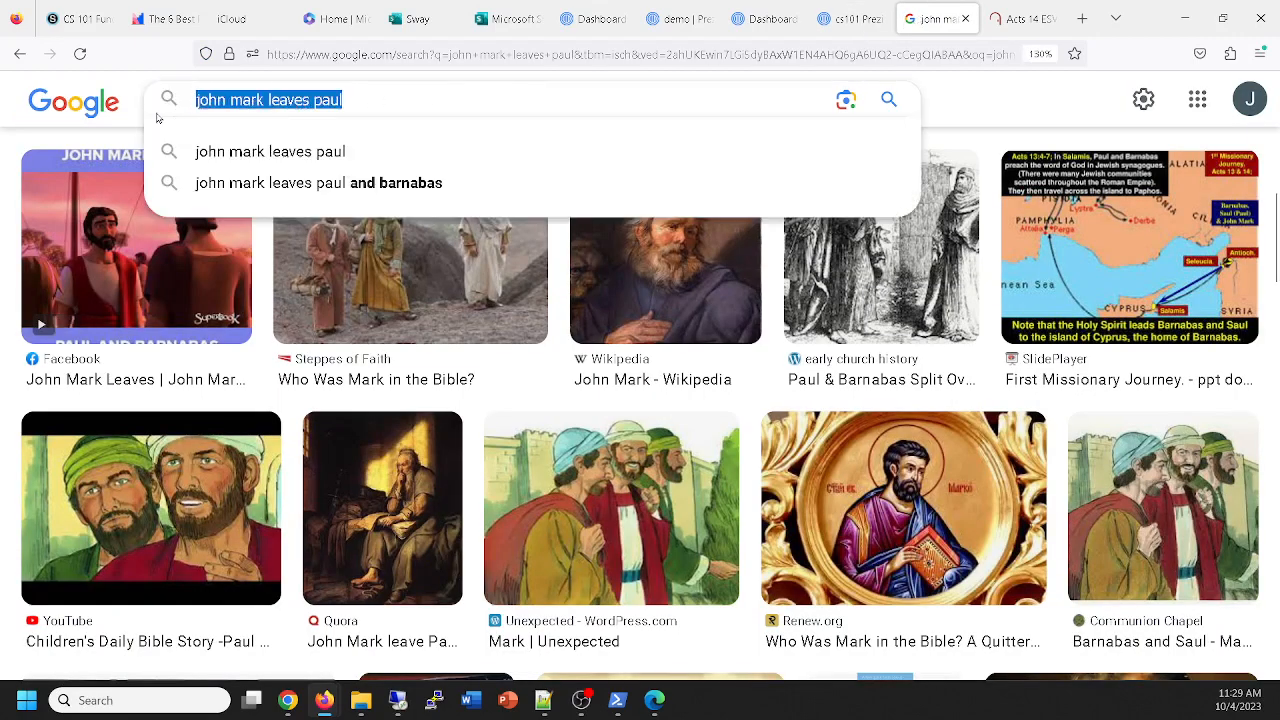
{"action": "type", "text": "iconium"}
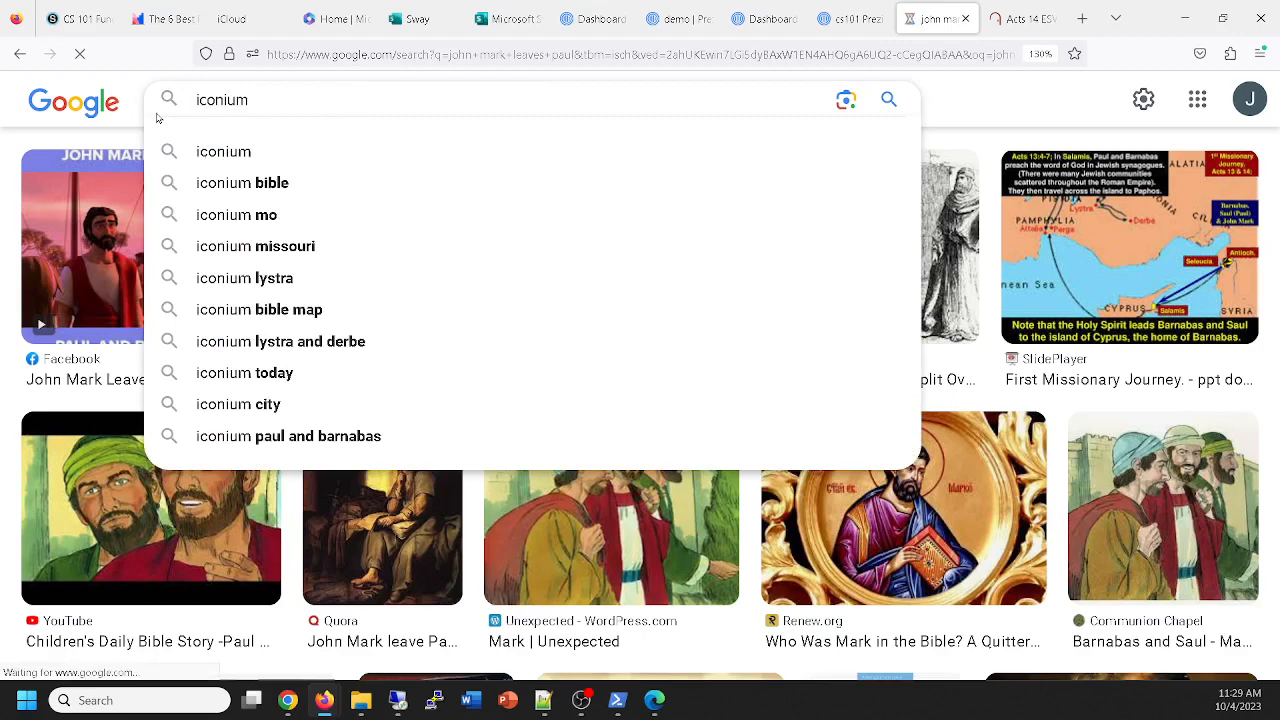
{"action": "key", "text": "Return"}
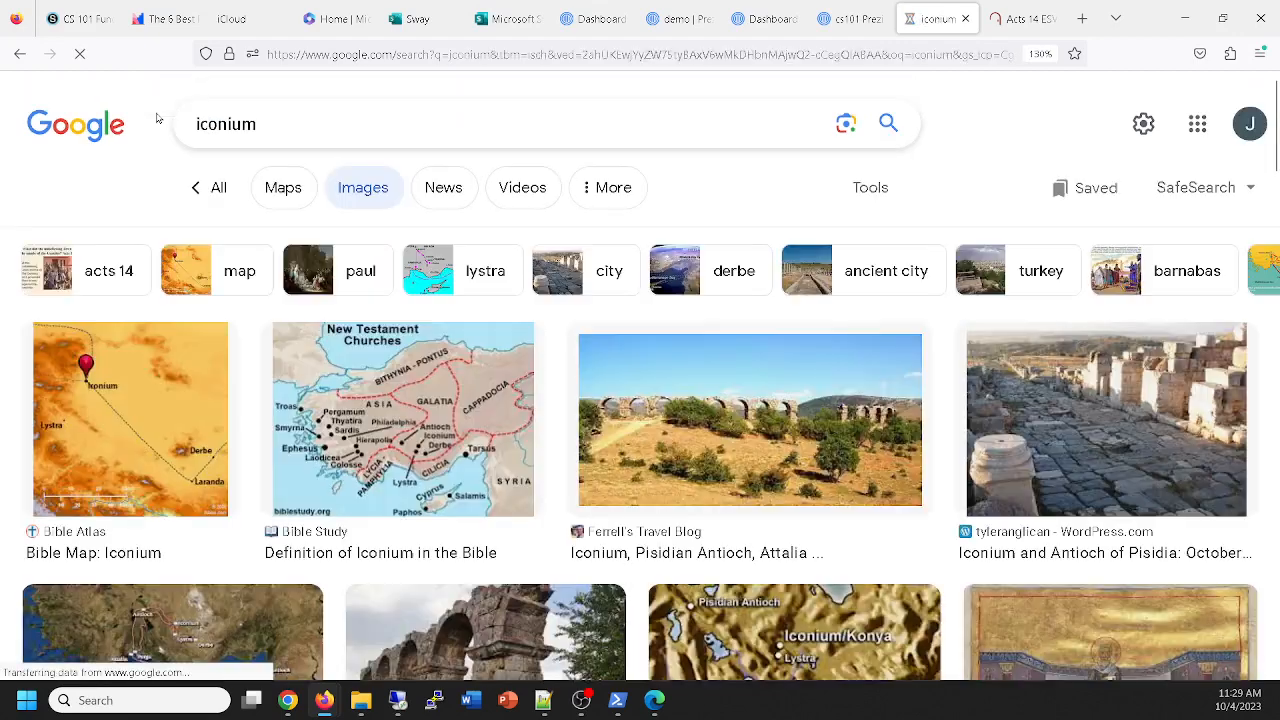
Look through the Iconium image results and copy the picture of the ruined stone-paved street.
{"action": "scroll", "coordinate": [470, 305], "scroll_direction": "down", "scroll_amount": 2}
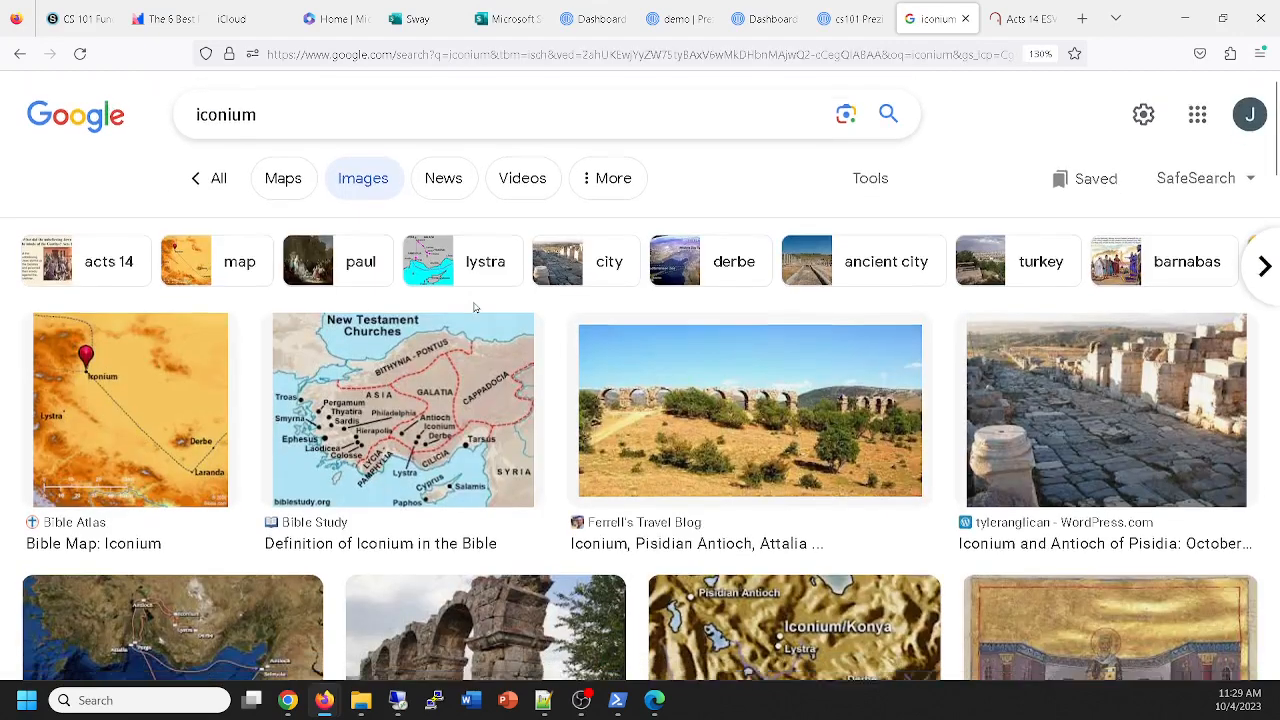
{"action": "scroll", "coordinate": [472, 305], "scroll_direction": "down", "scroll_amount": 2}
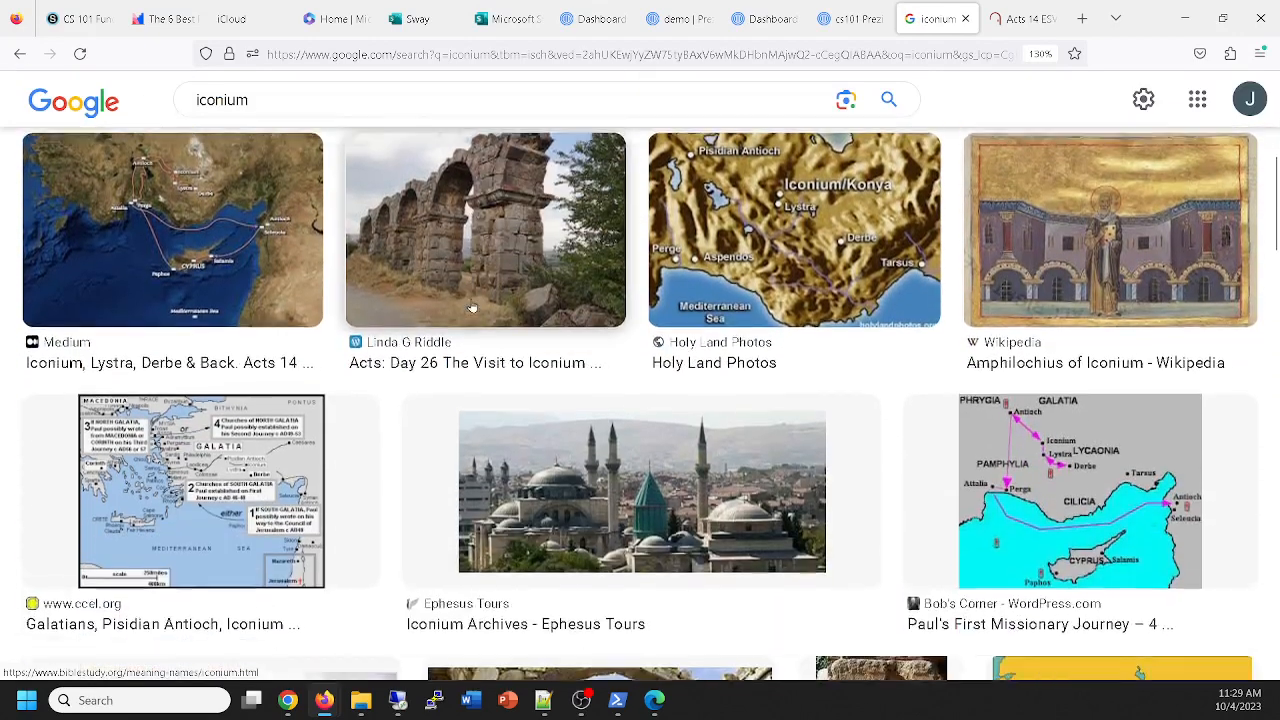
{"action": "scroll", "coordinate": [965, 332], "scroll_direction": "down", "scroll_amount": 1}
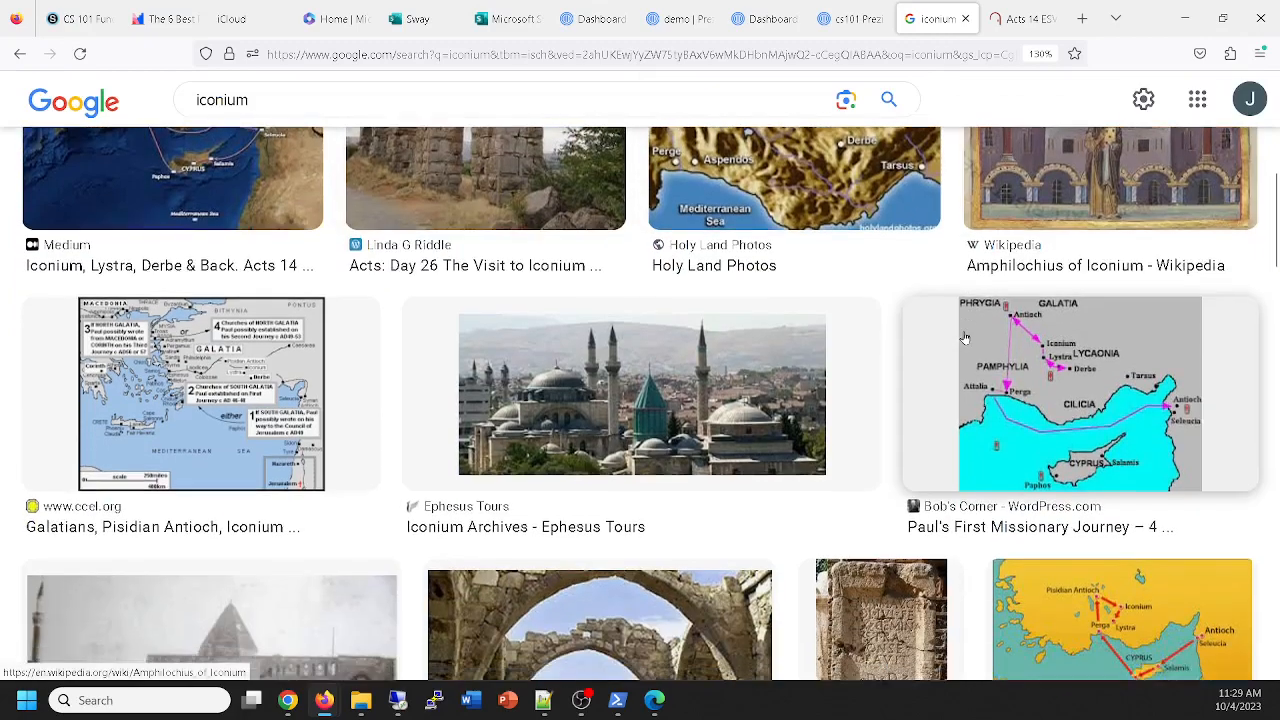
{"action": "scroll", "coordinate": [612, 330], "scroll_direction": "down", "scroll_amount": 2}
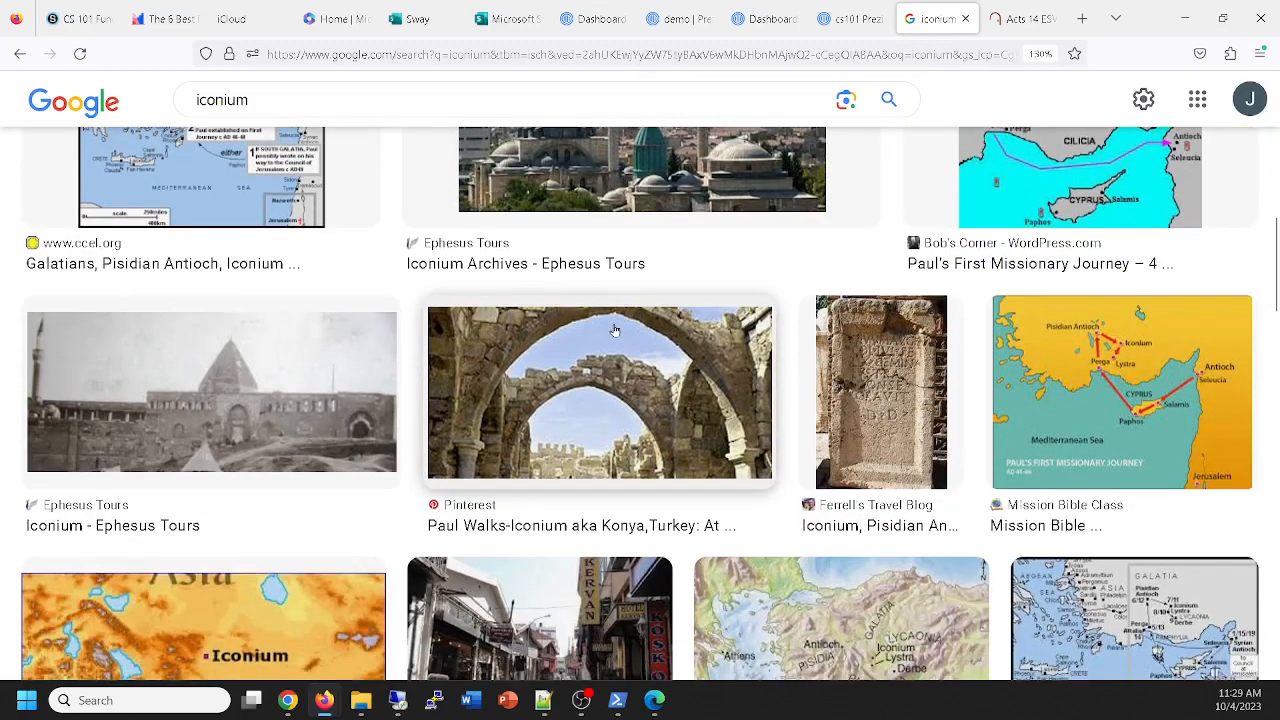
{"action": "scroll", "coordinate": [614, 330], "scroll_direction": "up", "scroll_amount": 7}
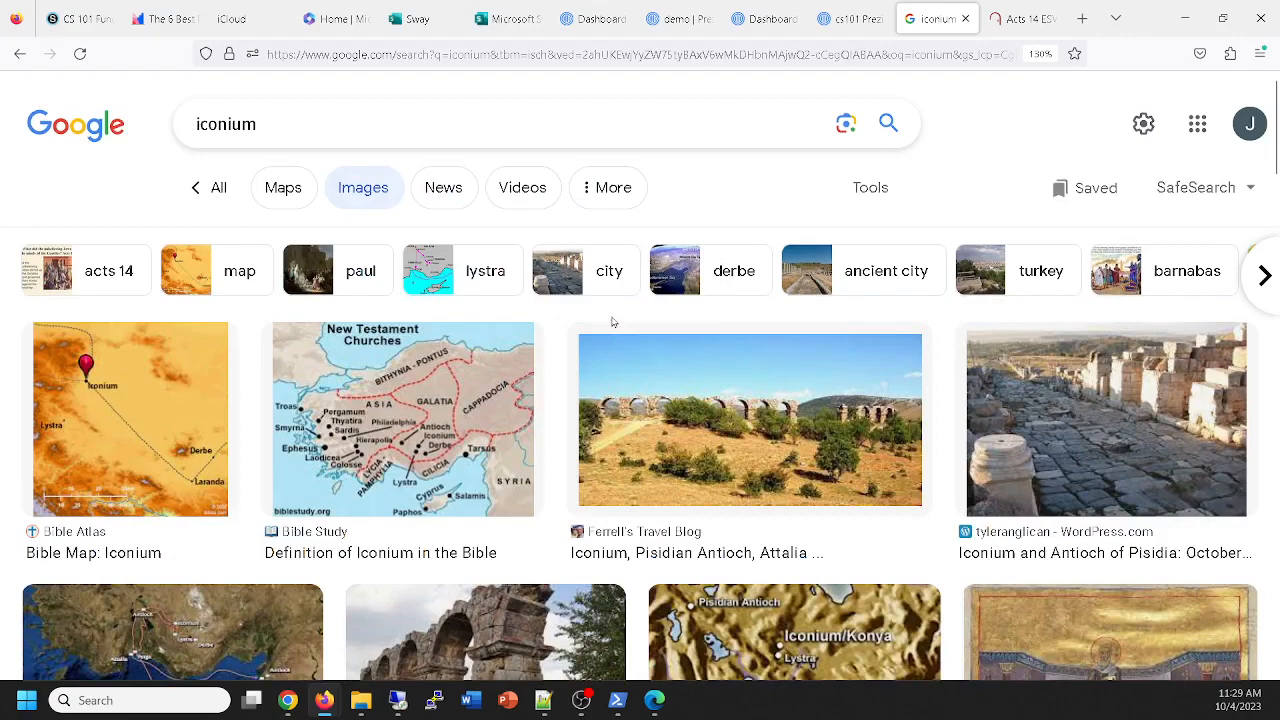
{"action": "scroll", "coordinate": [613, 322], "scroll_direction": "down", "scroll_amount": 2}
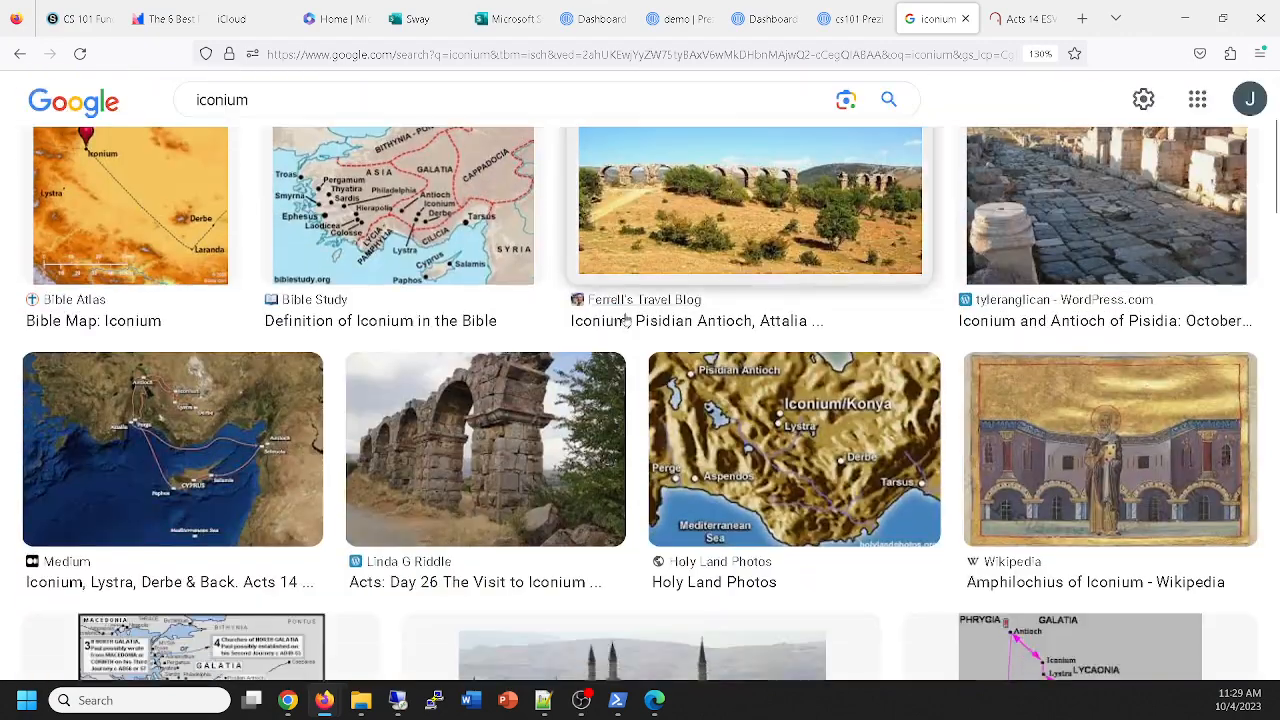
{"action": "right_click", "coordinate": [1081, 203]}
{"action": "left_click", "coordinate": [1117, 453]}
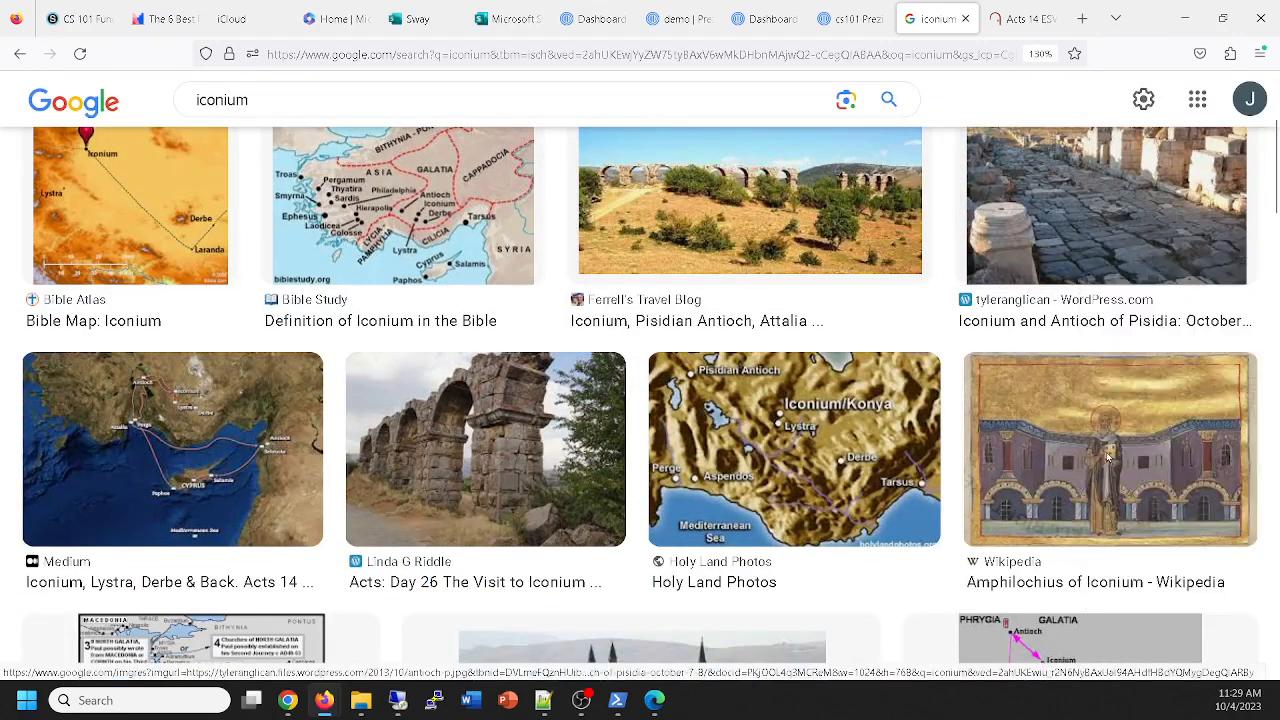
Return to the Prezi and paste the copied street picture into the upper-left corner of the Pisidia and Iconium area.
{"action": "left_click", "coordinate": [839, 27]}
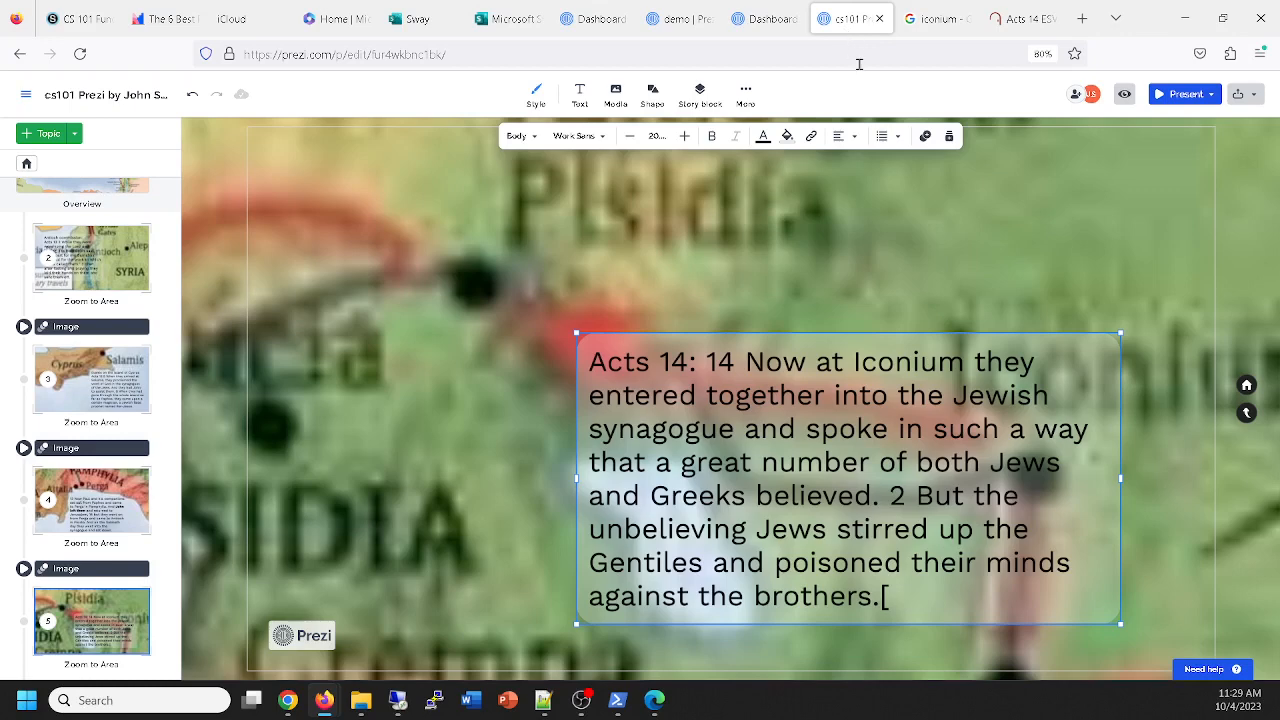
{"action": "key", "text": "ctrl+v"}
{"action": "left_click_drag", "start_coordinate": [606, 314], "coordinate": [325, 170]}
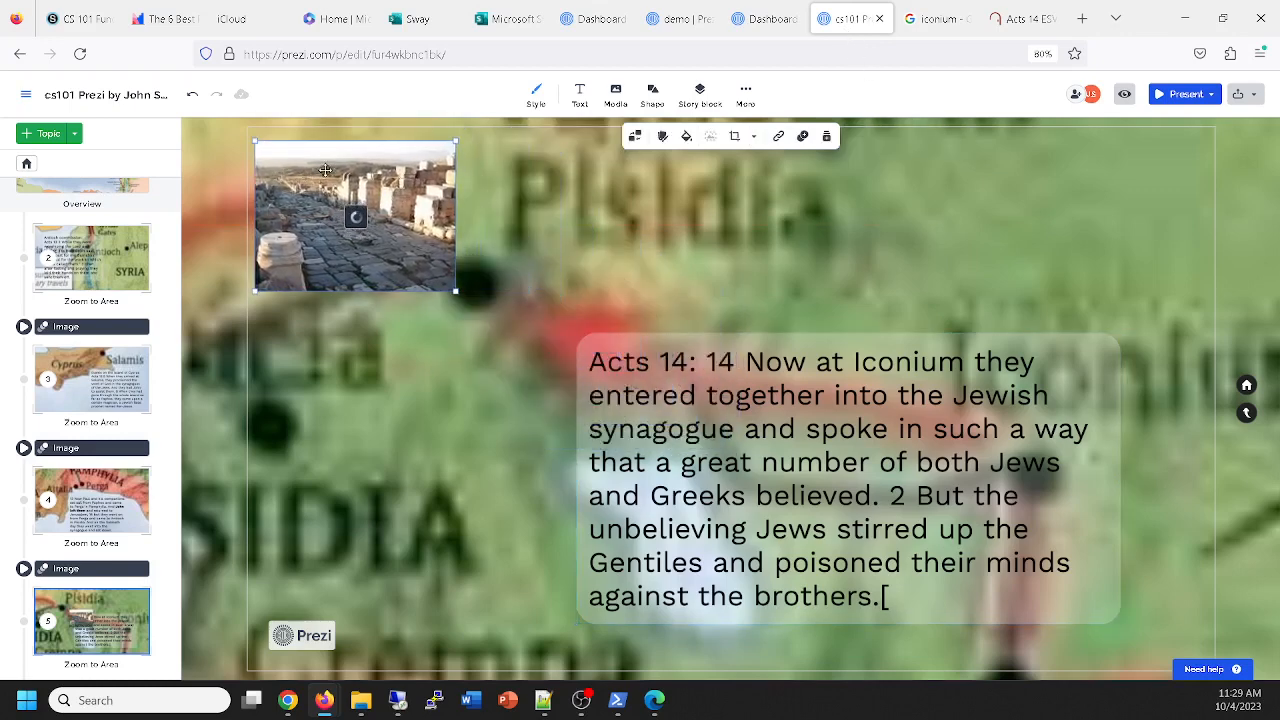
Enlarge the street picture until it overlaps the Acts 14 text box, and send it backward behind the text.
{"action": "left_click_drag", "start_coordinate": [466, 302], "coordinate": [706, 478]}
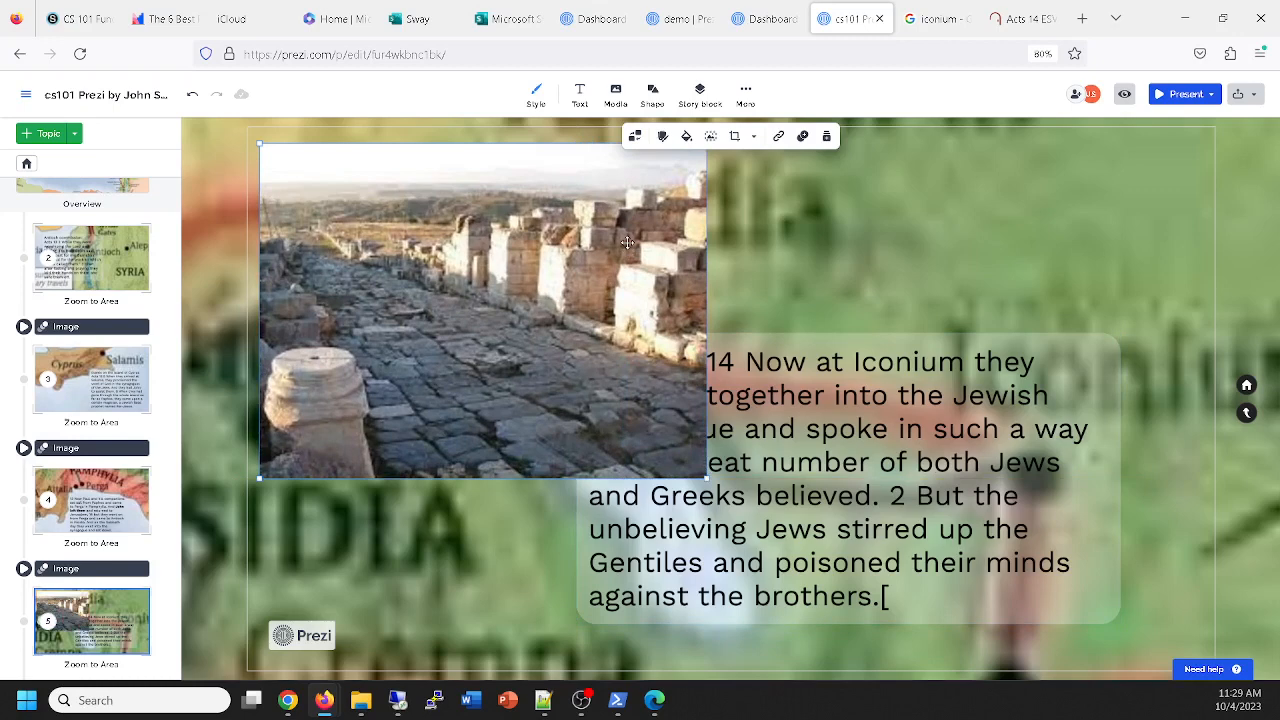
{"action": "right_click", "coordinate": [627, 242]}
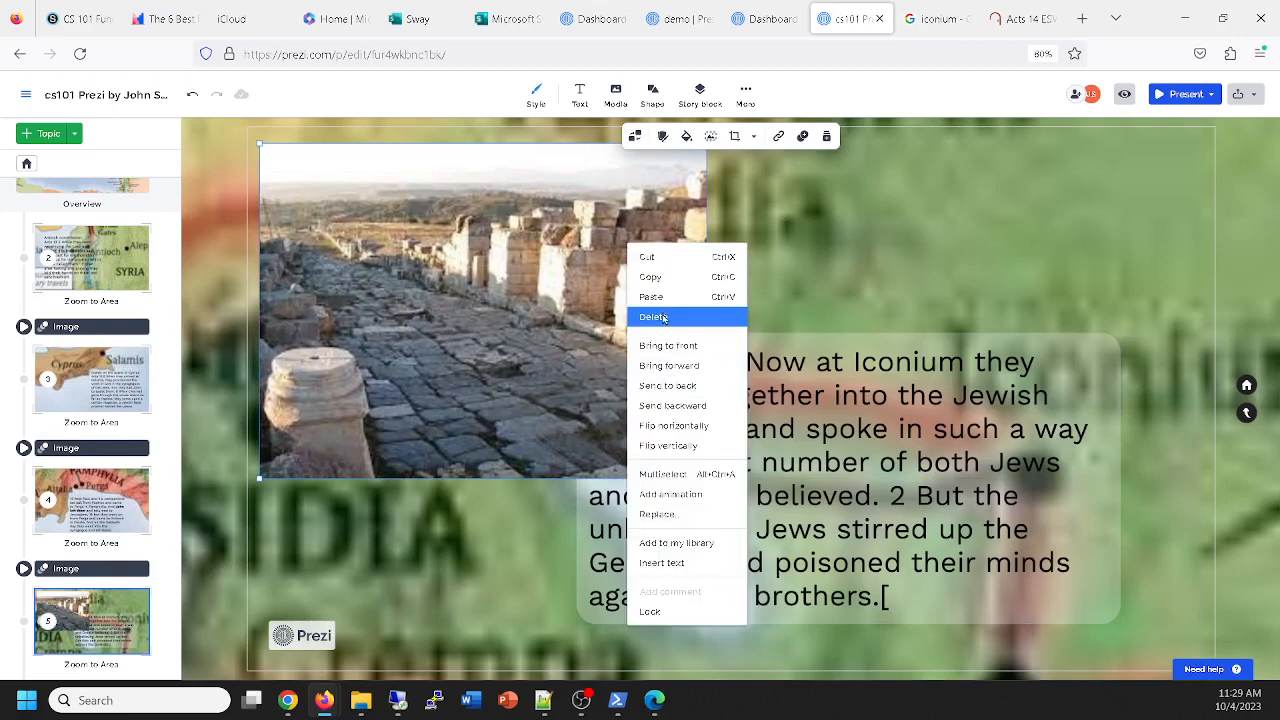
{"action": "left_click", "coordinate": [663, 403]}
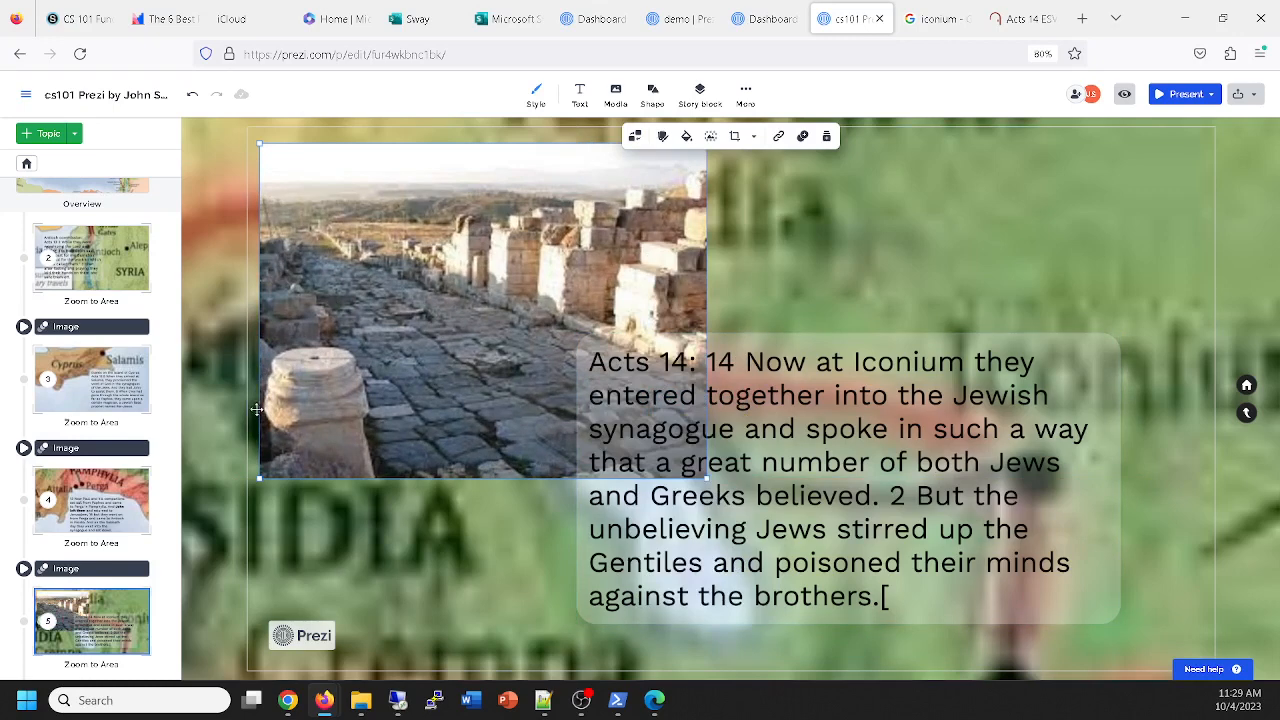
Try sending the street picture to the very back of the layer order, and undo that change.
{"action": "right_click", "coordinate": [585, 249]}
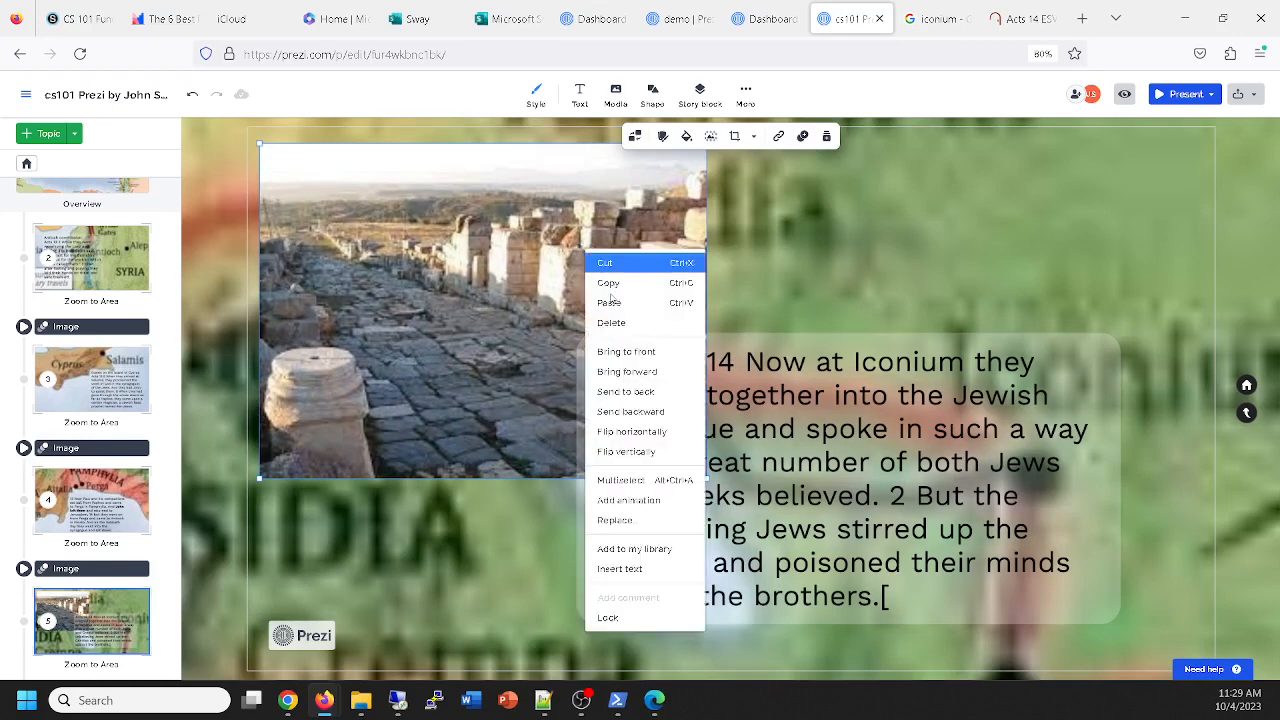
{"action": "left_click", "coordinate": [632, 391]}
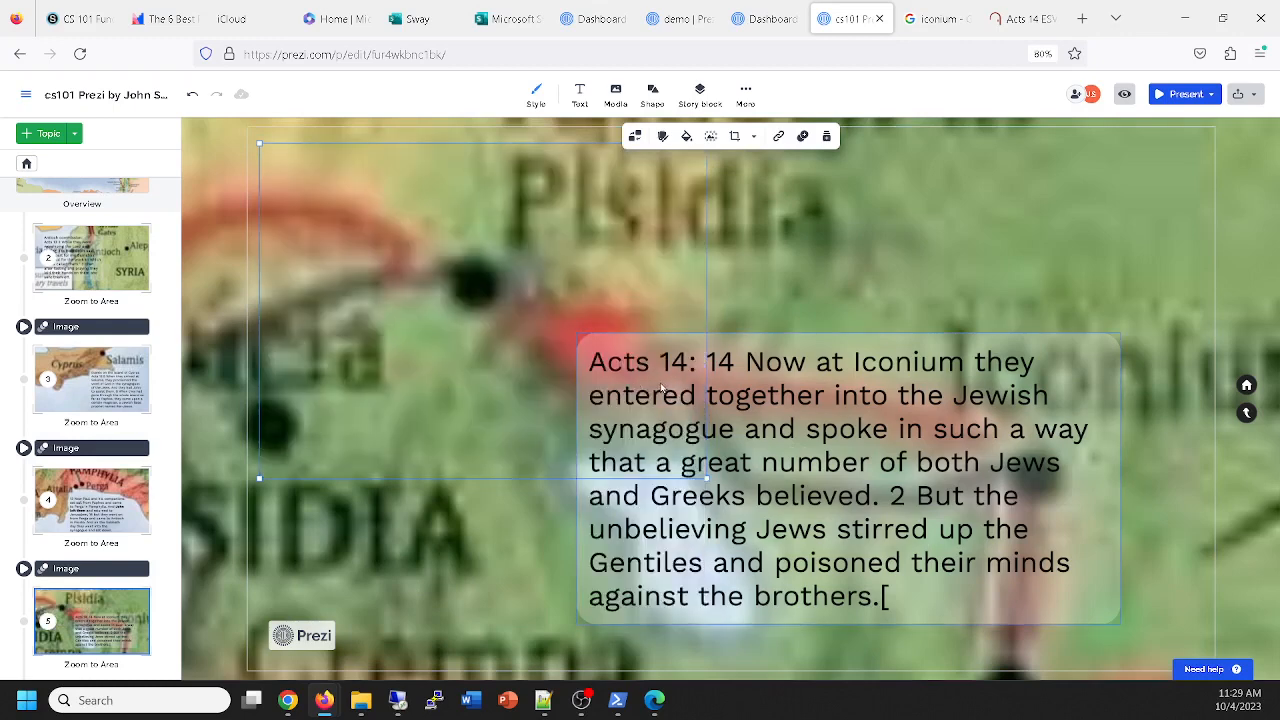
{"action": "key", "text": "ctrl+z"}
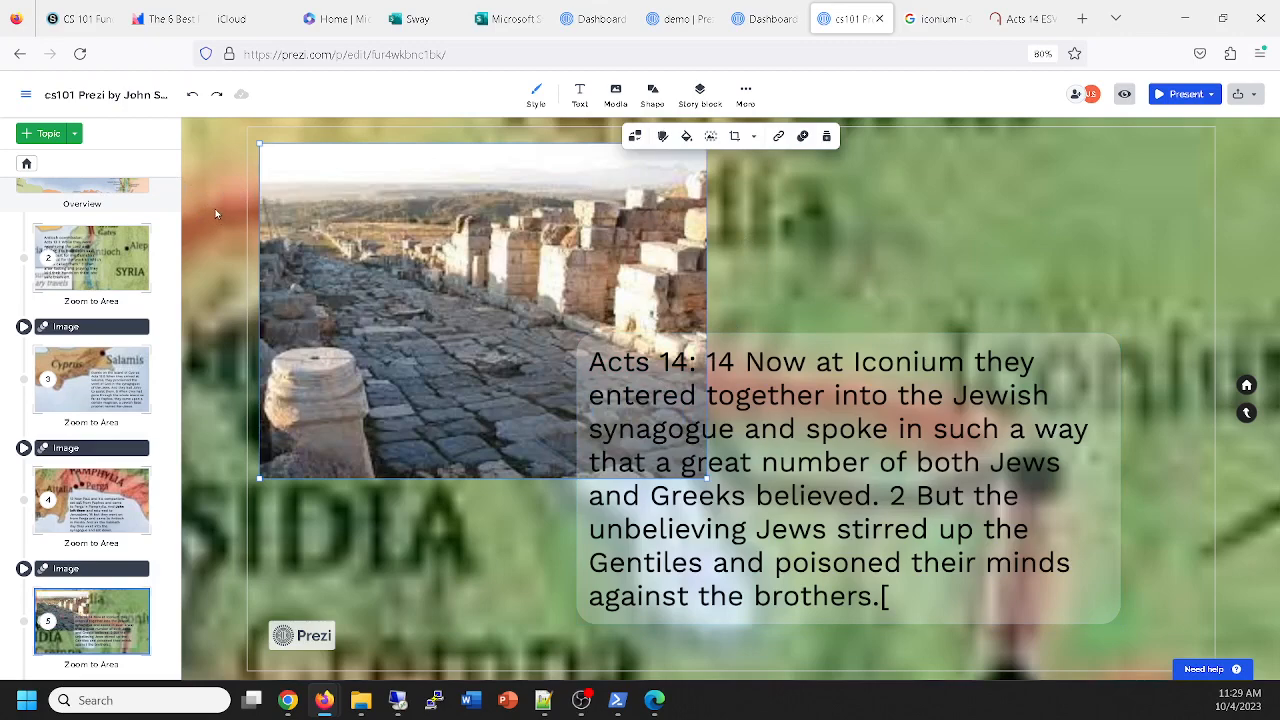
Add a fade-in animation to the street picture in the Pisidia and Iconium area.
{"action": "scroll", "coordinate": [214, 213], "scroll_direction": "up", "scroll_amount": 2}
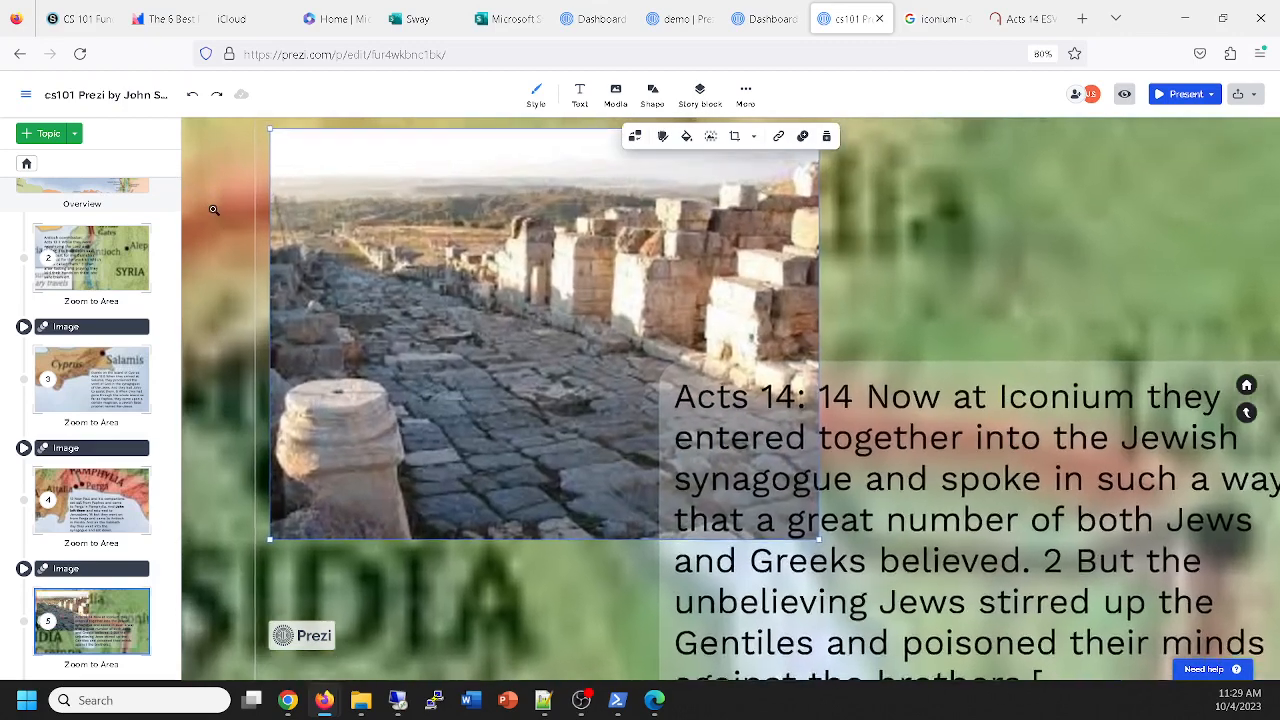
{"action": "scroll", "coordinate": [223, 216], "scroll_direction": "down", "scroll_amount": 4}
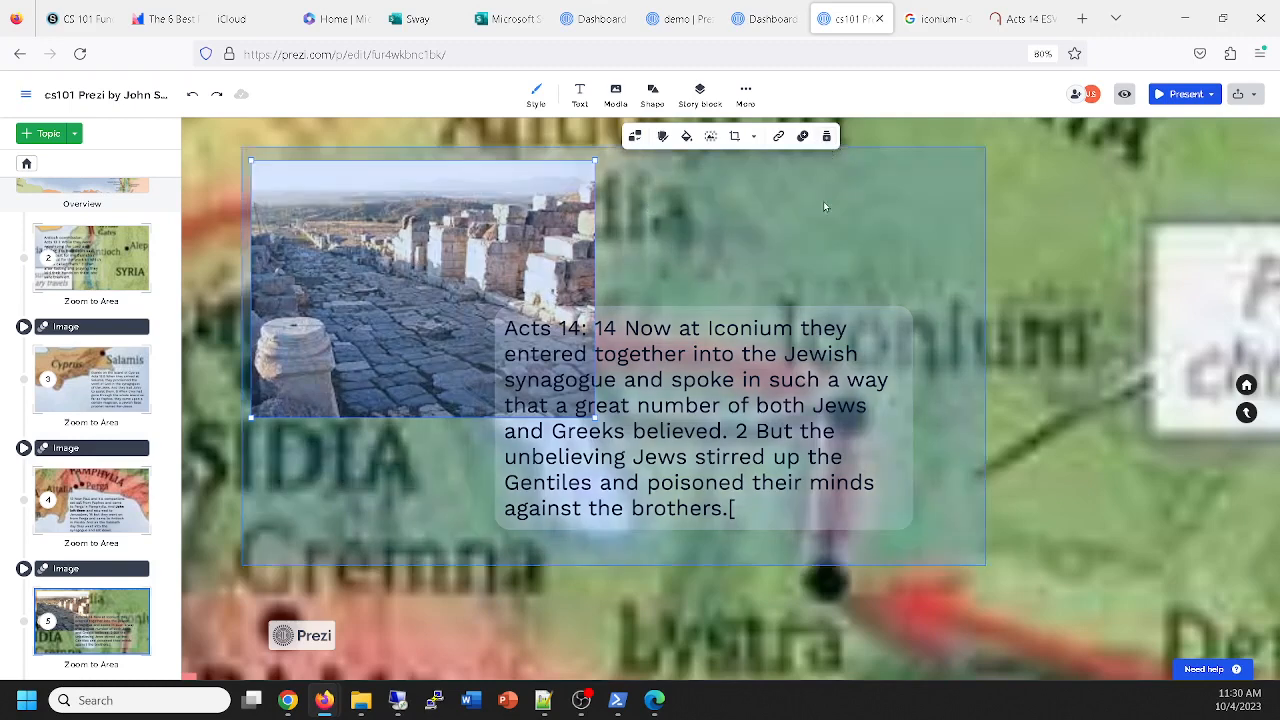
{"action": "left_click", "coordinate": [802, 137]}
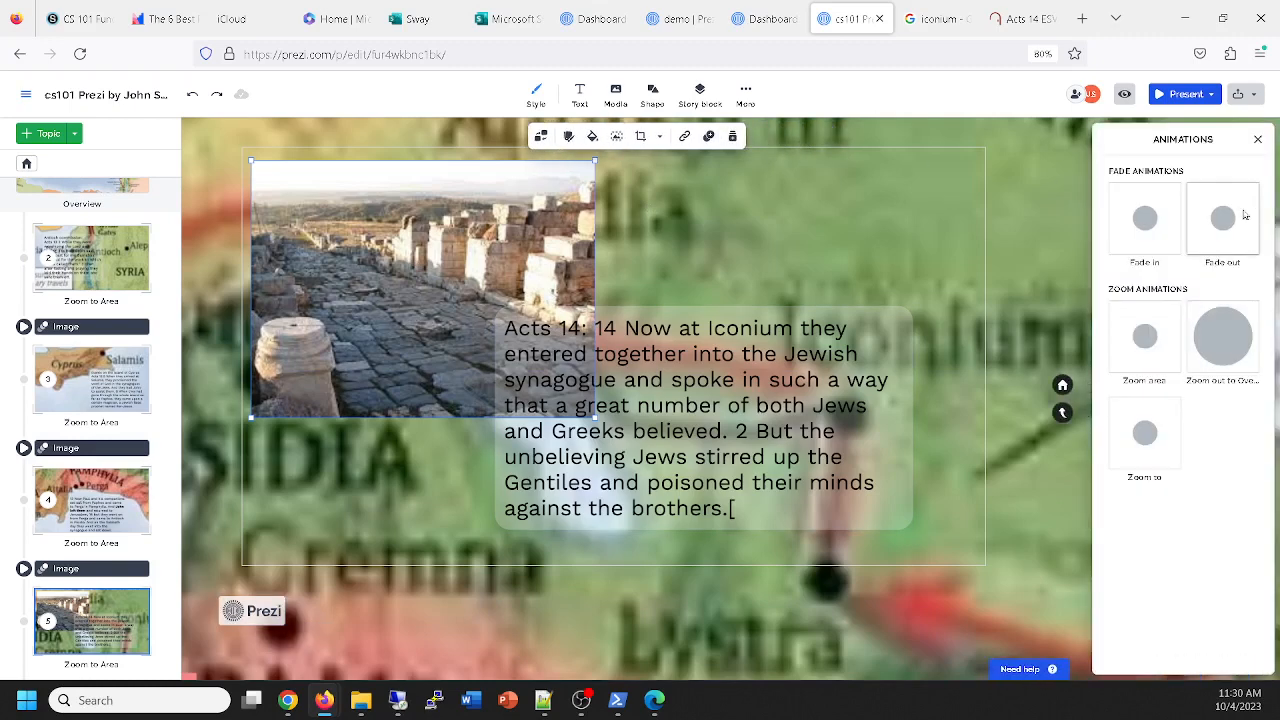
{"action": "scroll", "coordinate": [600, 250], "scroll_direction": "down", "scroll_amount": 5}
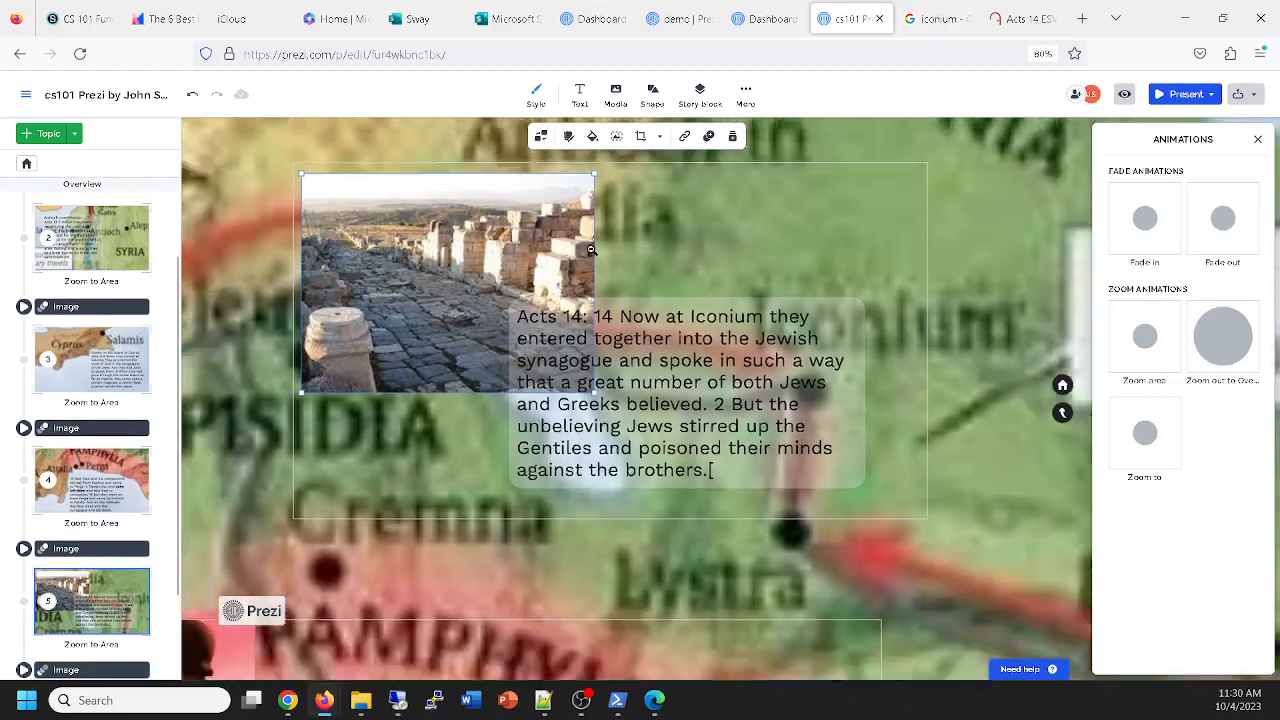
{"action": "scroll", "coordinate": [590, 248], "scroll_direction": "down", "scroll_amount": 5}
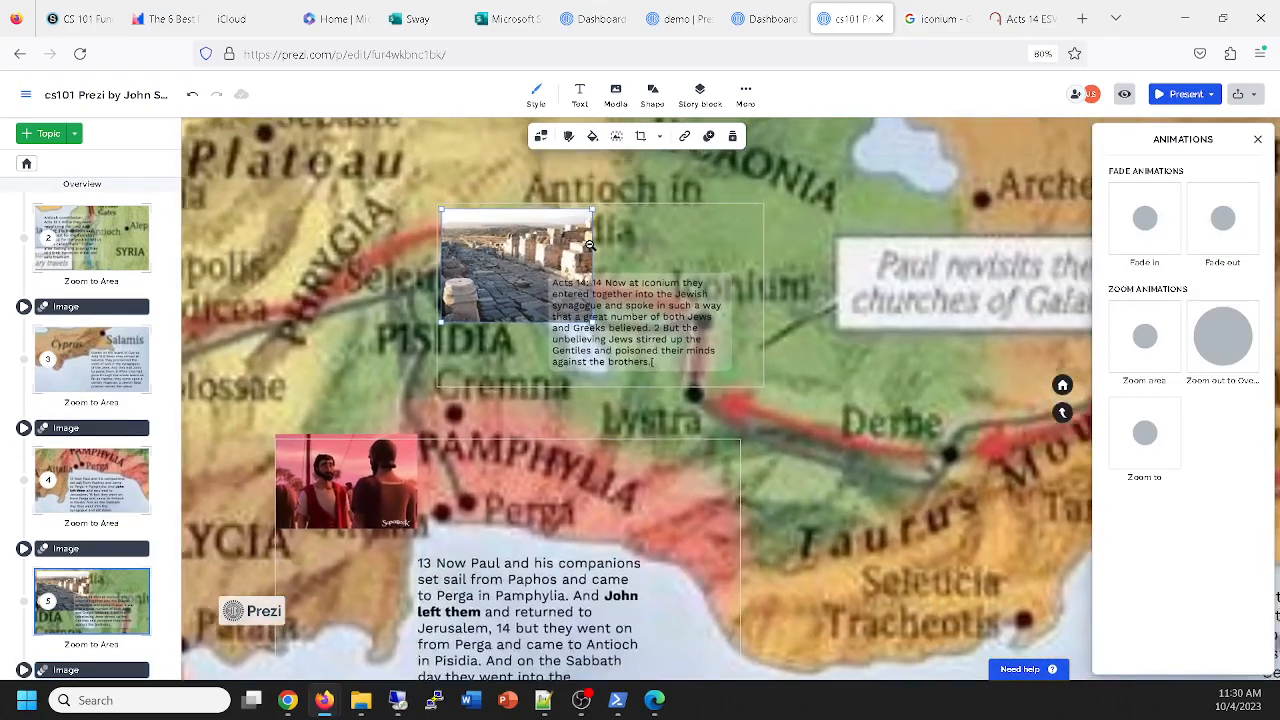
{"action": "scroll", "coordinate": [586, 240], "scroll_direction": "up", "scroll_amount": 2}
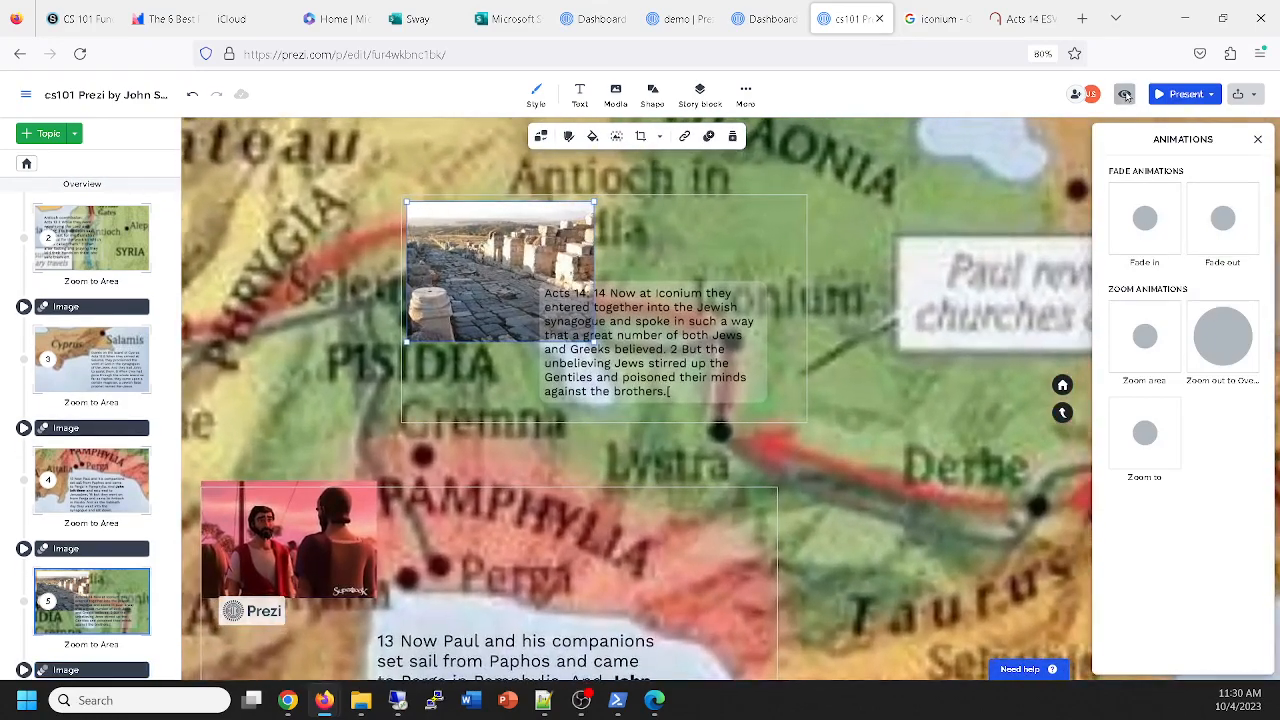
Preview the presentation, jump back to the start of the timeline, and advance through the Perga area to the Iconium area.
{"action": "left_click", "coordinate": [1126, 96]}
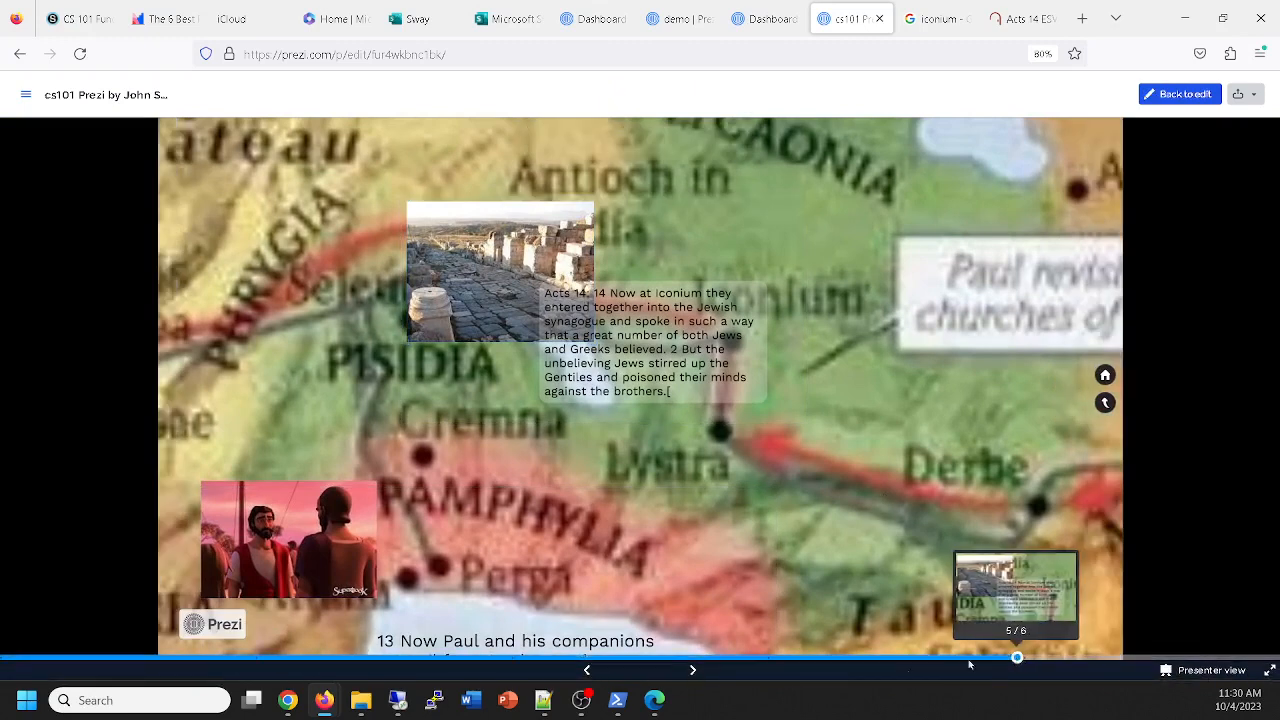
{"action": "left_click", "coordinate": [18, 658]}
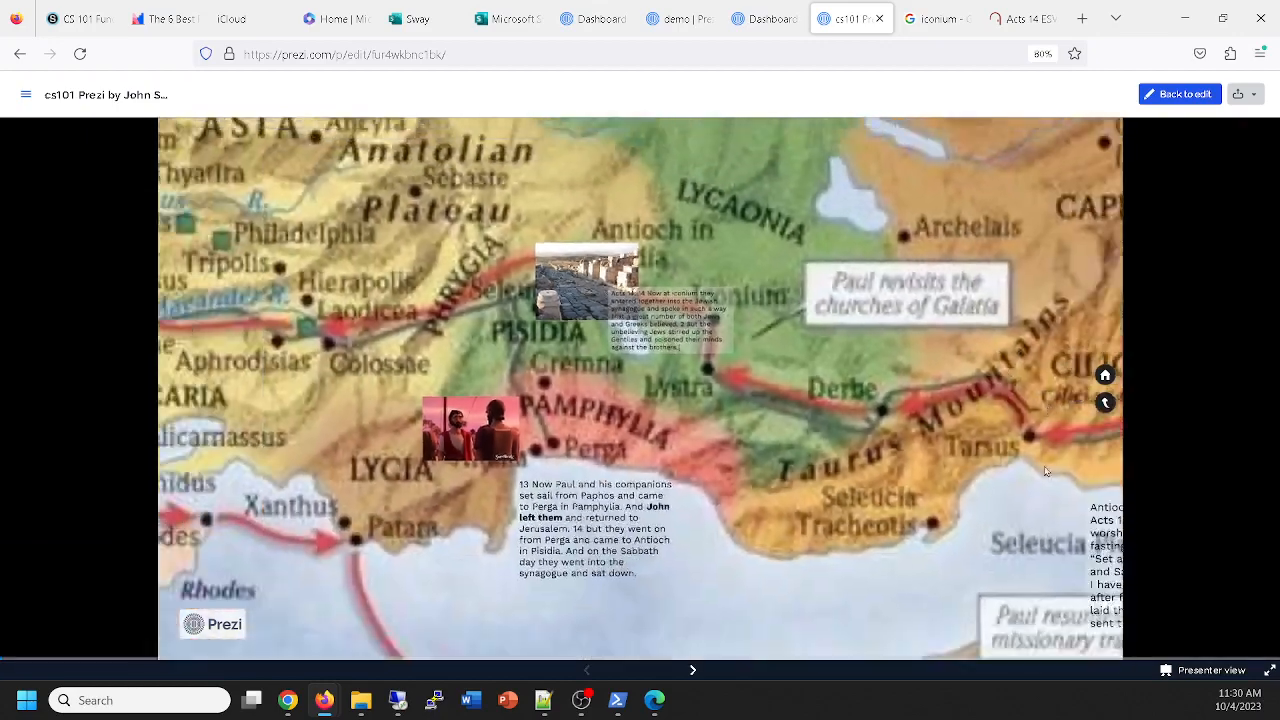
{"action": "left_click", "coordinate": [688, 660]}
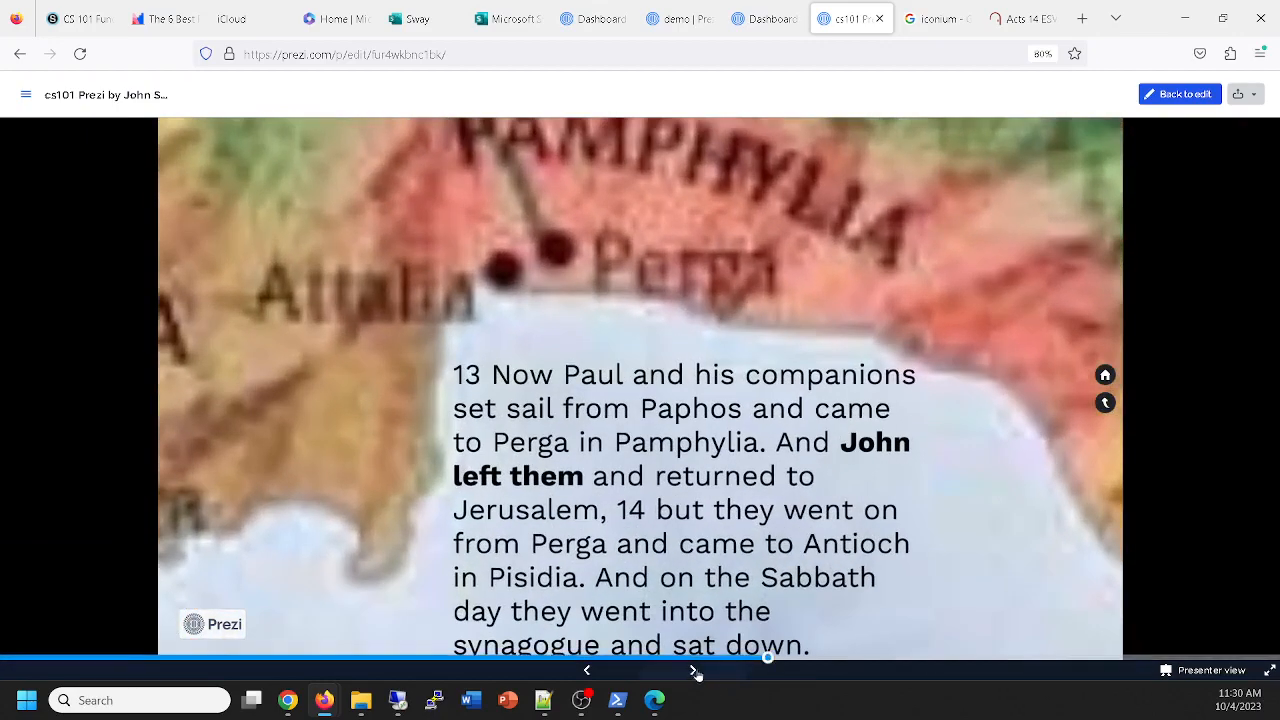
{"action": "left_click", "coordinate": [693, 670]}
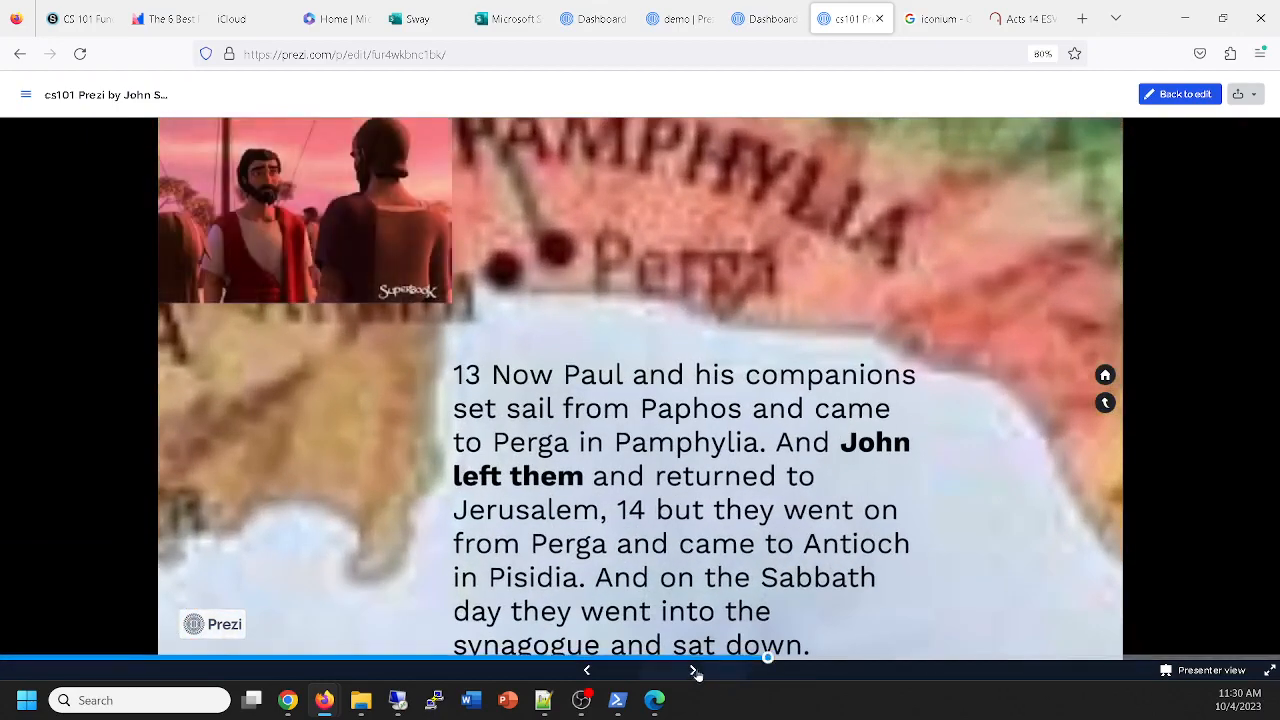
{"action": "left_click", "coordinate": [693, 670]}
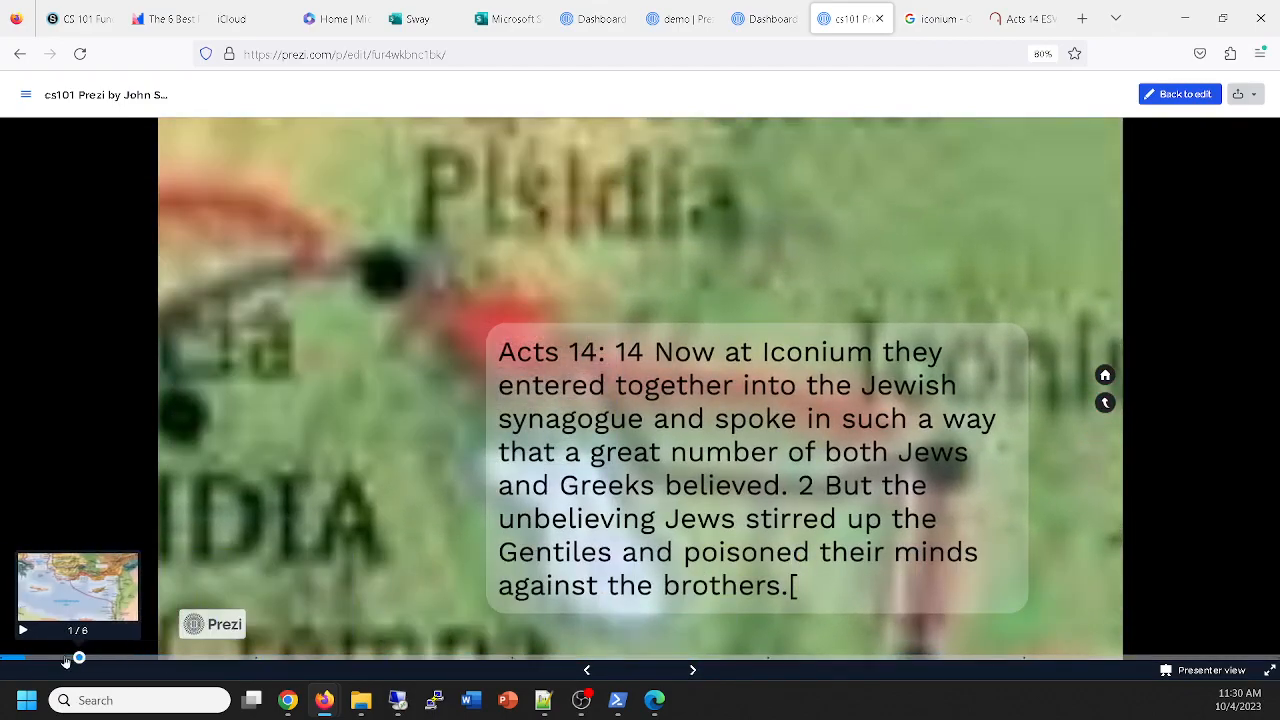
Replay the preview from the overview through the Antioch, Cyprus, Perga and Iconium areas with their fade-in pictures, ending on the full map.
{"action": "left_click", "coordinate": [20, 658]}
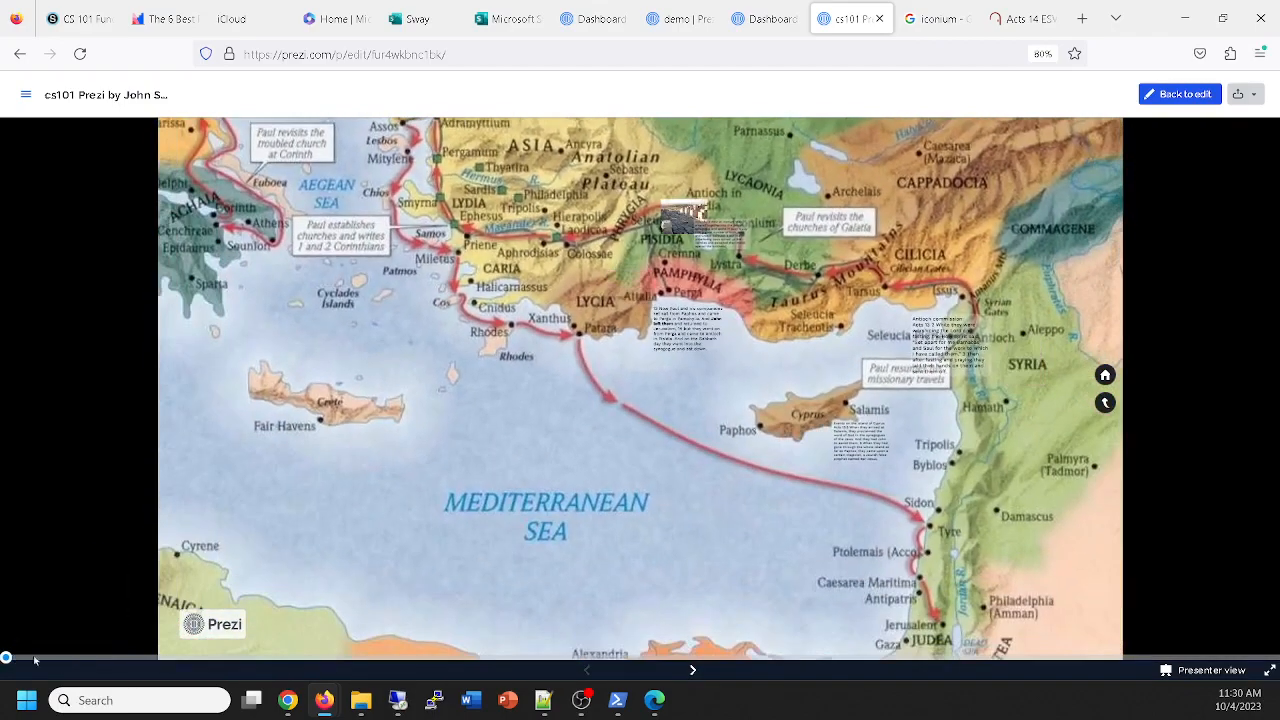
{"action": "left_click", "coordinate": [693, 670]}
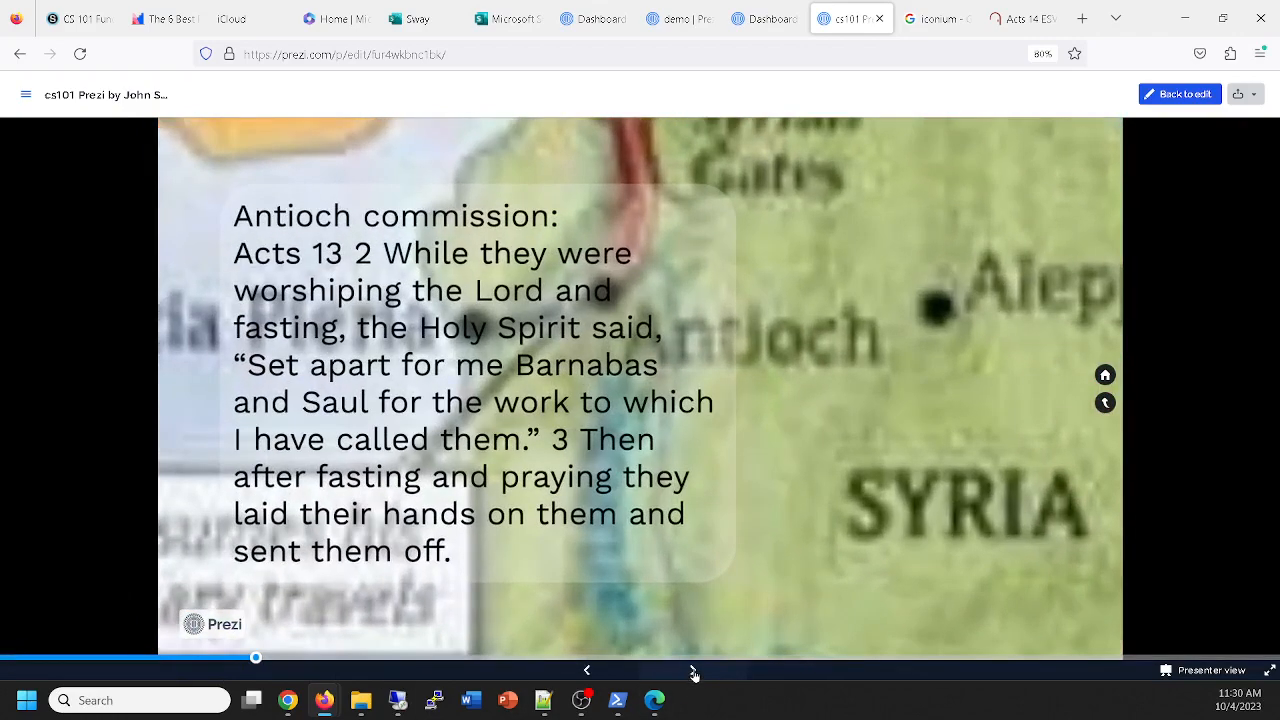
{"action": "left_click", "coordinate": [693, 670]}
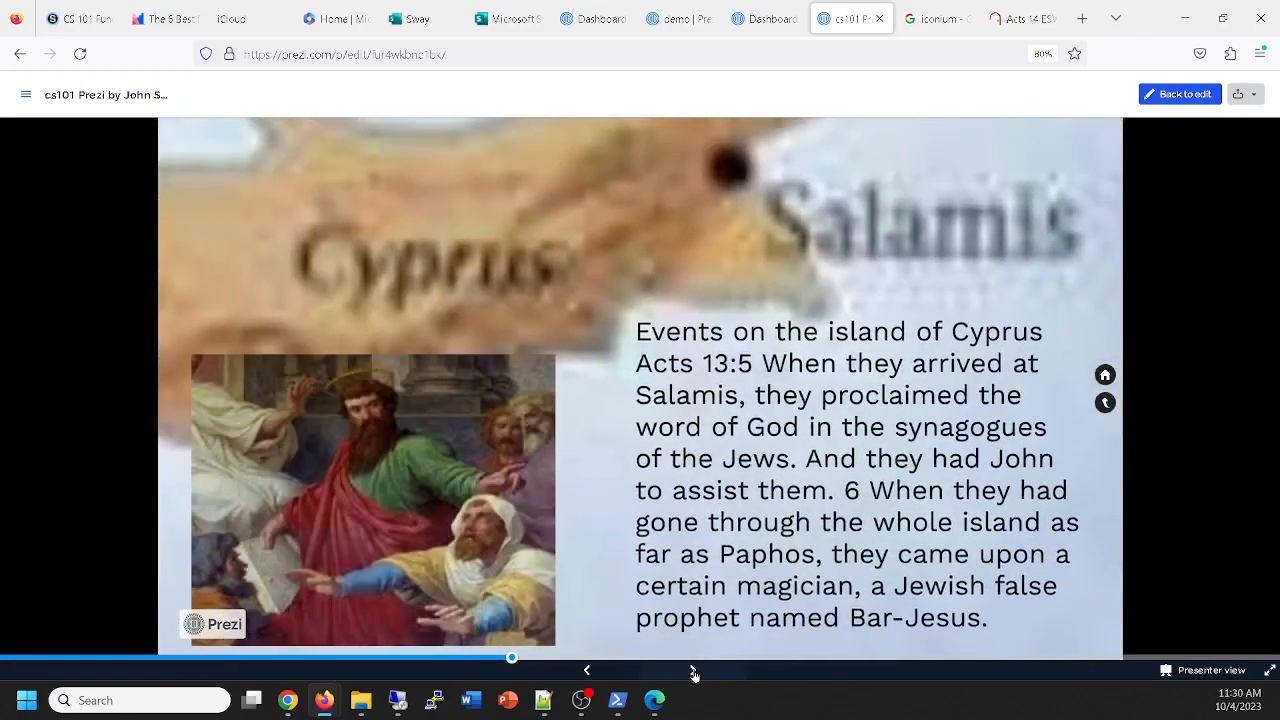
{"action": "left_click", "coordinate": [693, 670]}
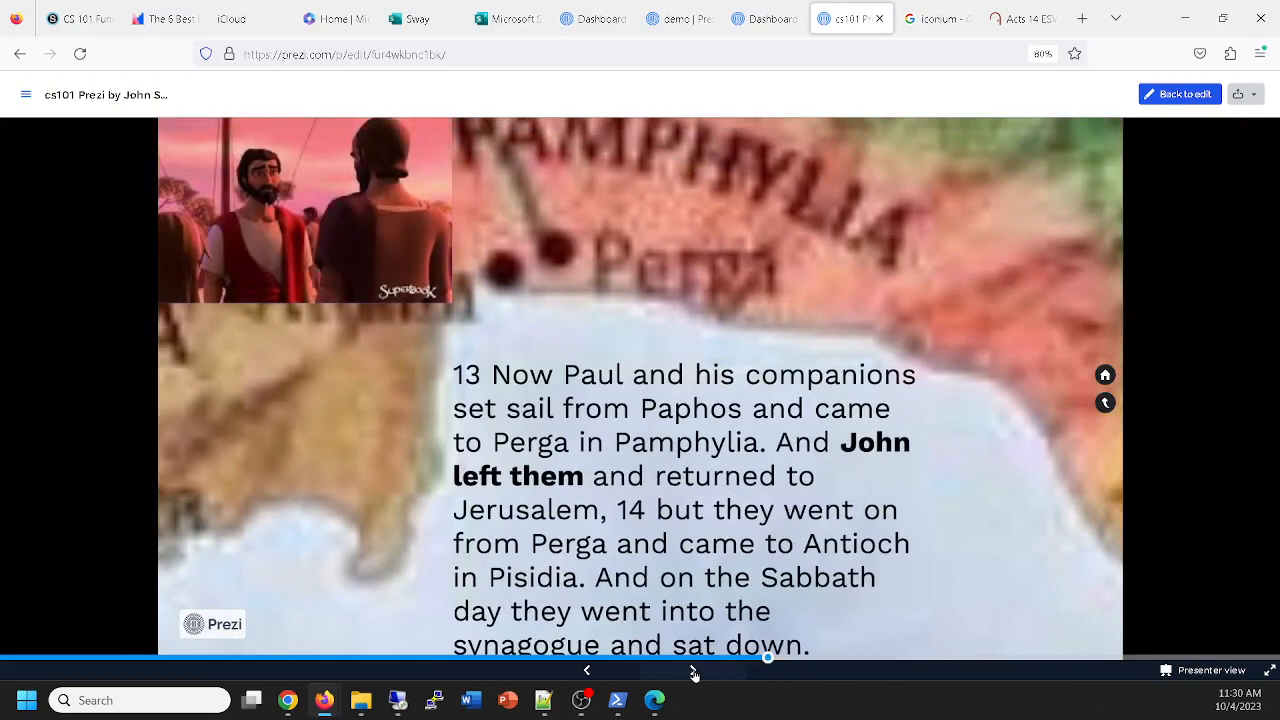
{"action": "left_click", "coordinate": [693, 670]}
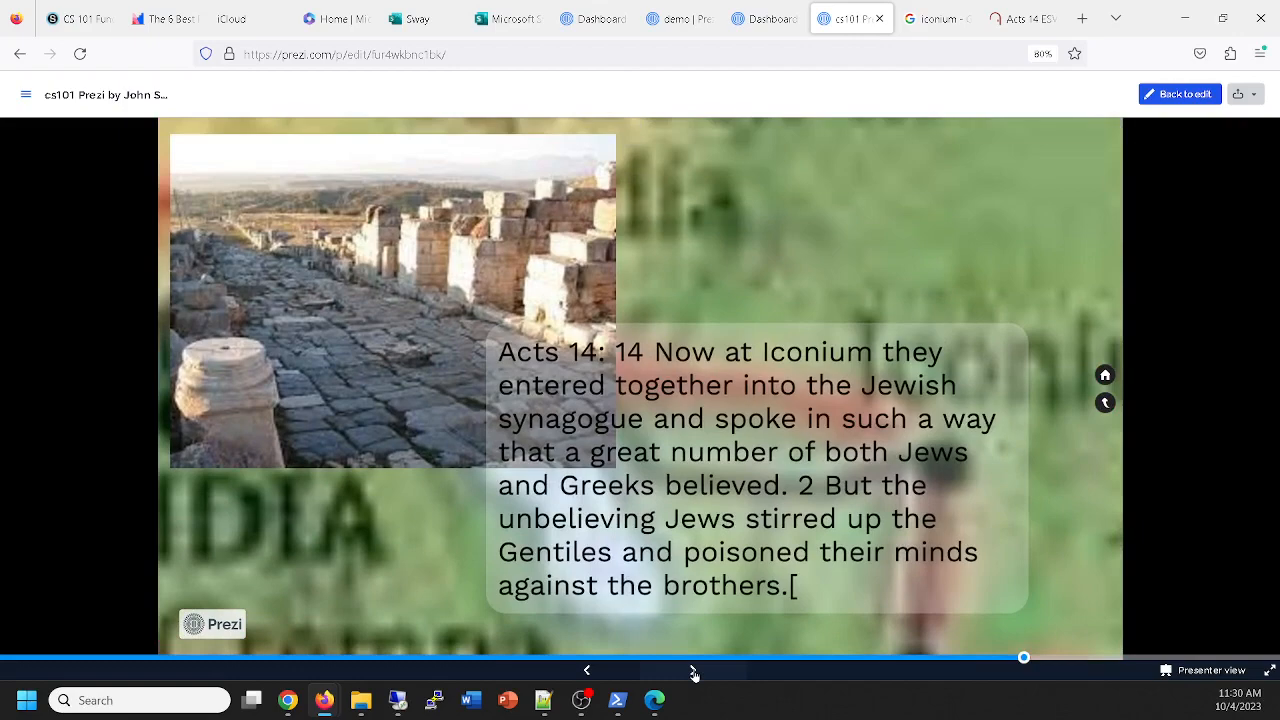
{"action": "left_click", "coordinate": [693, 670]}
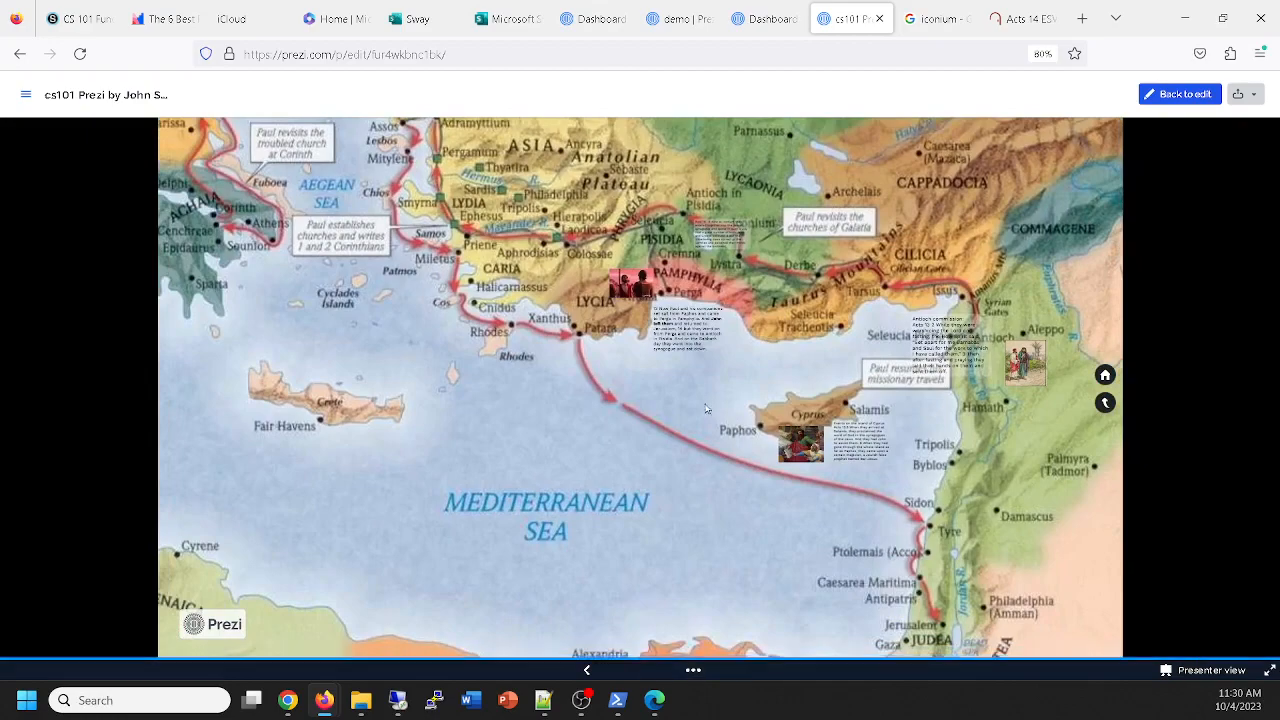
Zoom freely from the map into the Perga area and its scripture text in the preview, and return to editing.
{"action": "left_click", "coordinate": [688, 316]}
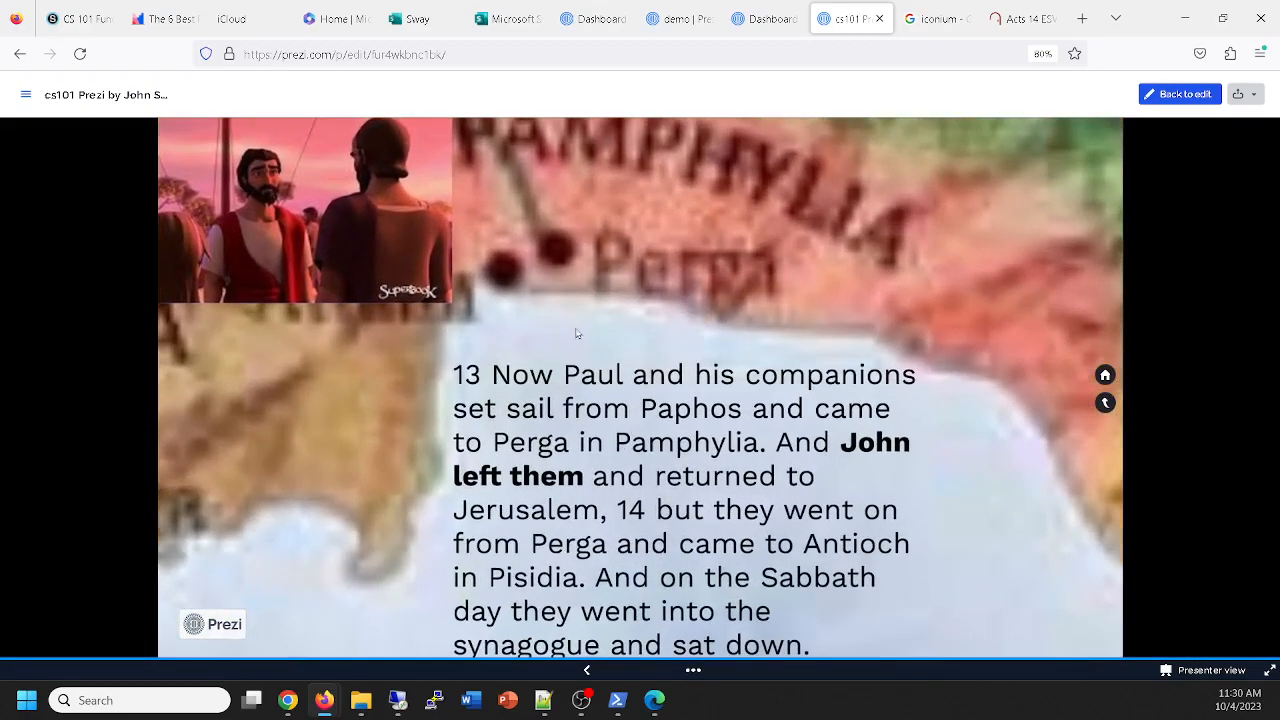
{"action": "left_click", "coordinate": [547, 402]}
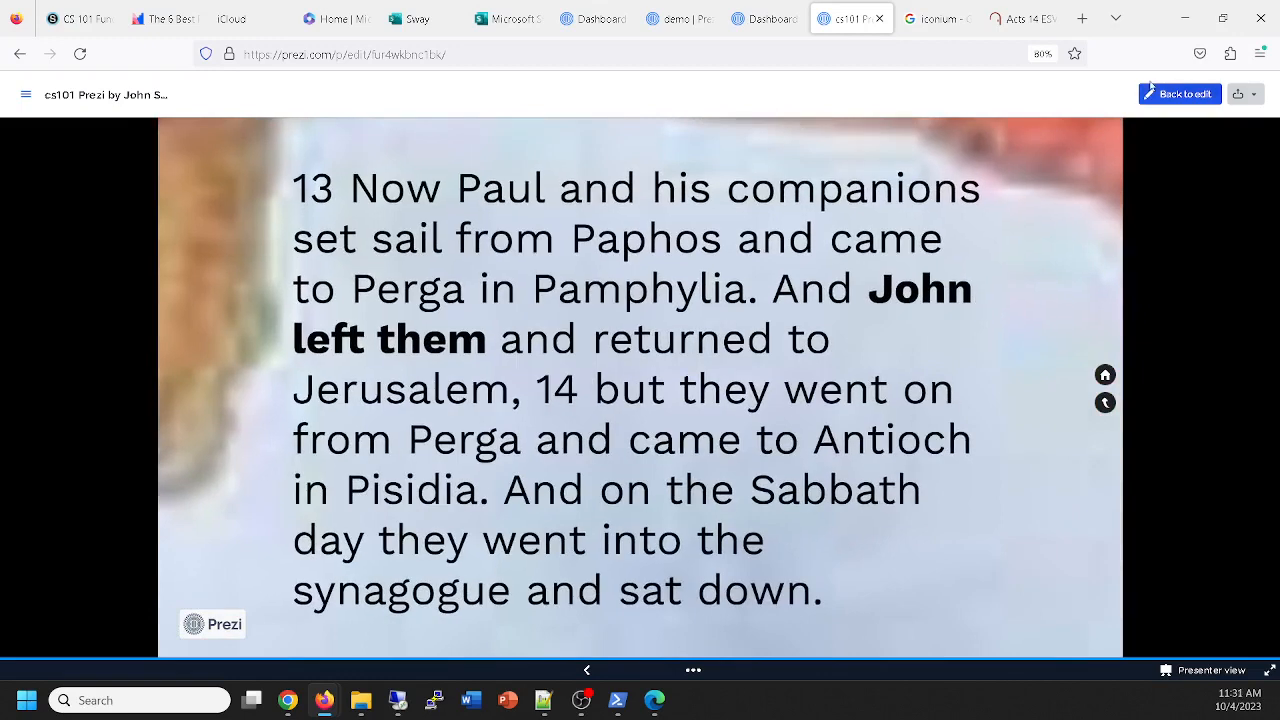
{"action": "left_click", "coordinate": [1178, 95]}
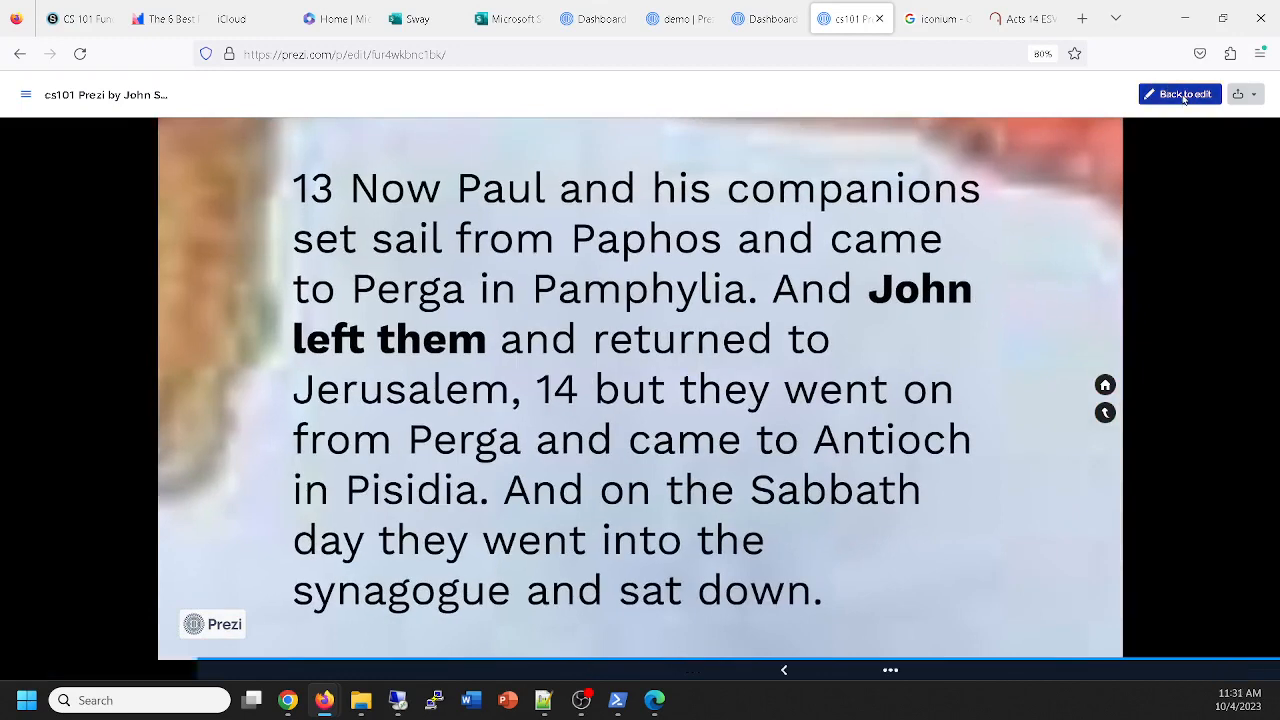
Move the Perga scripture text up and to the right, and shift the Perga picture down so it sits inside the zoom area's frame.
{"action": "left_click", "coordinate": [614, 387]}
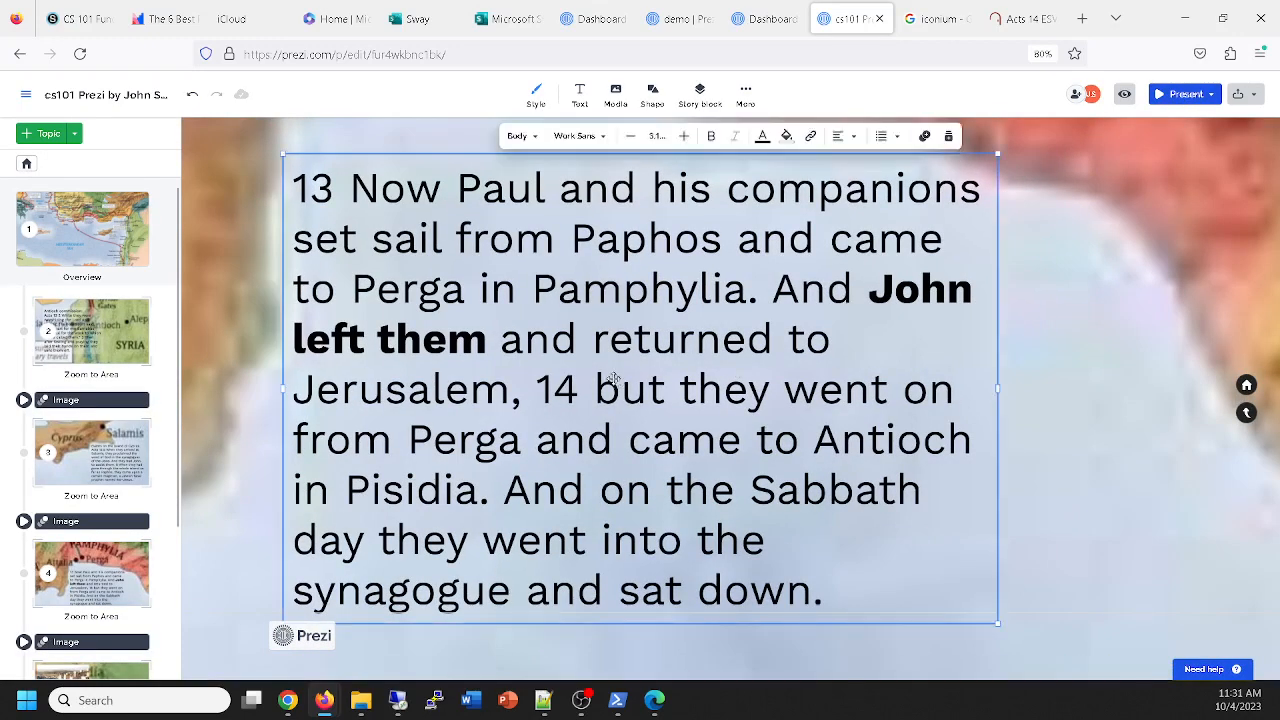
{"action": "left_click", "coordinate": [346, 437]}
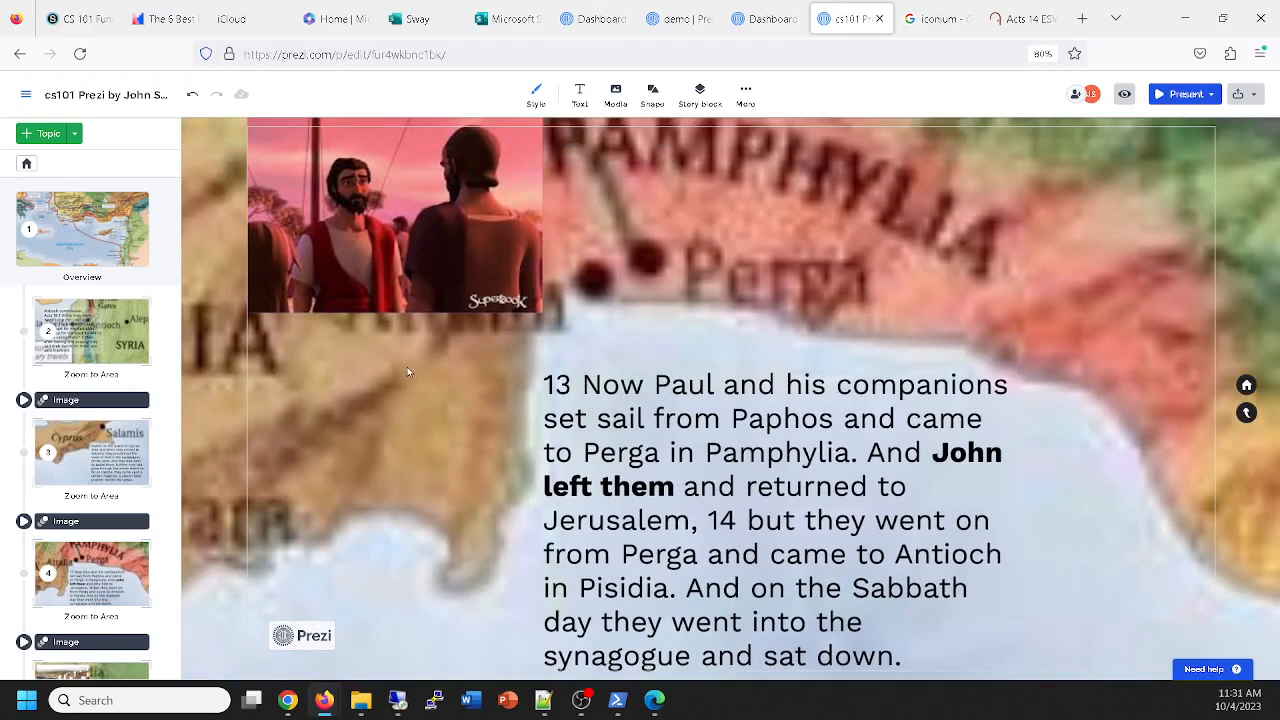
{"action": "scroll", "coordinate": [406, 366], "scroll_direction": "down", "scroll_amount": 2}
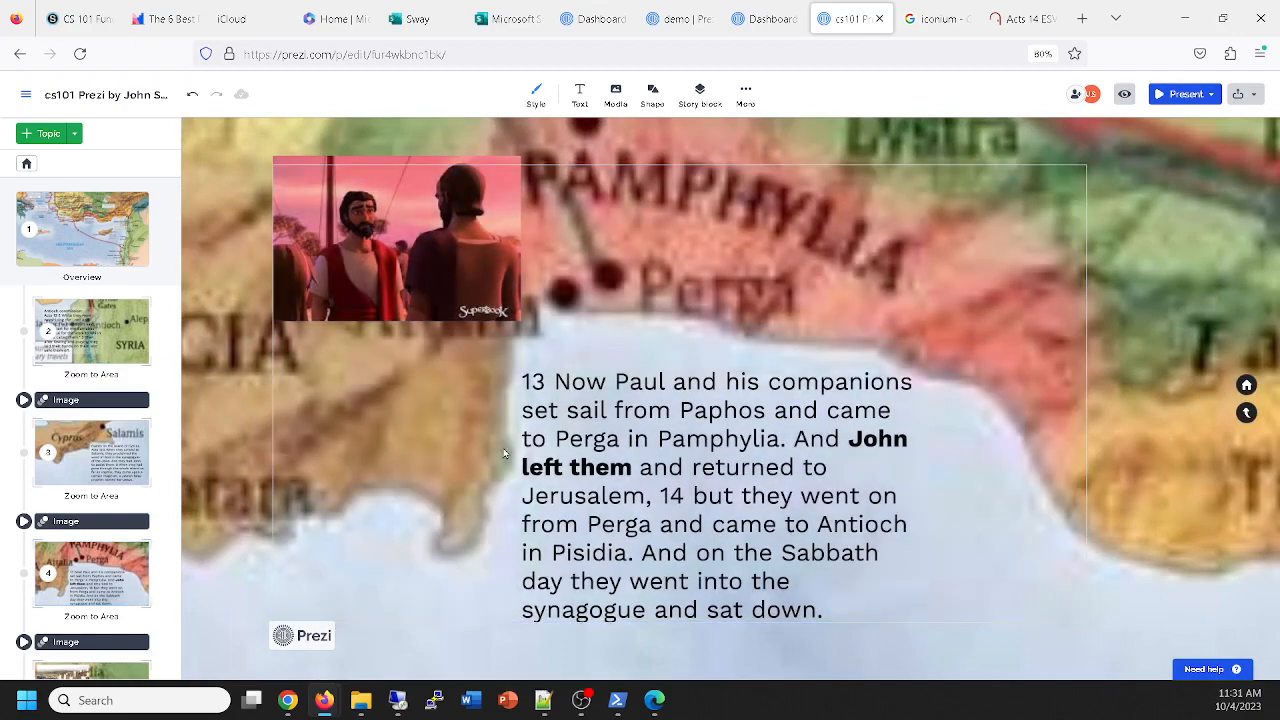
{"action": "left_click_drag", "start_coordinate": [583, 420], "coordinate": [634, 379]}
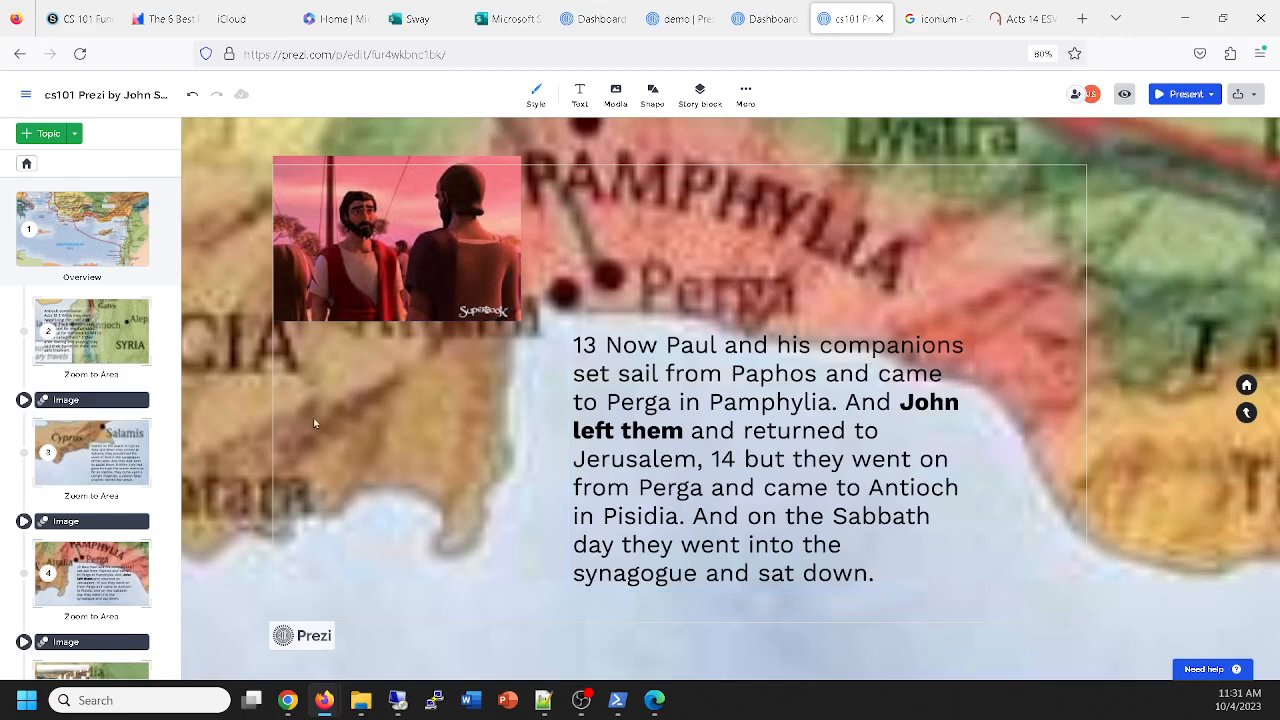
{"action": "left_click", "coordinate": [373, 220]}
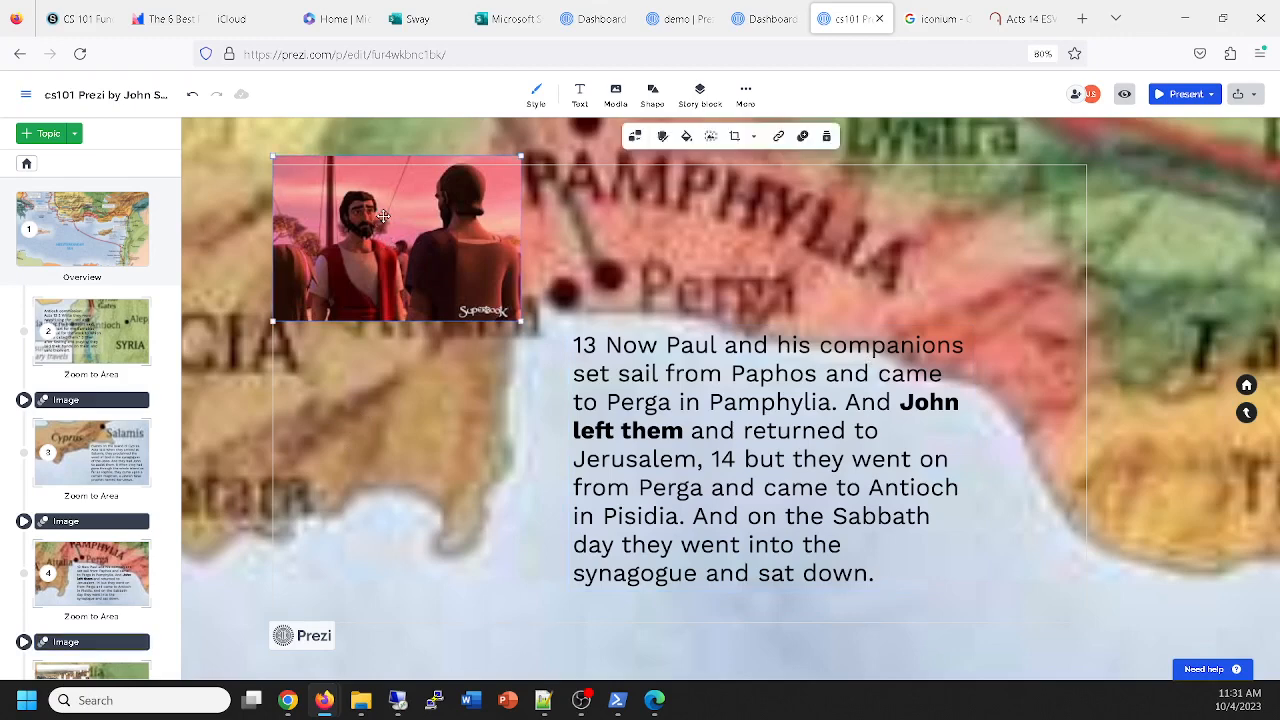
{"action": "left_click_drag", "start_coordinate": [380, 216], "coordinate": [391, 243]}
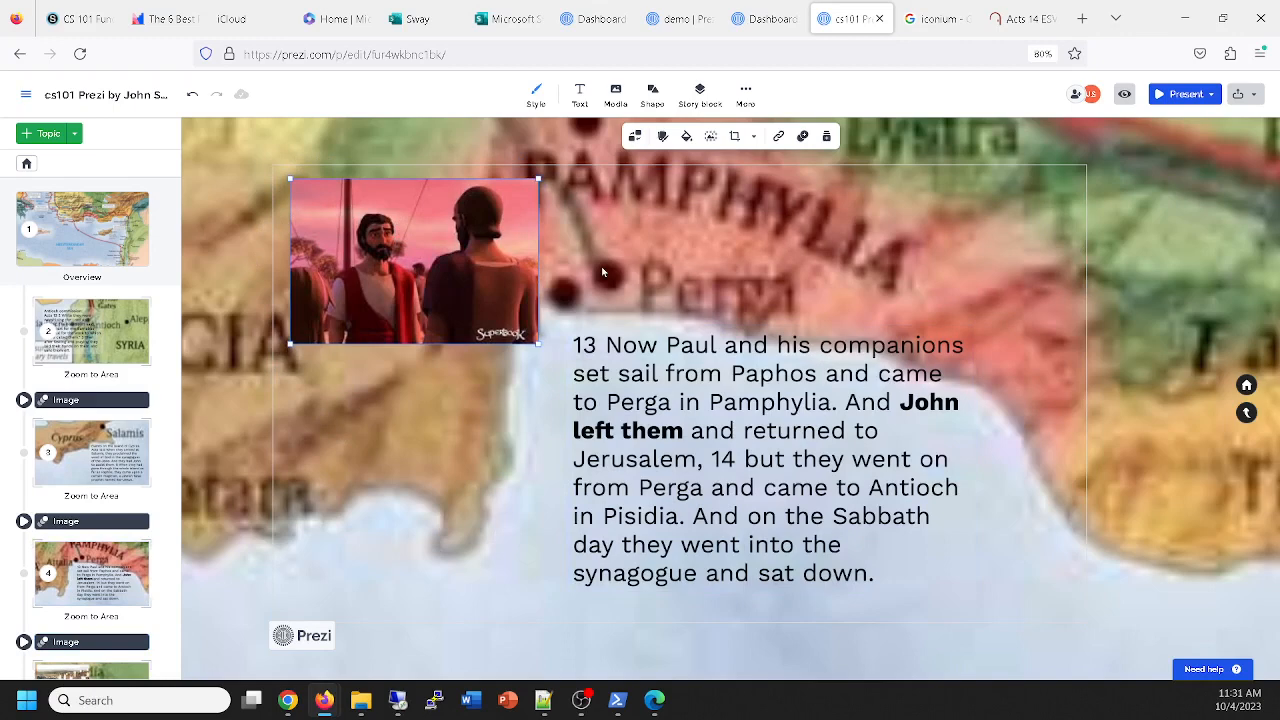
Examine the setup options for a new view link, return to the list of links, and close it without creating one.
{"action": "left_click", "coordinate": [1246, 94]}
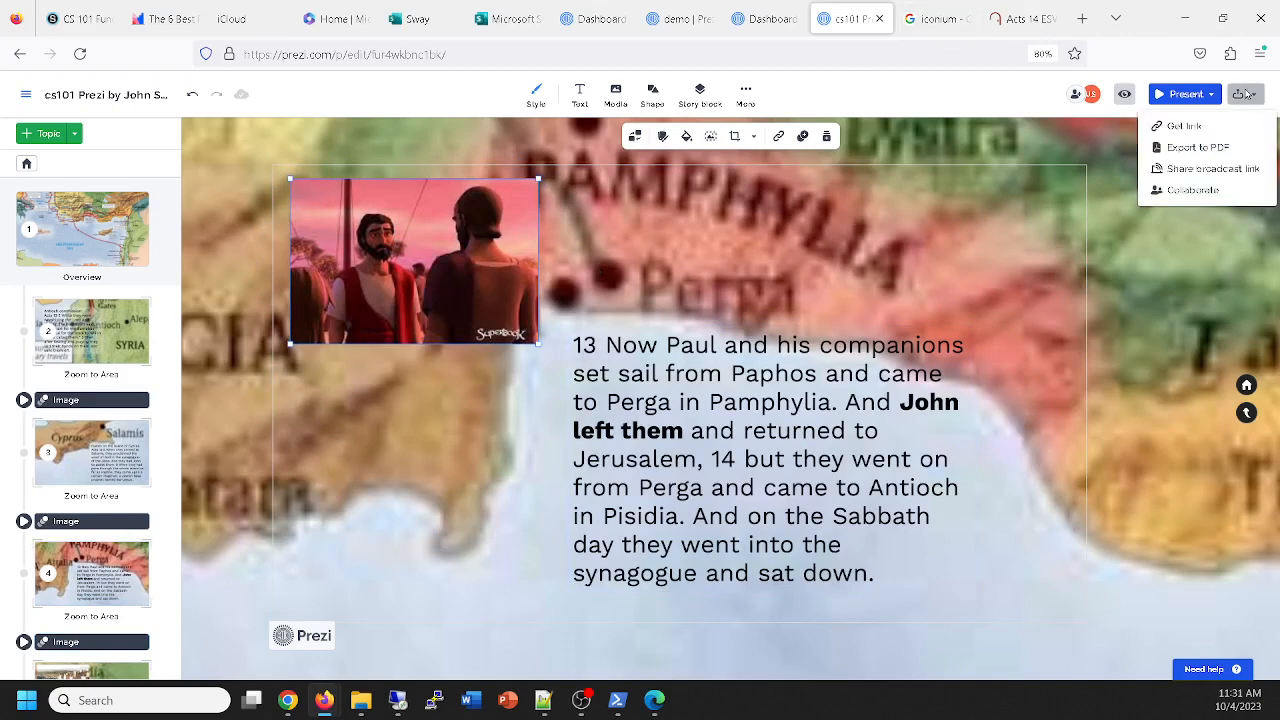
{"action": "left_click", "coordinate": [1180, 126]}
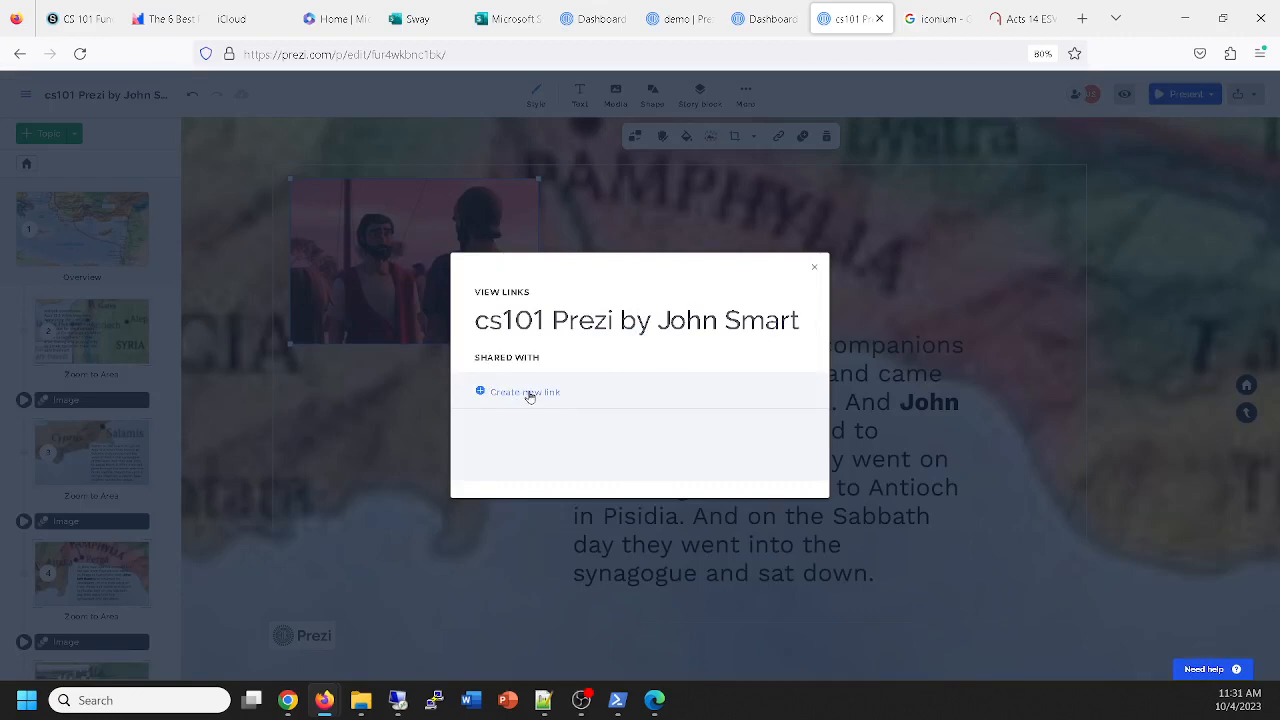
{"action": "left_click", "coordinate": [528, 392]}
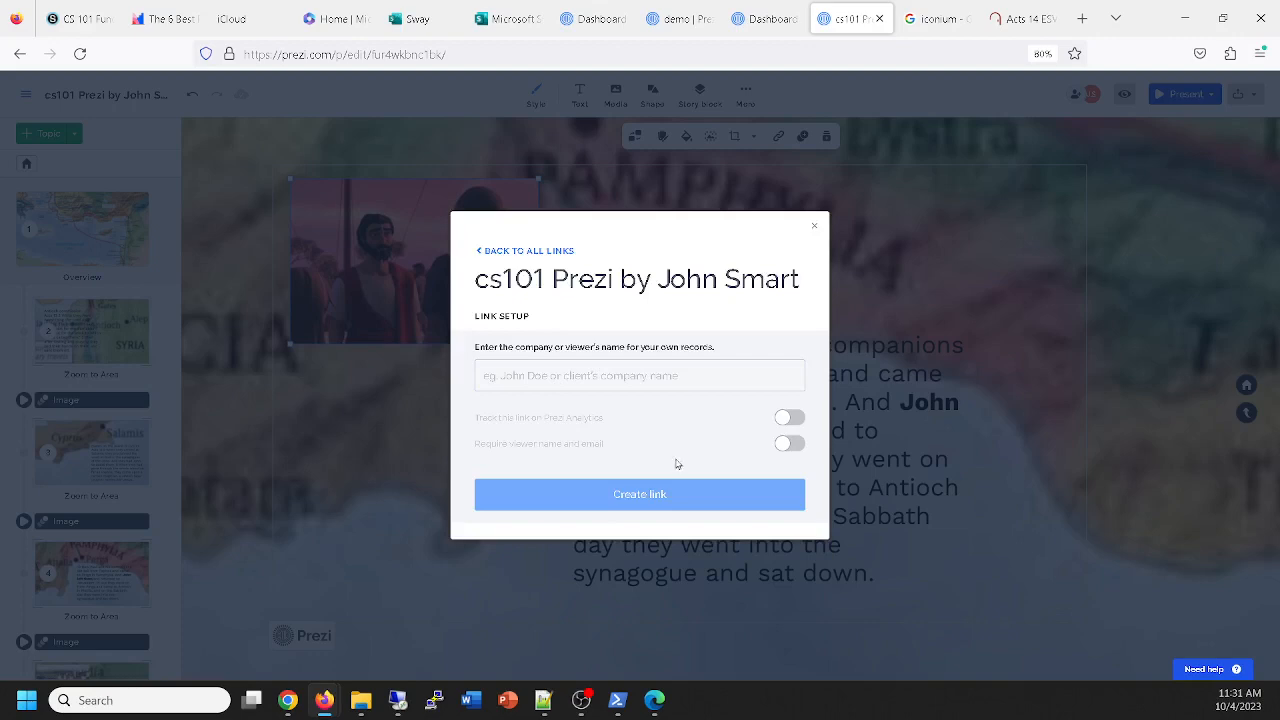
{"action": "left_click", "coordinate": [813, 227]}
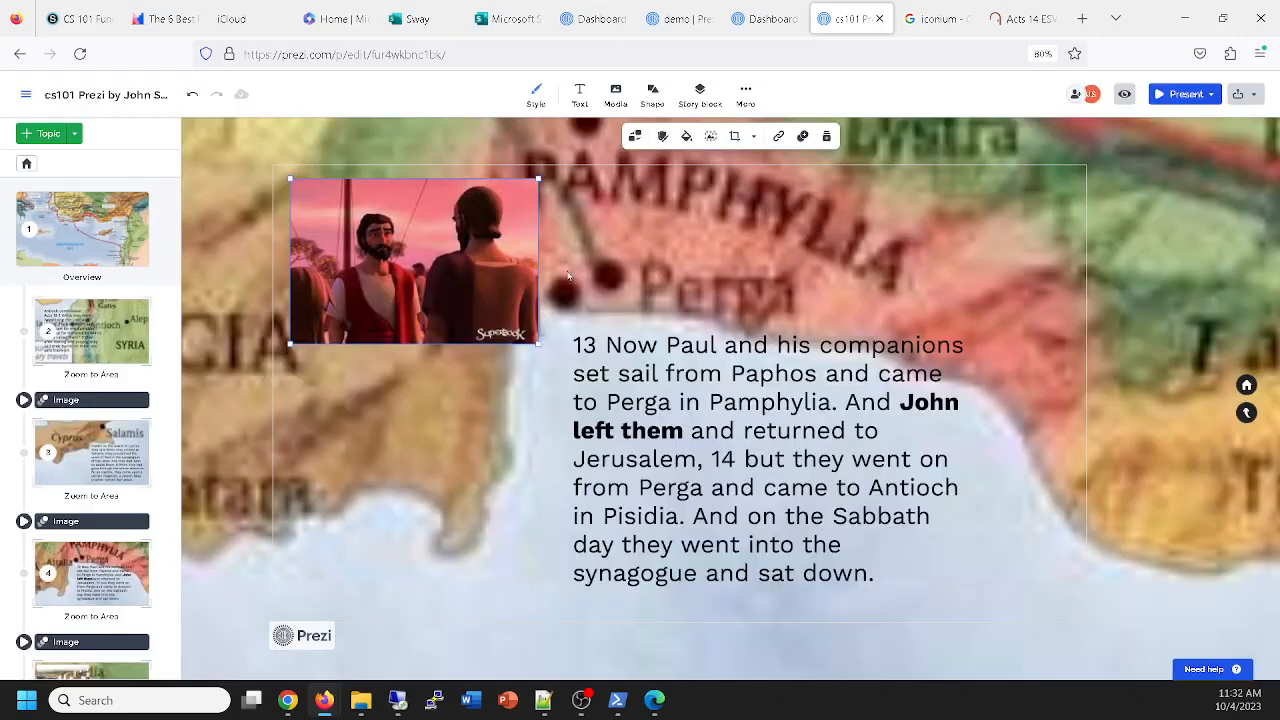
{"action": "left_click", "coordinate": [1240, 94]}
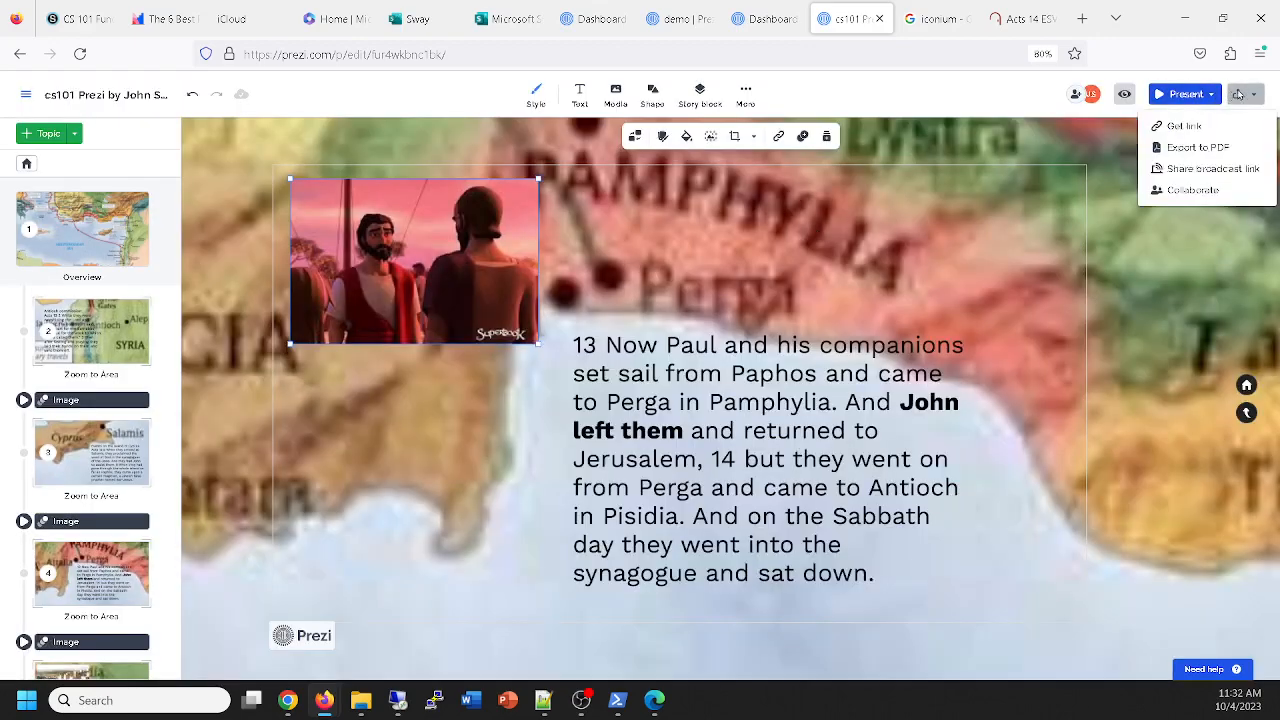
{"action": "left_click", "coordinate": [1187, 125]}
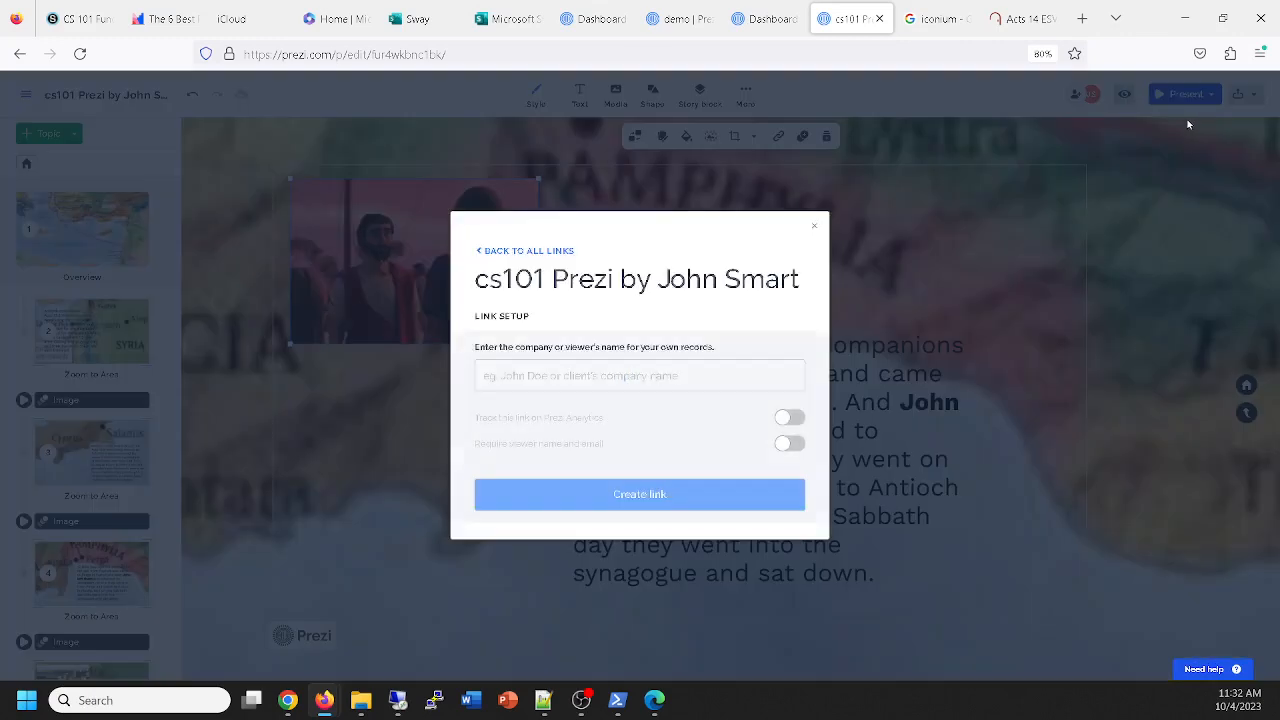
{"action": "left_click", "coordinate": [516, 251]}
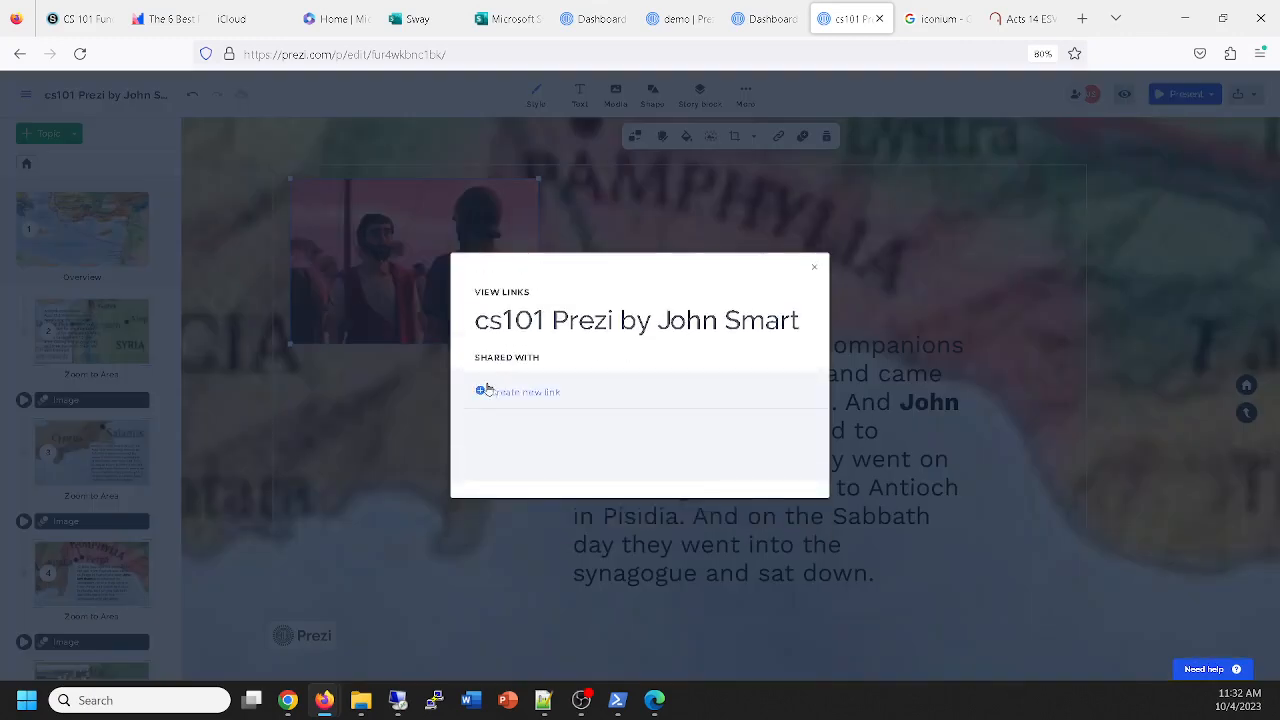
{"action": "left_click", "coordinate": [814, 267]}
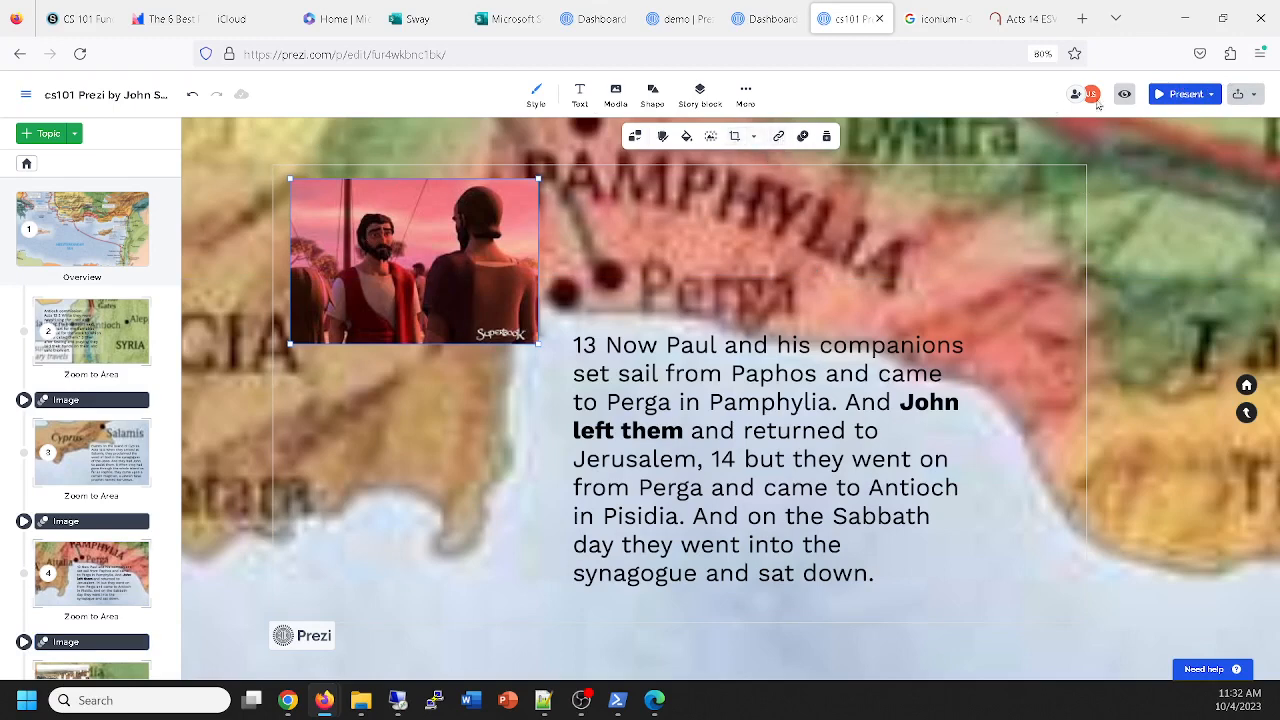
Examine the collaborator invitation options for the presentation, and close them without adding anyone.
{"action": "left_click", "coordinate": [1236, 94]}
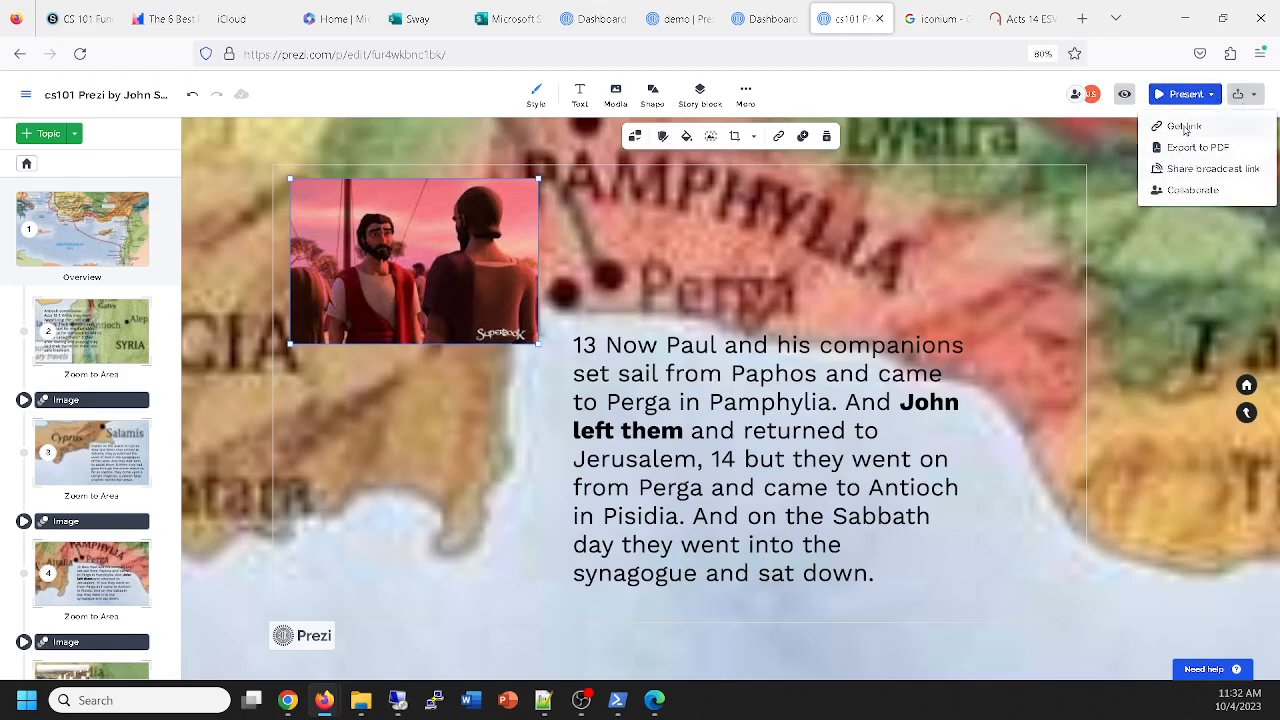
{"action": "left_click", "coordinate": [1192, 190]}
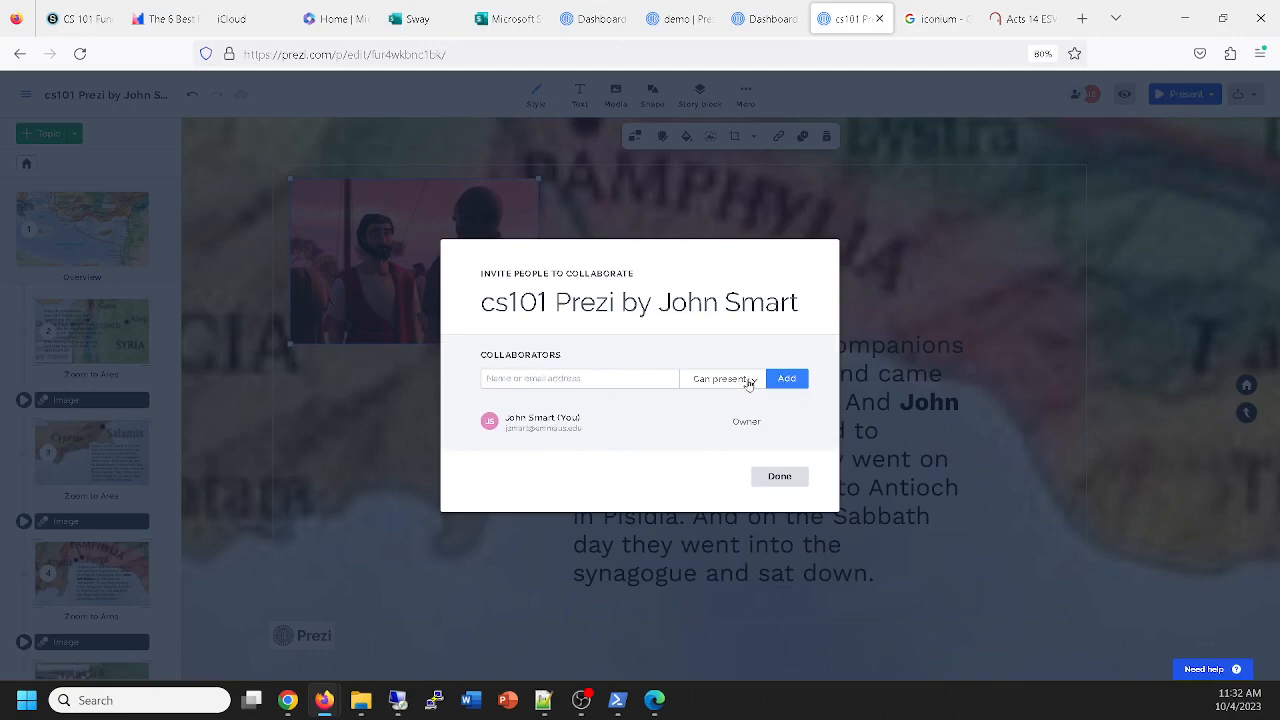
{"action": "left_click", "coordinate": [780, 477]}
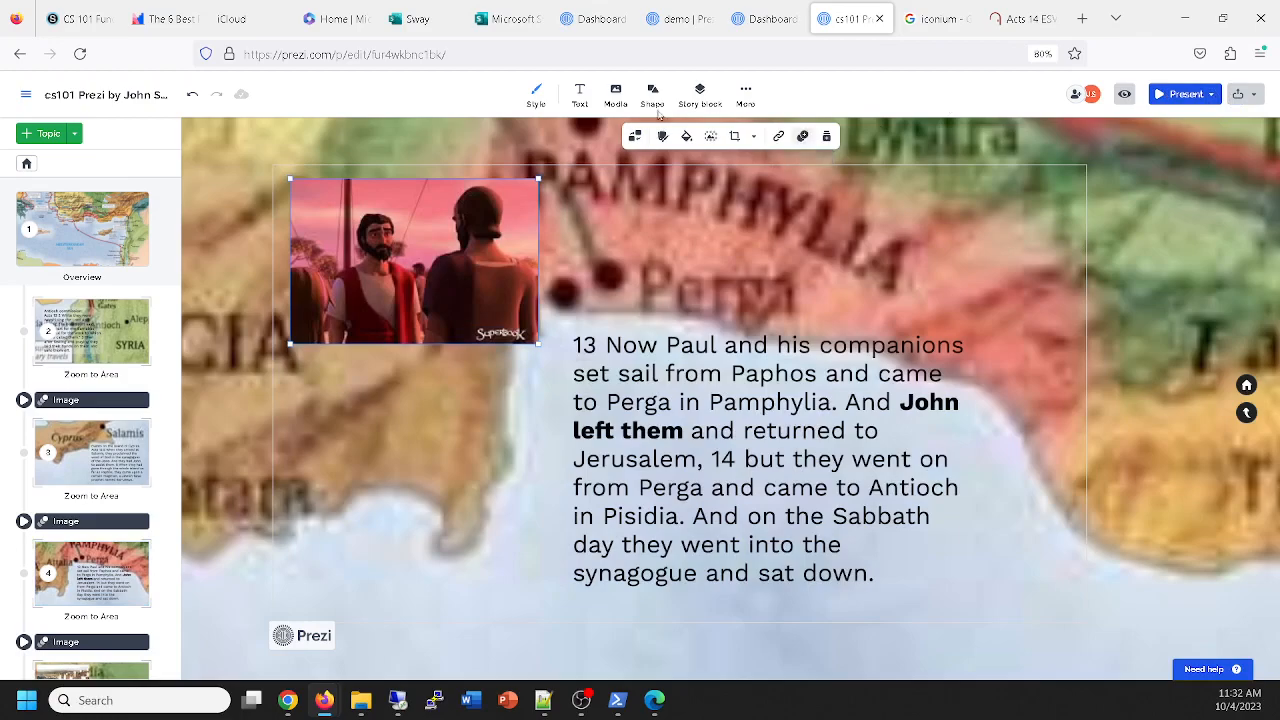
Show the Overview with its sound and presenter notes options, and open the Prezi dashboard listing all projects.
{"action": "left_click", "coordinate": [135, 205]}
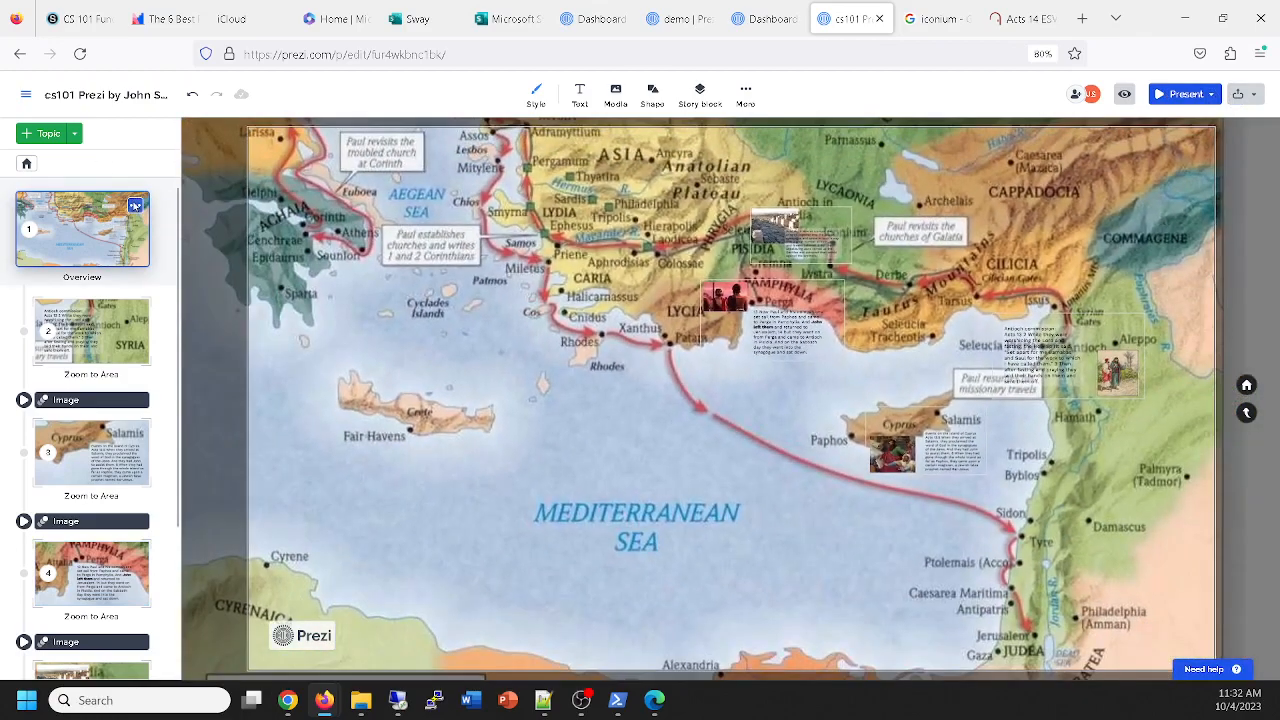
{"action": "left_click", "coordinate": [135, 205]}
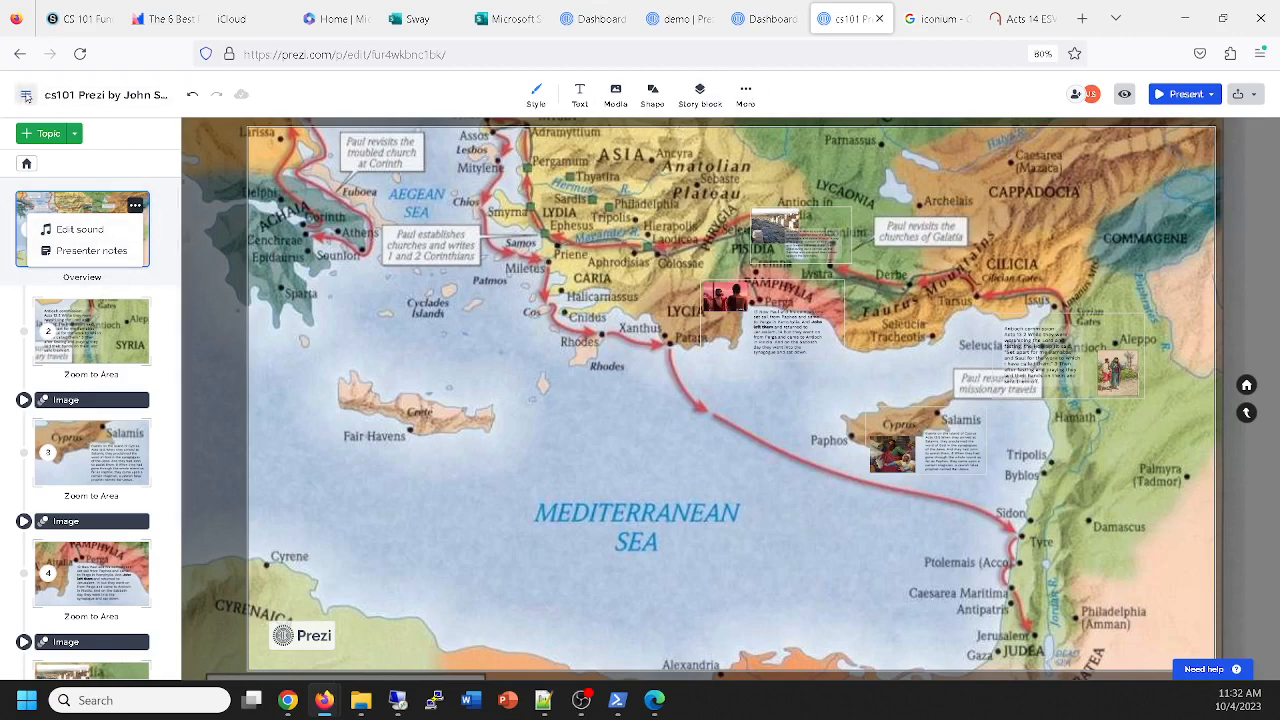
{"action": "left_click", "coordinate": [26, 95]}
{"action": "left_click", "coordinate": [67, 140]}
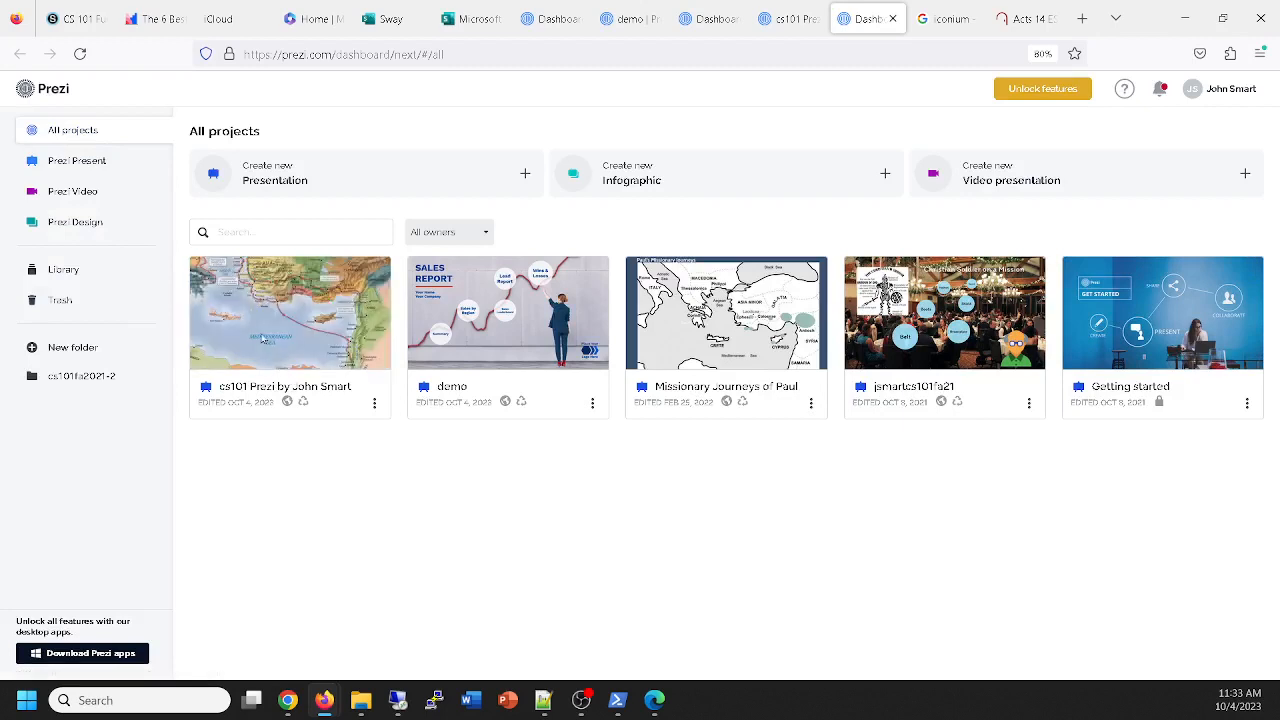
{"action": "mouse_move", "coordinate": [274, 338]}
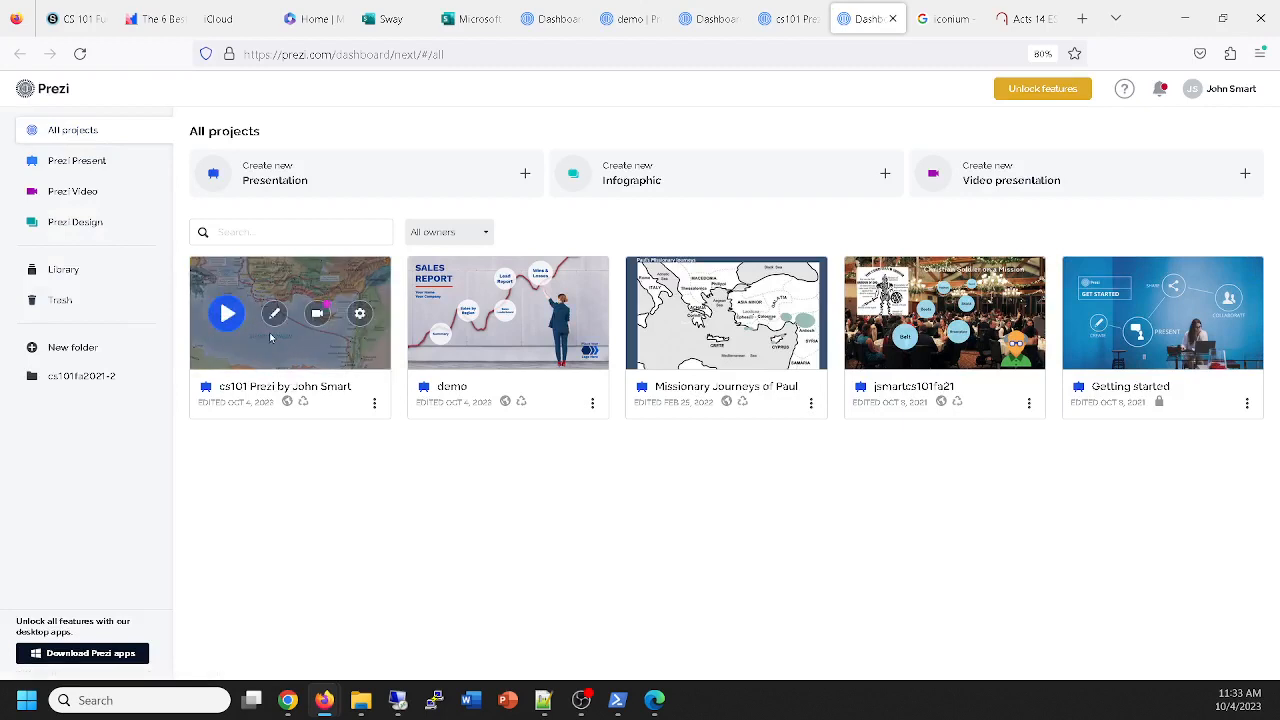
Review the sharing and privacy settings of the cs101 Prezi project, and copy its view link.
{"action": "left_click", "coordinate": [374, 403]}
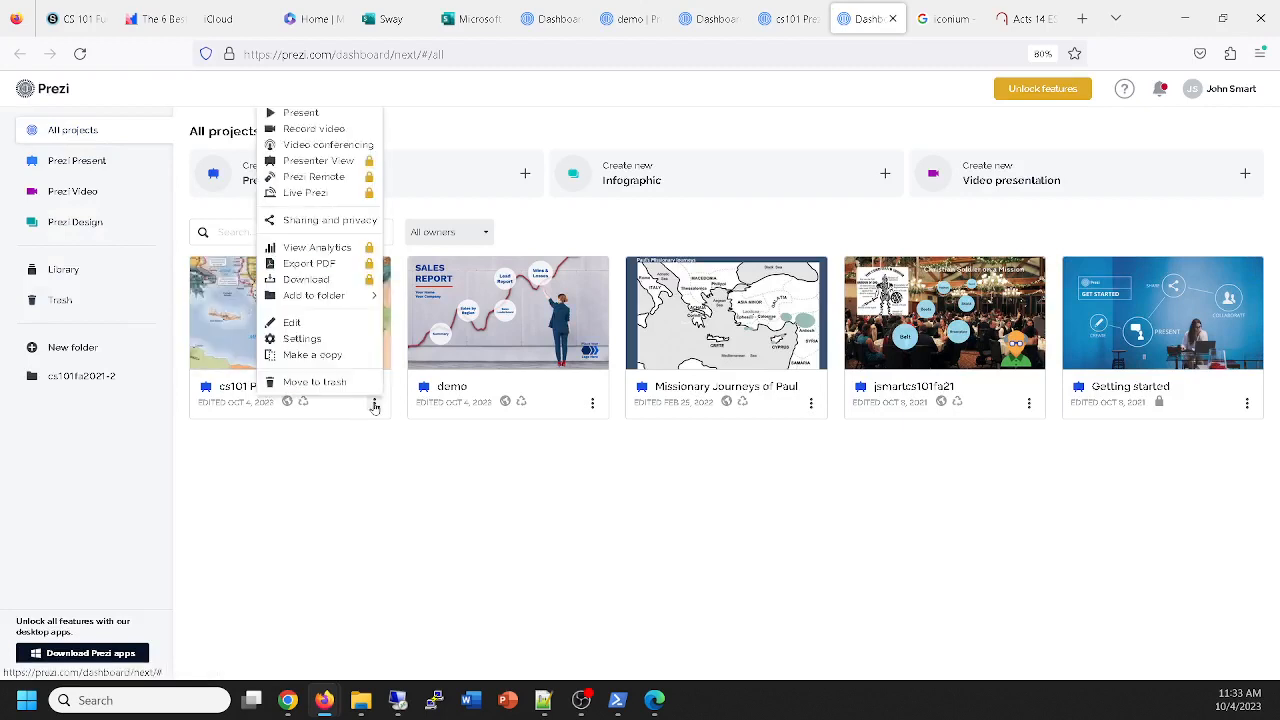
{"action": "left_click", "coordinate": [355, 220]}
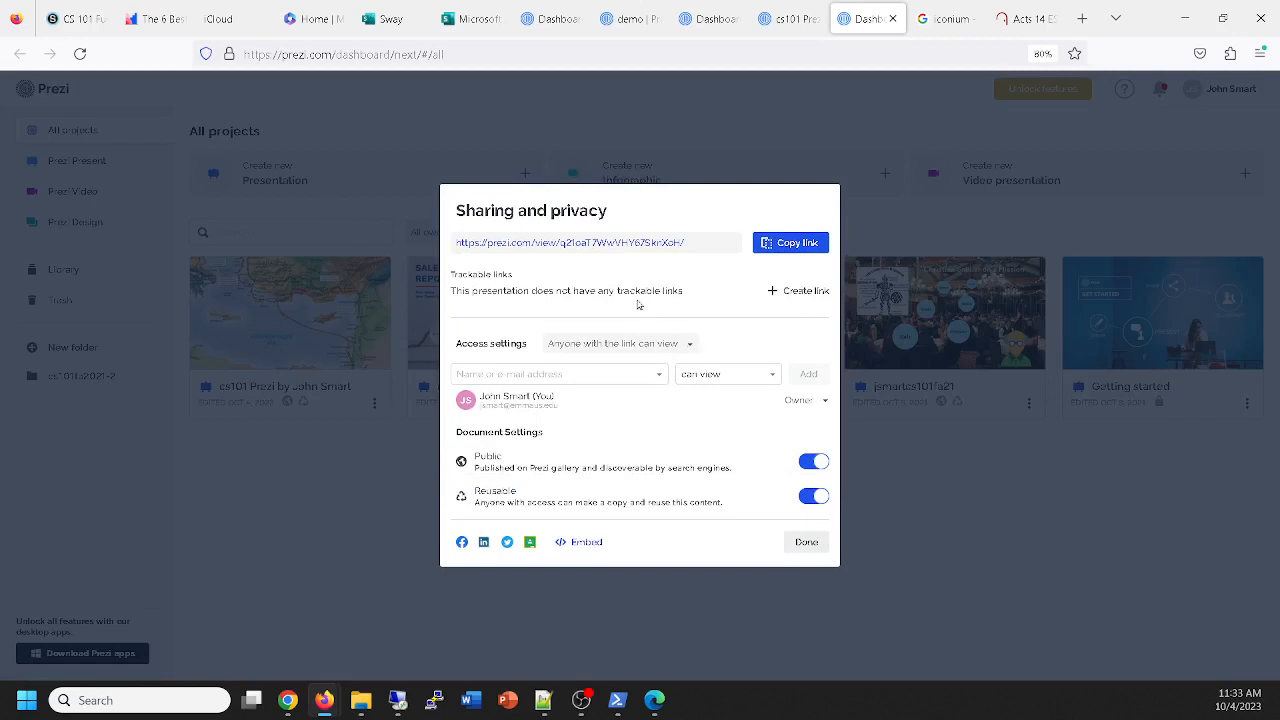
{"action": "mouse_move", "coordinate": [689, 346]}
{"action": "left_click", "coordinate": [806, 541]}
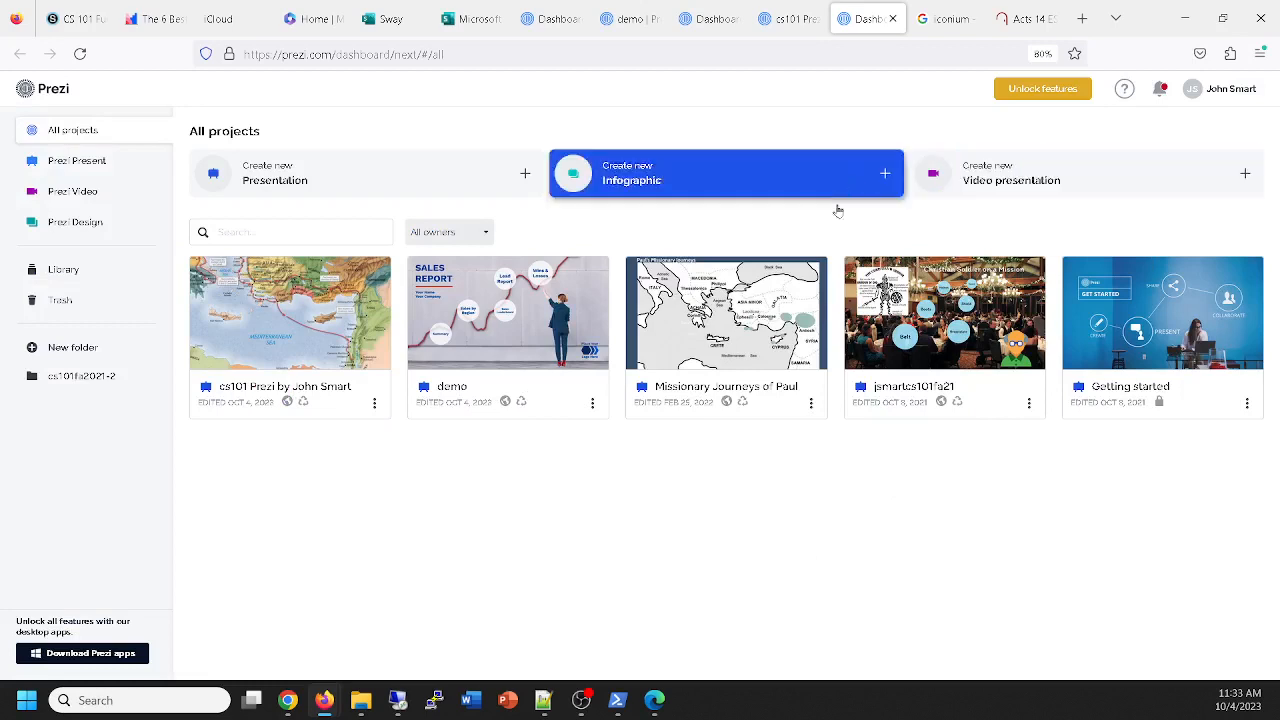
{"action": "left_click", "coordinate": [374, 405]}
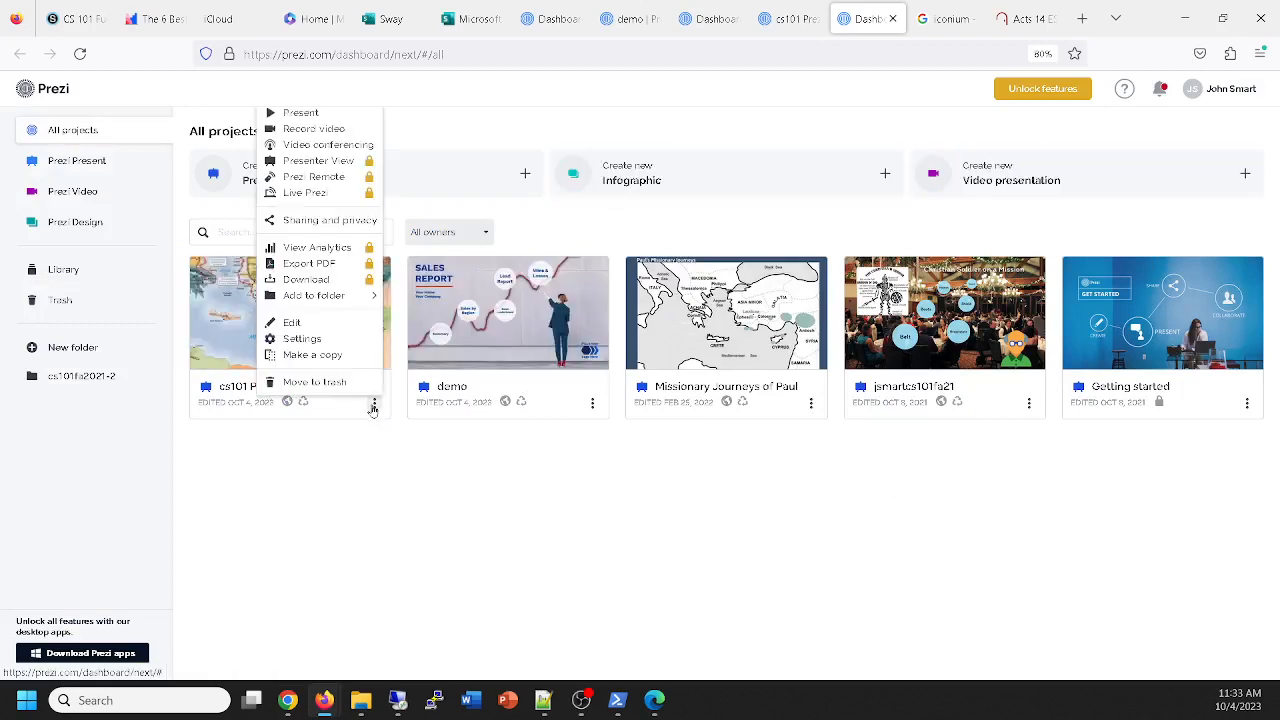
{"action": "left_click", "coordinate": [335, 221]}
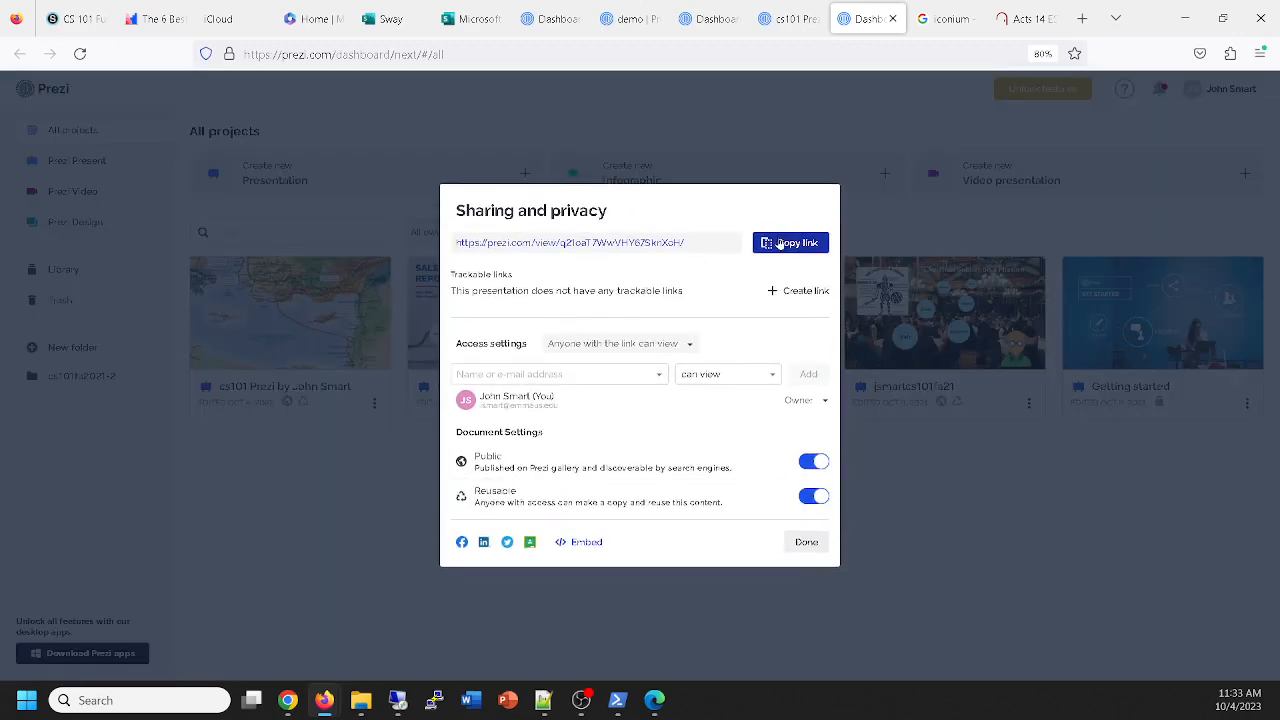
Switch to the CS 101 course in Schoology and open the Prezi Presentation assignment from the Assignments folder.
{"action": "left_click", "coordinate": [75, 18]}
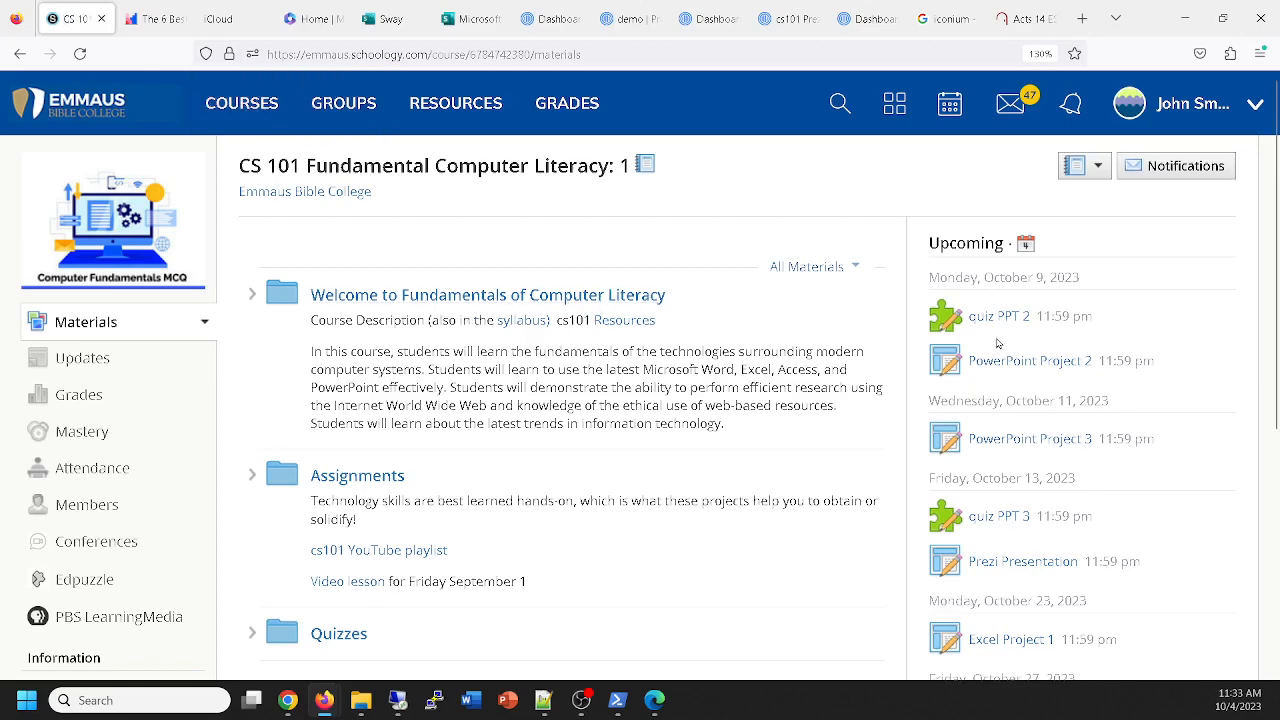
{"action": "scroll", "coordinate": [513, 400], "scroll_direction": "down", "scroll_amount": 5}
{"action": "scroll", "coordinate": [386, 346], "scroll_direction": "up", "scroll_amount": 3}
{"action": "left_click", "coordinate": [379, 332]}
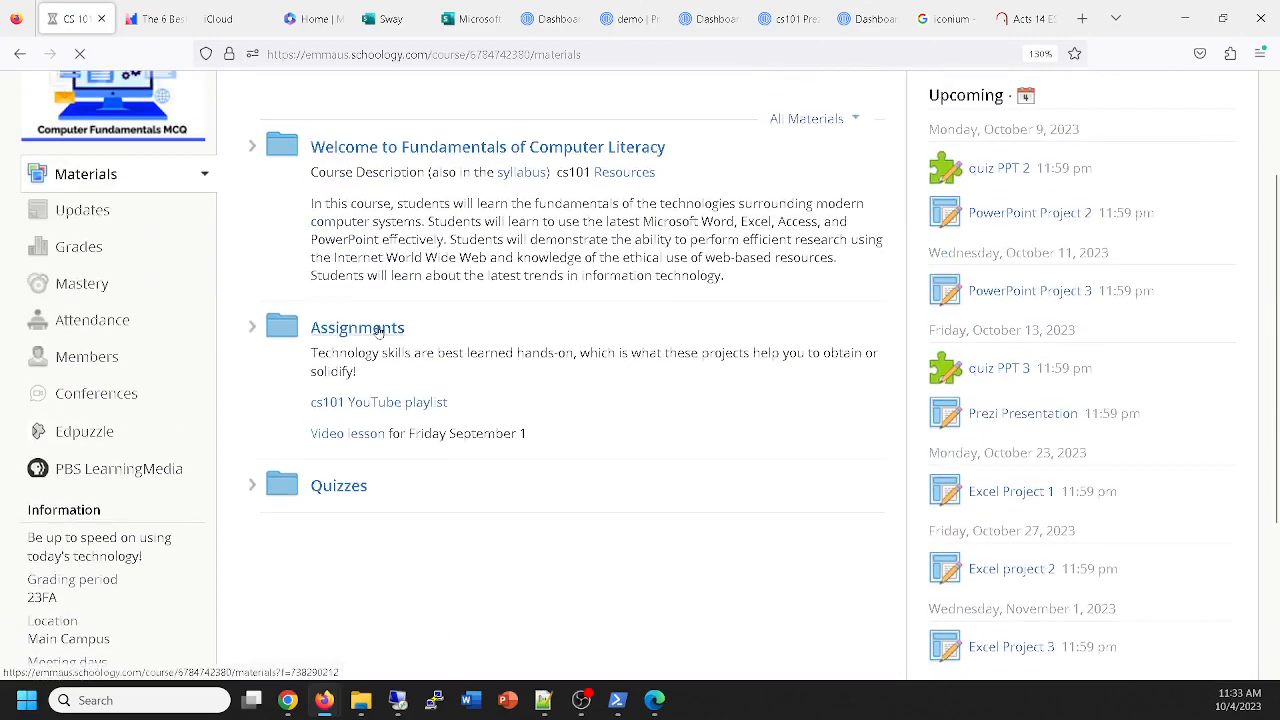
{"action": "scroll", "coordinate": [480, 370], "scroll_direction": "down", "scroll_amount": 3}
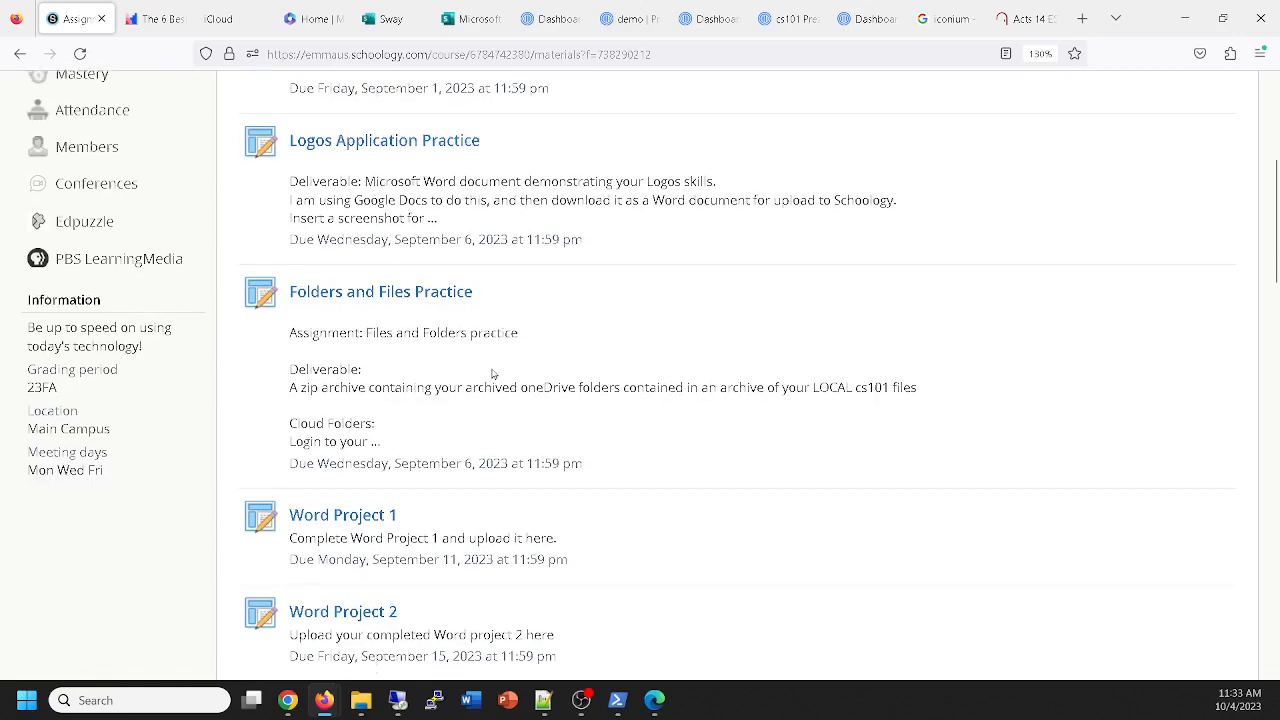
{"action": "scroll", "coordinate": [490, 375], "scroll_direction": "down", "scroll_amount": 5}
{"action": "scroll", "coordinate": [498, 382], "scroll_direction": "down", "scroll_amount": 2}
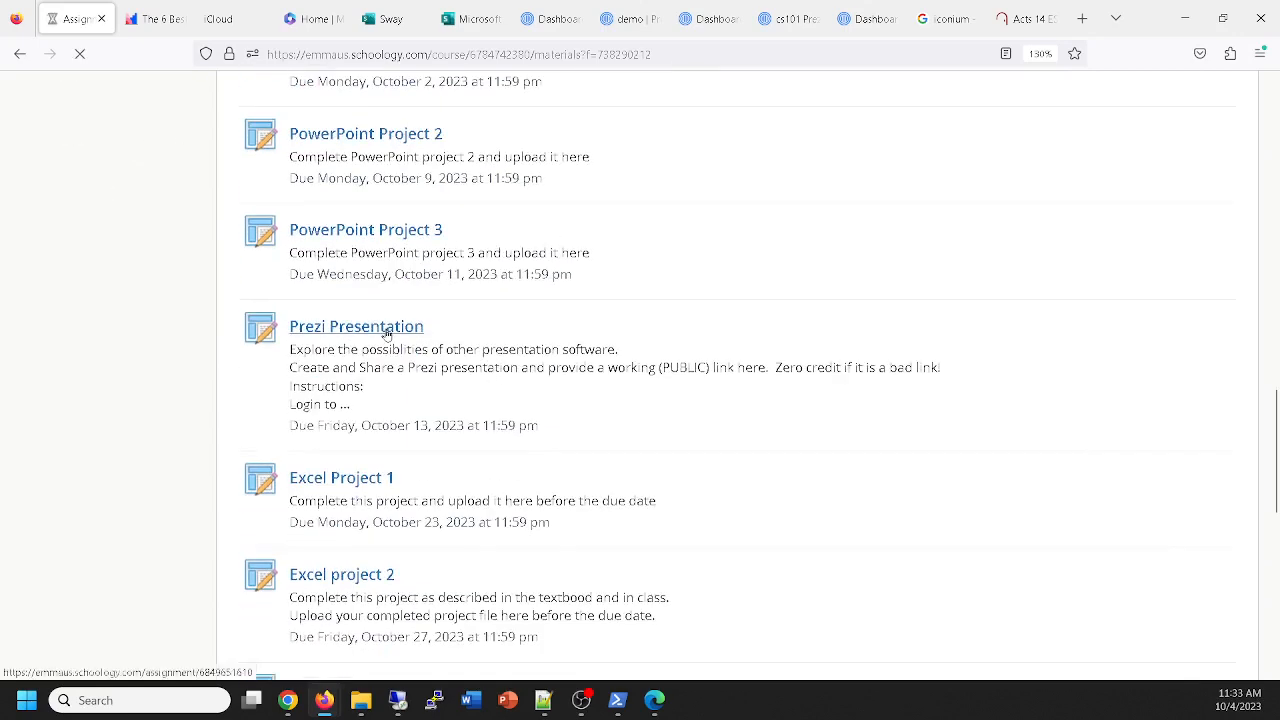
{"action": "left_click", "coordinate": [386, 332]}
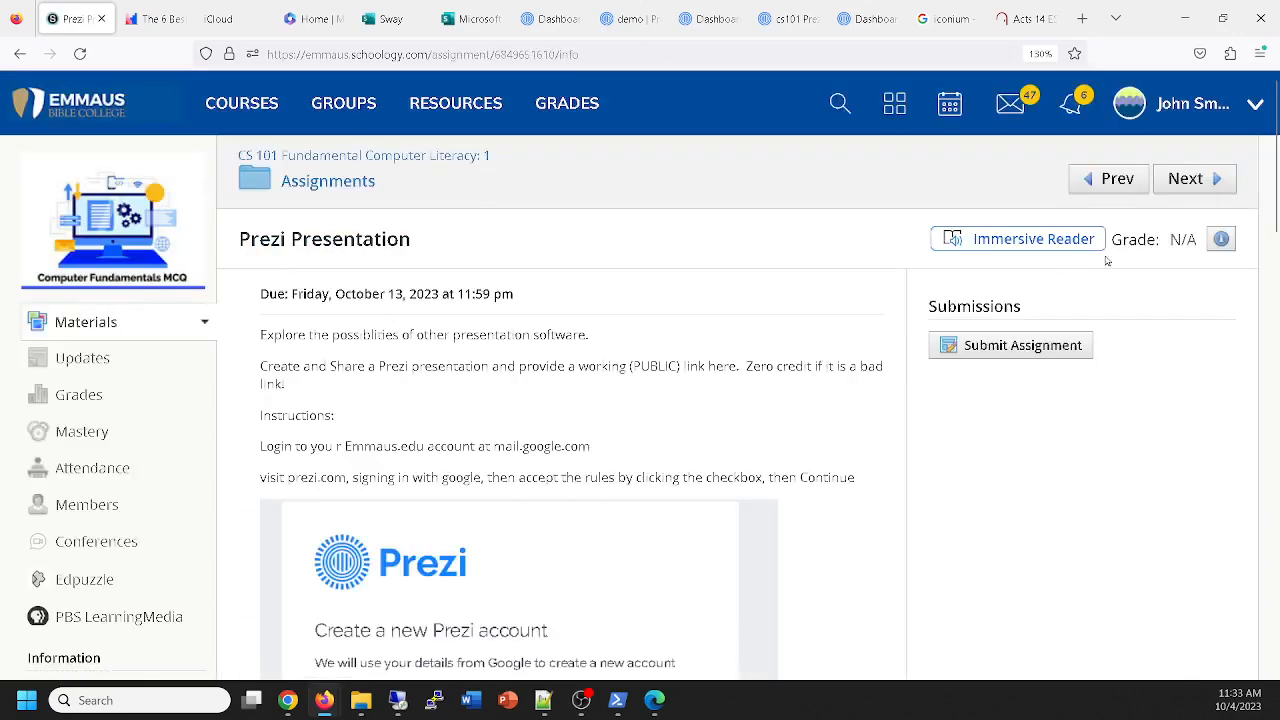
{"action": "left_click", "coordinate": [1033, 346]}
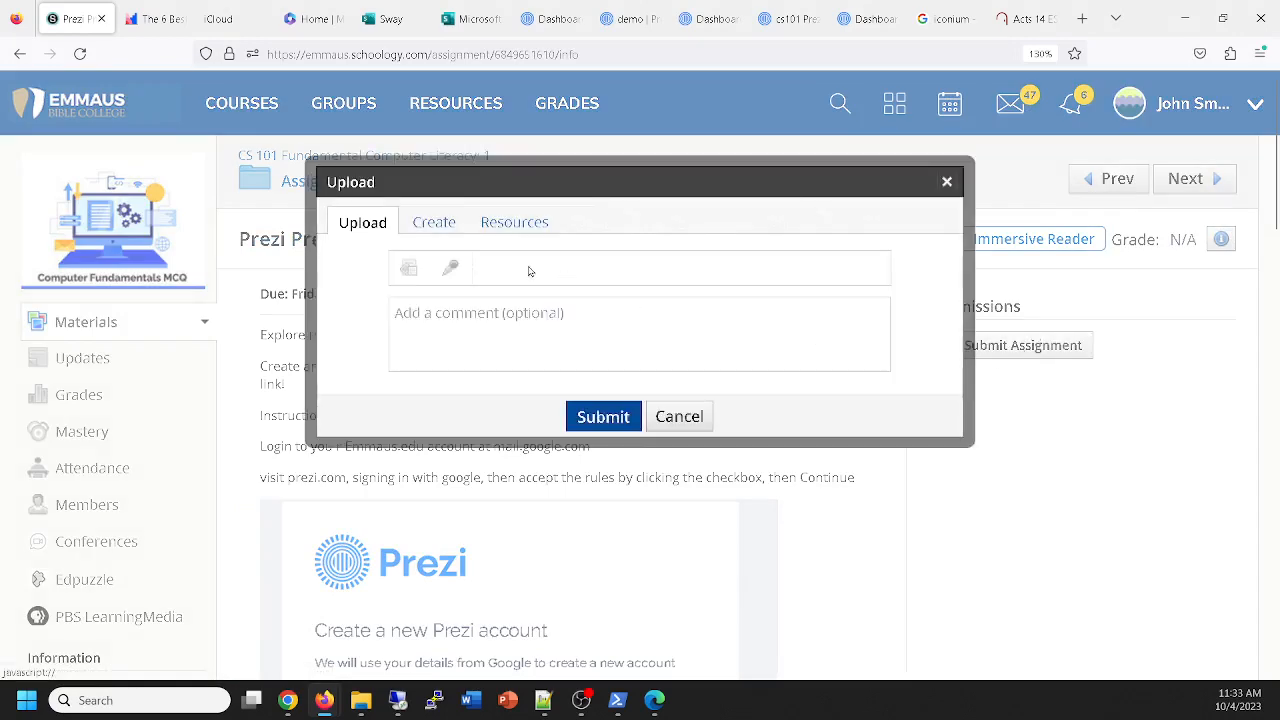
{"action": "left_click", "coordinate": [431, 224]}
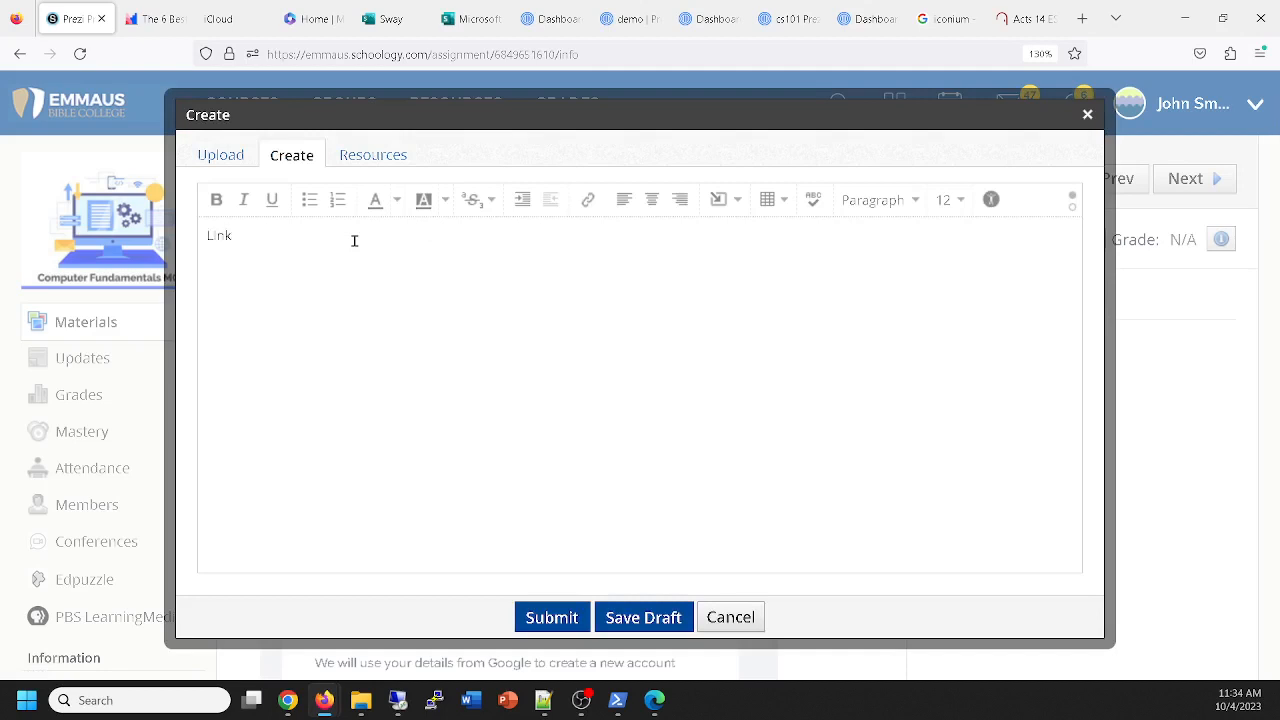
{"action": "type", "text": "Link to Pre"}
{"action": "key", "text": "BackSpace"}
{"action": "type", "text": "my PAe"}
{"action": "key", "text": "BackSpace"}
{"action": "key", "text": "BackSpace"}
{"action": "type", "text": "re"}
{"action": "type", "text": "https://prezi.com/view/q21oaT7WwVhYb7SxnXoI/"}
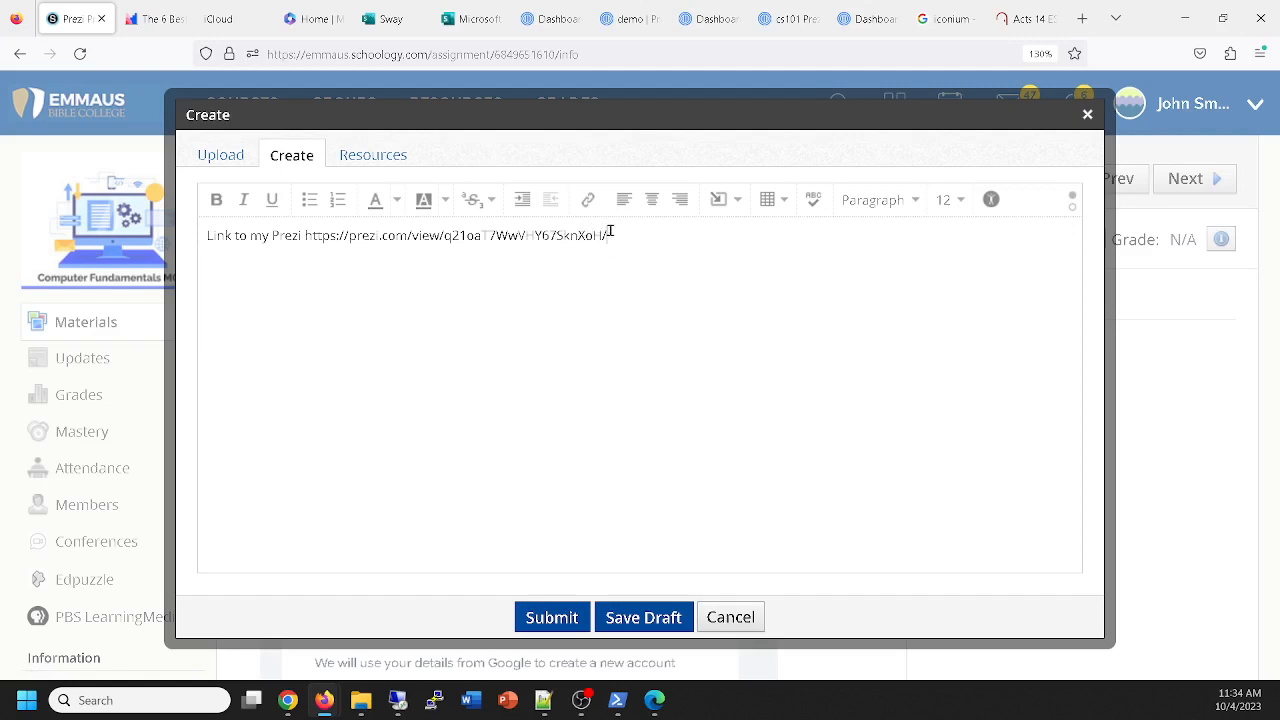
Turn the whole line into a hyperlink to the Prezi's view address, set to open in a new tab, and submit the assignment.
{"action": "left_click_drag", "start_coordinate": [607, 234], "coordinate": [185, 246]}
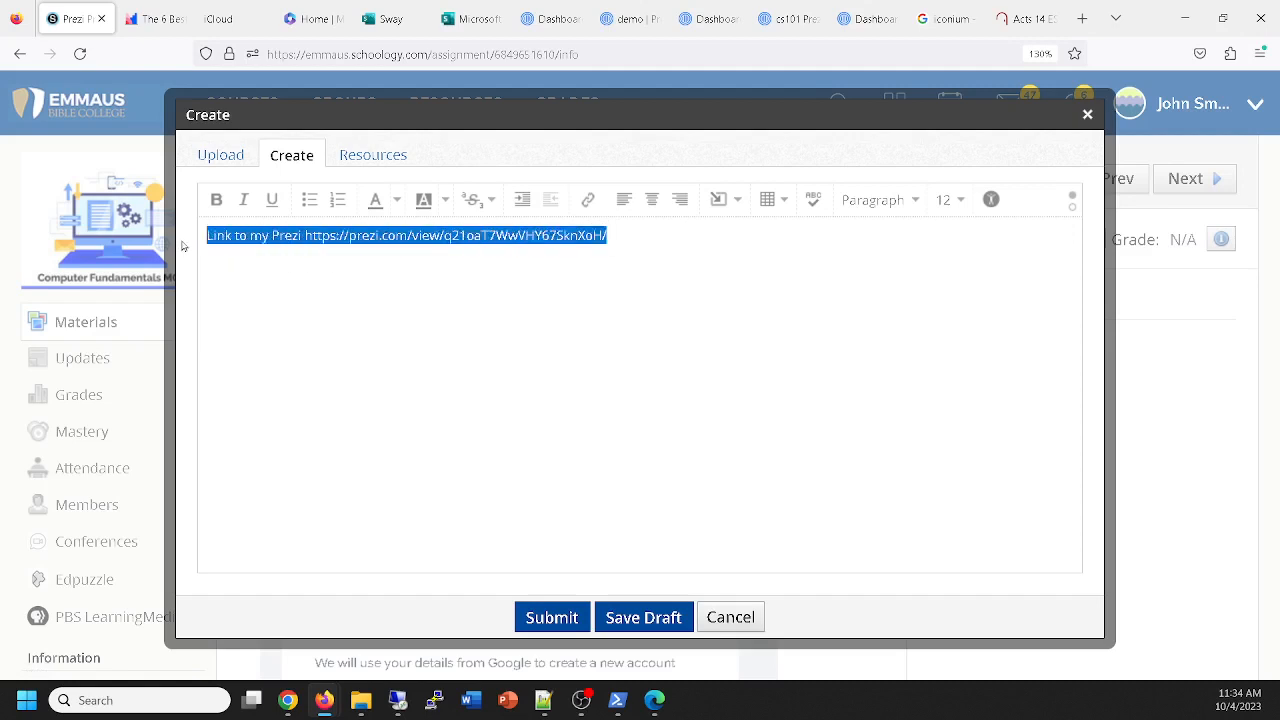
{"action": "left_click", "coordinate": [588, 200]}
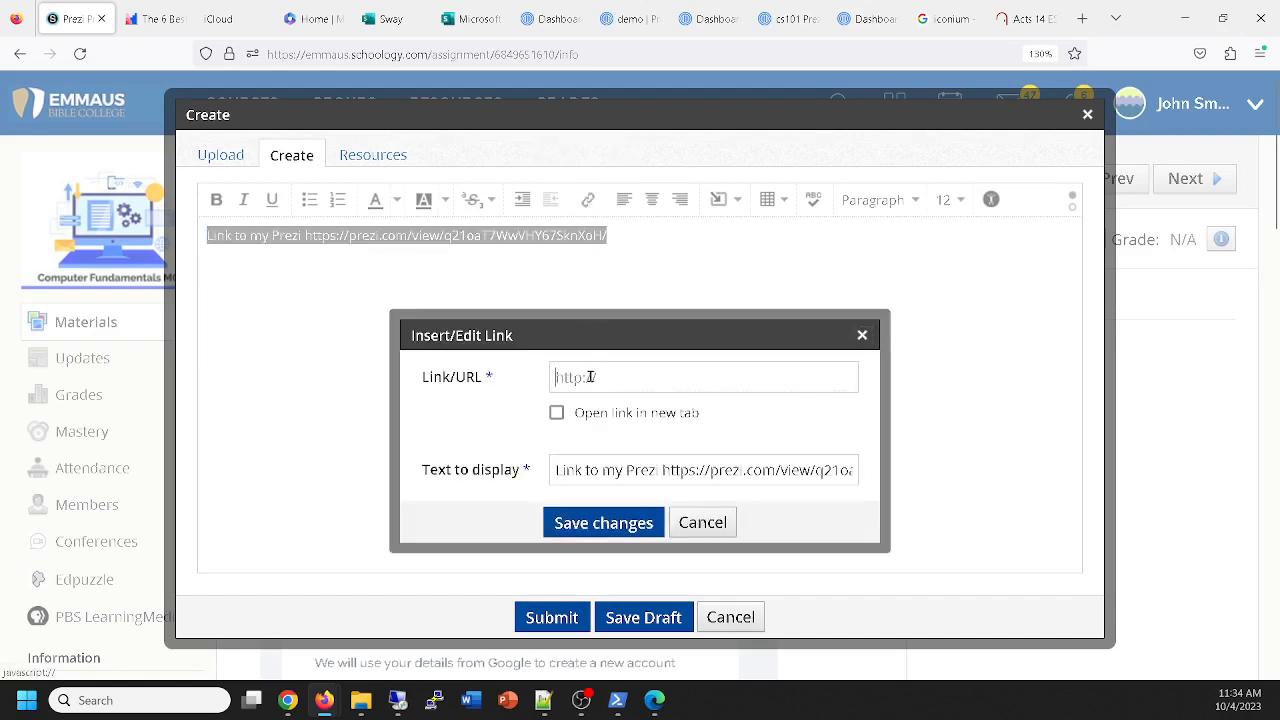
{"action": "type", "text": "https://prezi.com/view/q21oaT7WwVHY67SknXoH/"}
{"action": "left_click", "coordinate": [556, 412]}
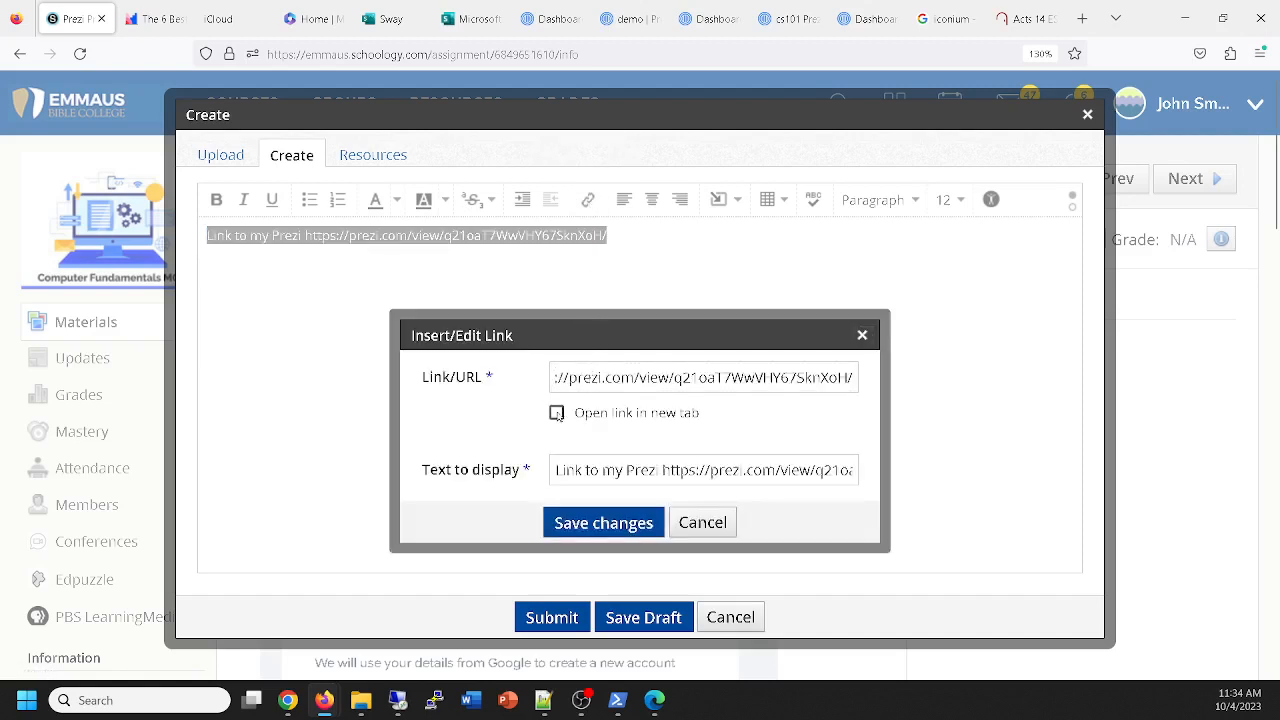
{"action": "left_click", "coordinate": [594, 527]}
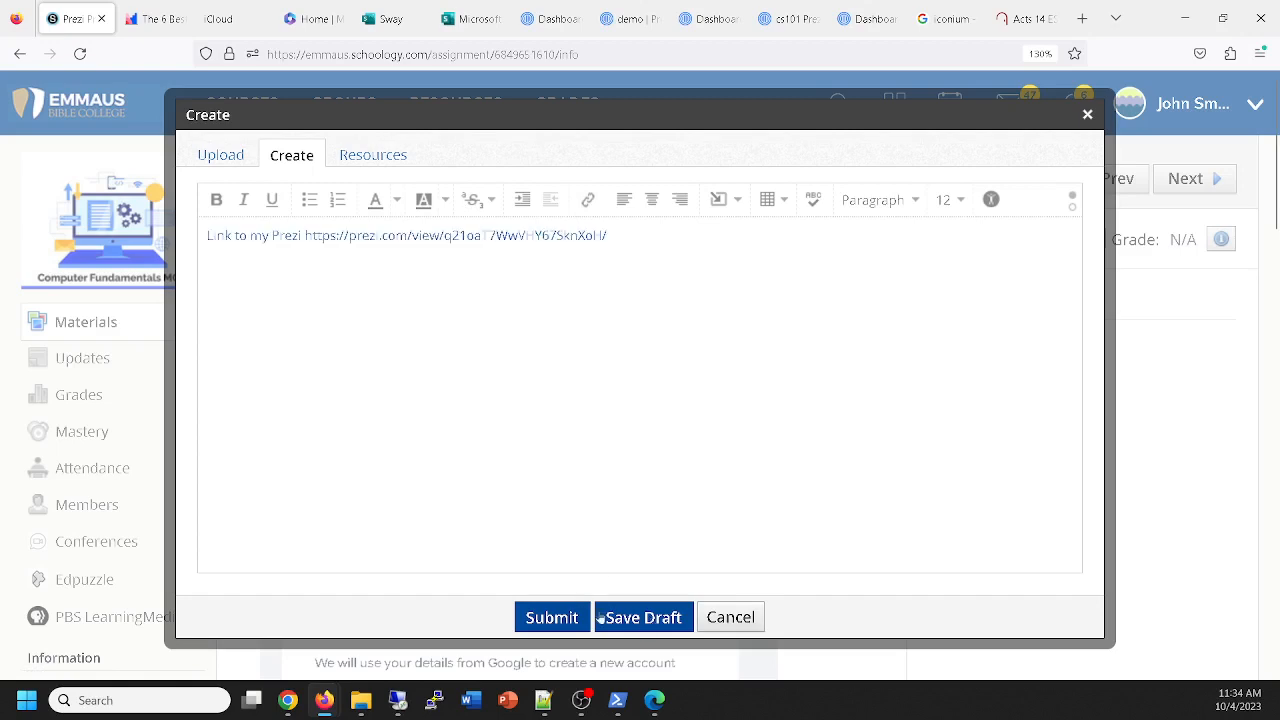
{"action": "left_click", "coordinate": [563, 617]}
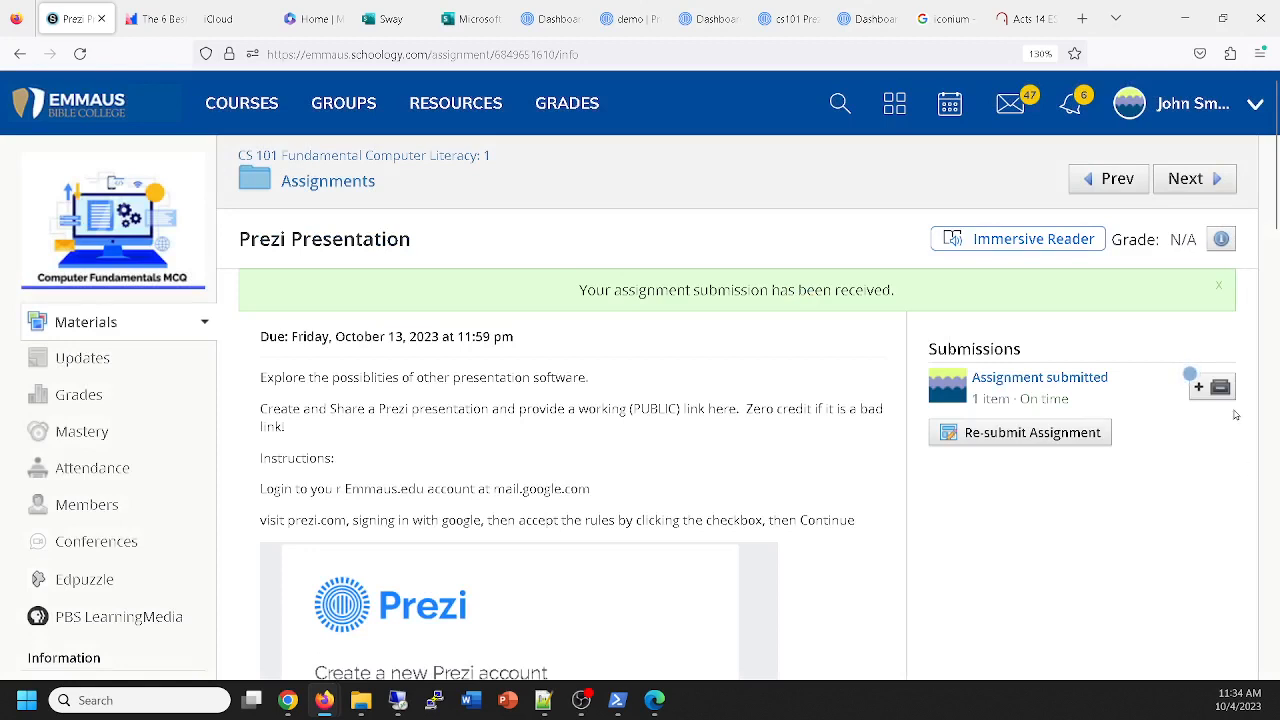
View the submitted assignment, test its link to the Prezi, and select the web address of the page it opens.
{"action": "left_click", "coordinate": [1007, 377]}
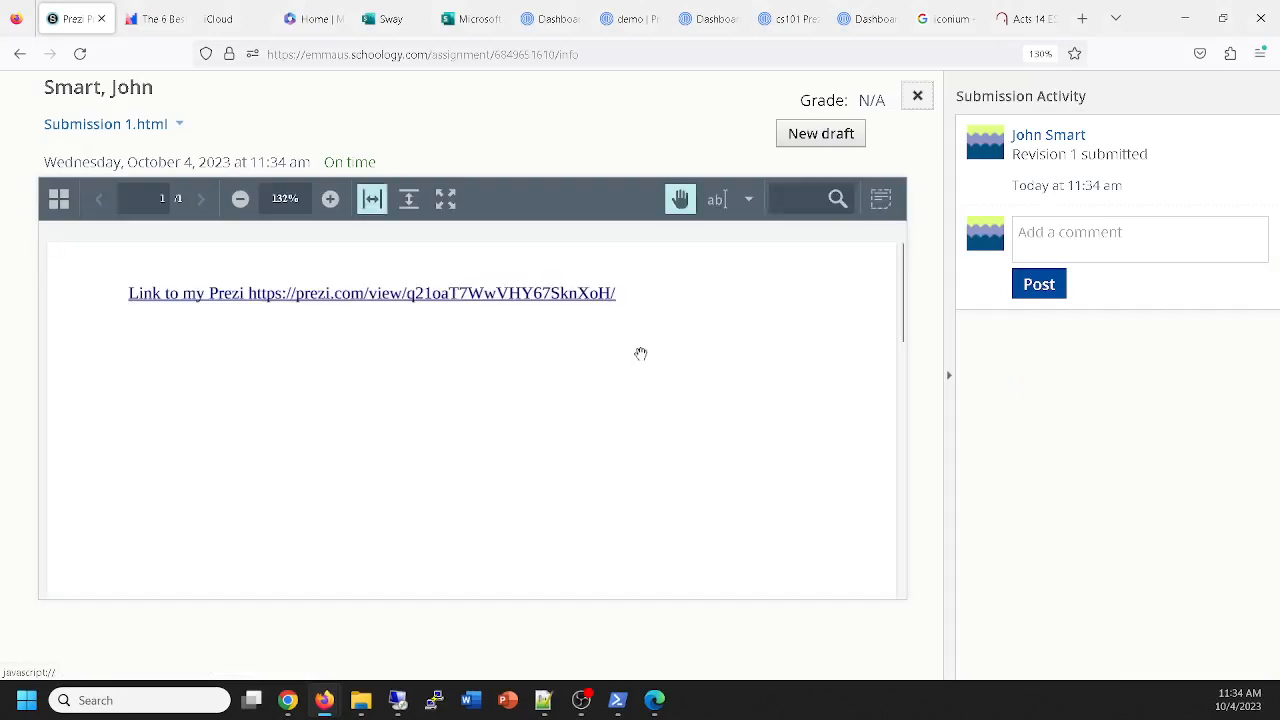
{"action": "right_click", "coordinate": [350, 300]}
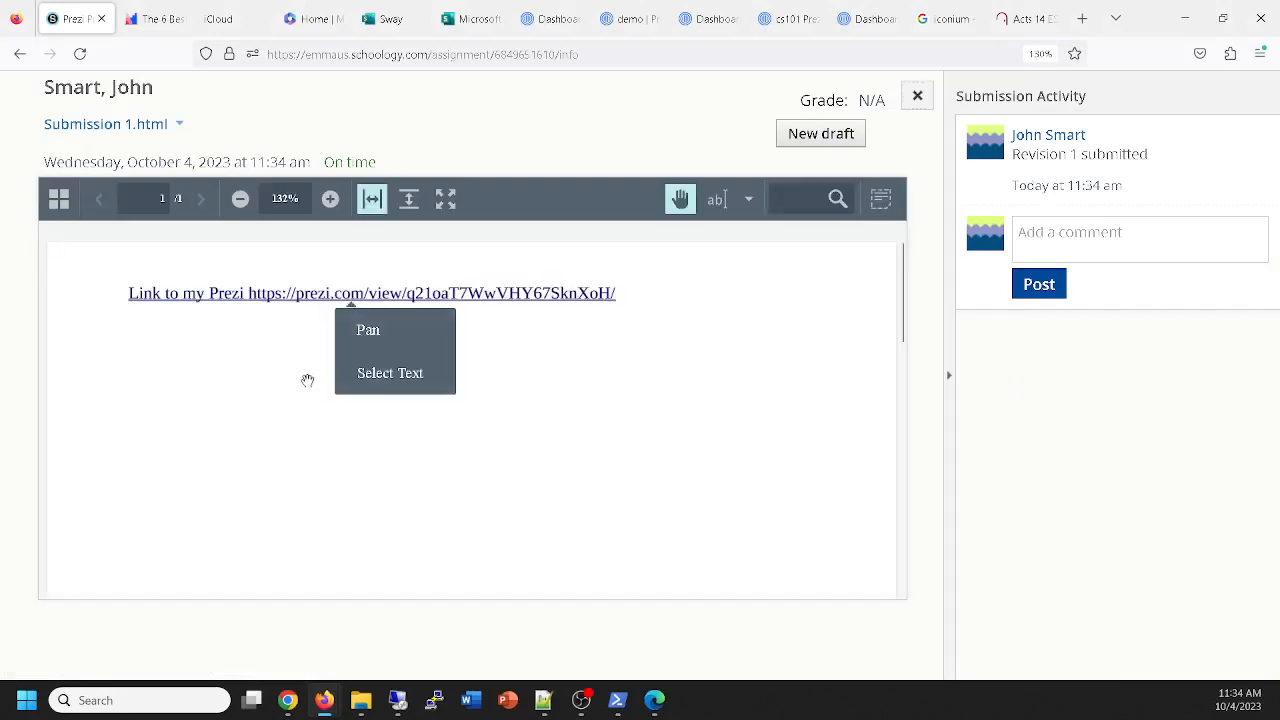
{"action": "left_click", "coordinate": [282, 295]}
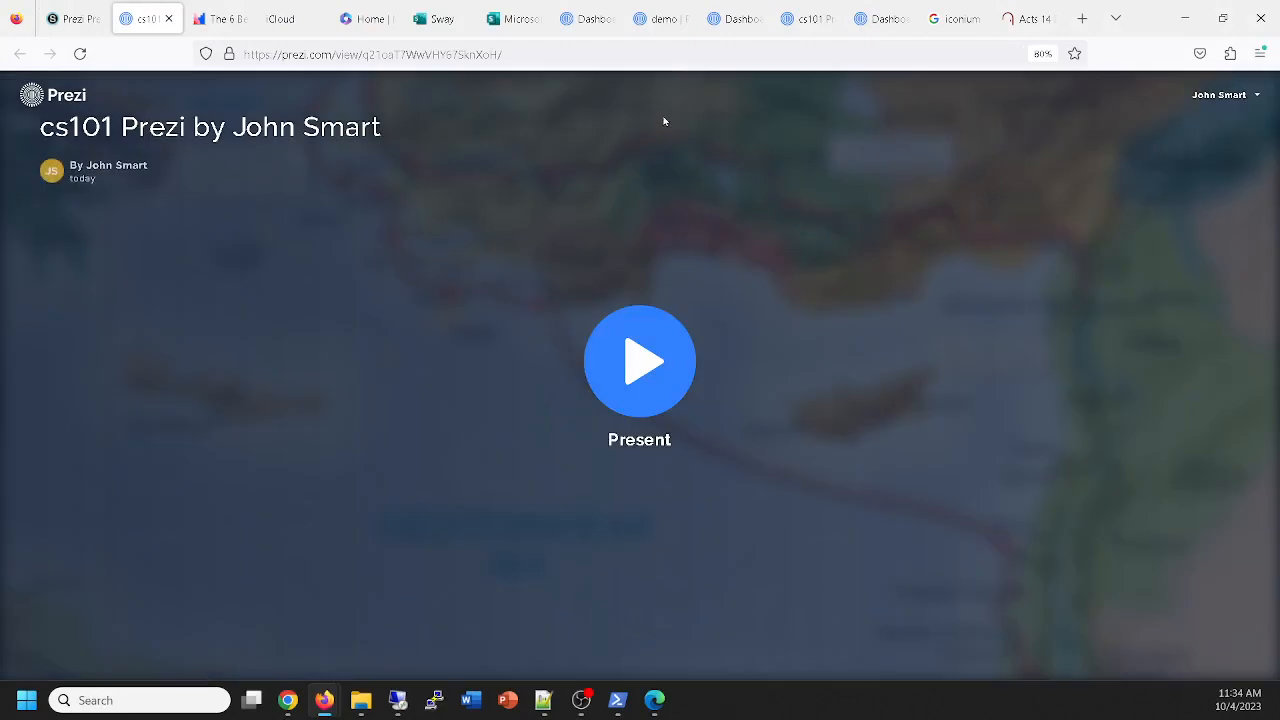
{"action": "left_click", "coordinate": [550, 53]}
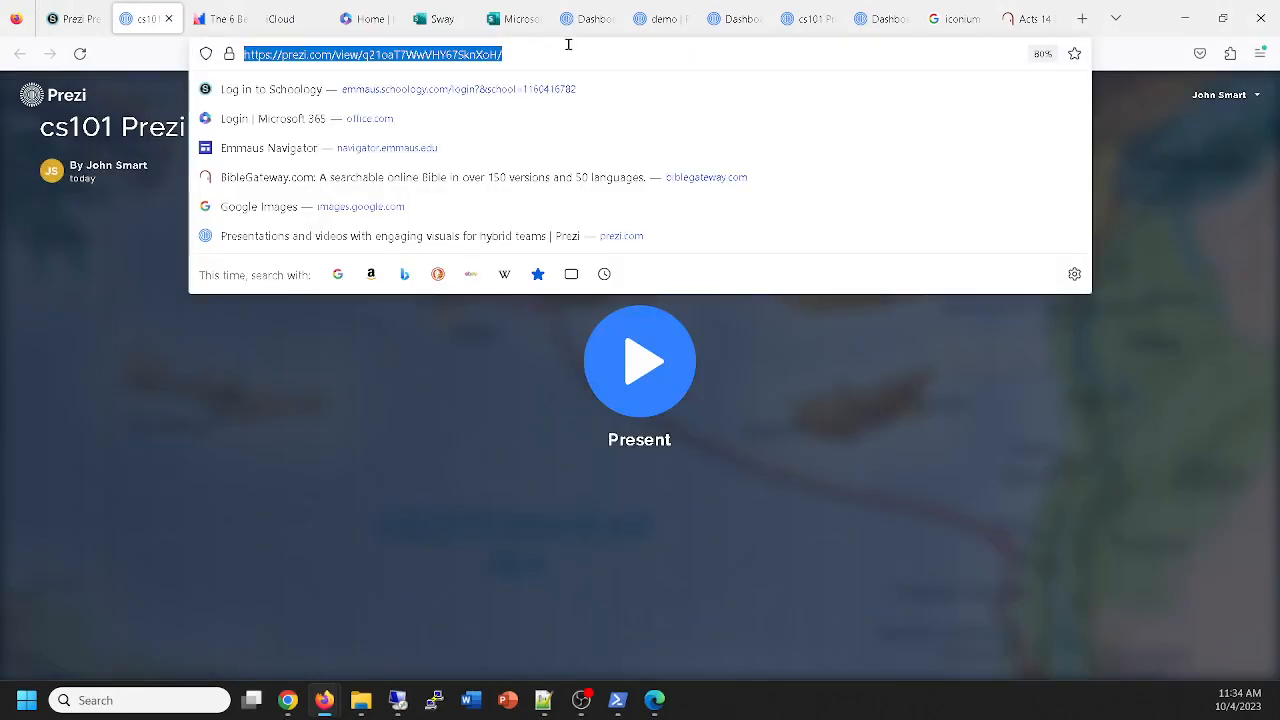